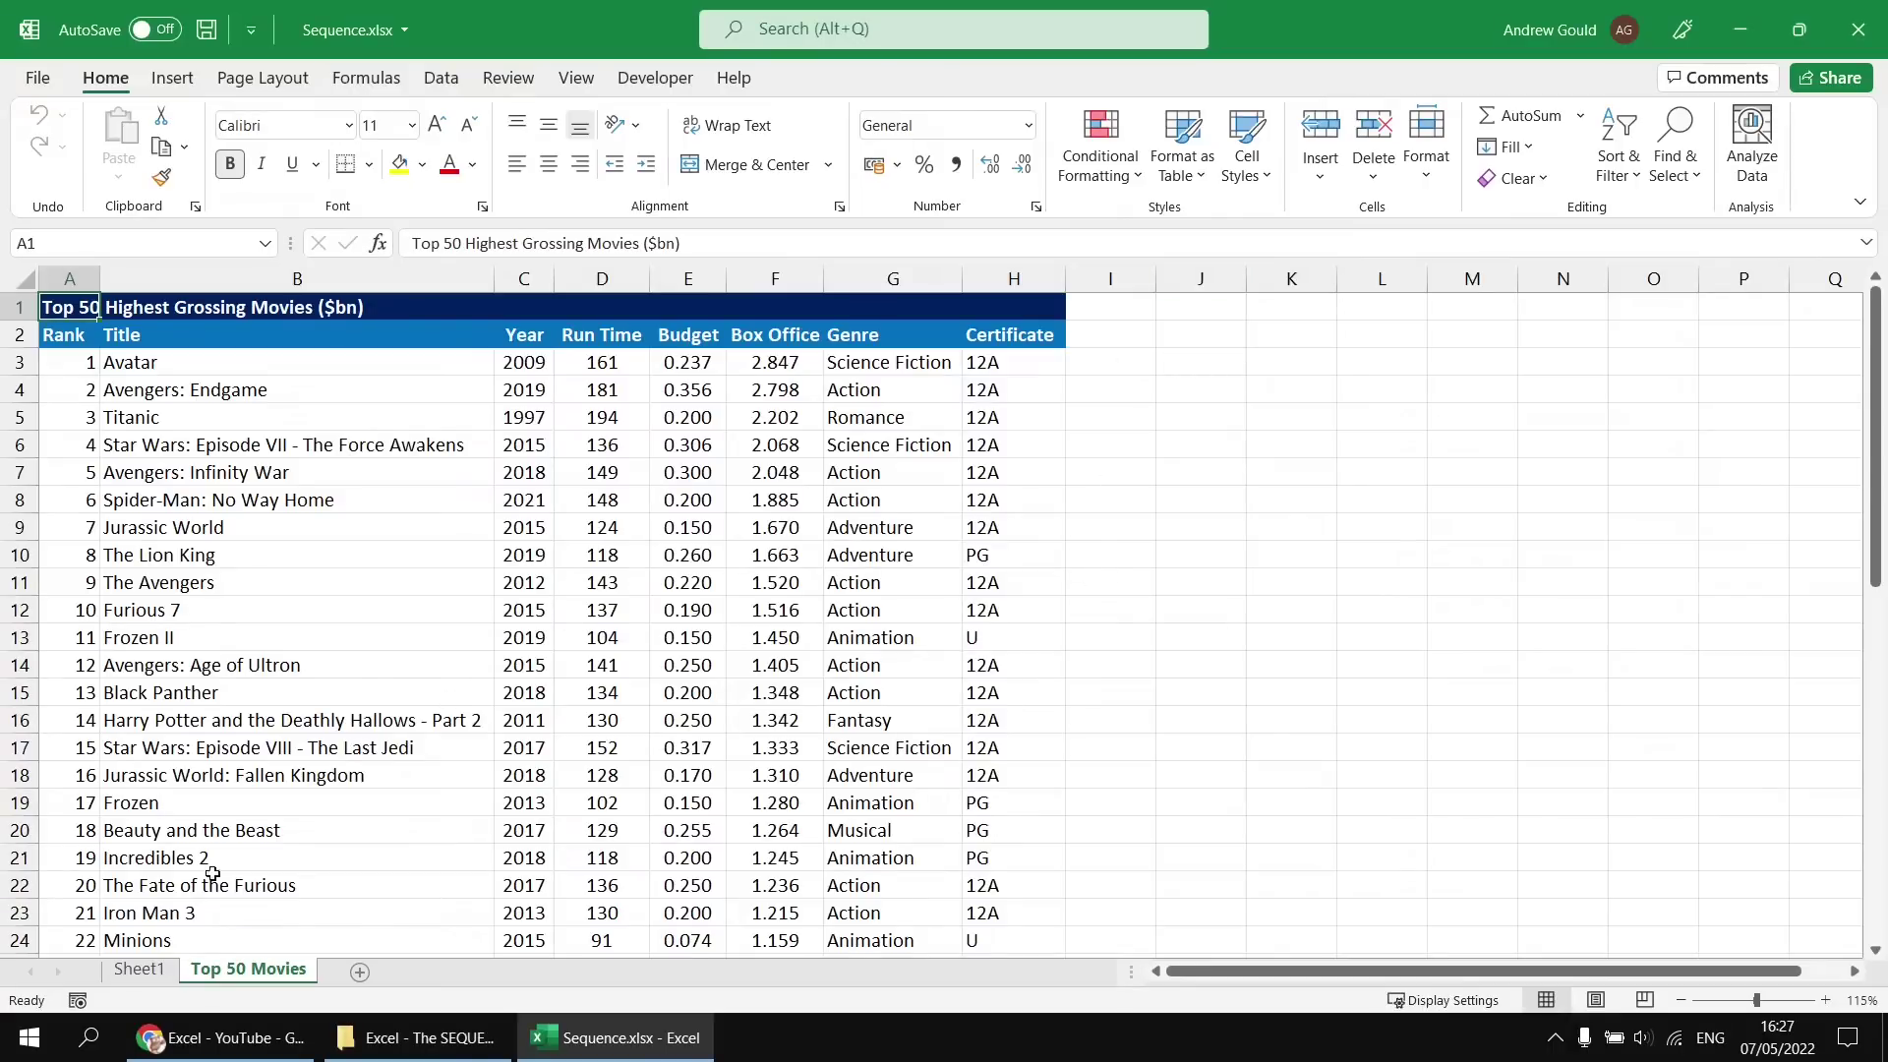
On Sheet1, enter =SEQUENCE(10) in cell A1 to generate ten rows of numbers
left_click(142, 970)
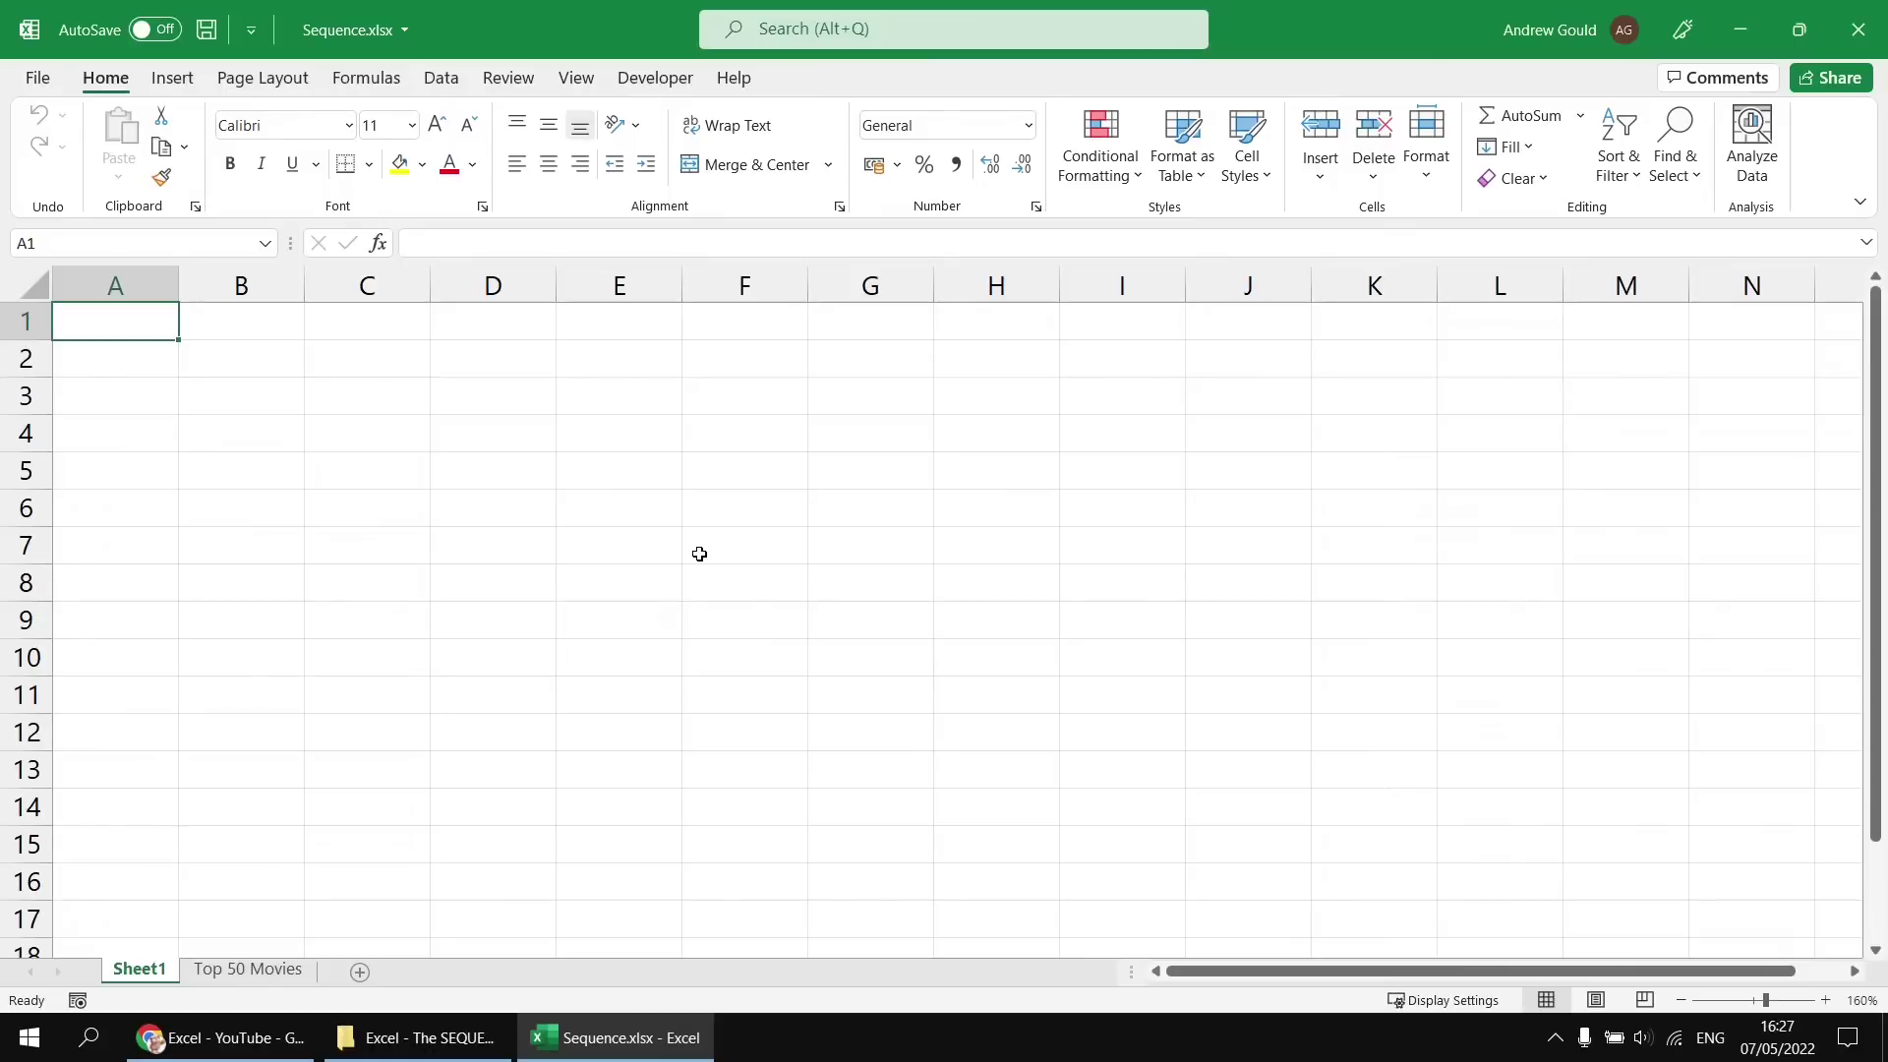
type("=seq")
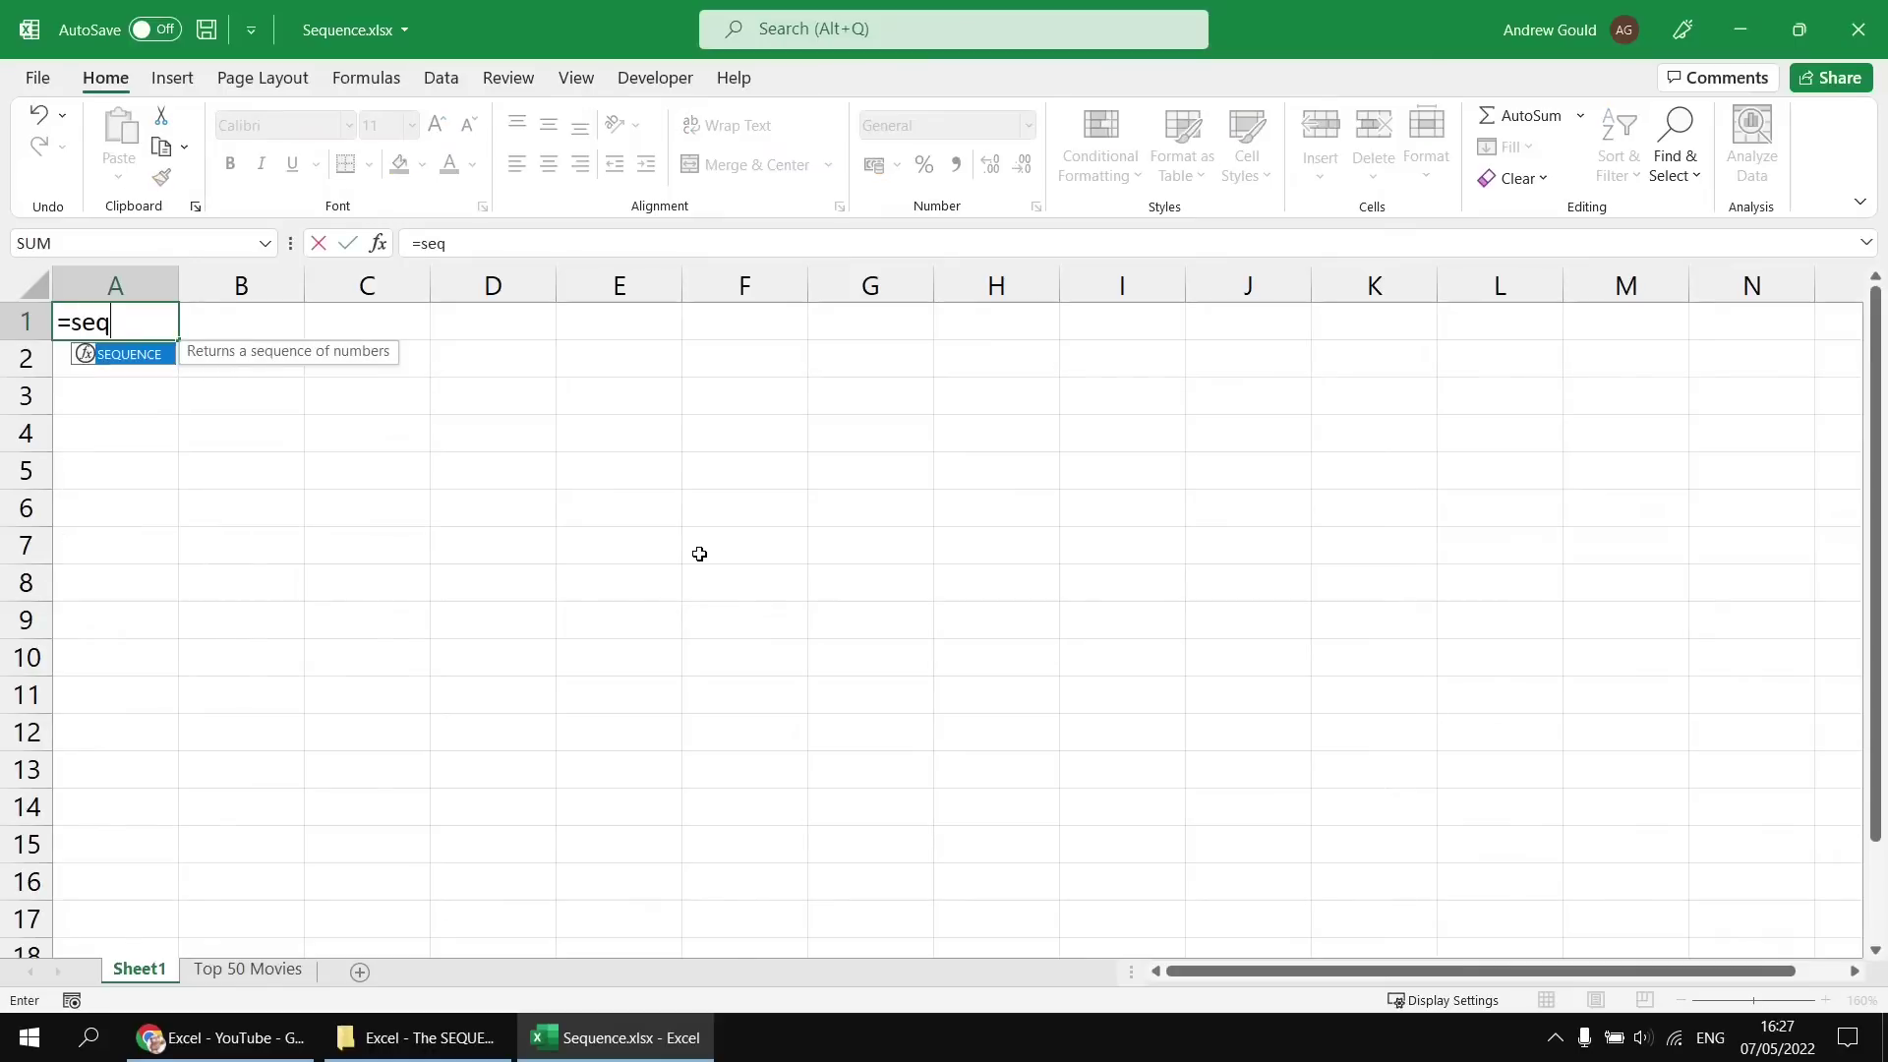
key("Tab")
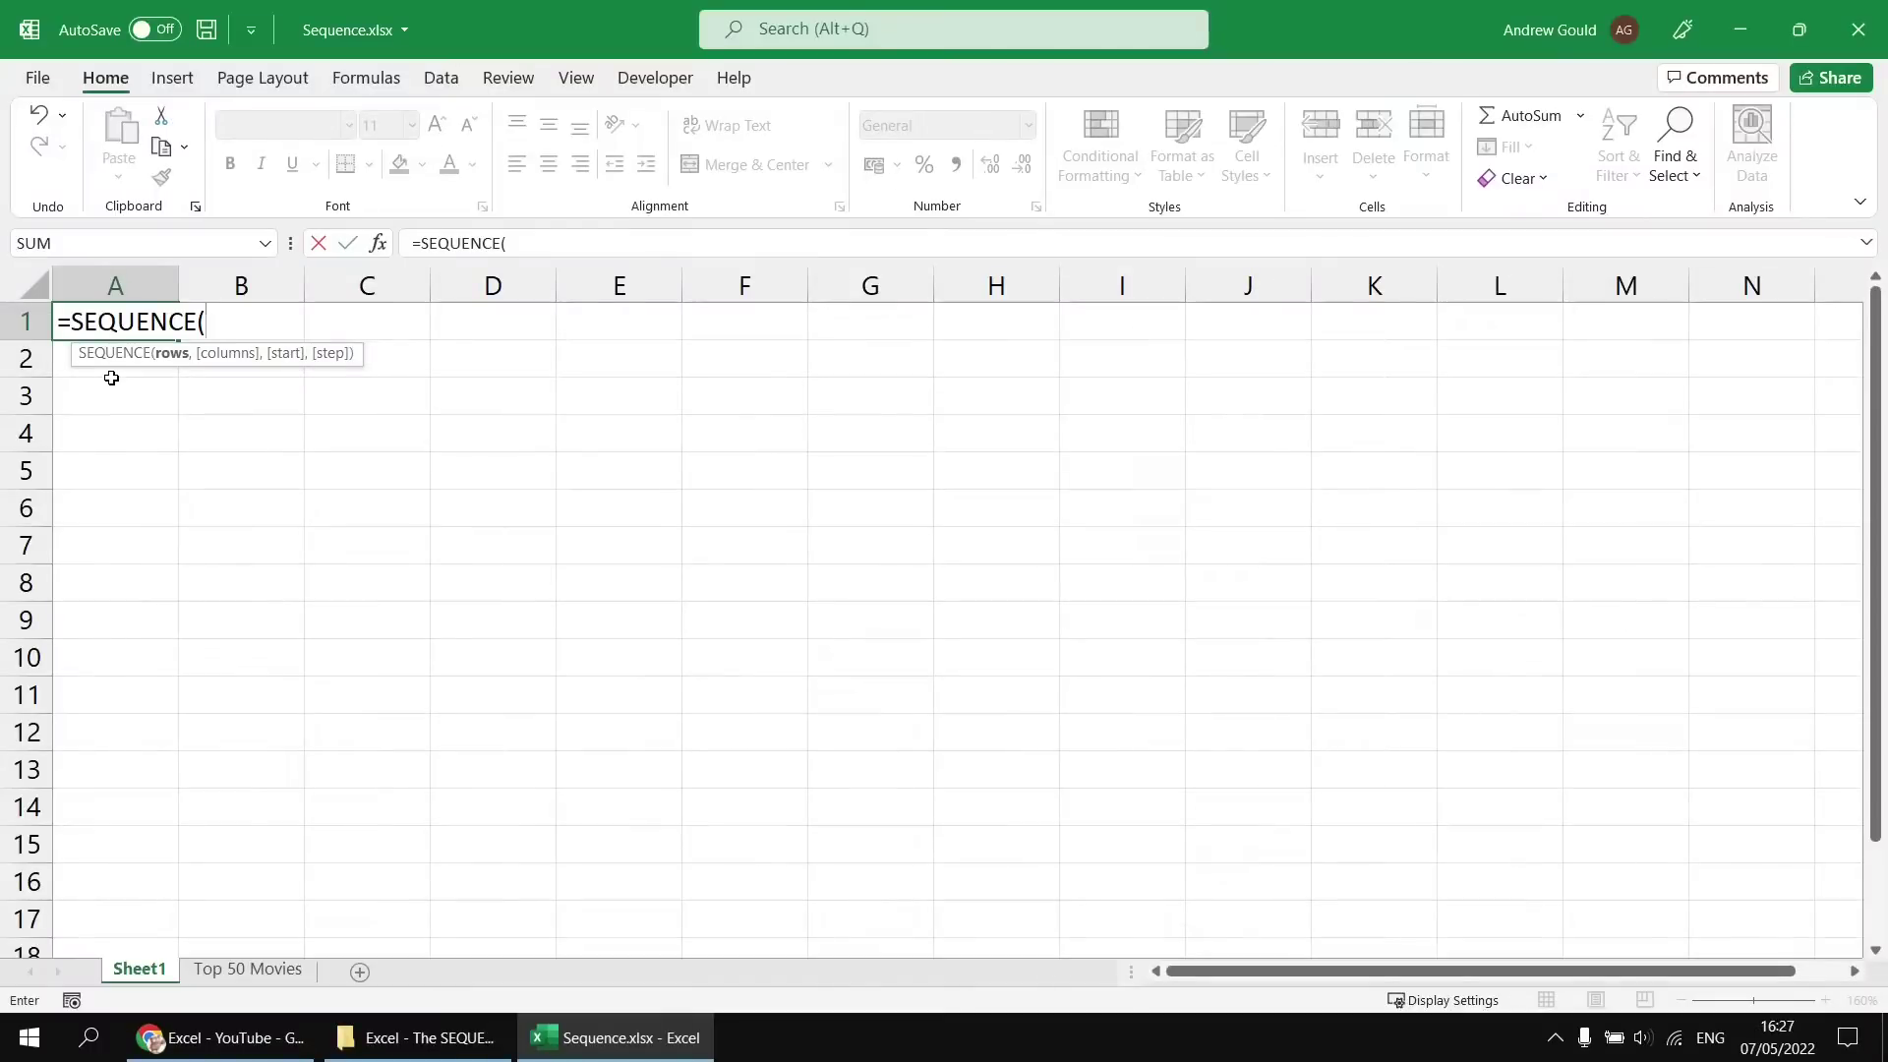
type("10)")
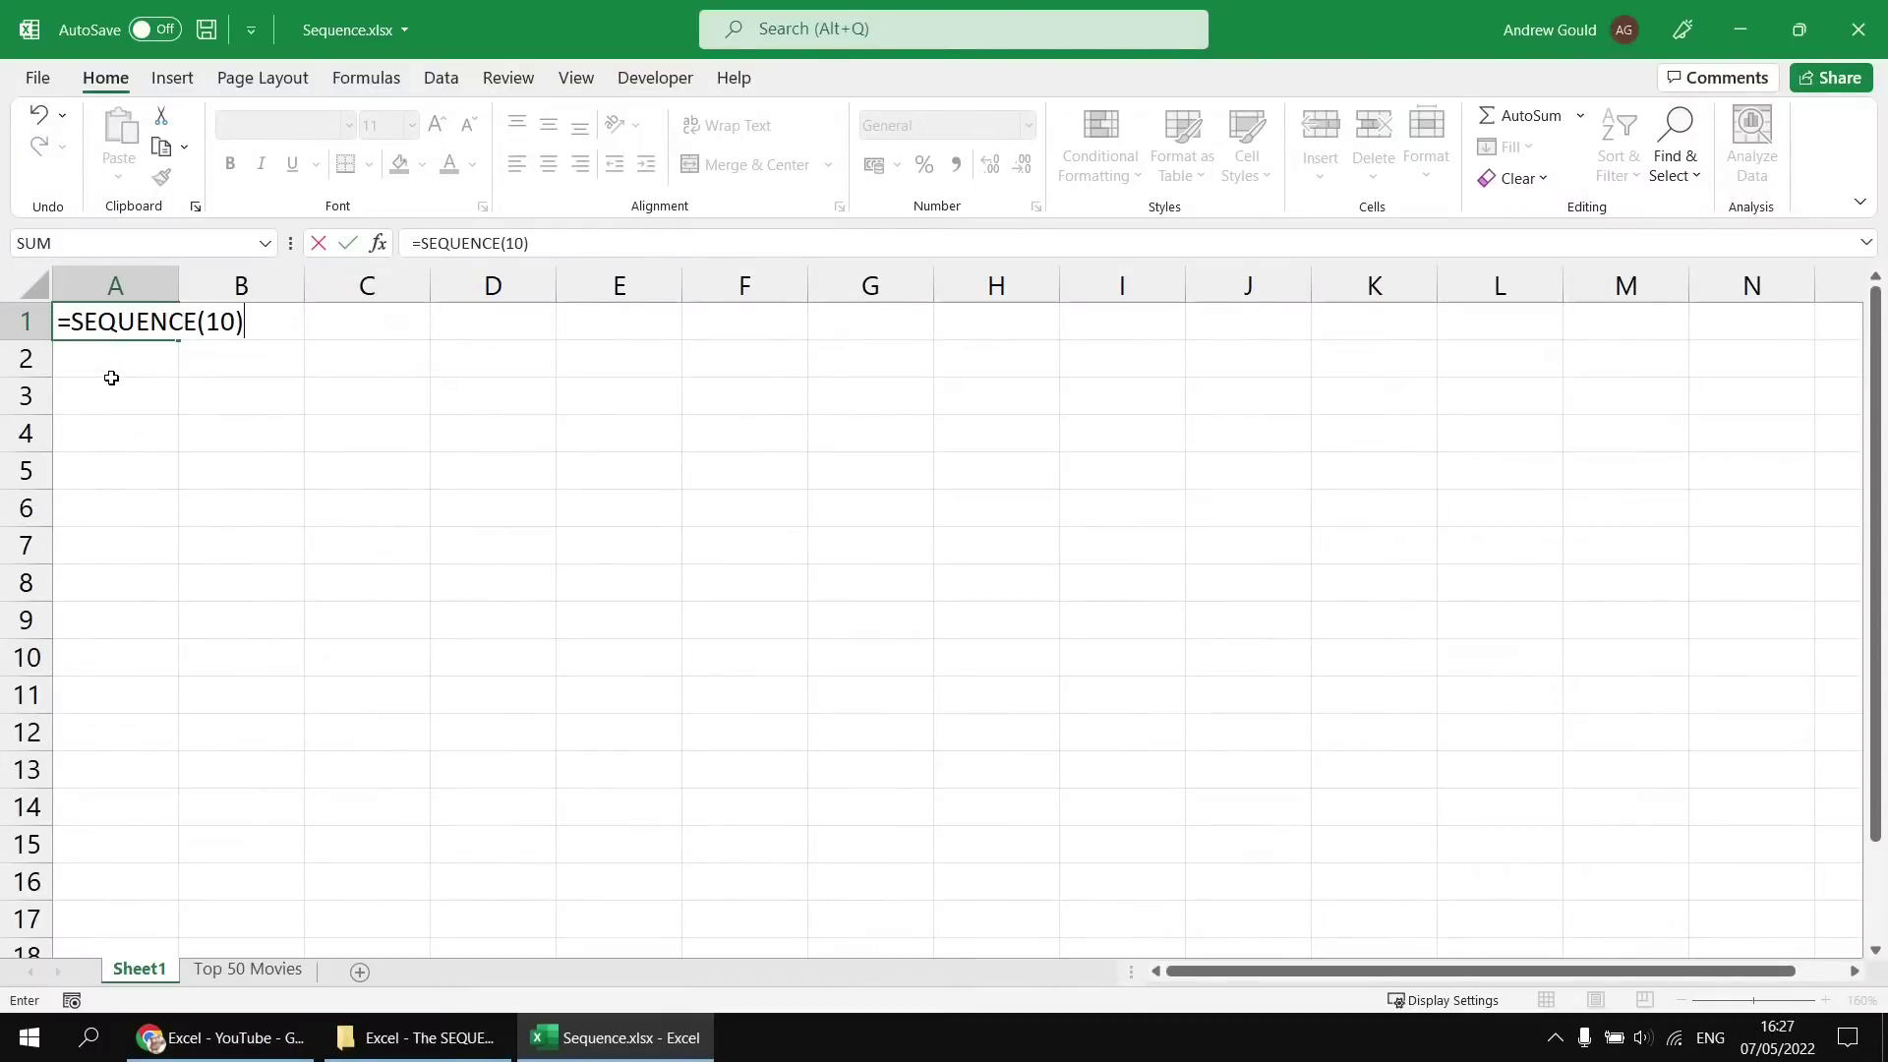
key("Return")
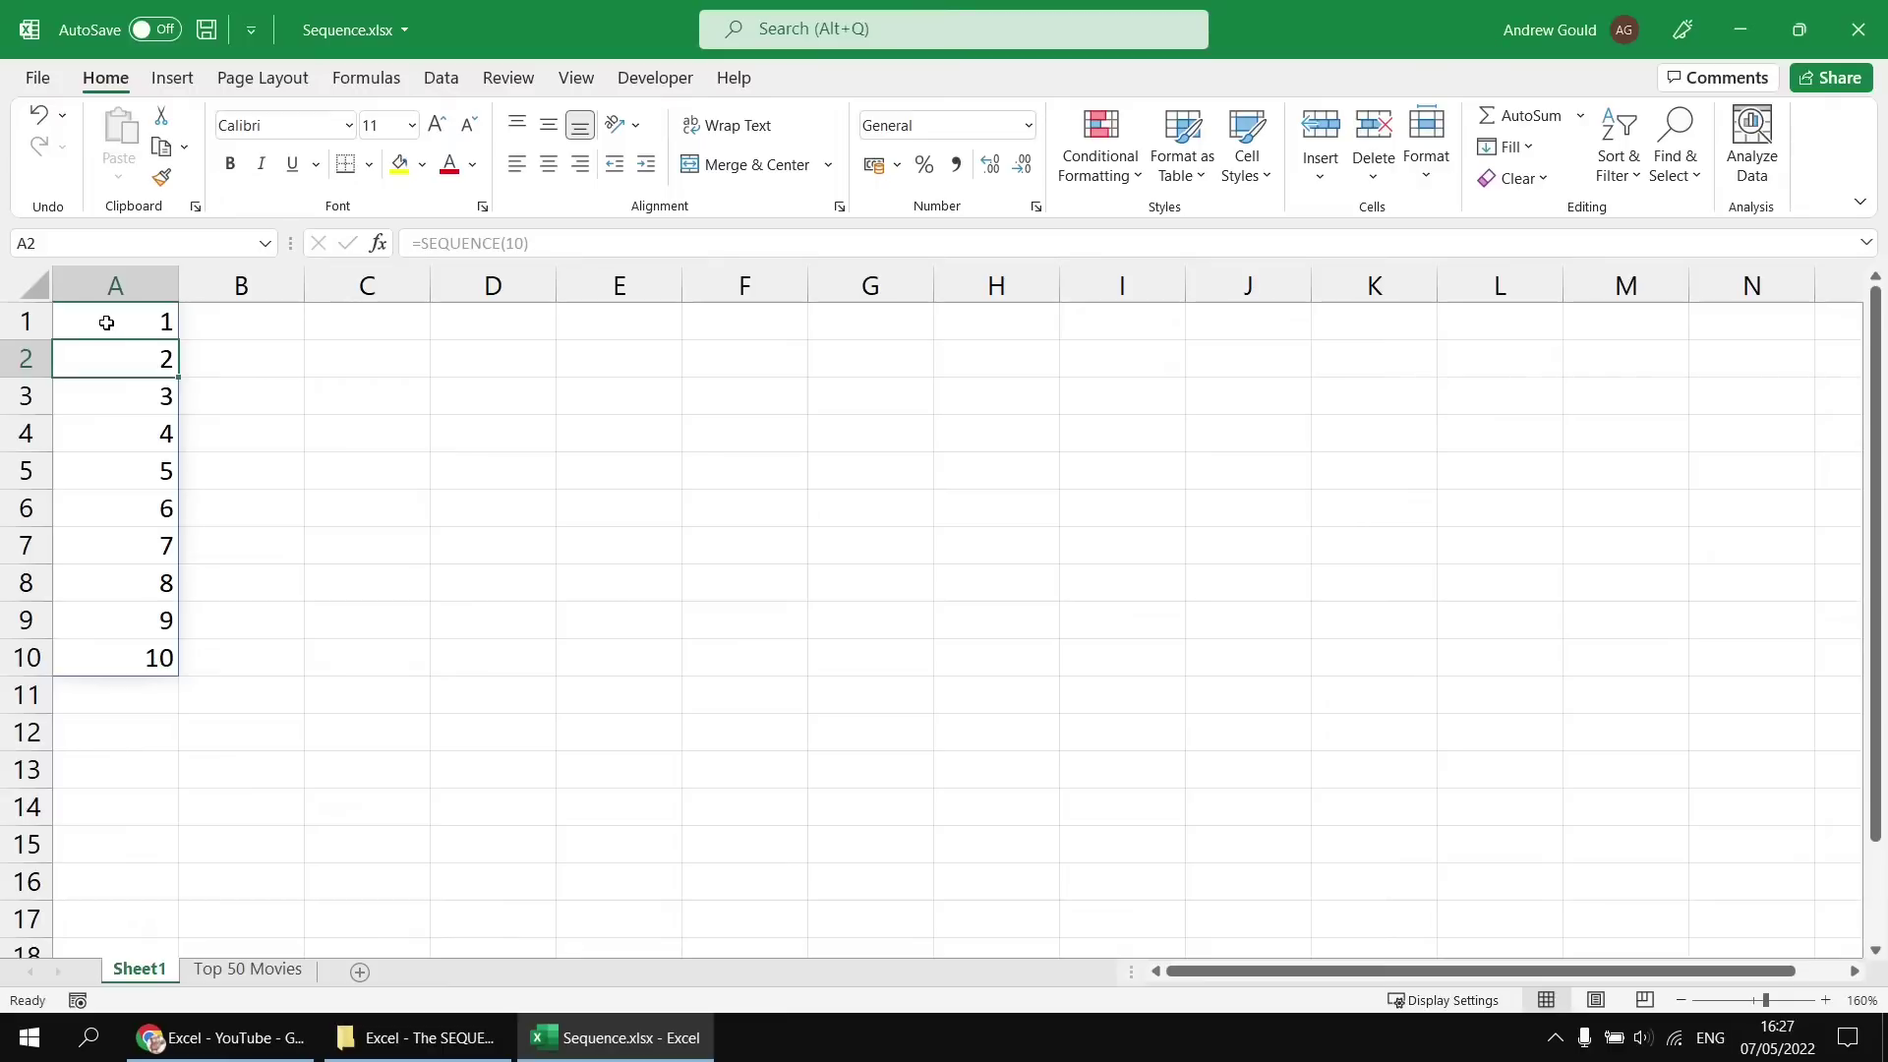
Look at the Excel playlist on YouTube in Chrome and return to the Sequence.xlsx workbook in Excel
left_click(262, 1032)
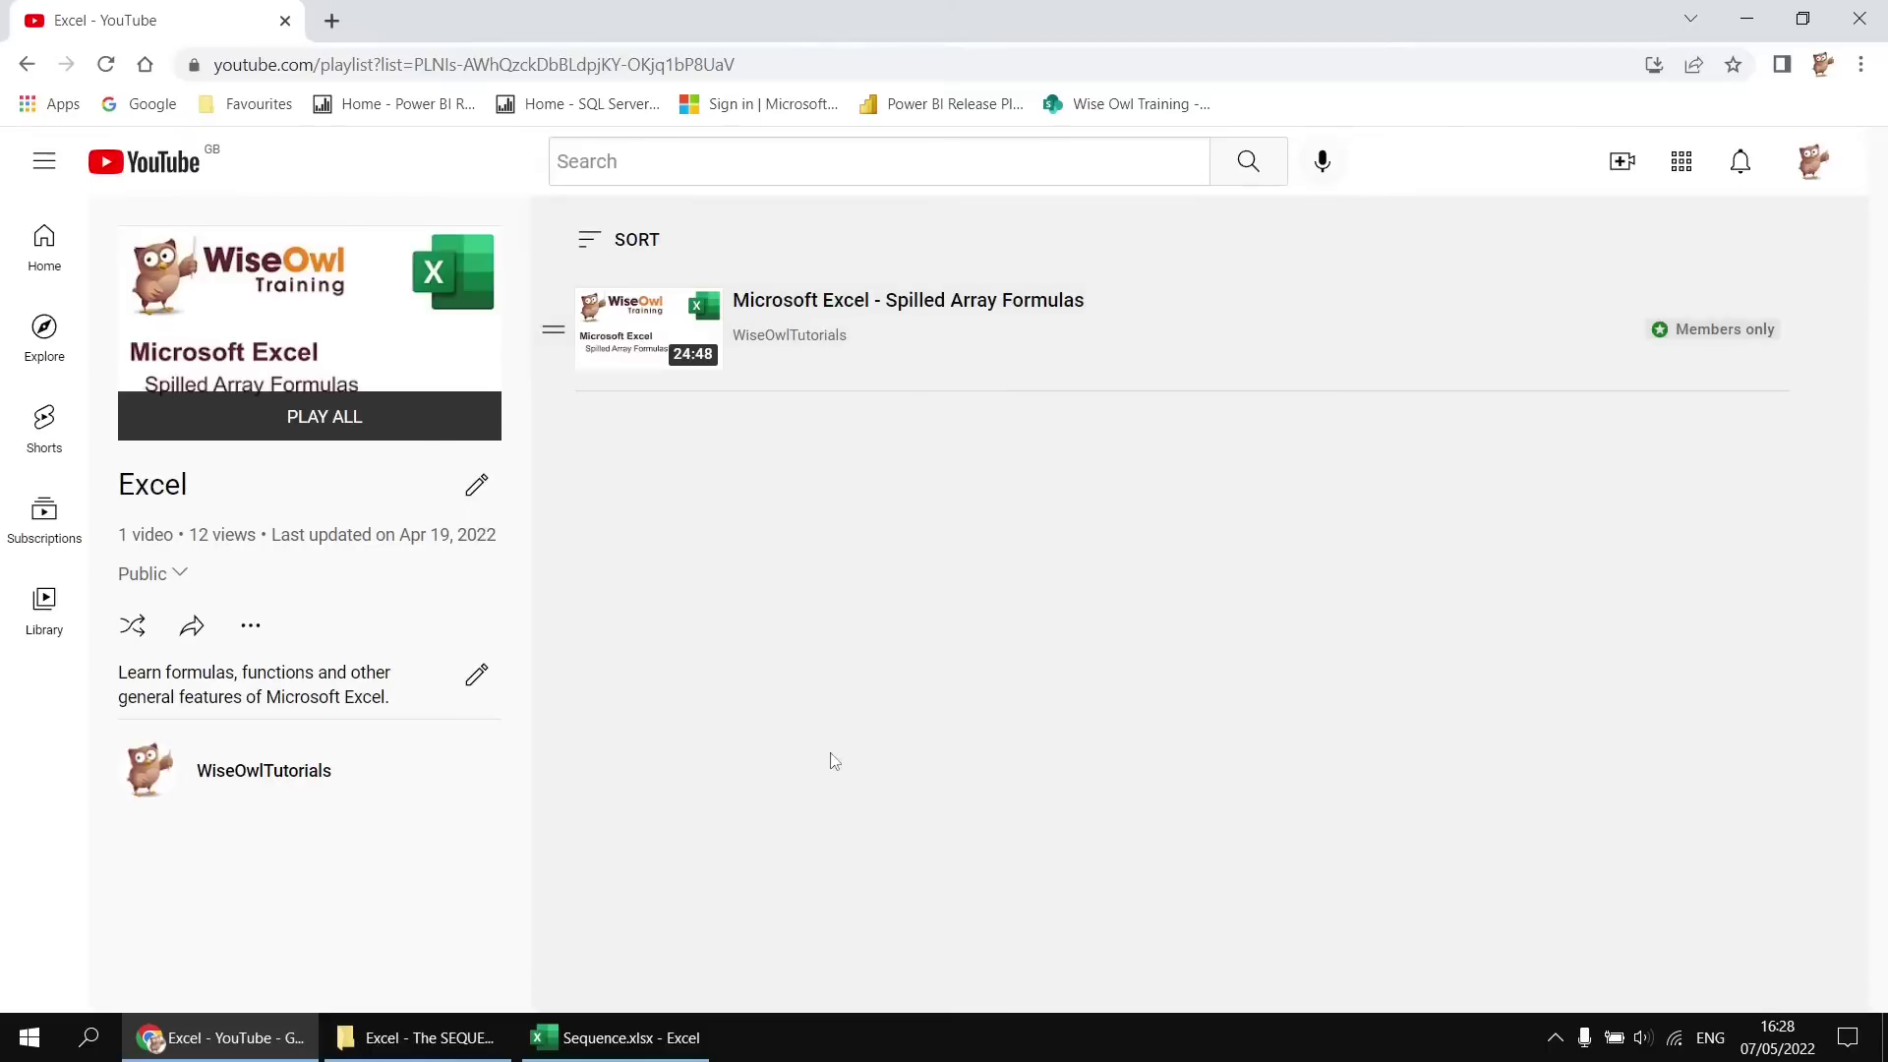
left_click(638, 1040)
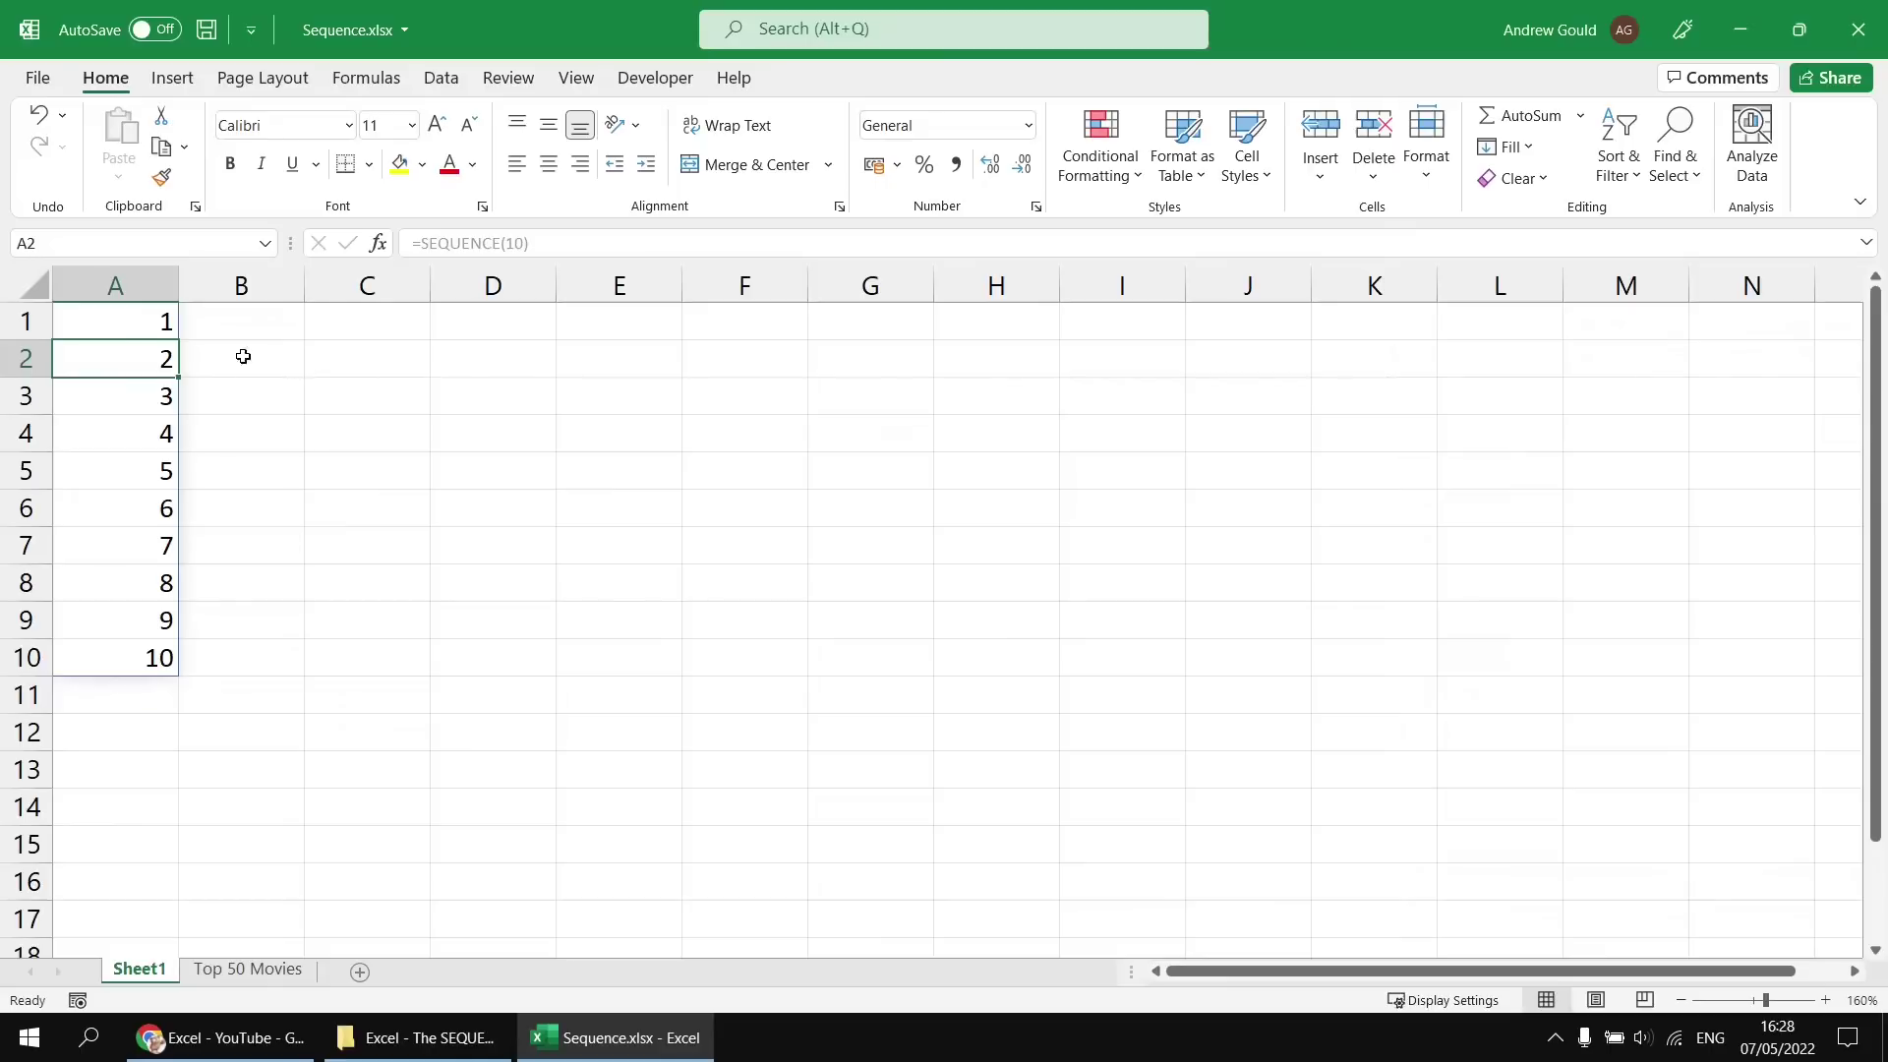
Change the formula in A1 to =SEQUENCE(1,10) so the numbers run across one row and ten columns
left_click(126, 319)
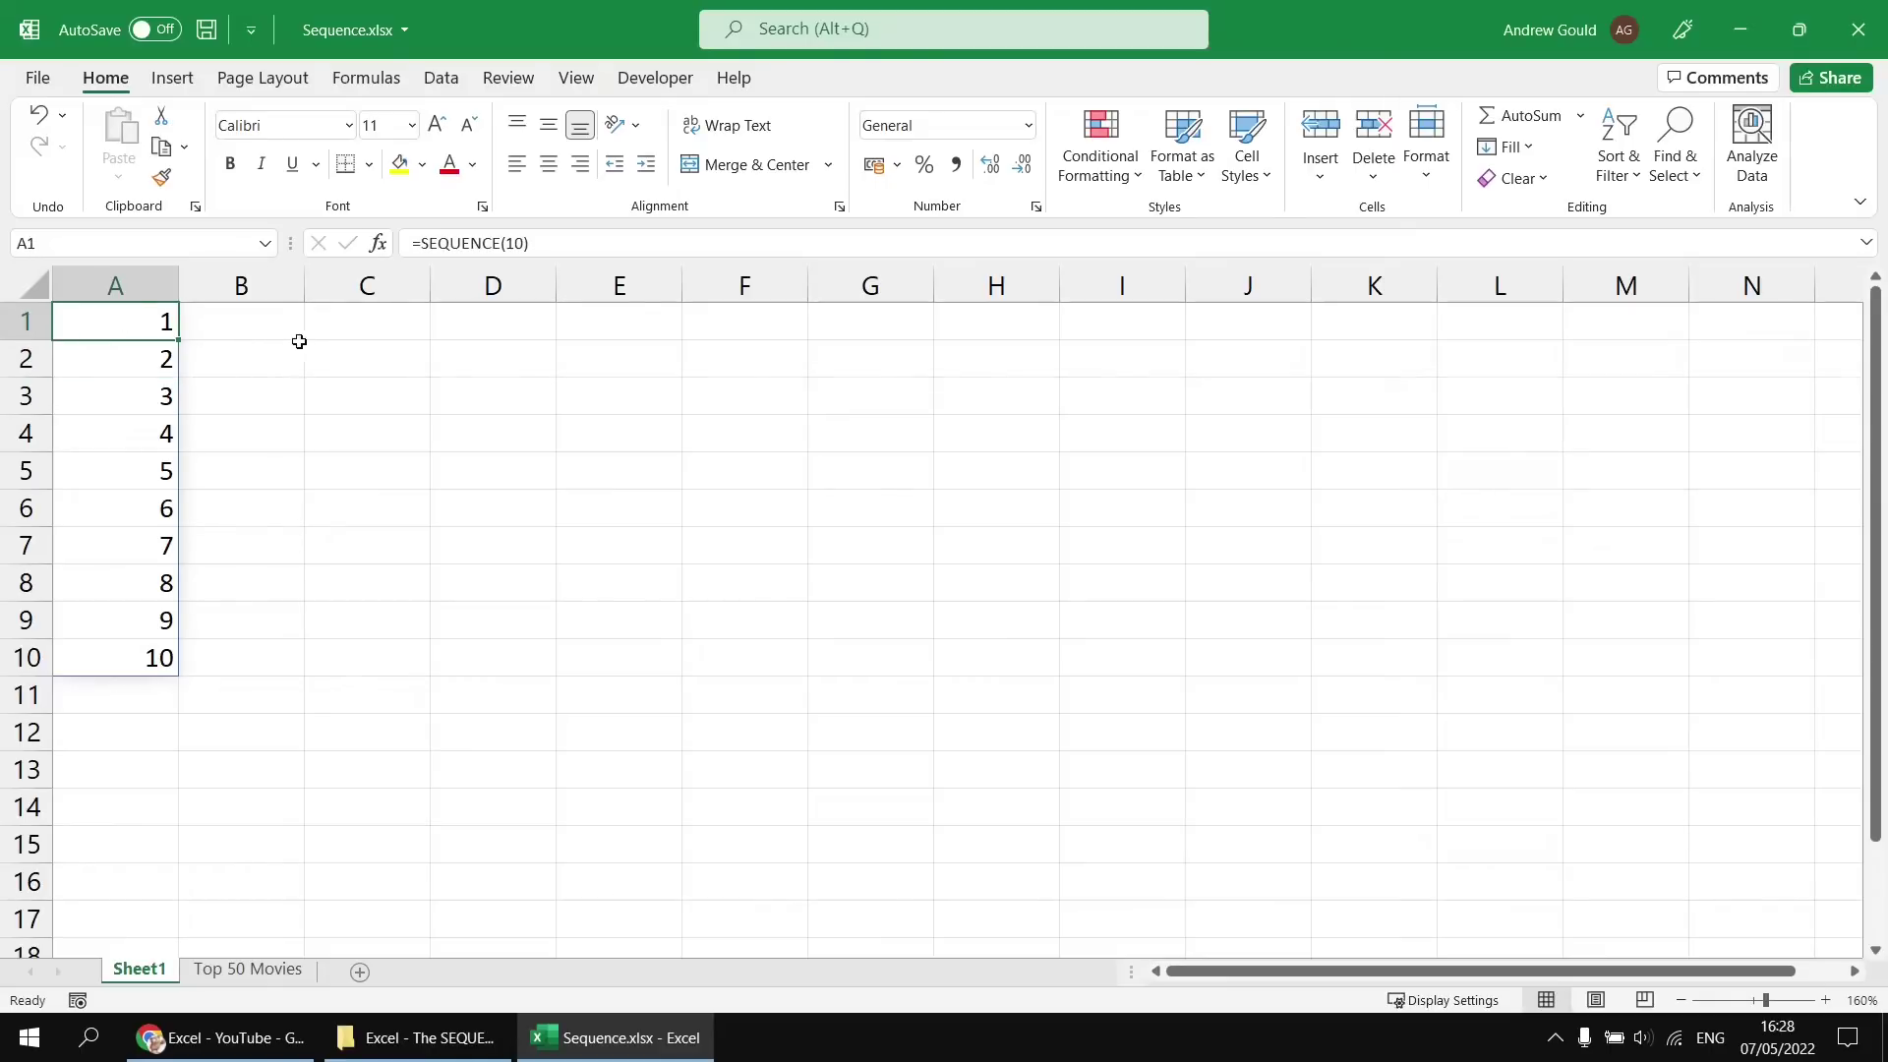
key("F2")
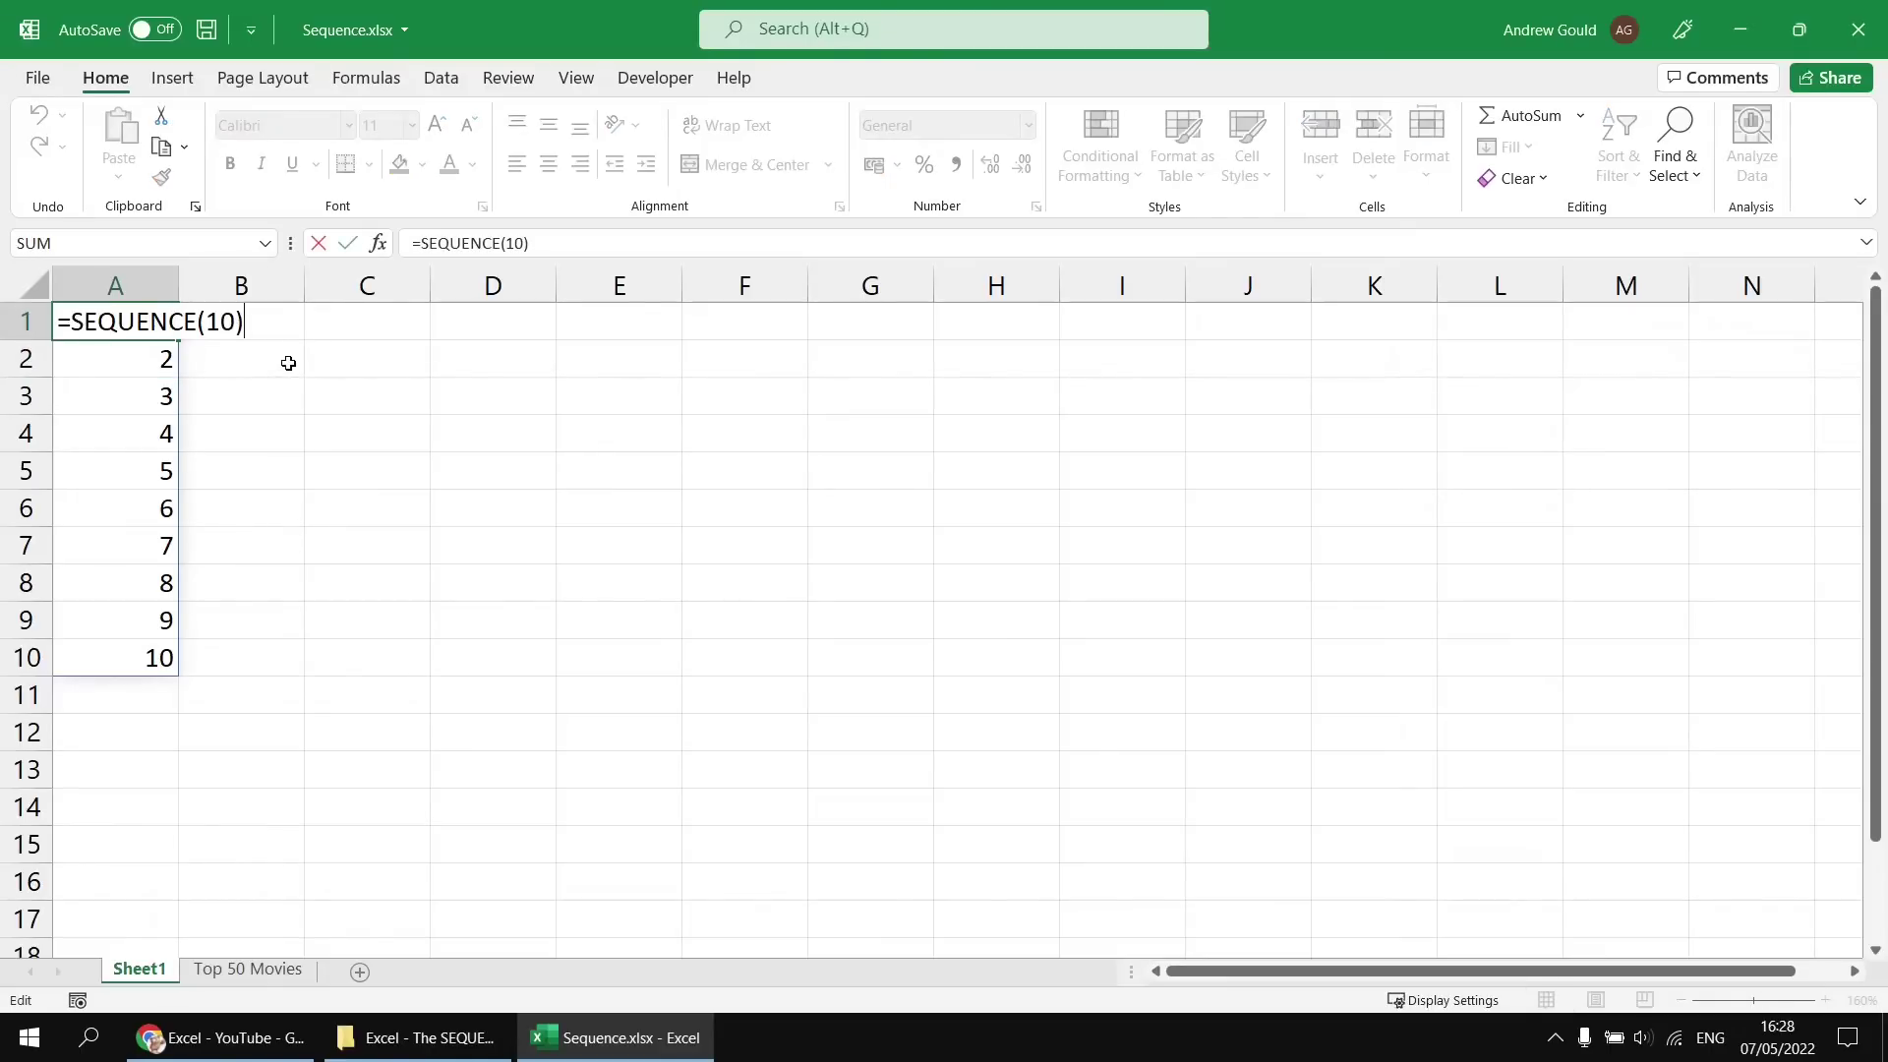
key("Left")
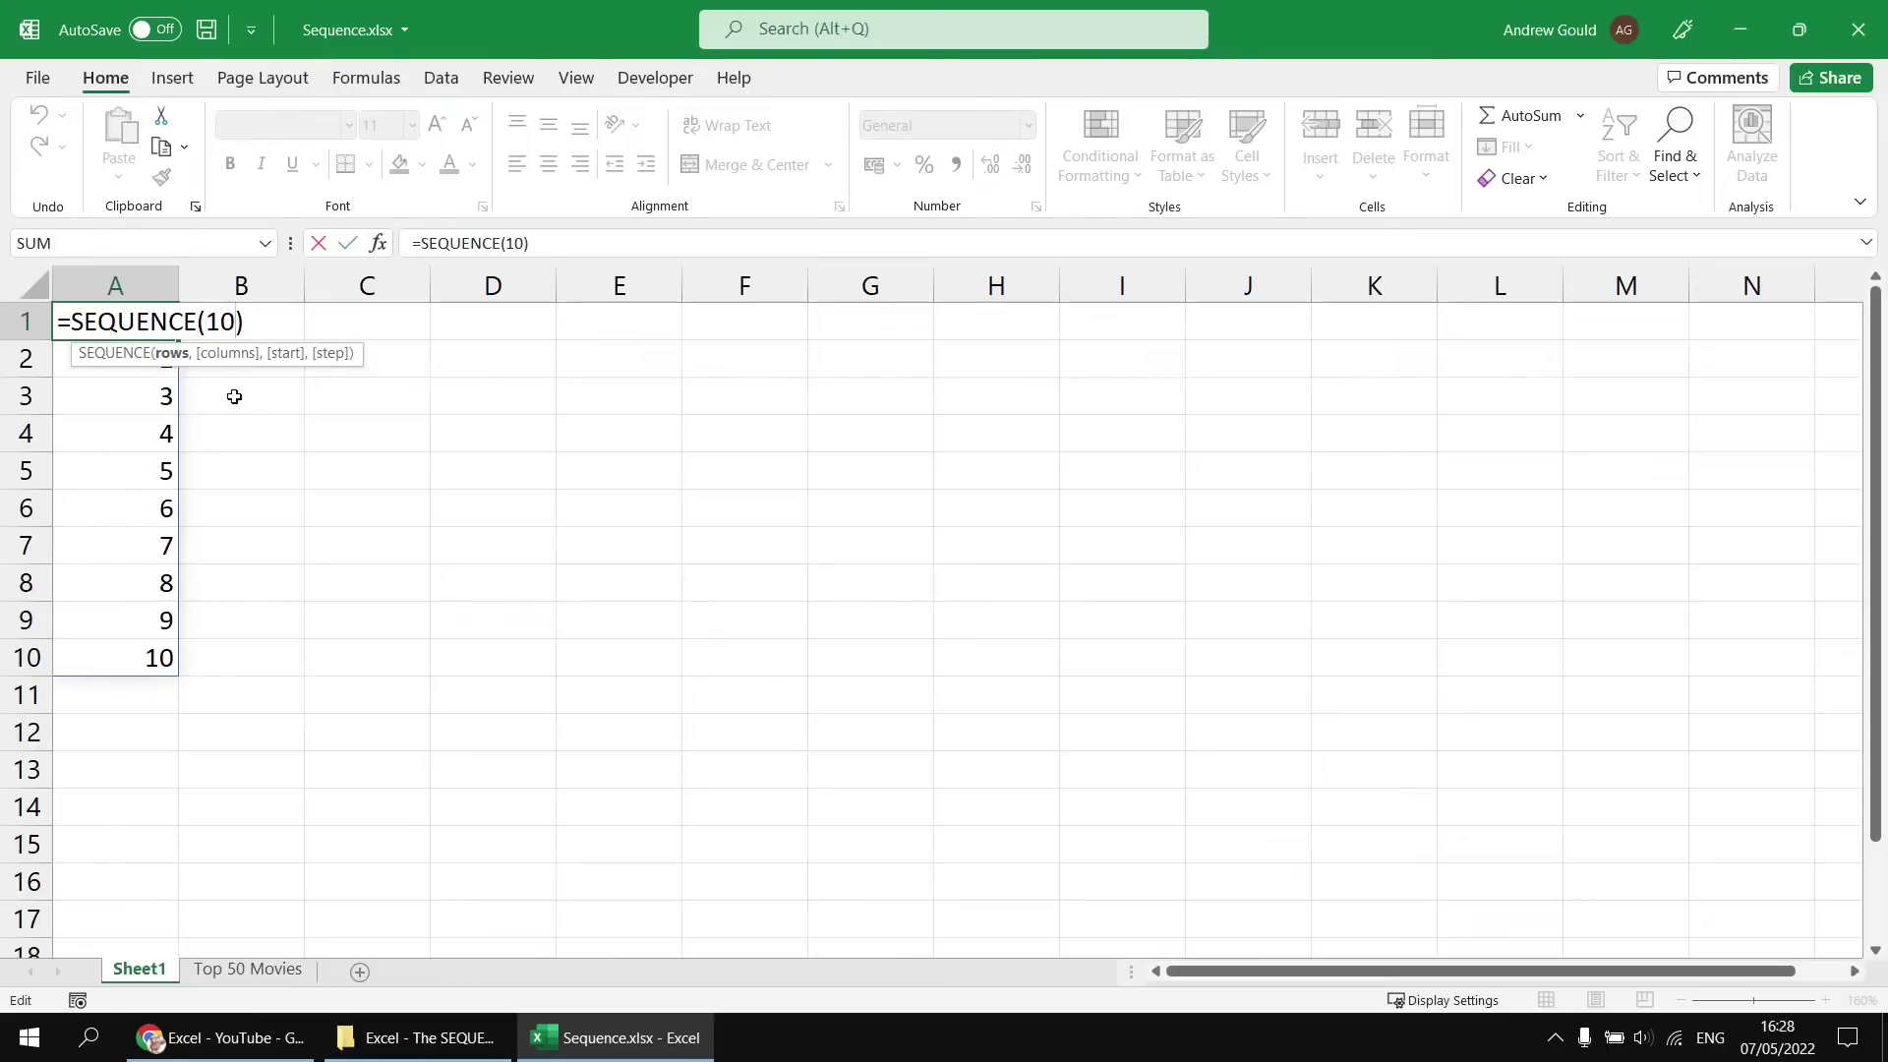
key("BackSpace")
type("1")
key("BackSpace")
type(",10")
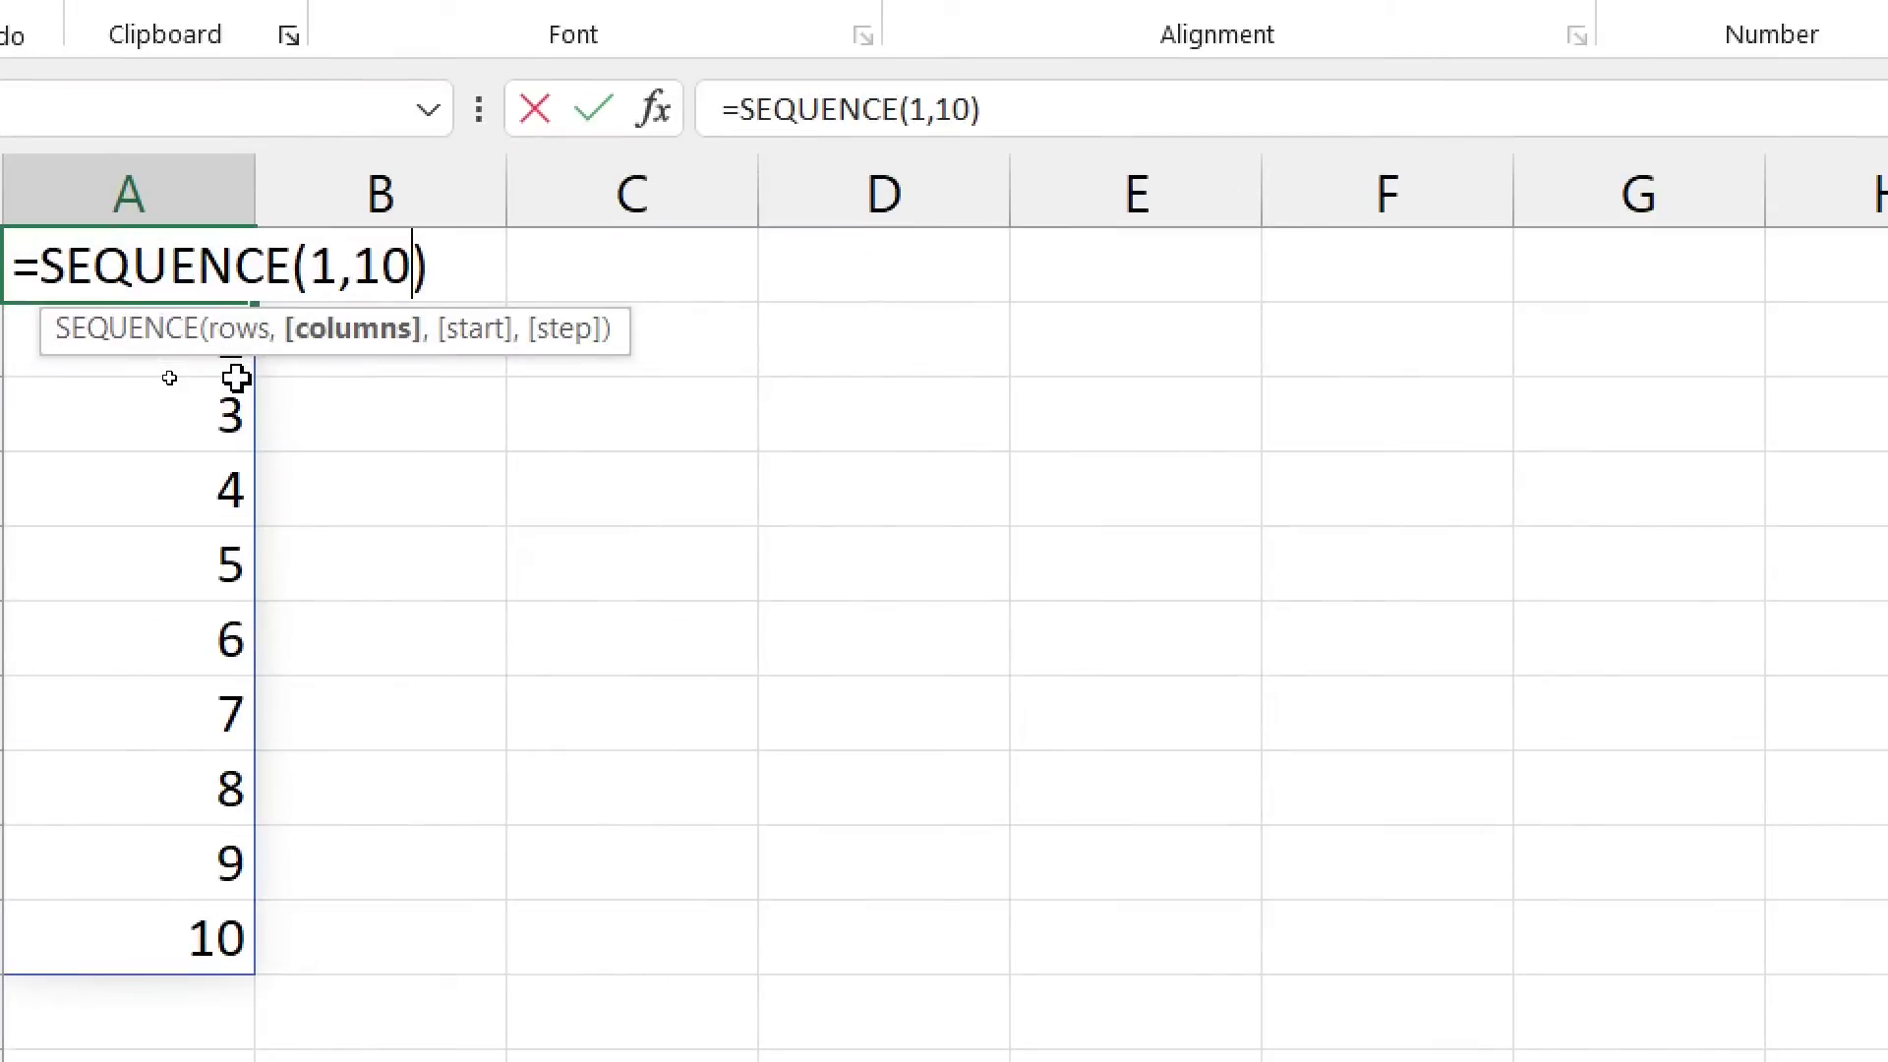
key("Return")
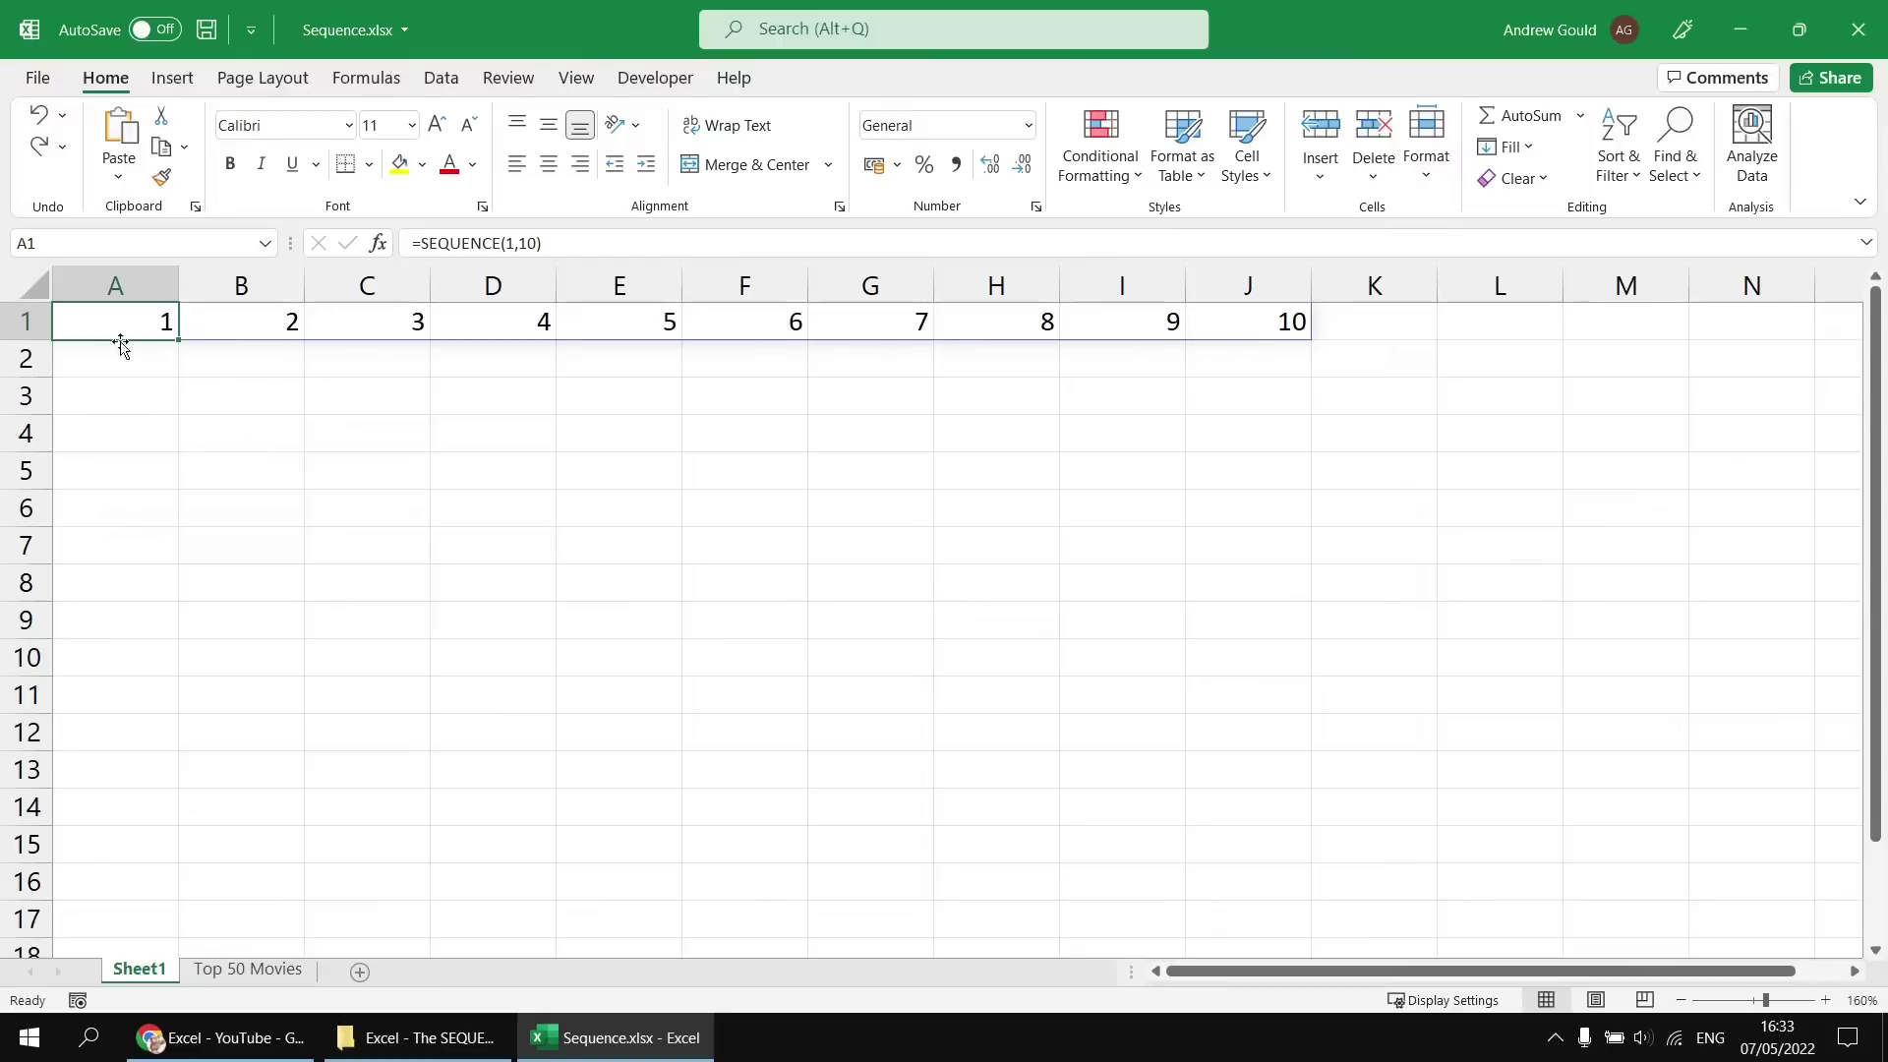
Change the arguments of the A1 formula to five rows and three columns, giving =SEQUENCE(5,3)
key("F2")
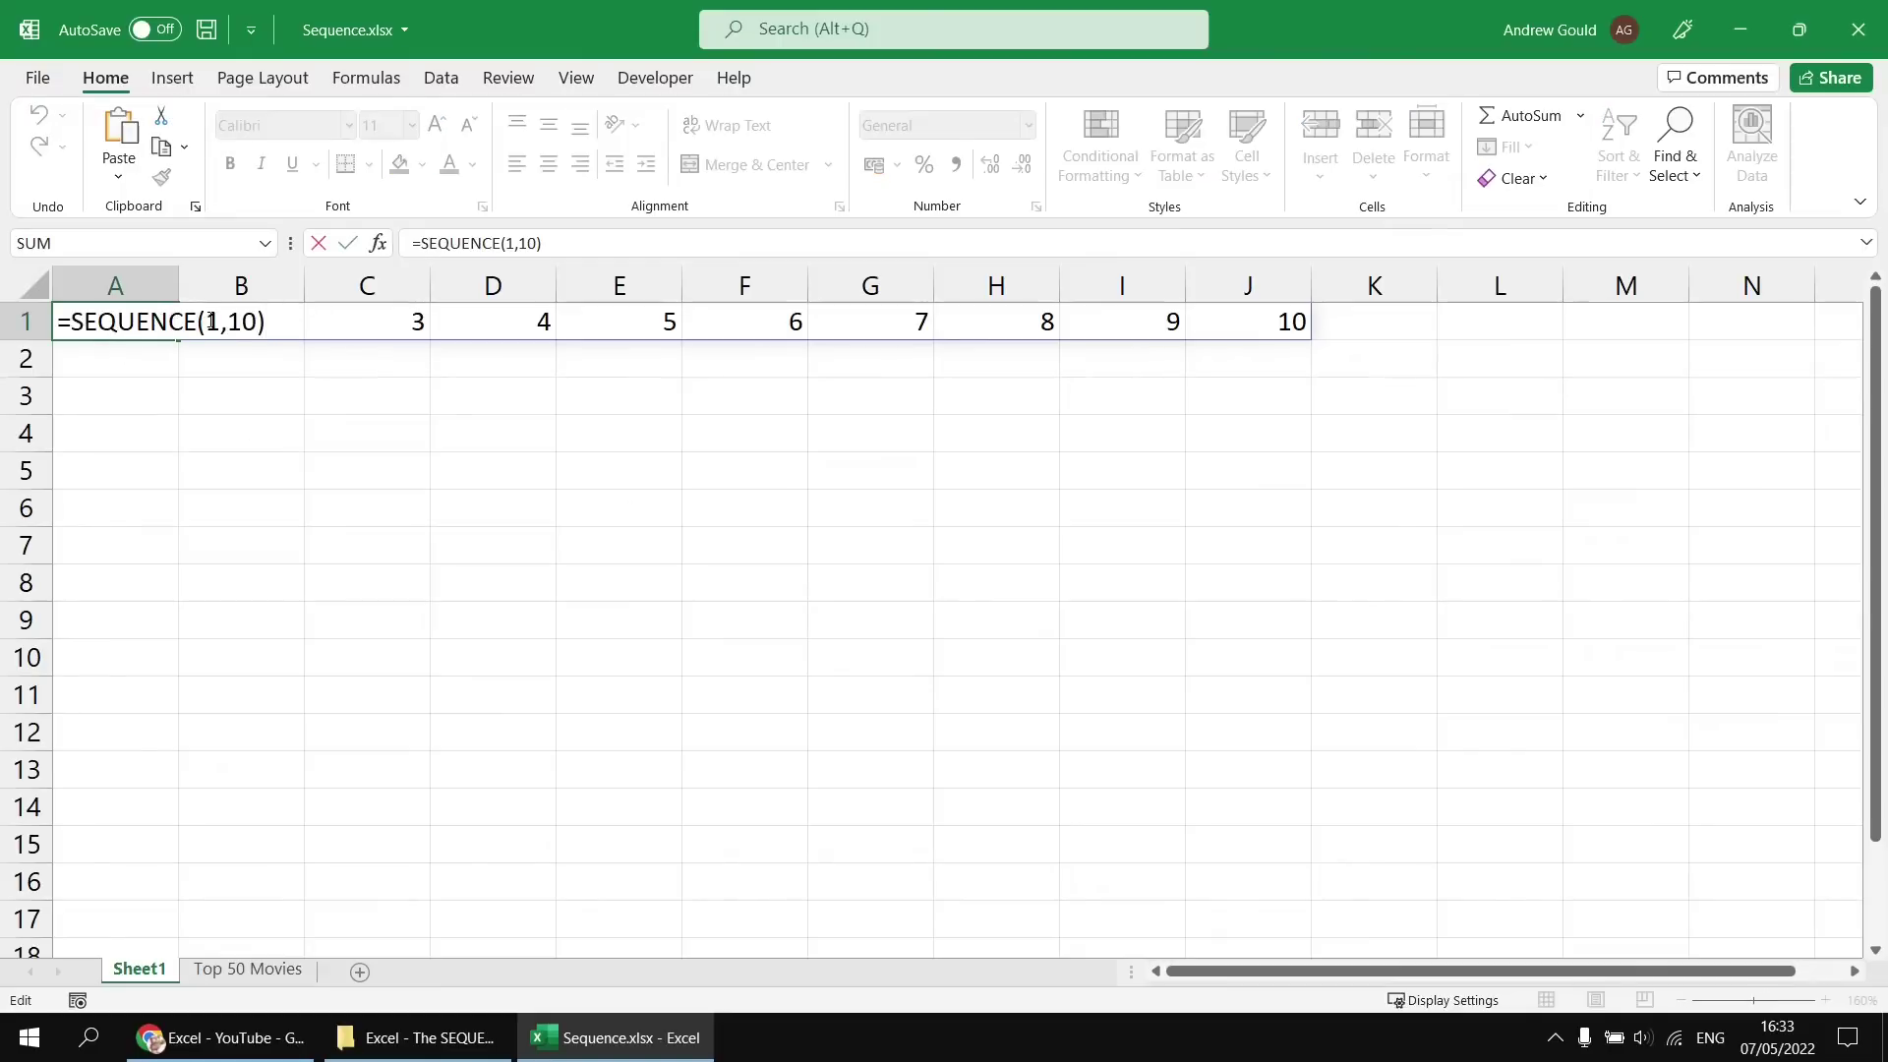
left_click_drag(205, 323, 259, 326)
type("5,3")
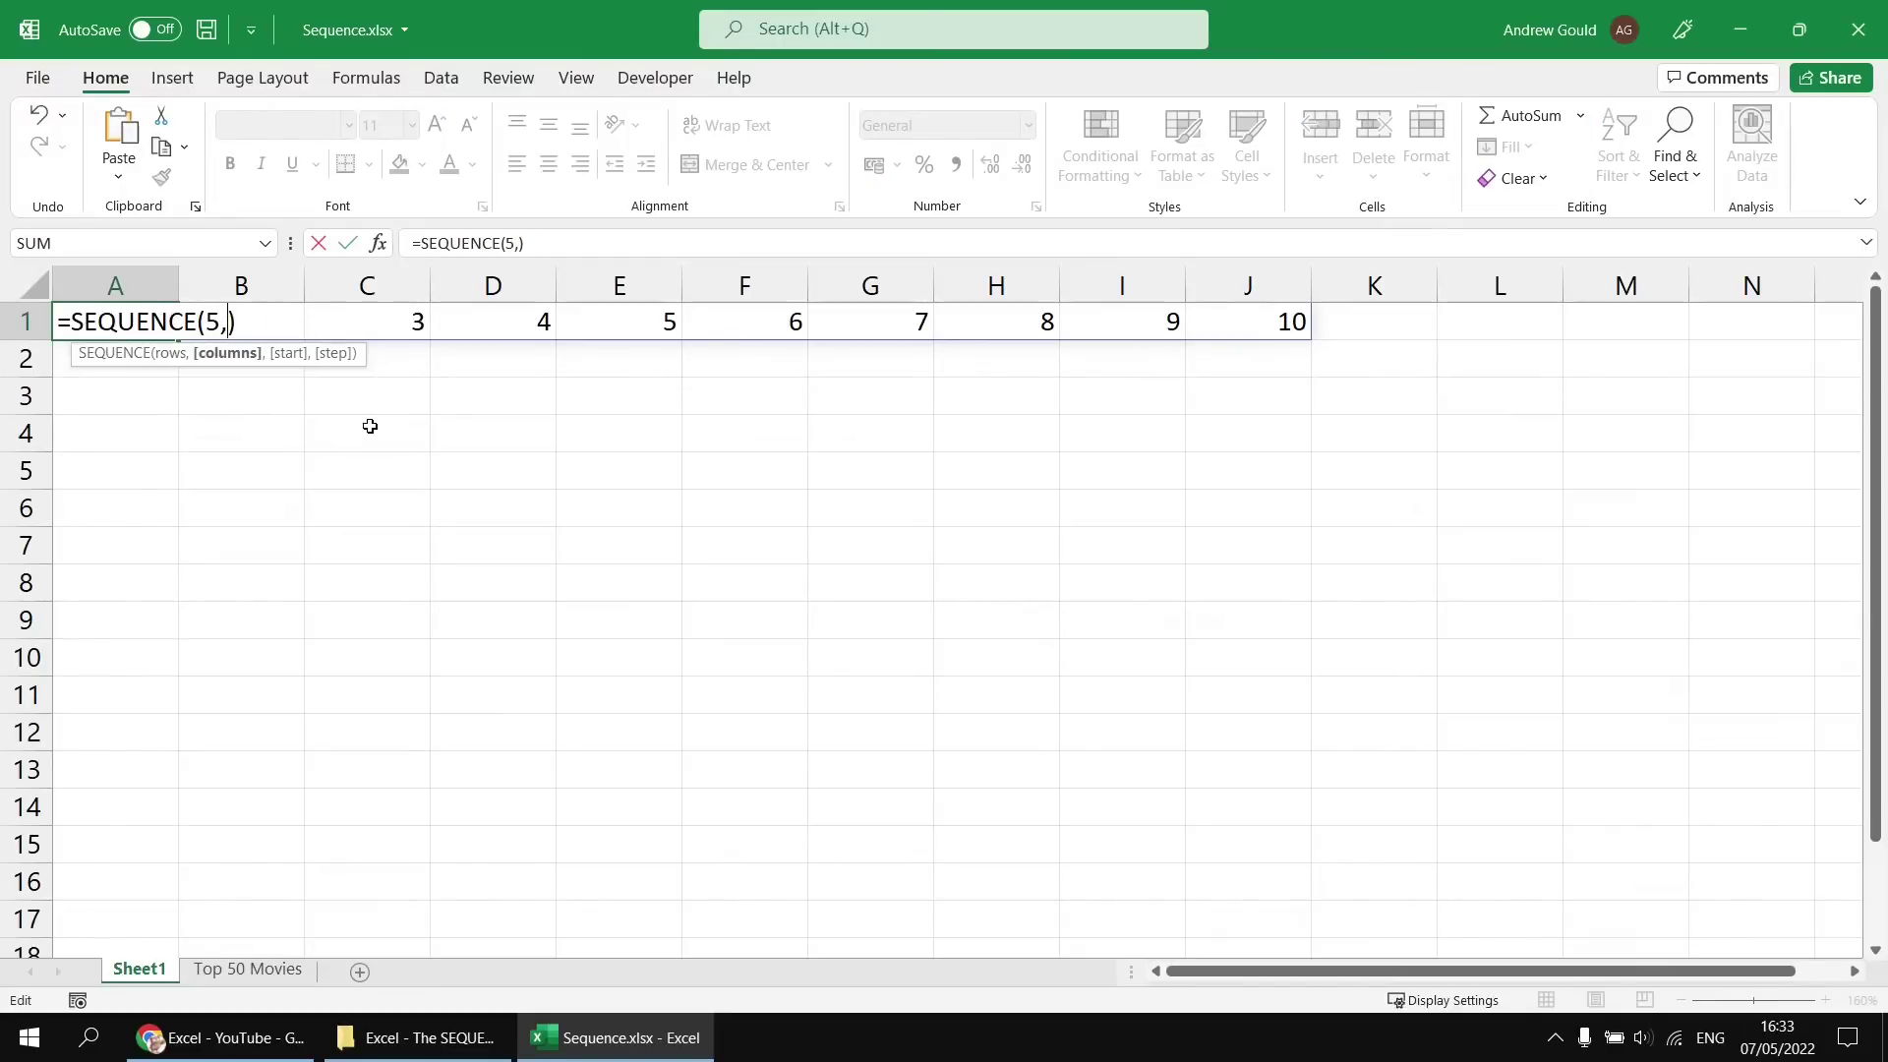
key("Return")
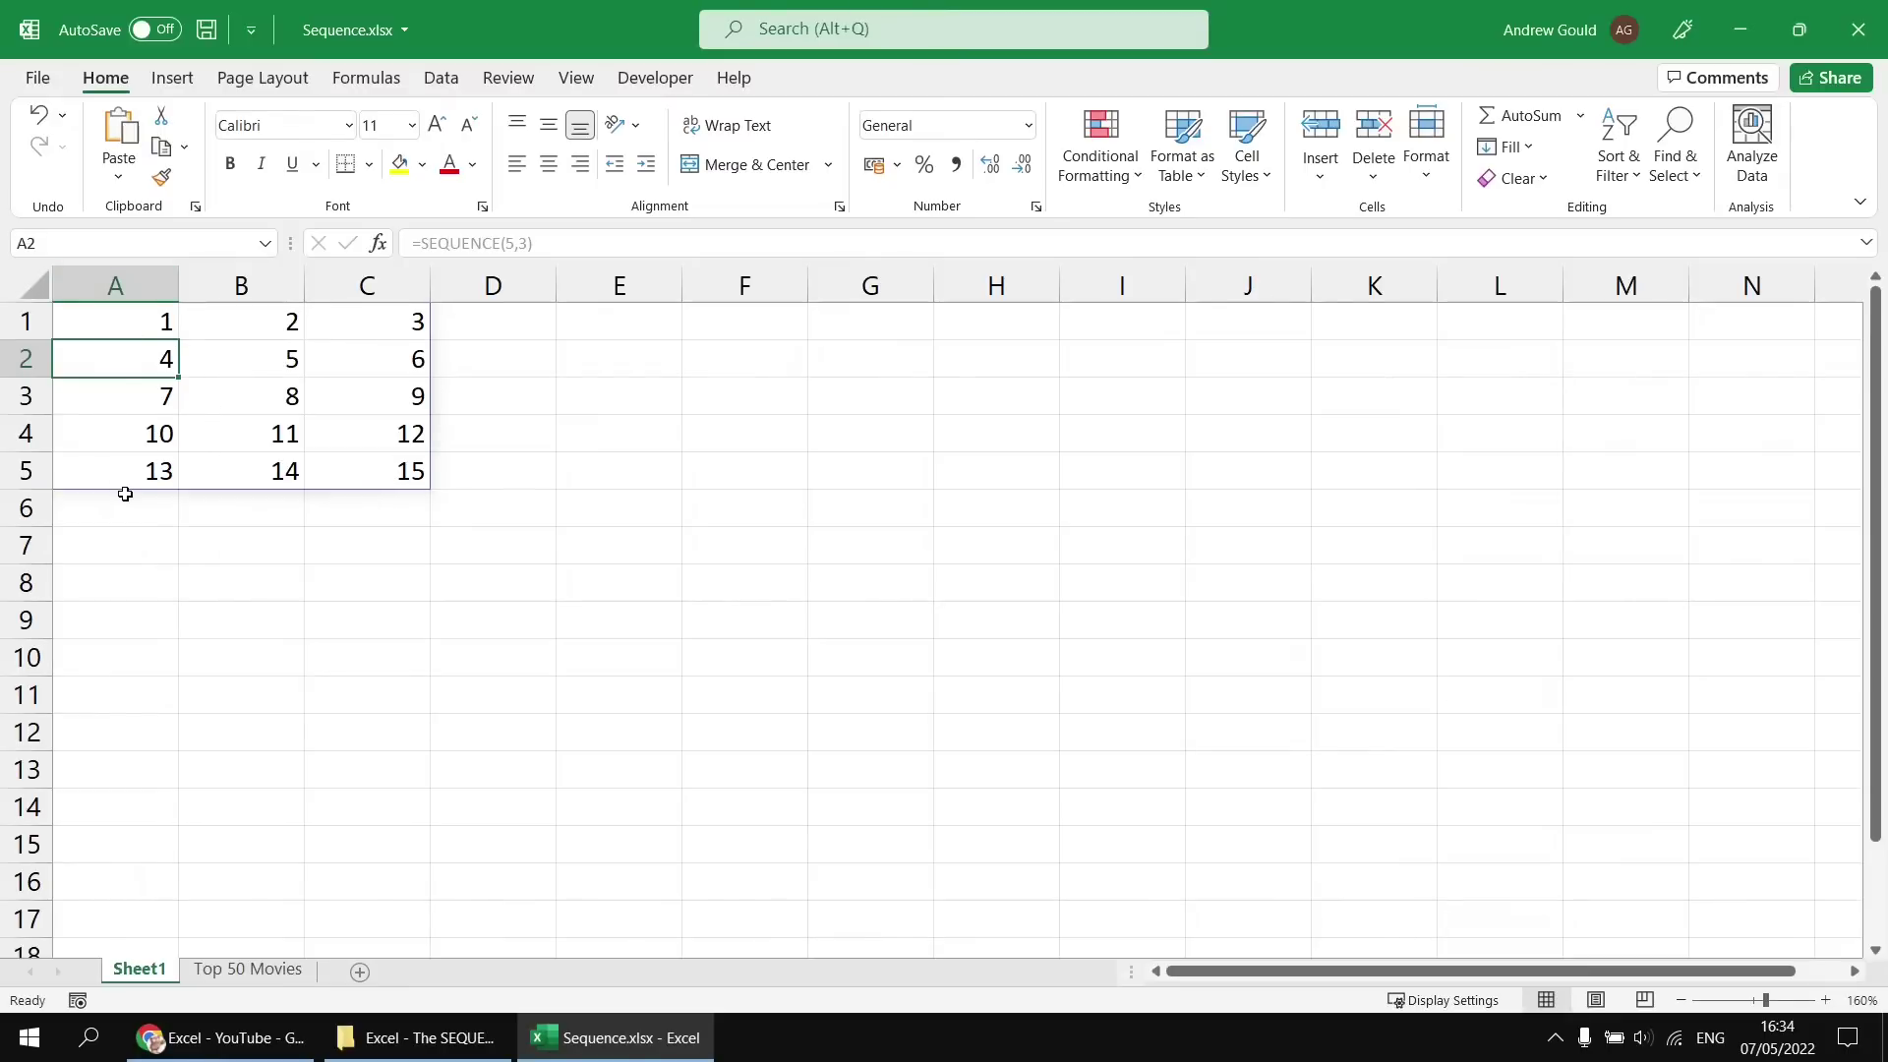
Wrap the formula in A1 in the TRANSPOSE function so it reads =TRANSPOSE(SEQUENCE(5,3))
left_click(142, 317)
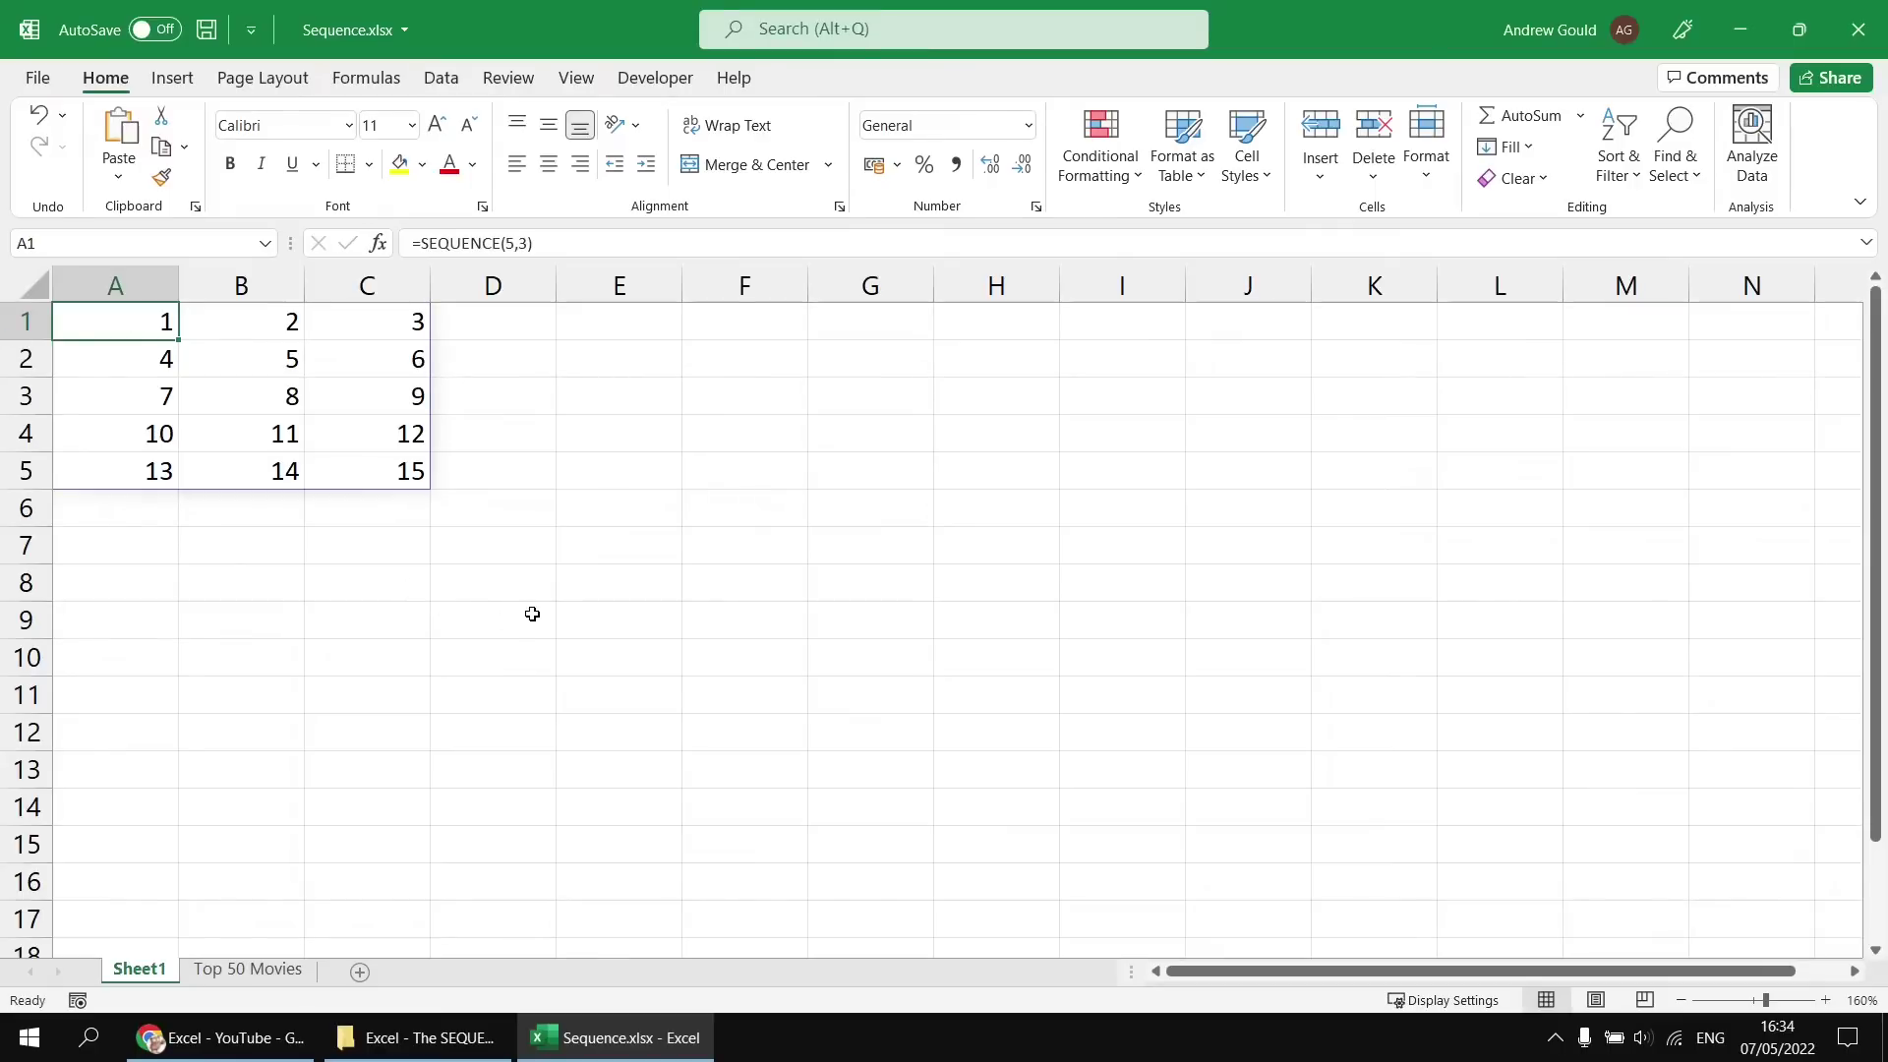
key("F2")
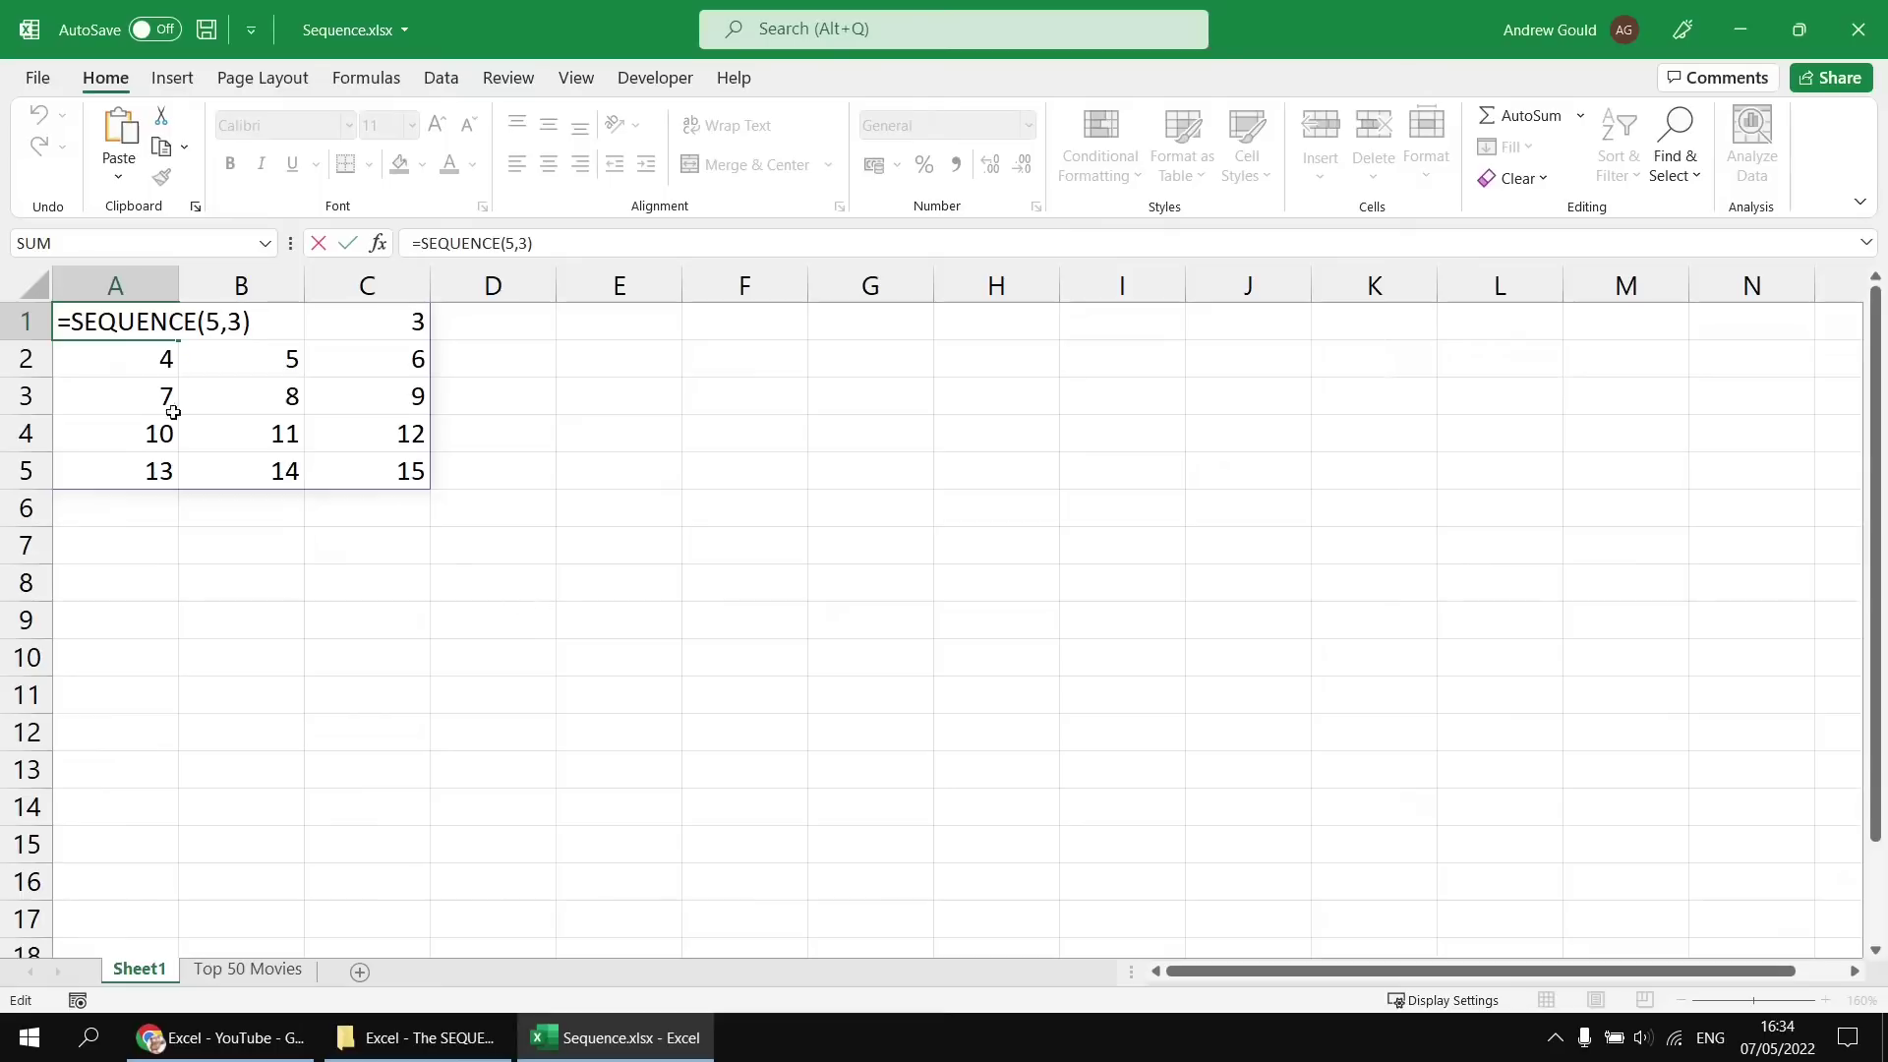
key("Home")
key("Right")
type("TRANSPOSE")
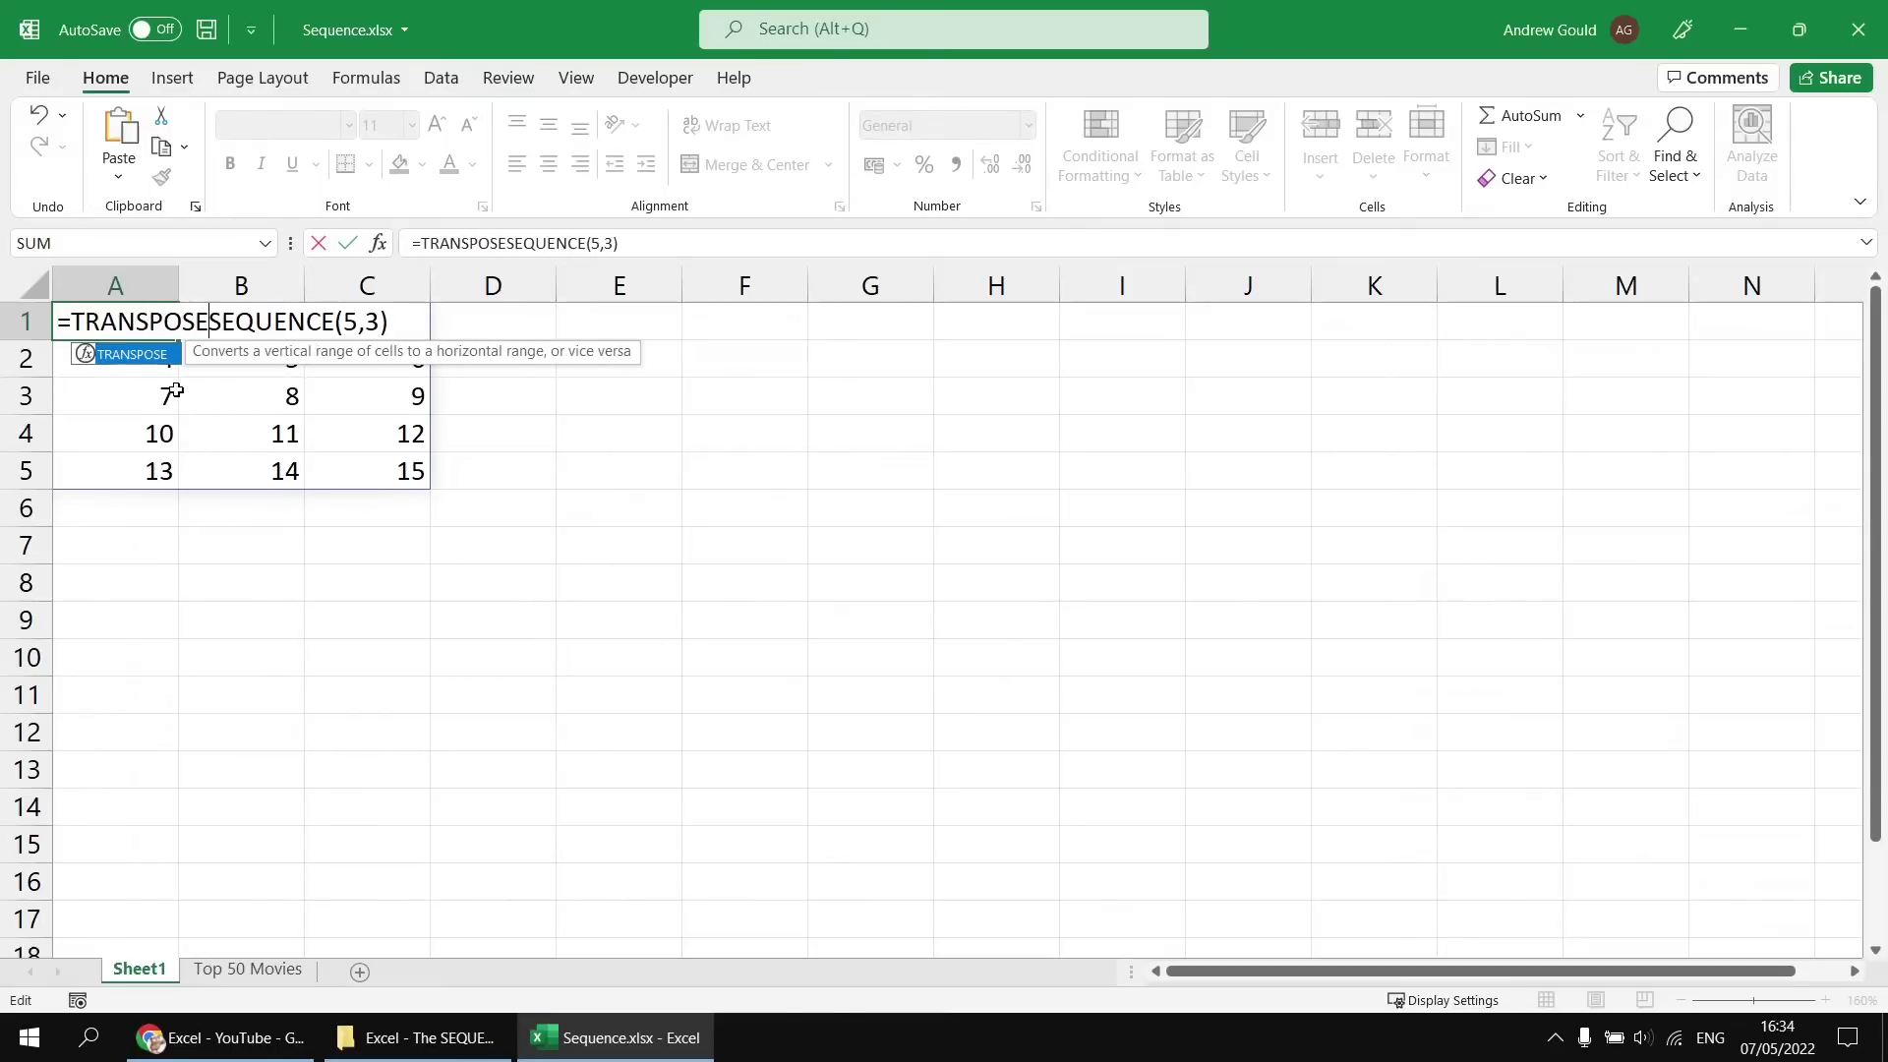
type("(")
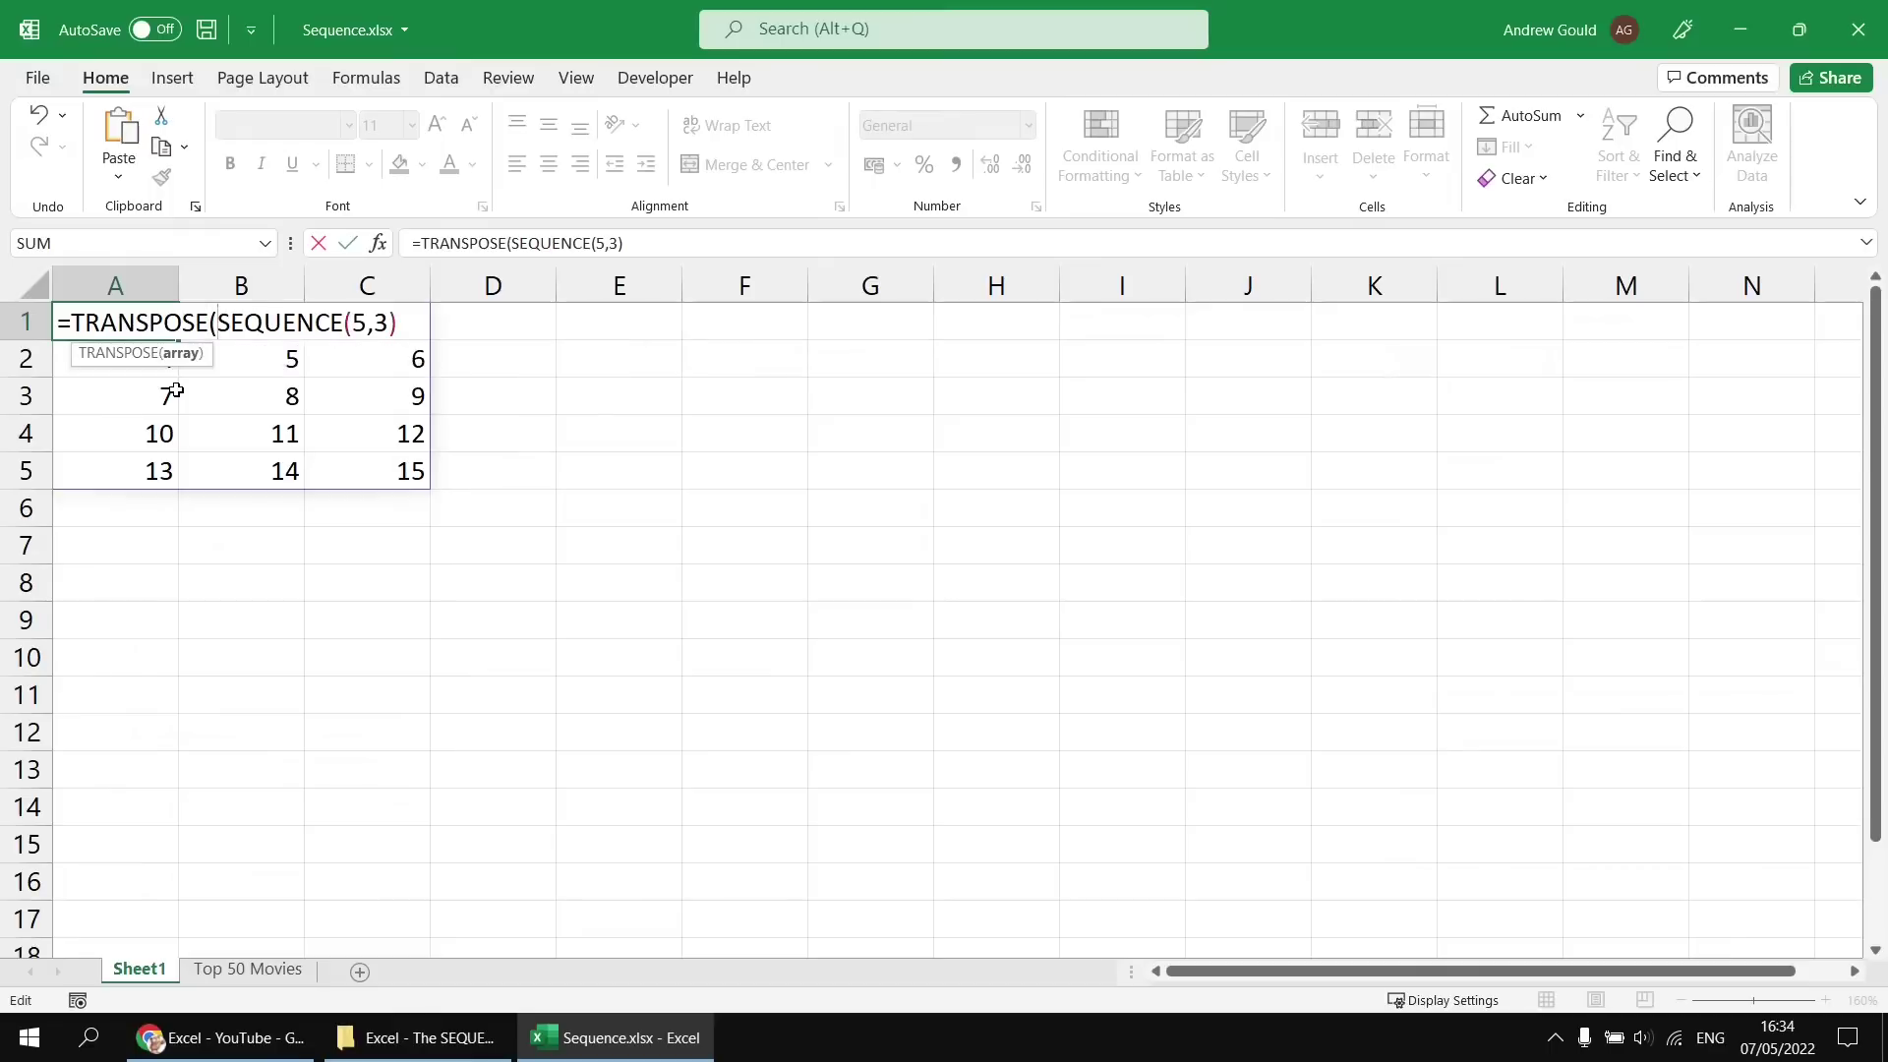
key("End")
type(")")
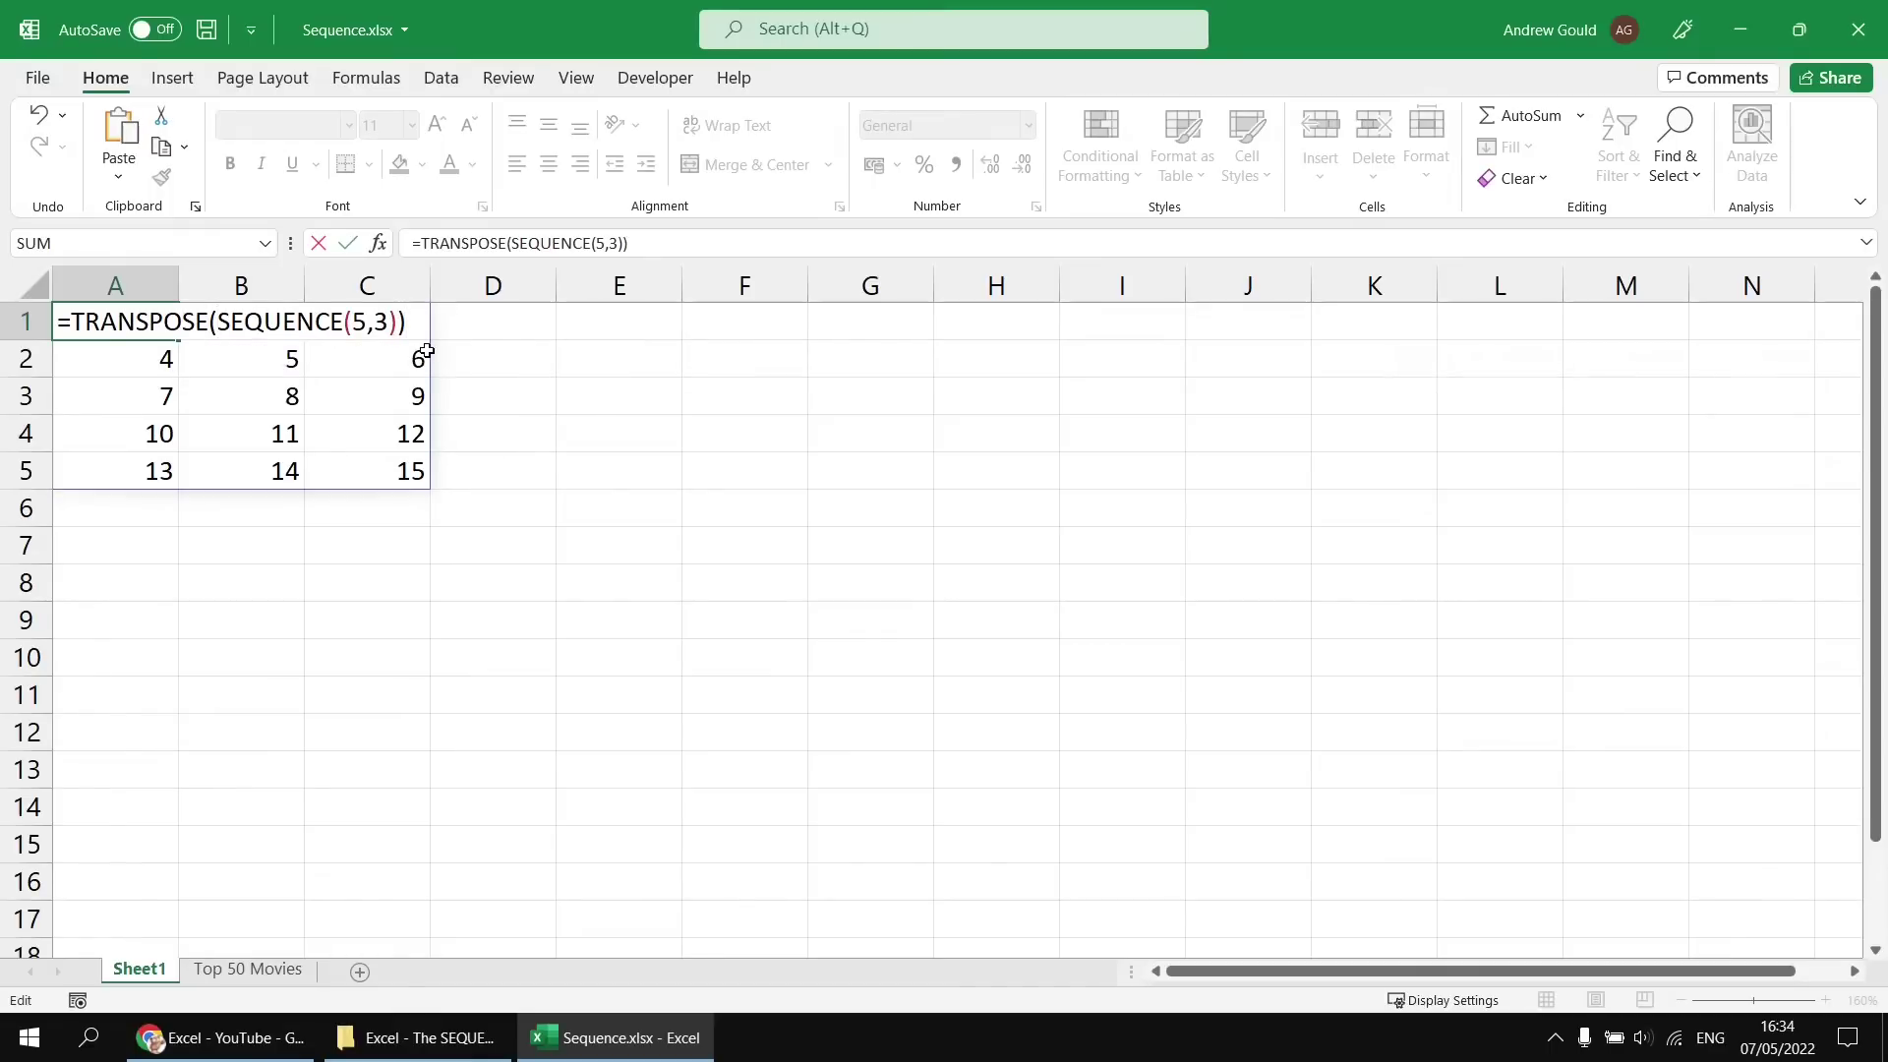
key("Return")
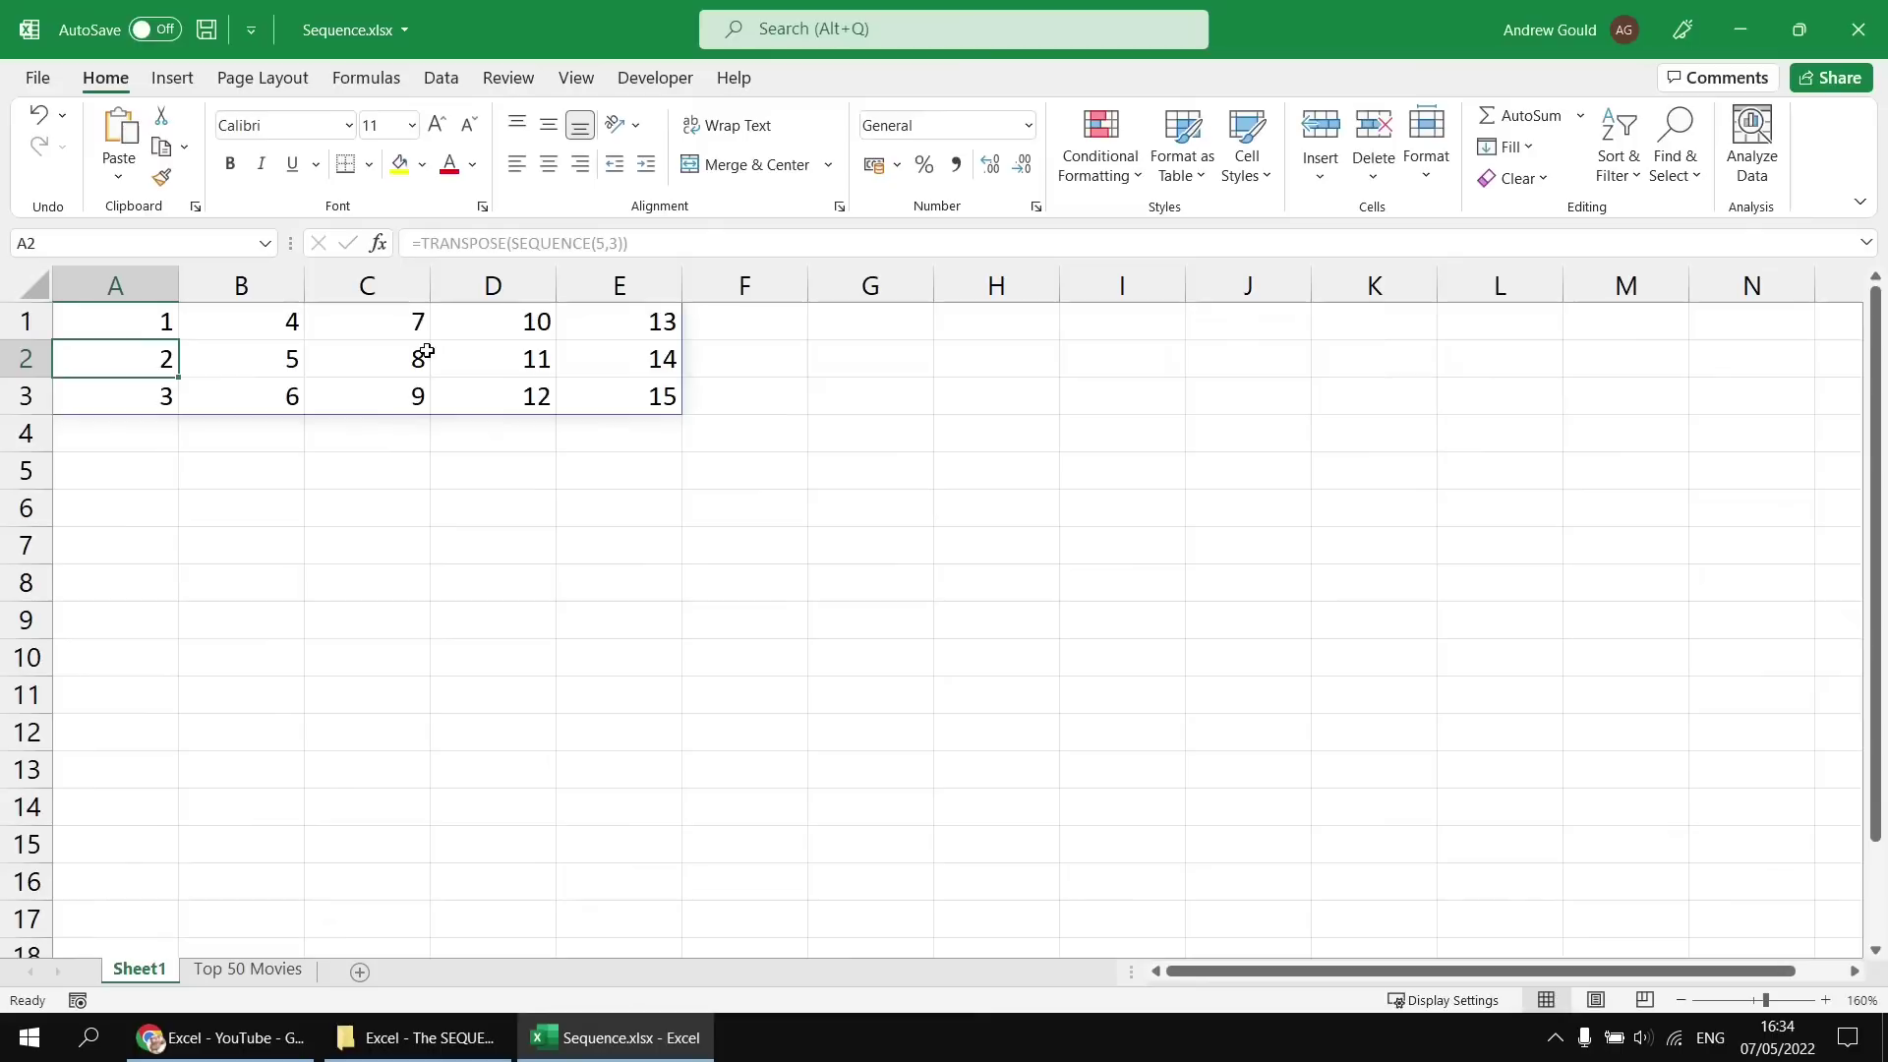
Examine the order in which the transposed numbers run down columns A to C
left_click(129, 327)
left_click(129, 363)
left_click(149, 398)
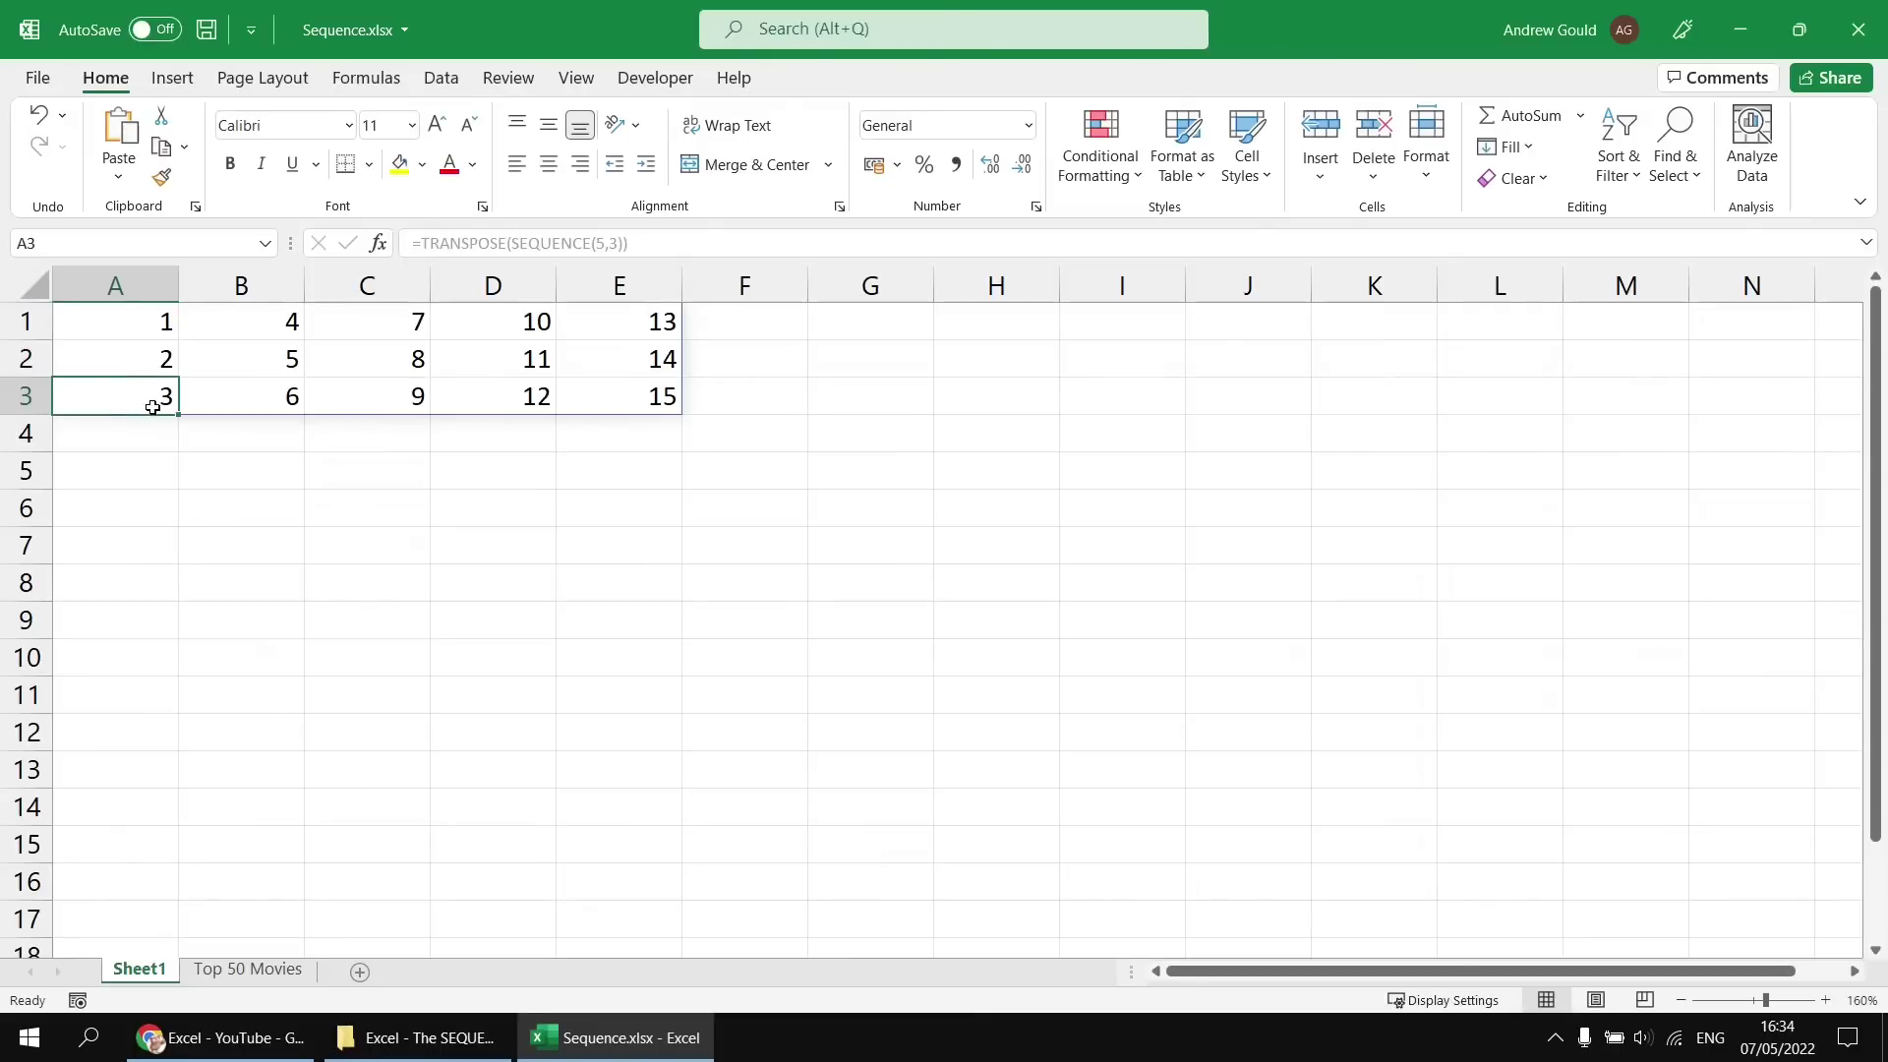
left_click(218, 374)
left_click(371, 318)
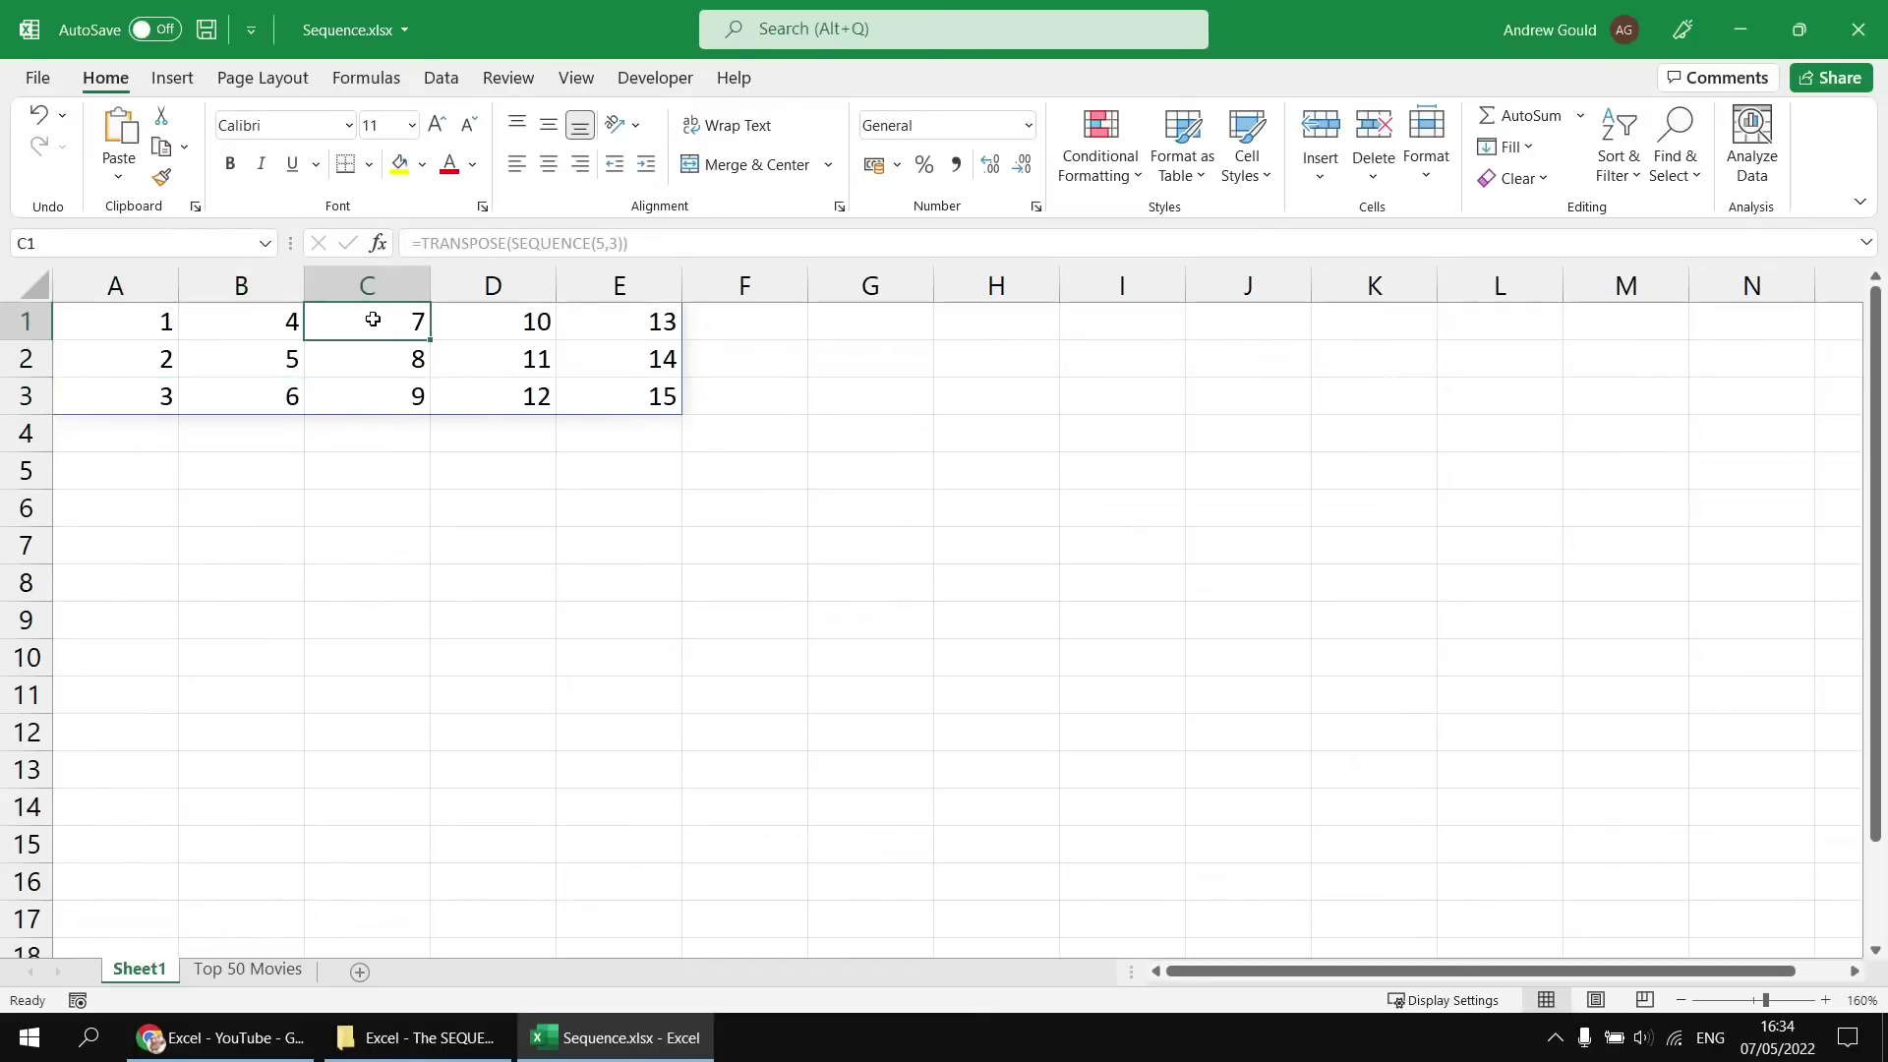
left_click(368, 361)
left_click(366, 394)
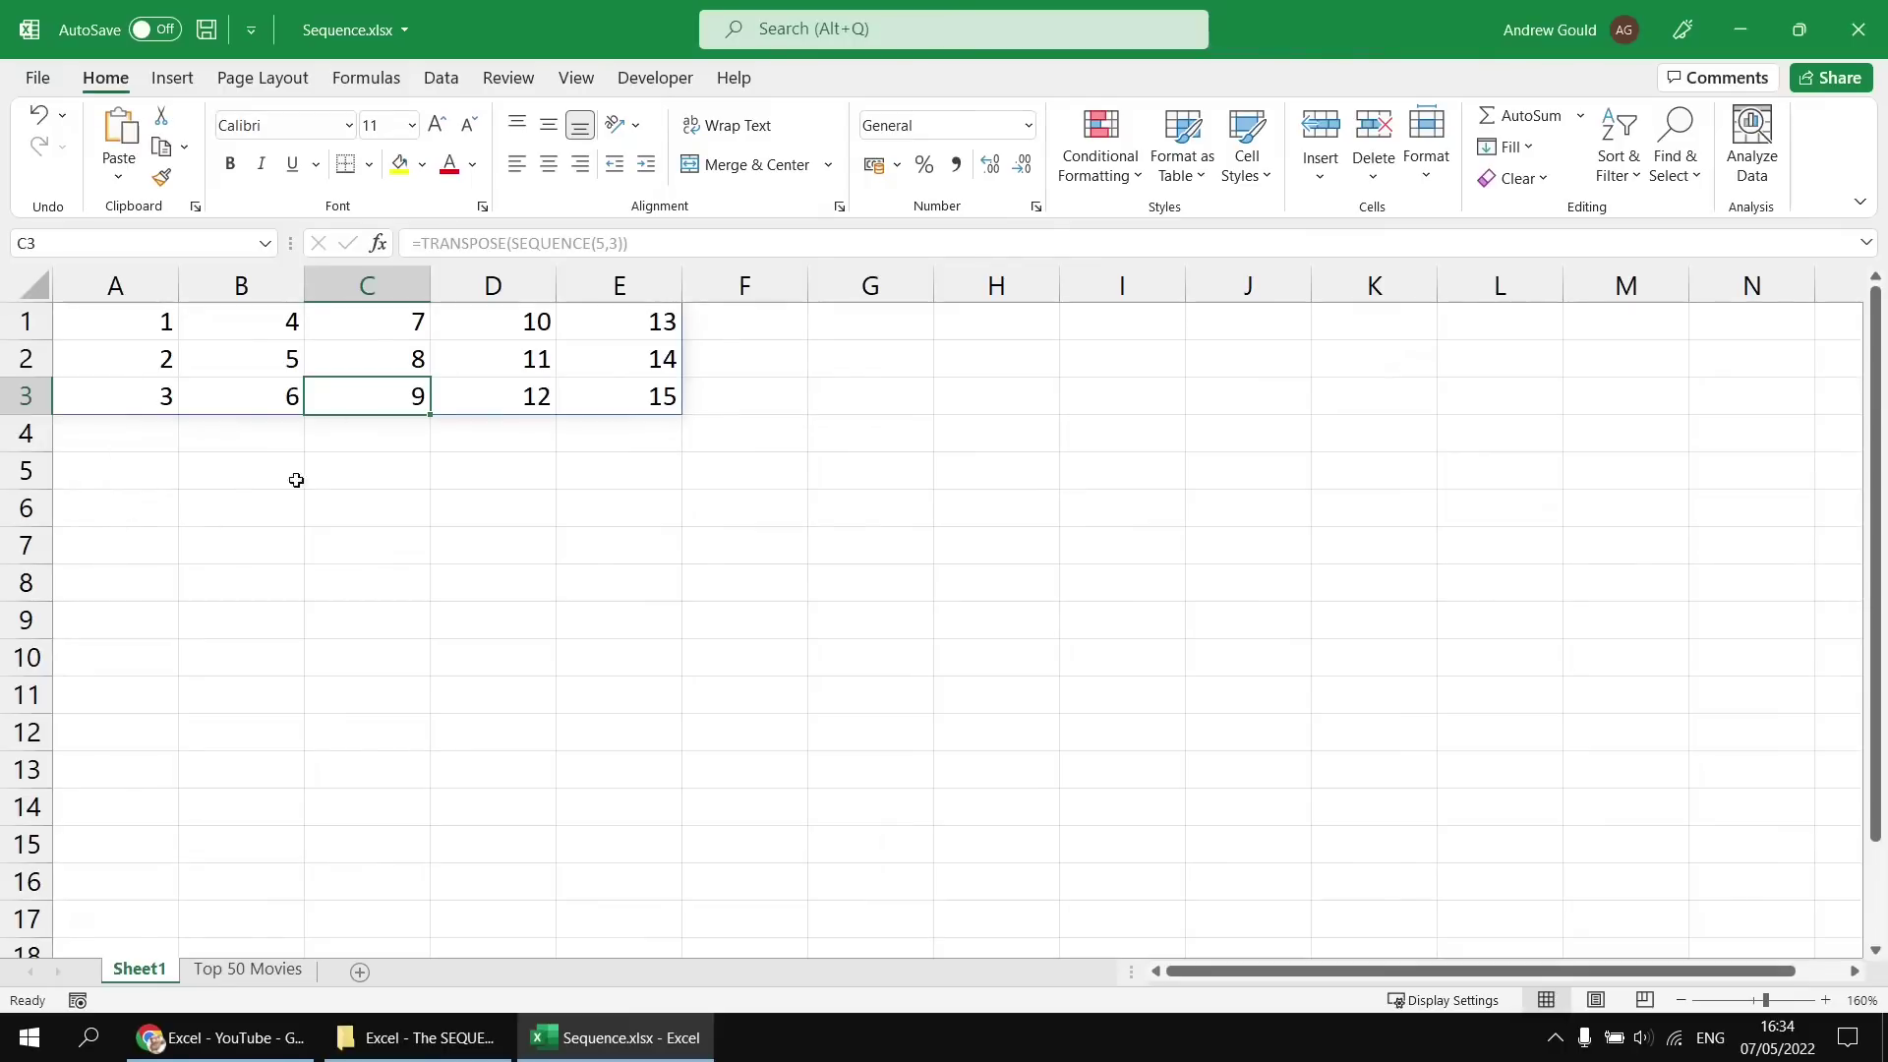
Swap the row and column arguments in A1 to make =TRANSPOSE(SEQUENCE(3,5)), and check the order of the spilled numbers
left_click(119, 335)
key("F2")
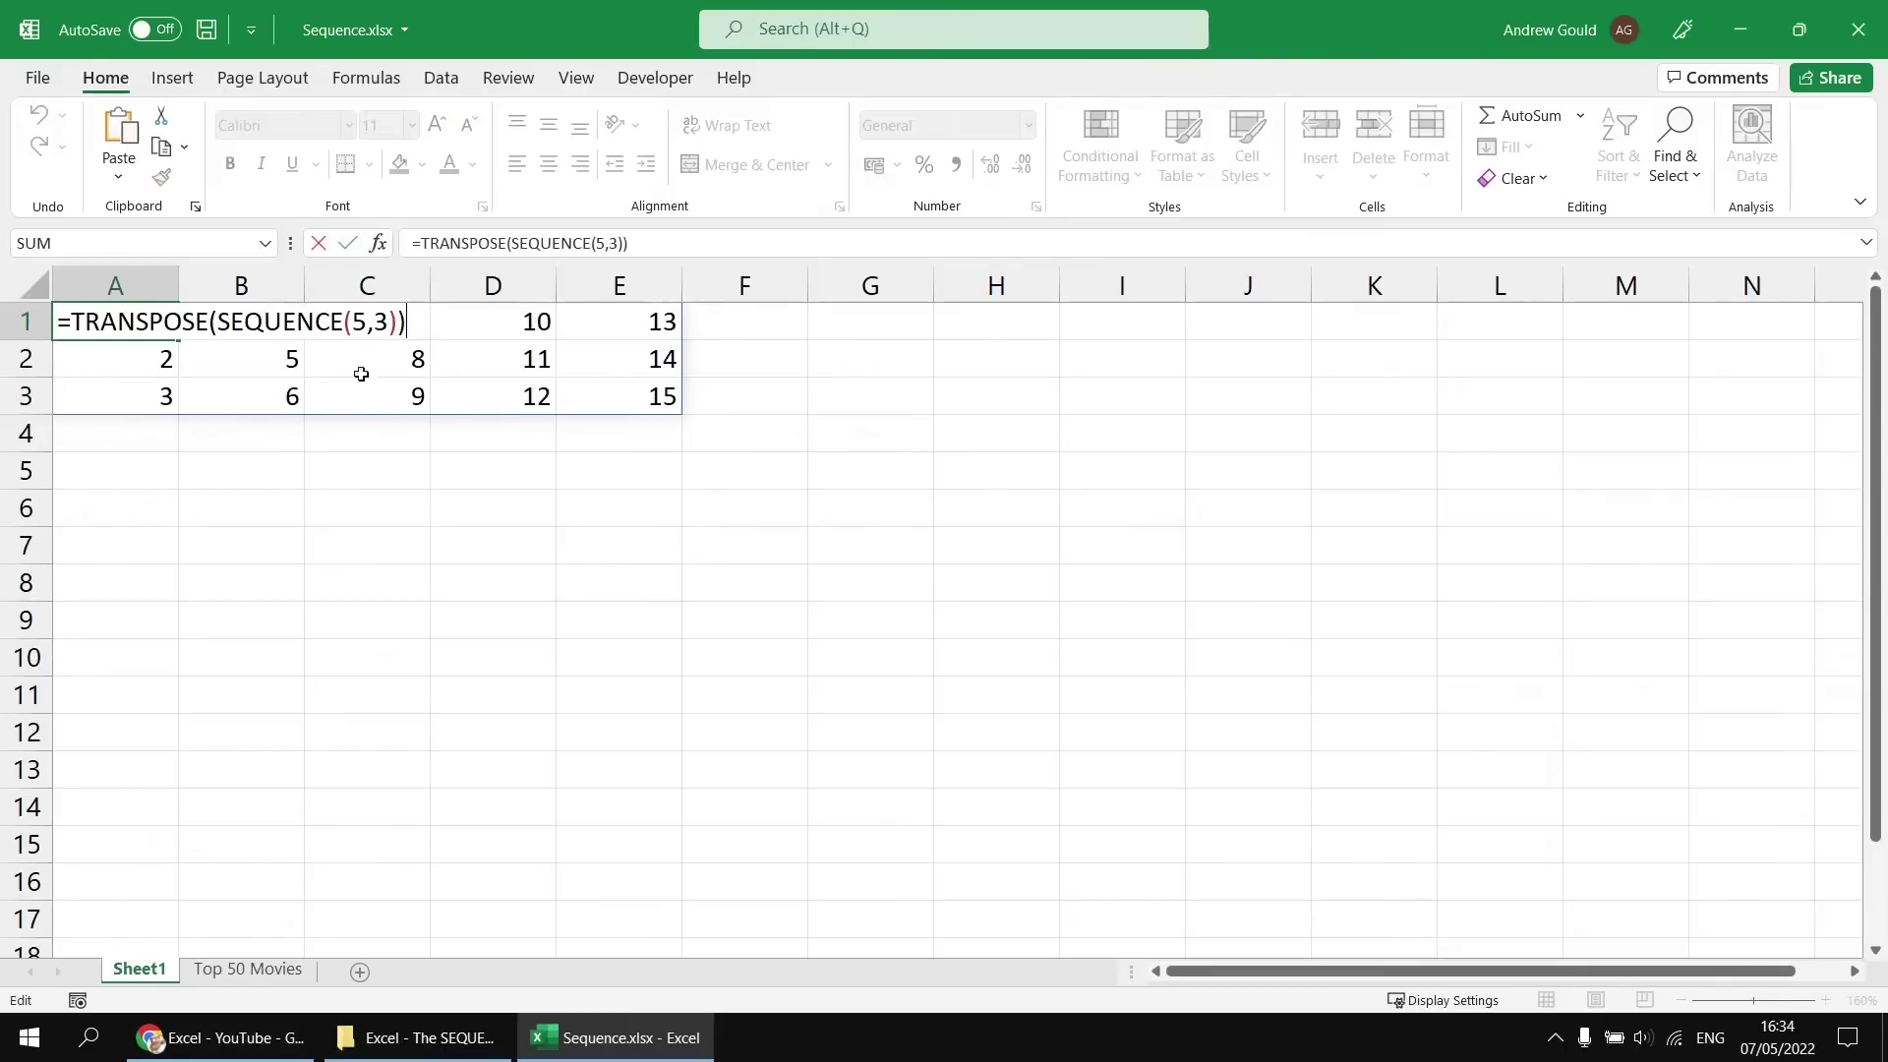
double_click(361, 323)
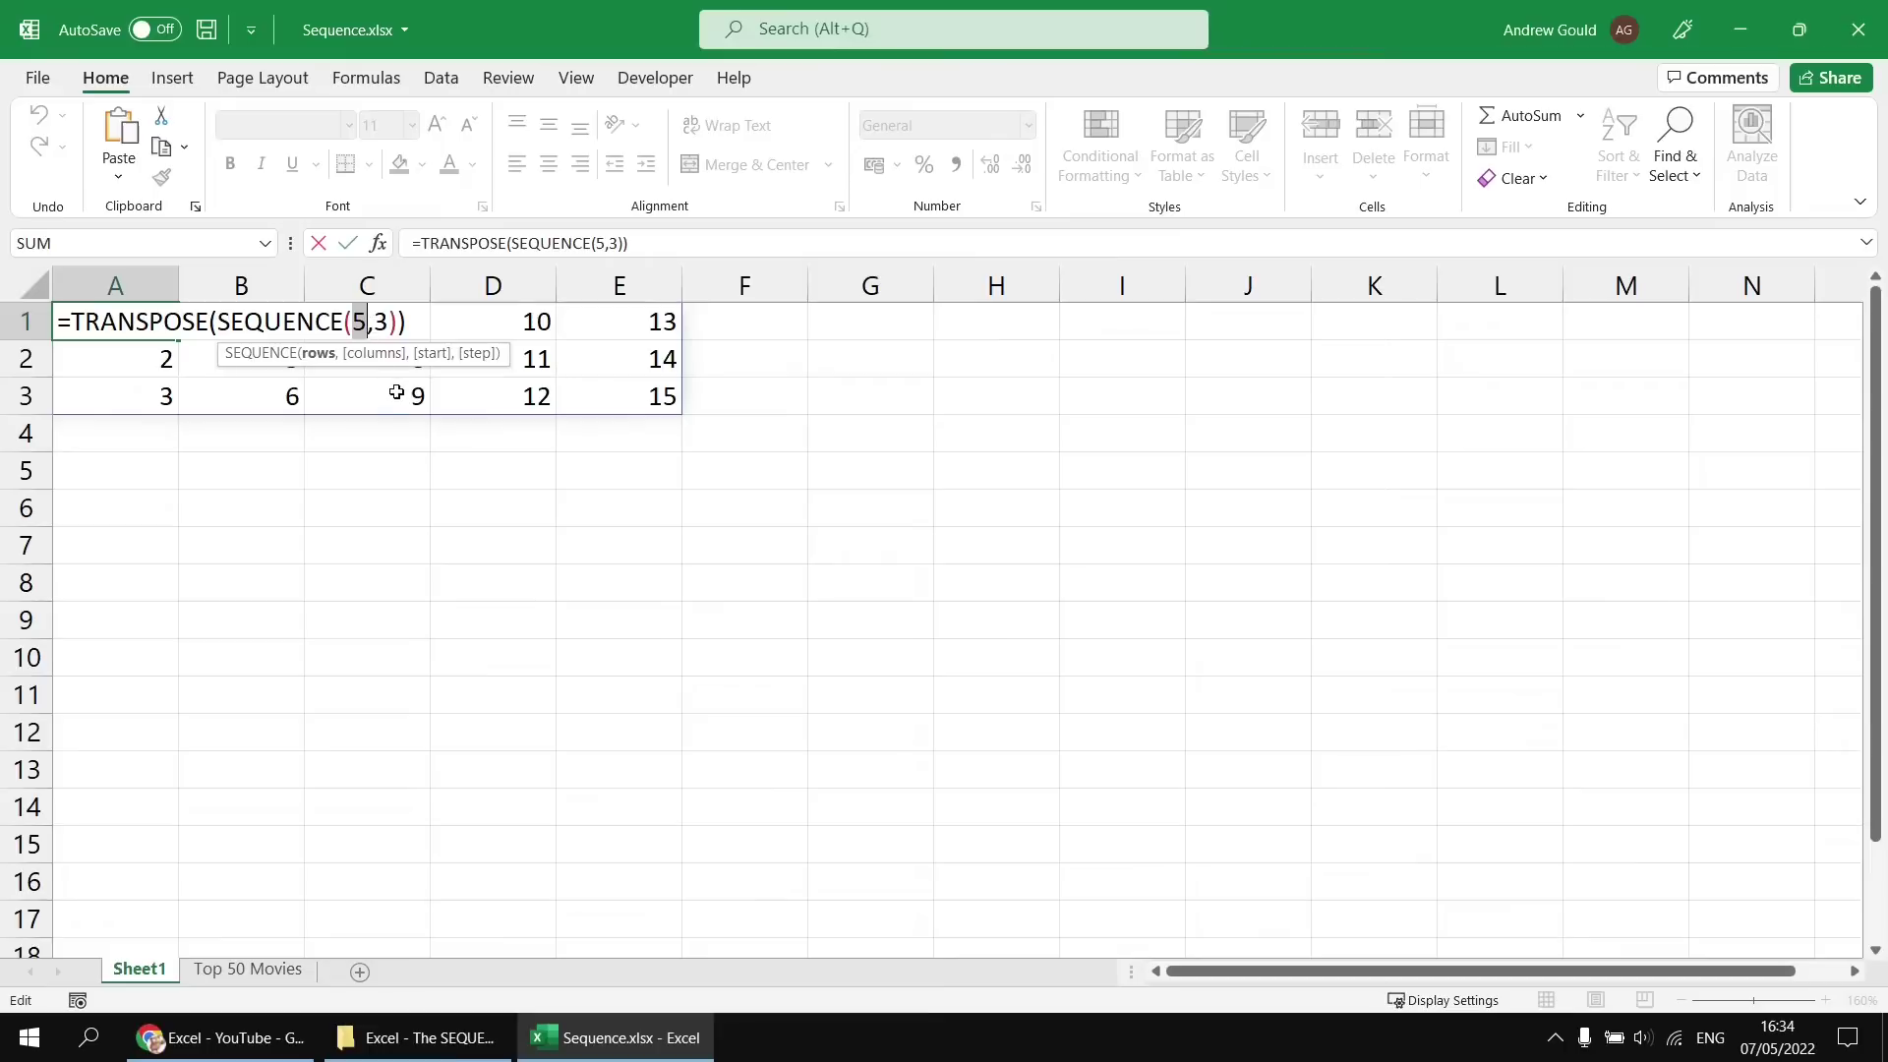
type("3")
double_click(383, 323)
type("5")
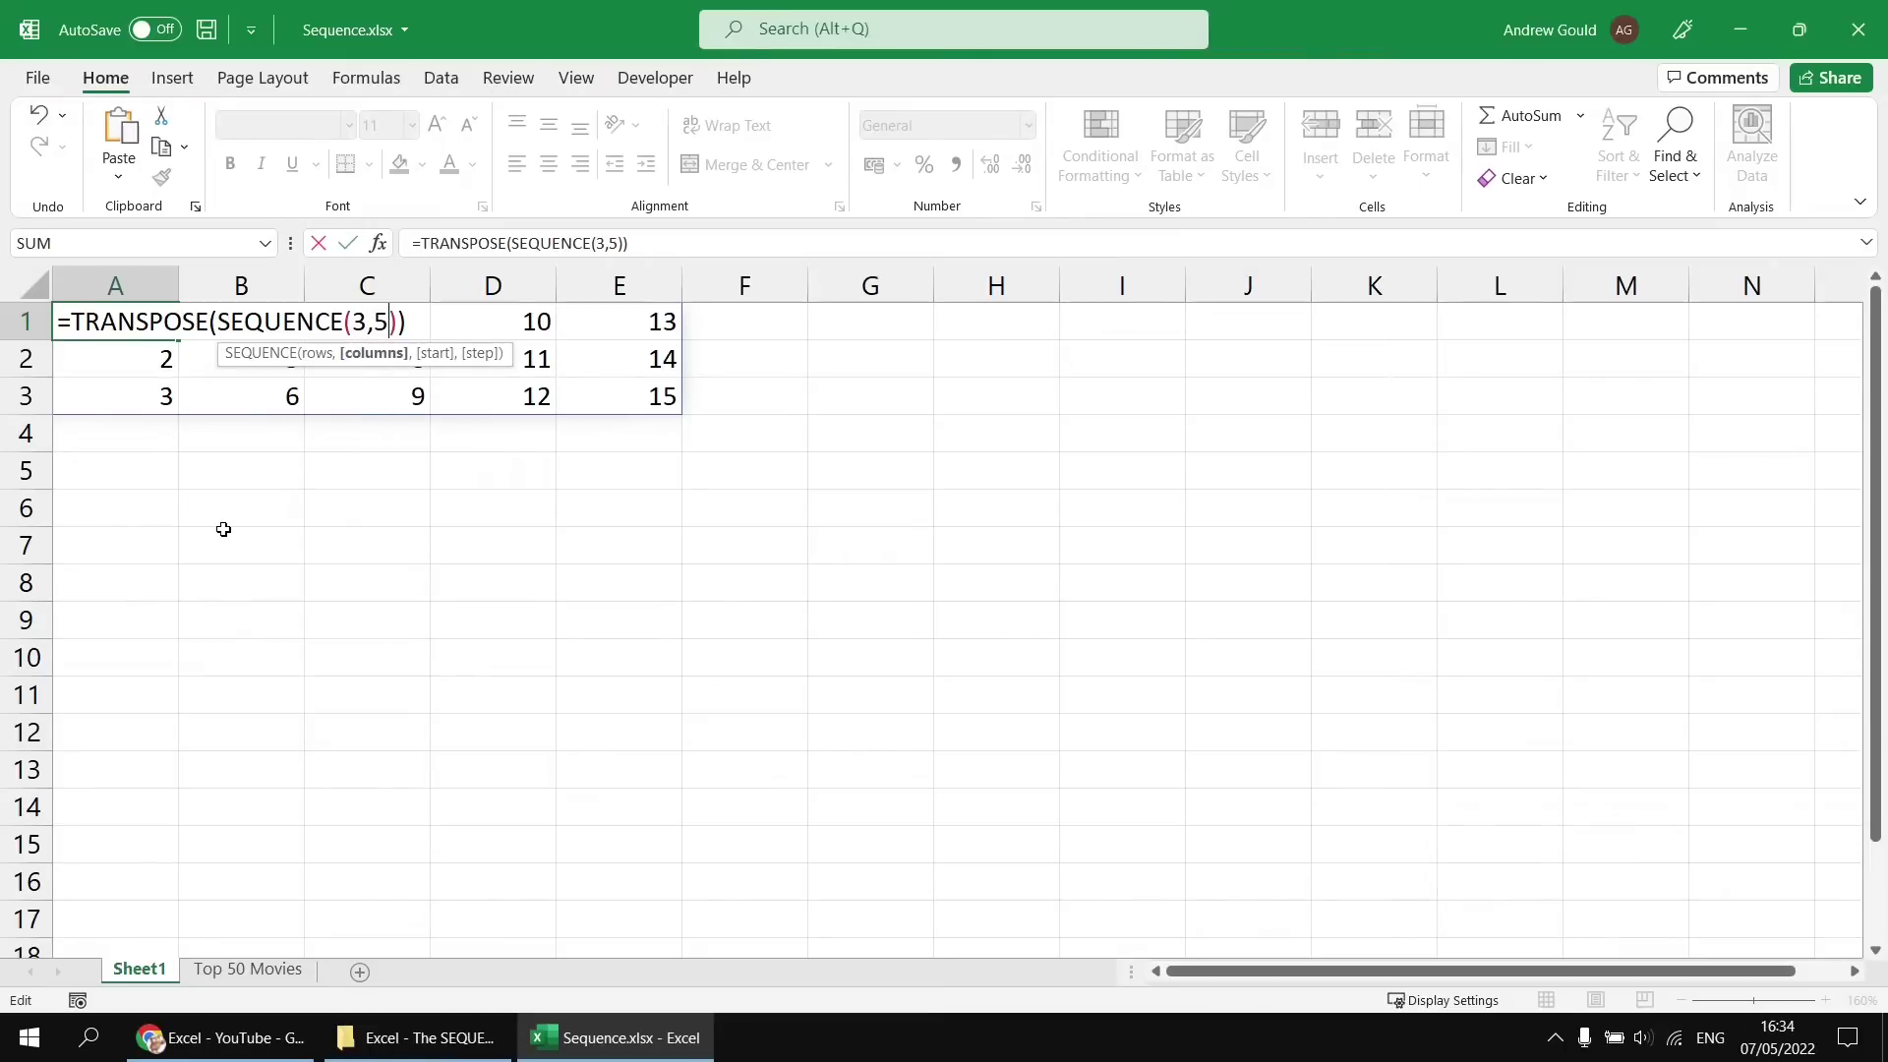
key("Return")
left_click_drag(115, 334, 130, 463)
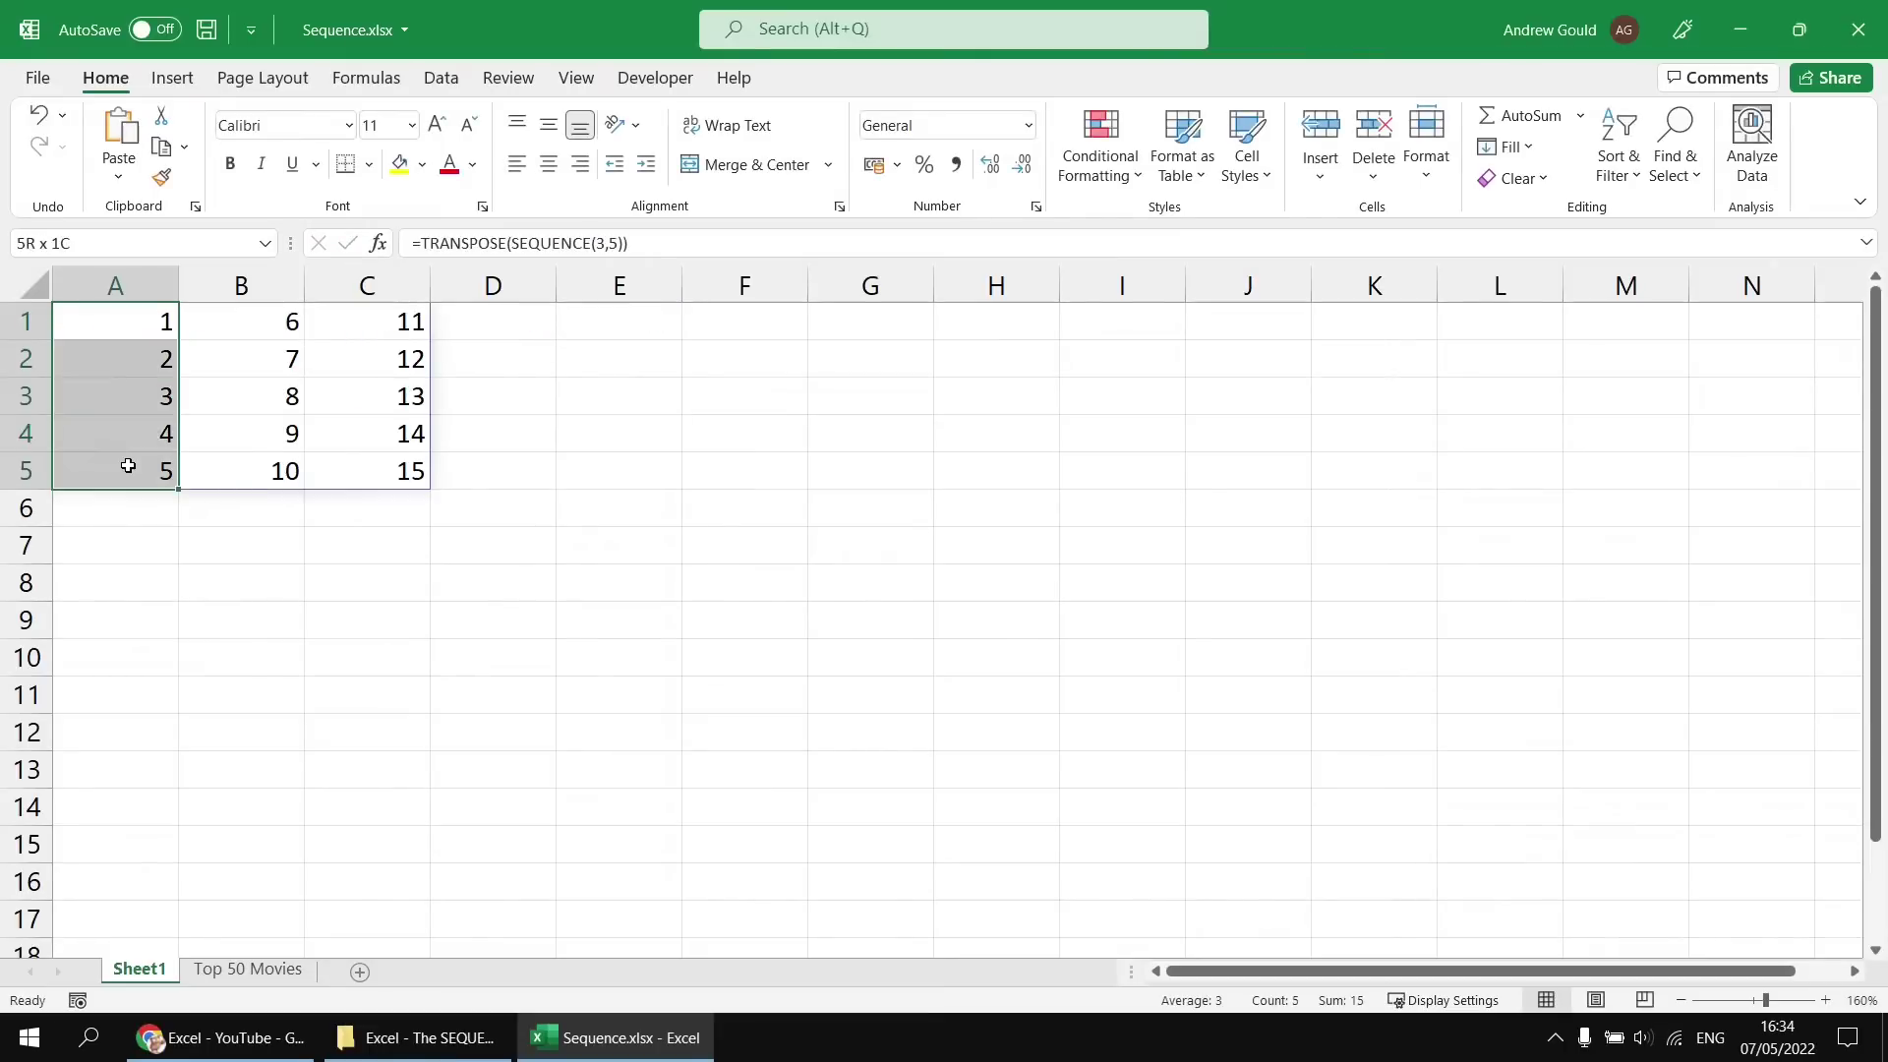
left_click(392, 470)
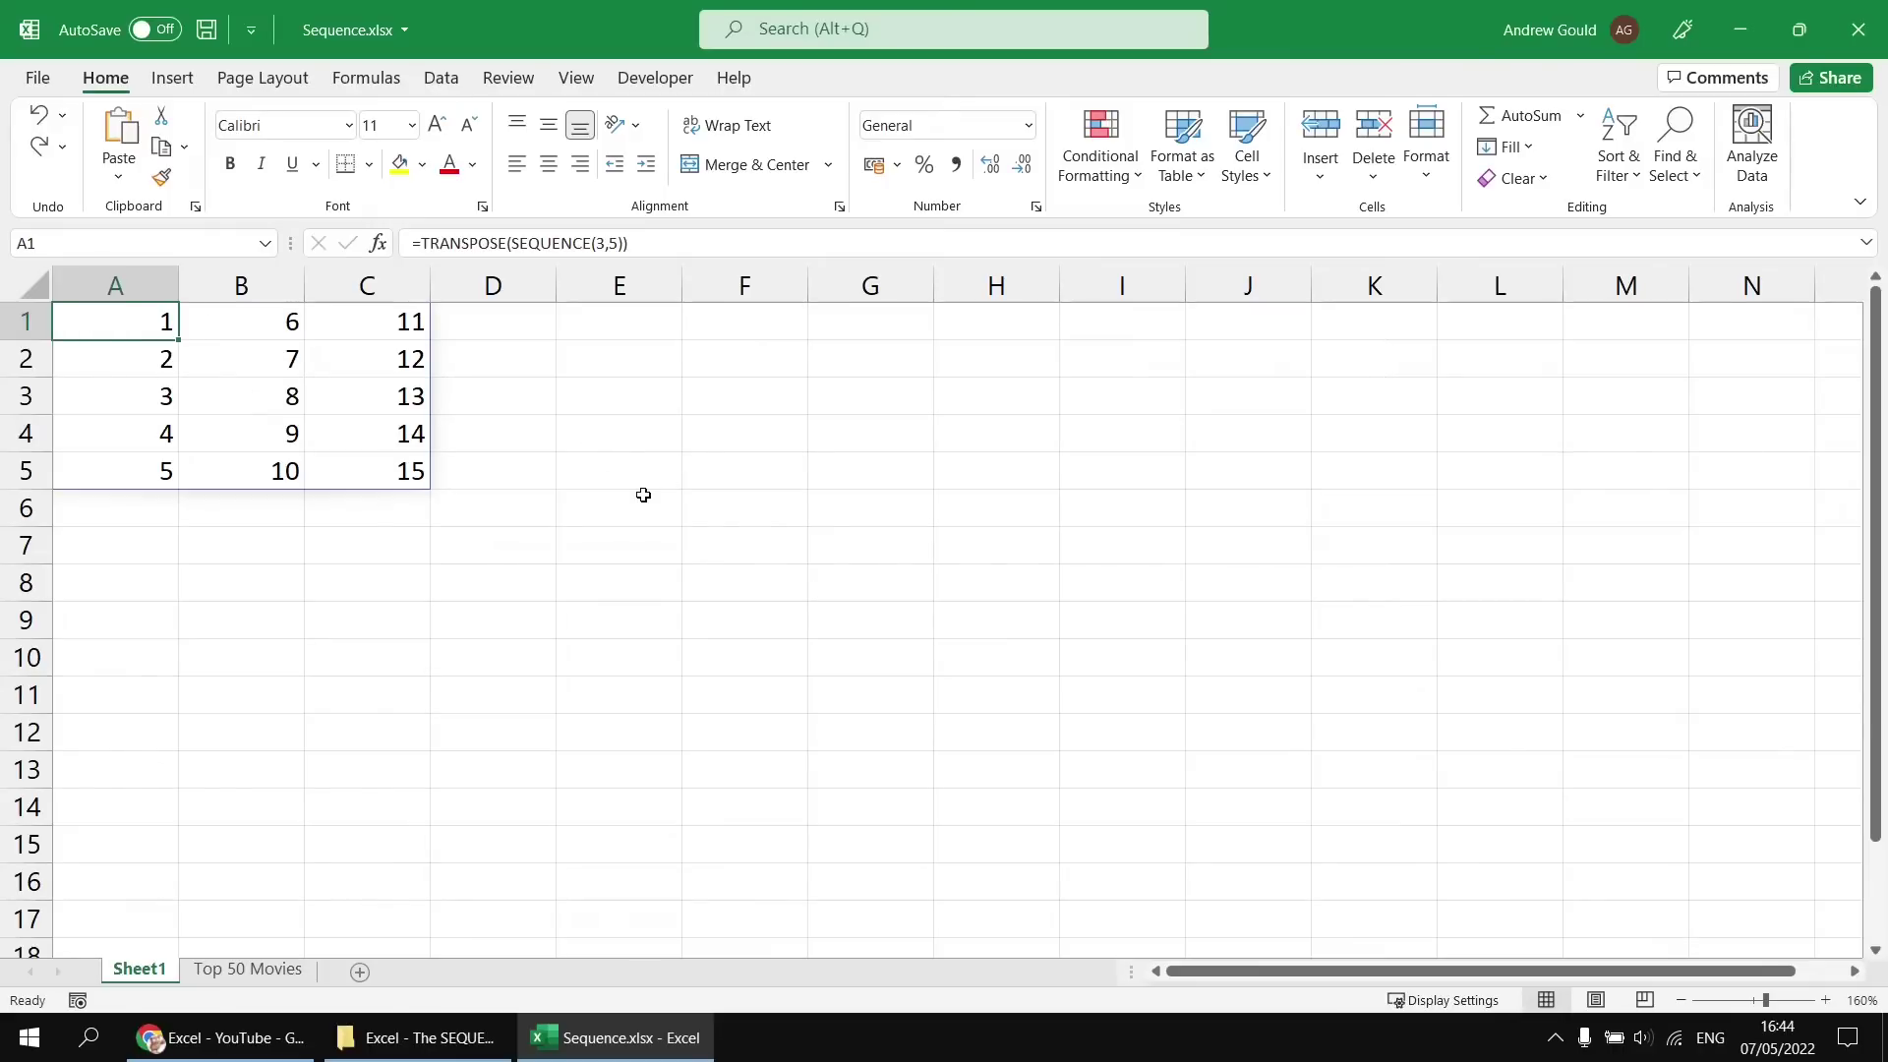
Clear cell A1 and enter =SEQUENCE(10,1,5) to generate ten rows in one column starting from 5
key("Delete")
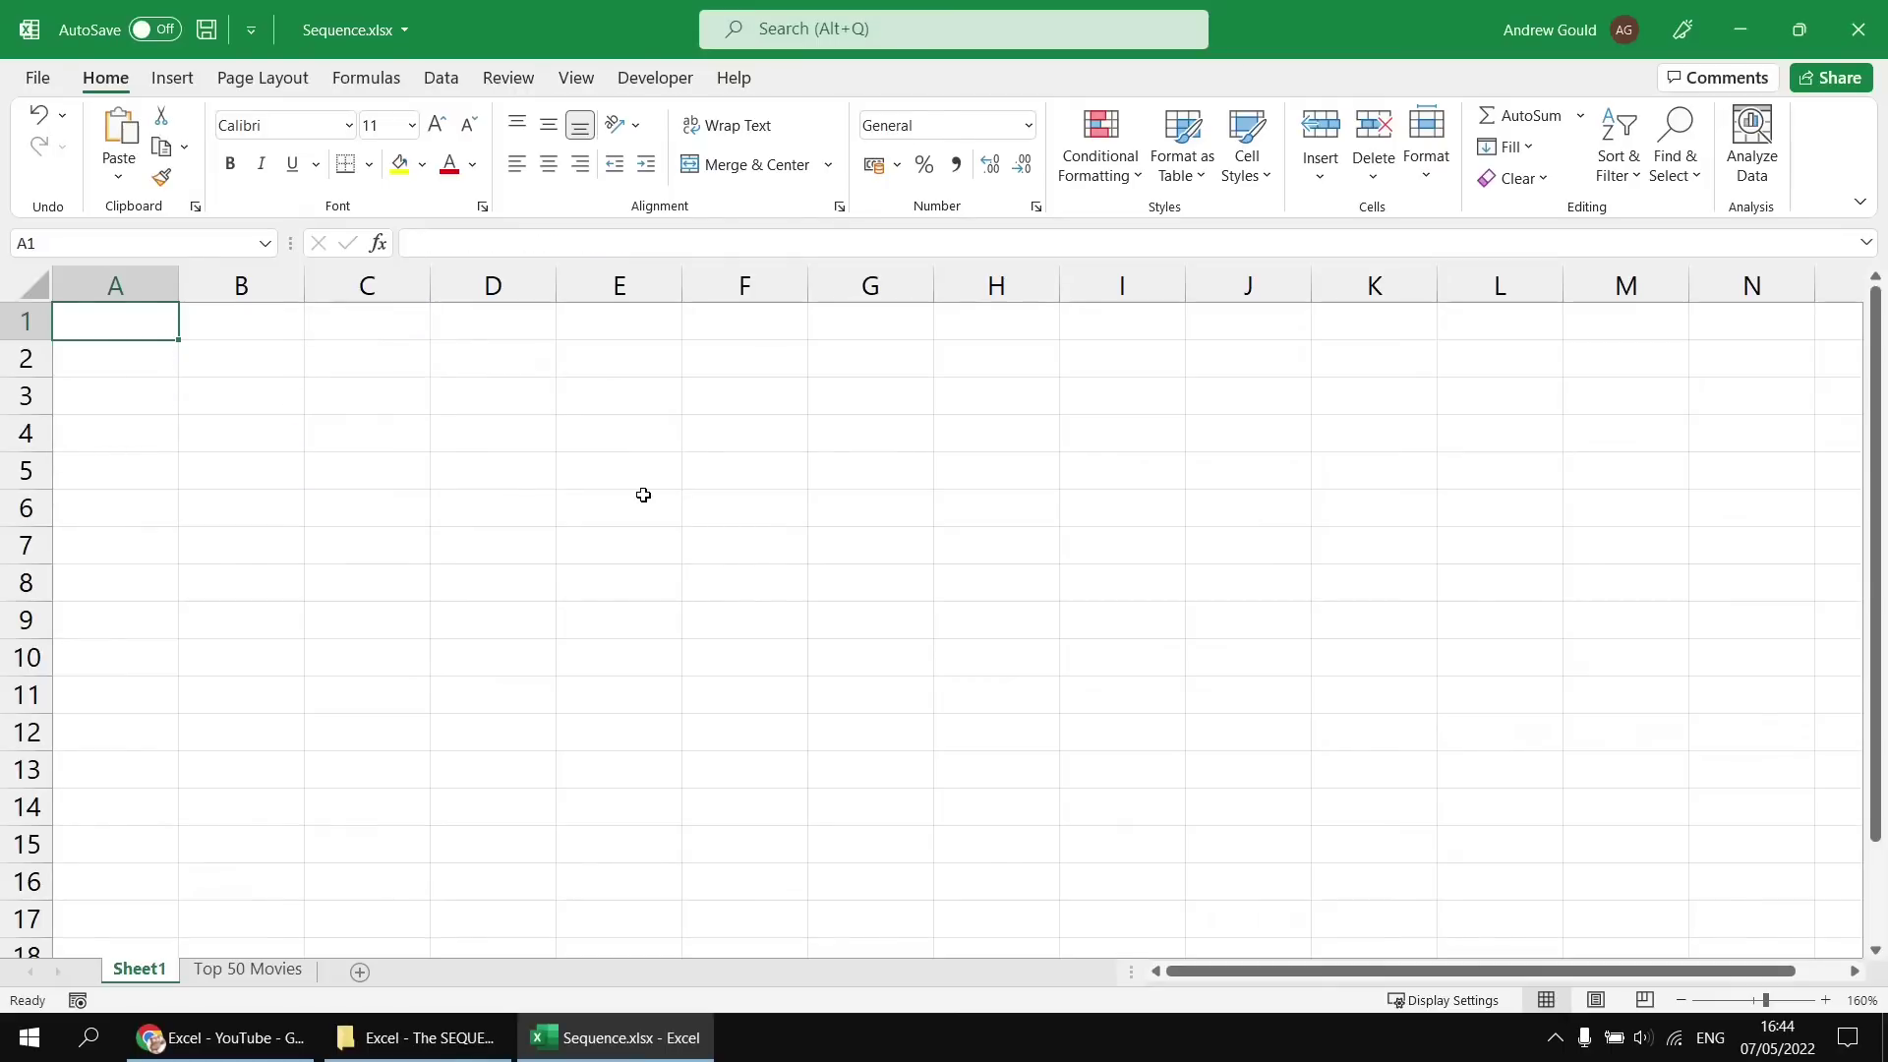
type("=seq")
key("Tab")
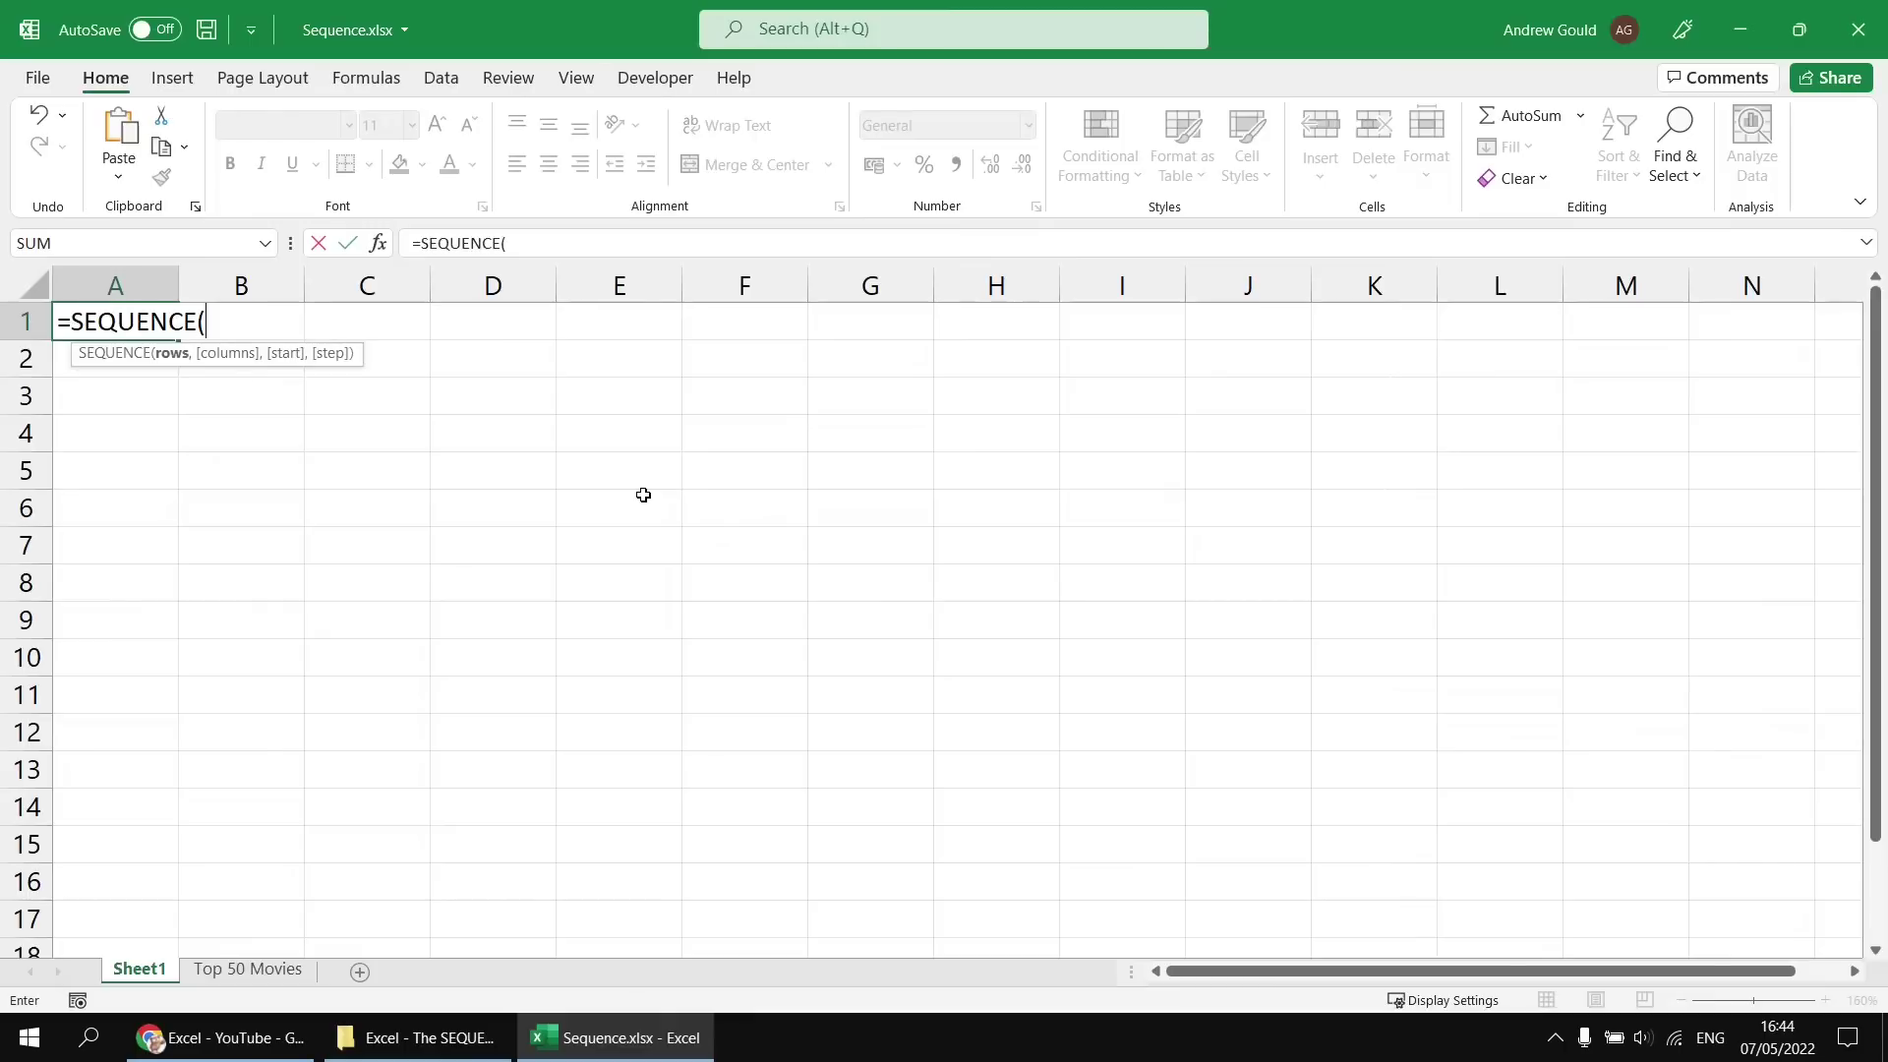
type("10,1,")
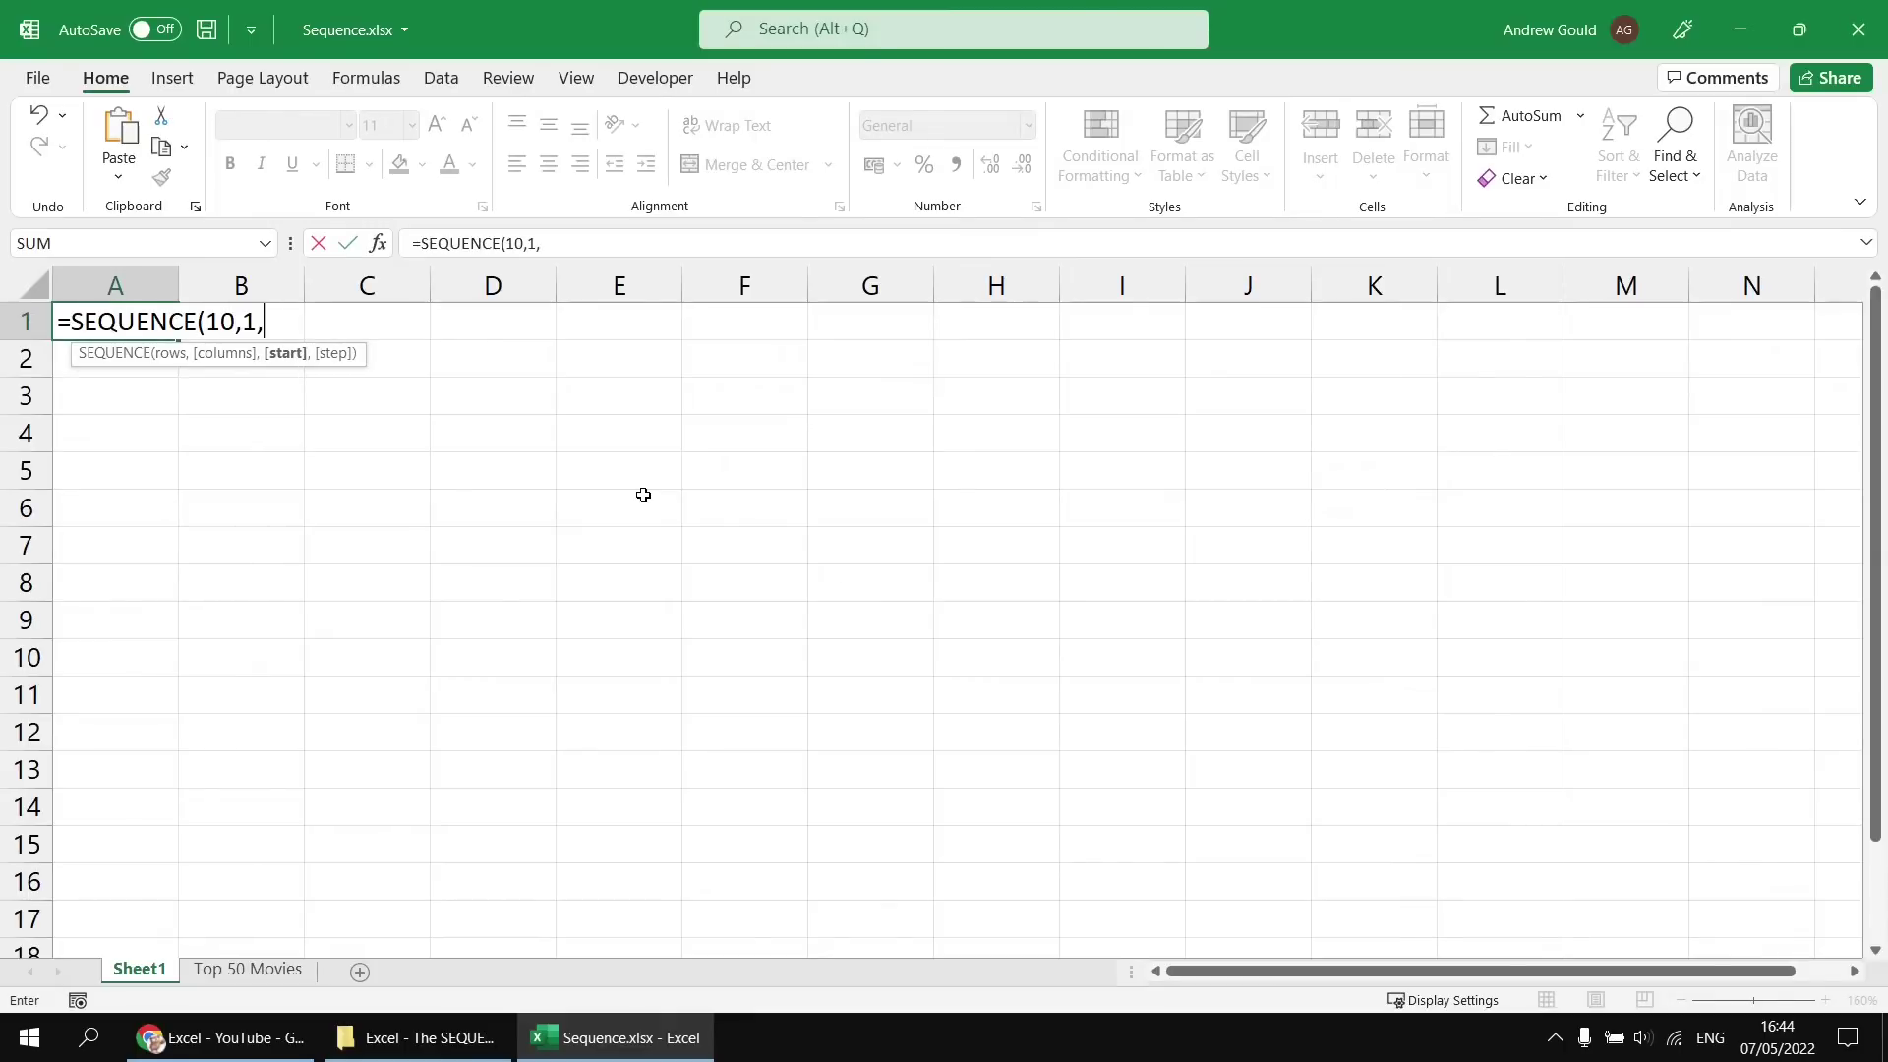
type("5)")
key("Return")
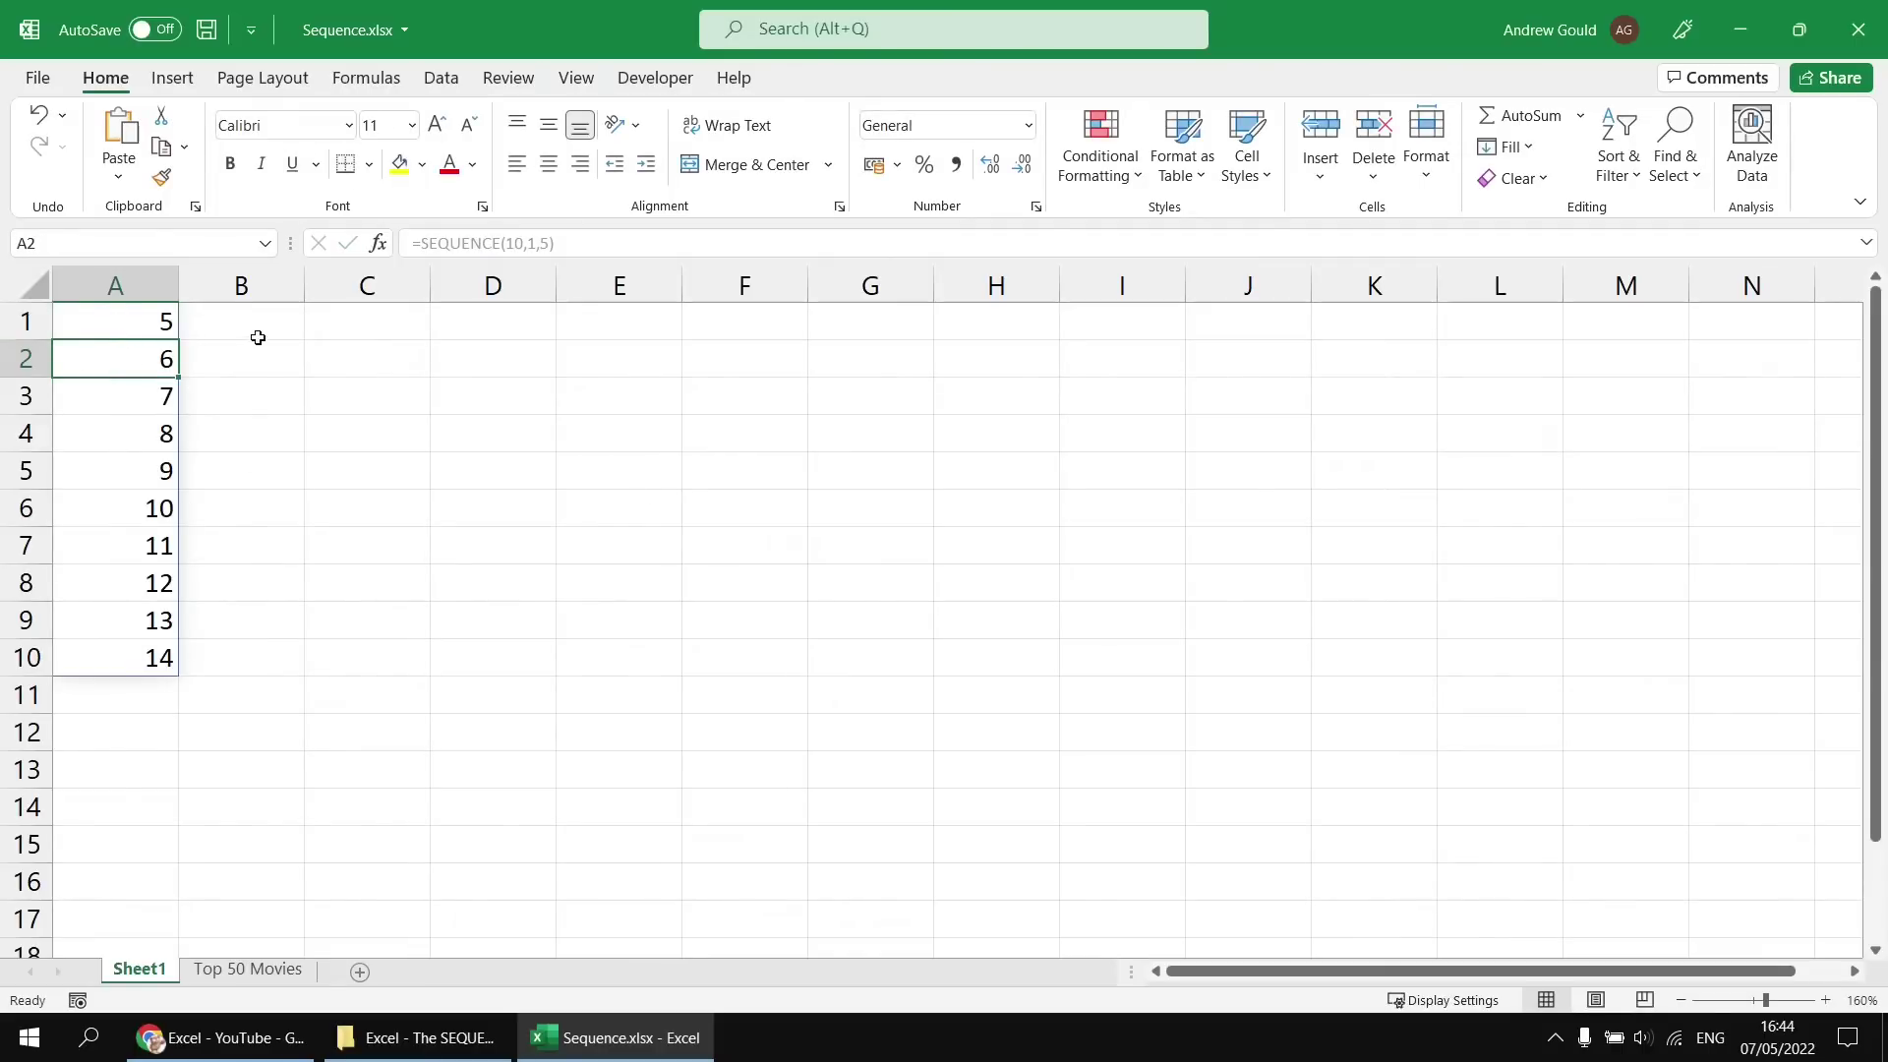
Add a step argument of 10 to the formula in A1 so it reads =SEQUENCE(10,1,5,10)
left_click(113, 321)
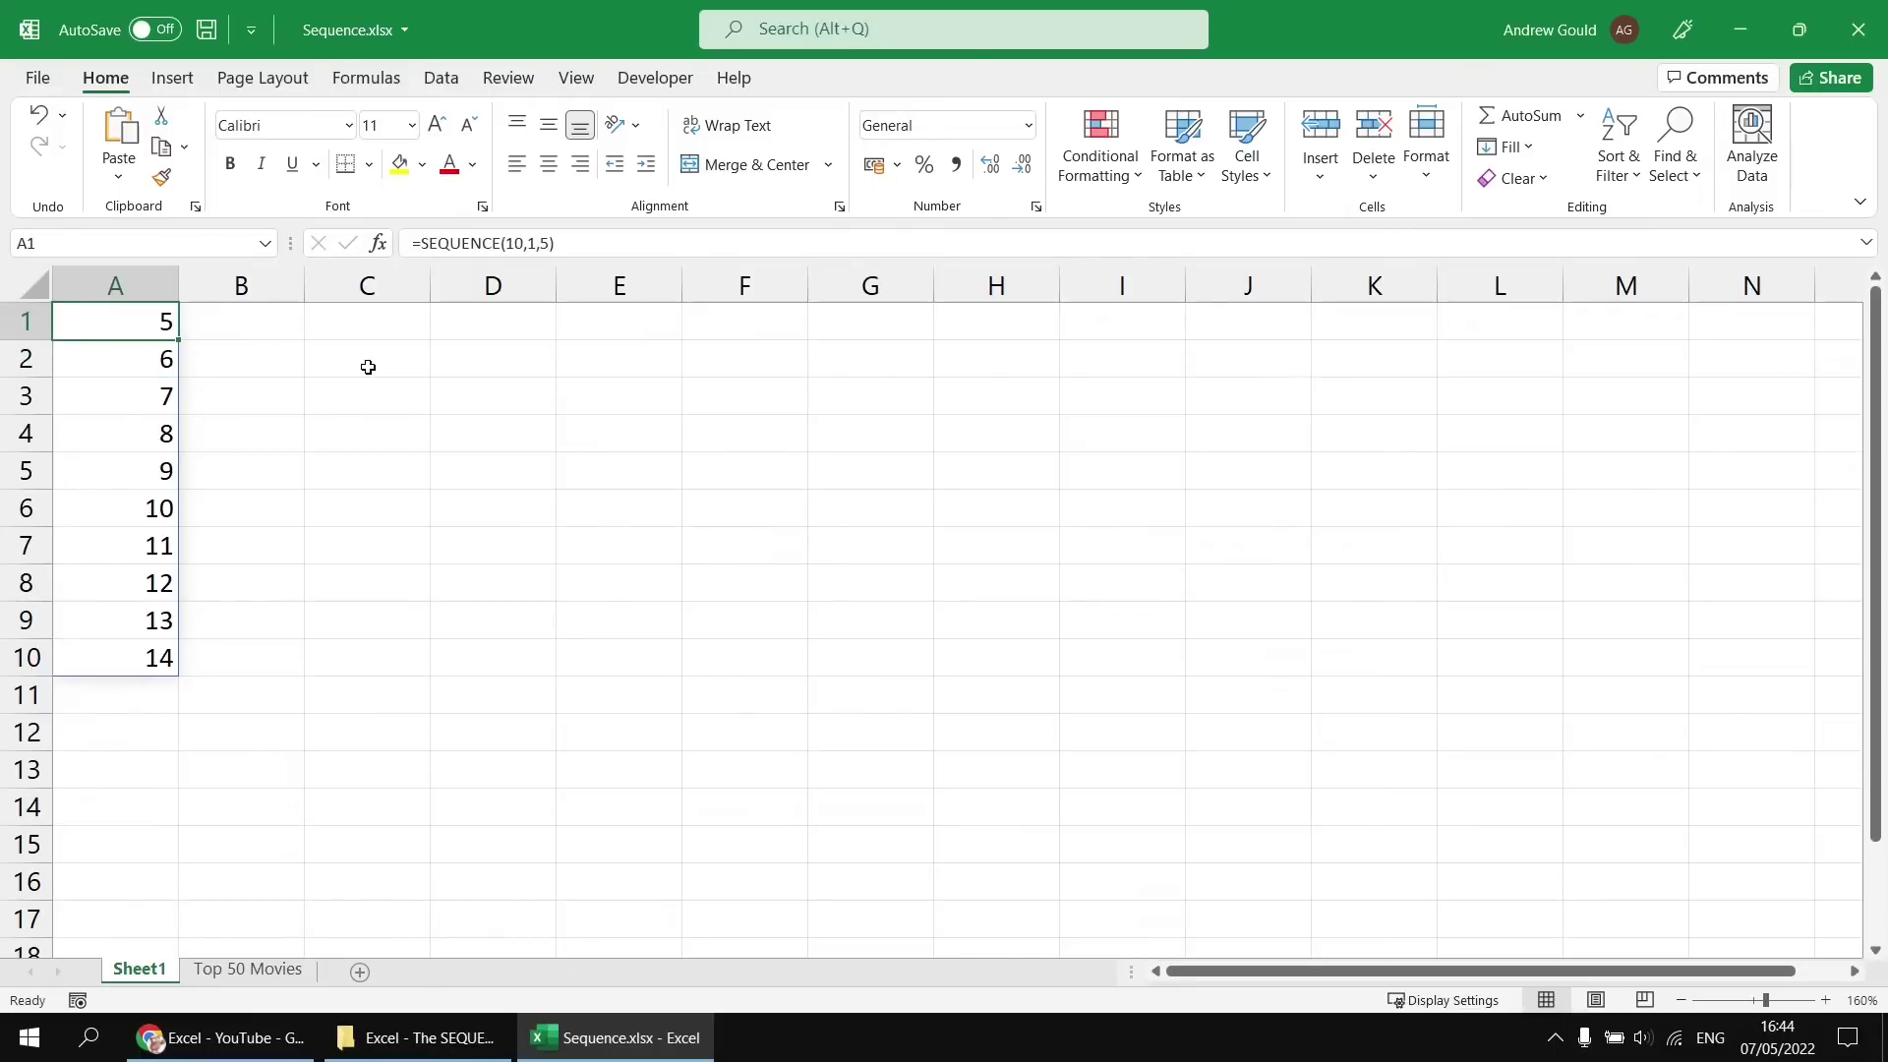
key("F2")
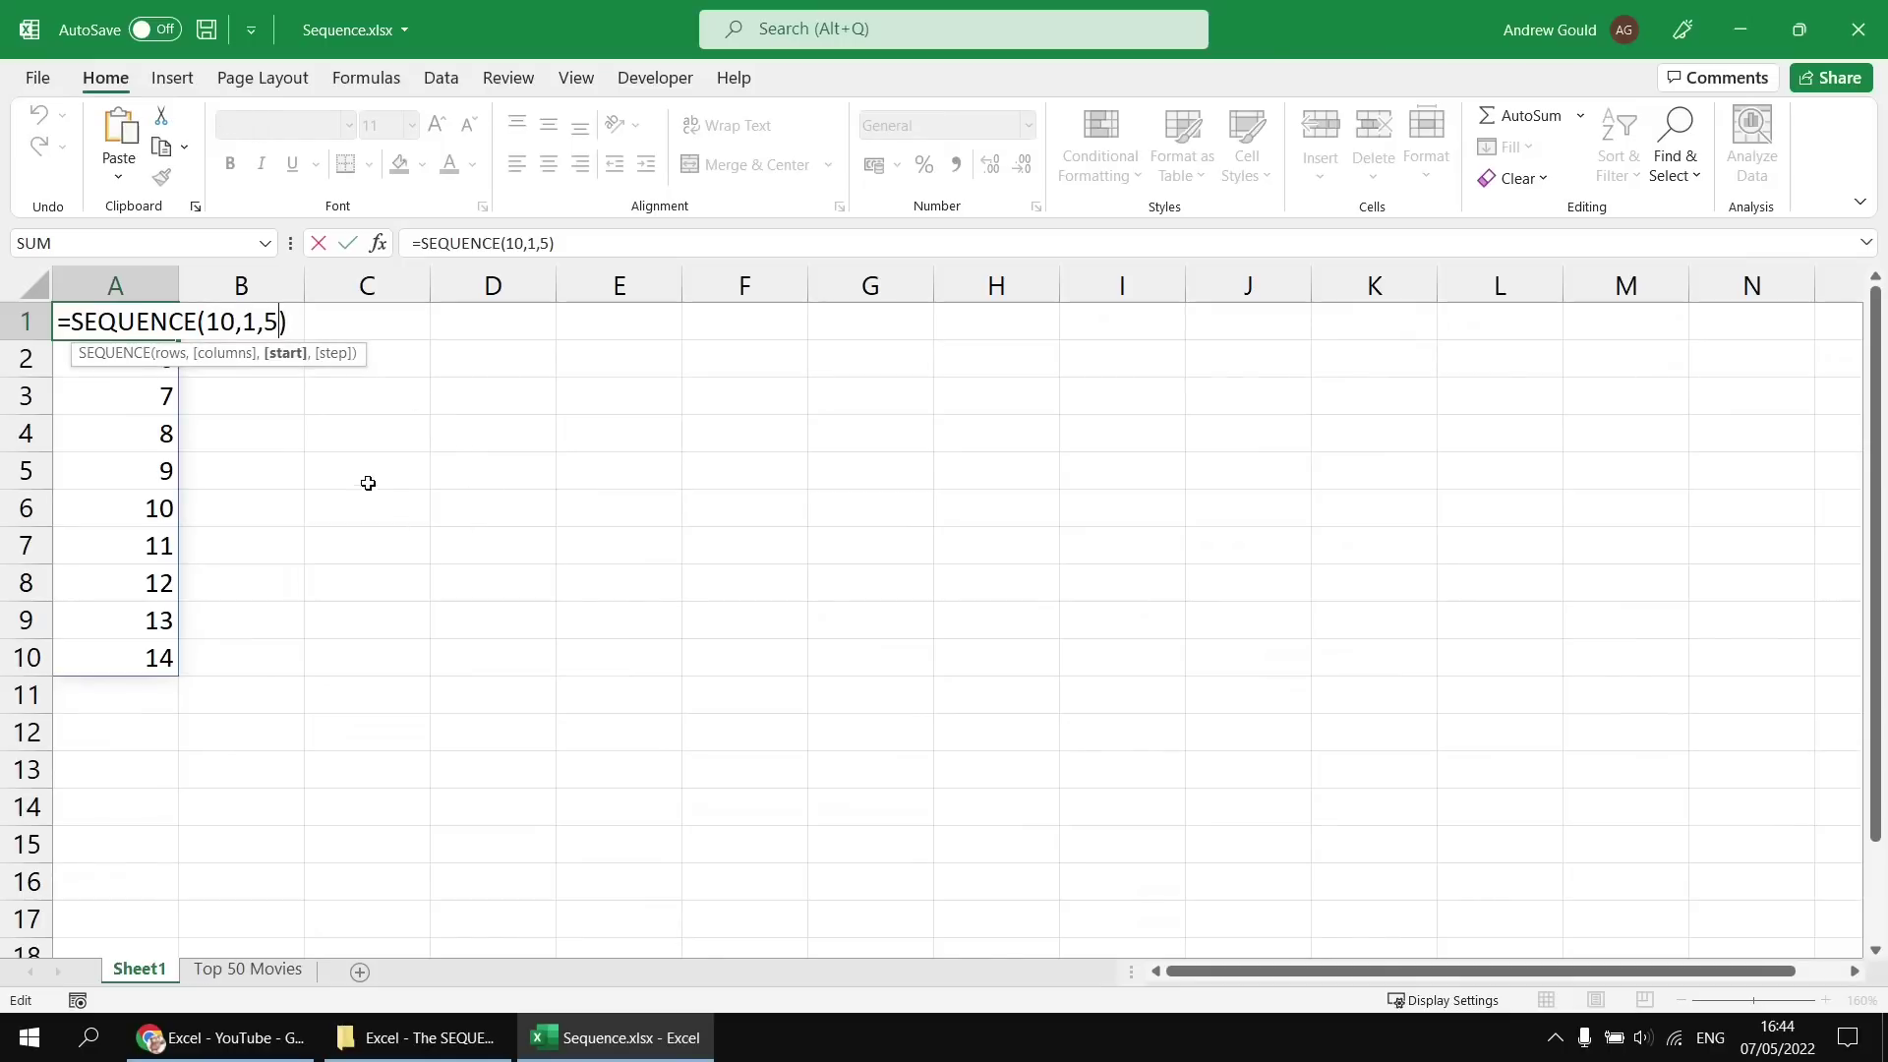
type(",")
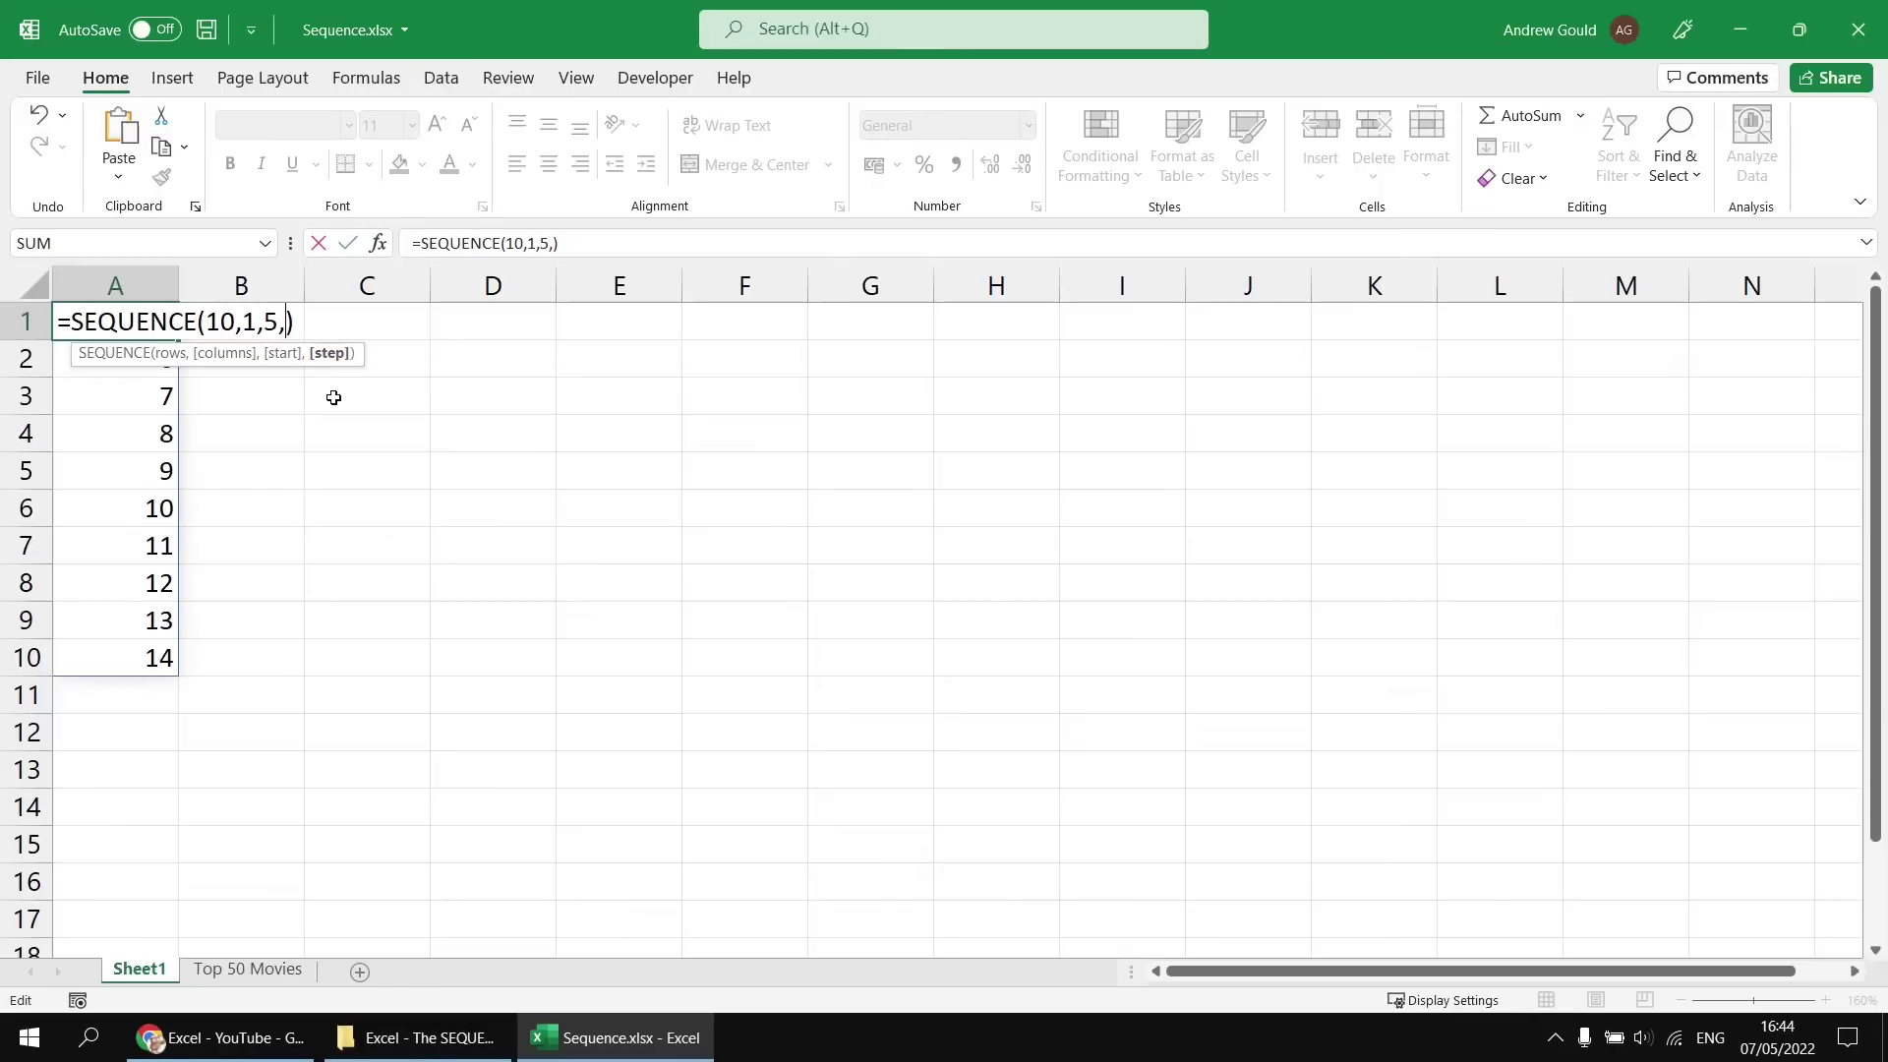
type("10")
key("Return")
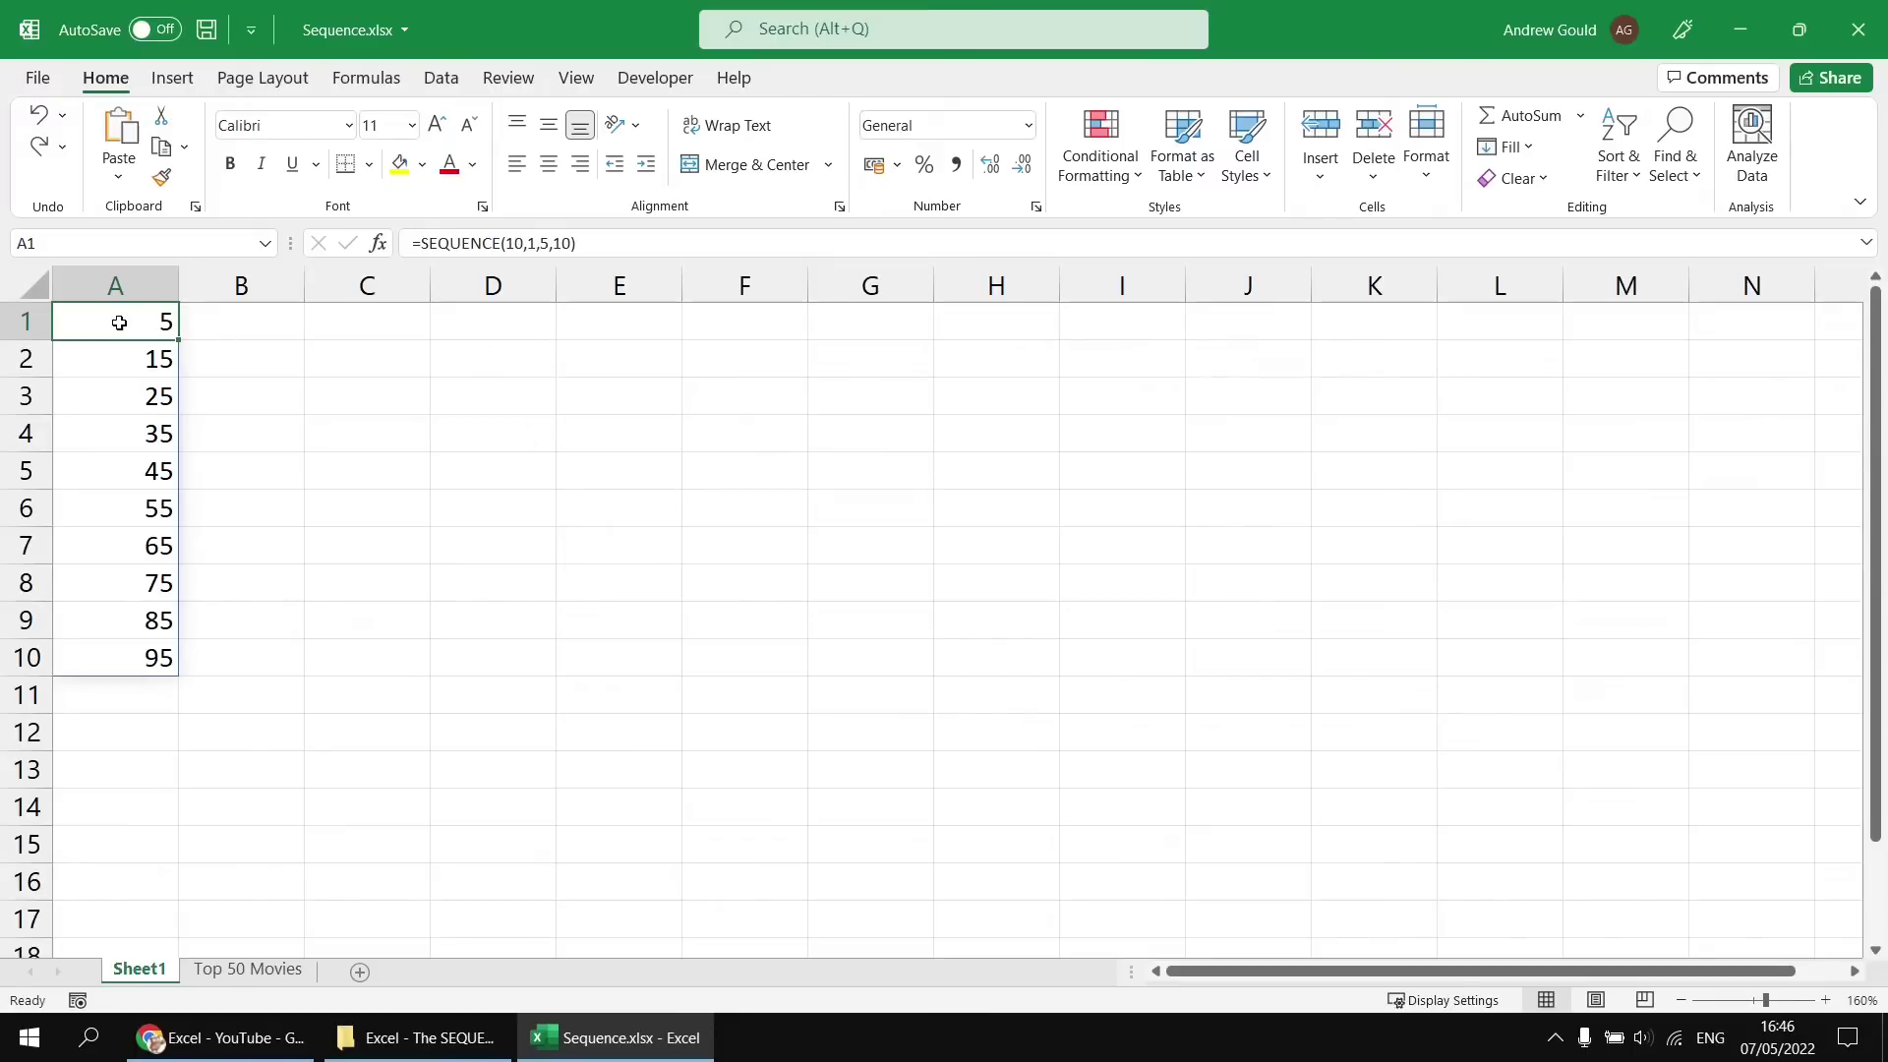
Change the step argument in A1 to -1, making =SEQUENCE(10,1,5,-1), and check the spilled values down column A
key("F2")
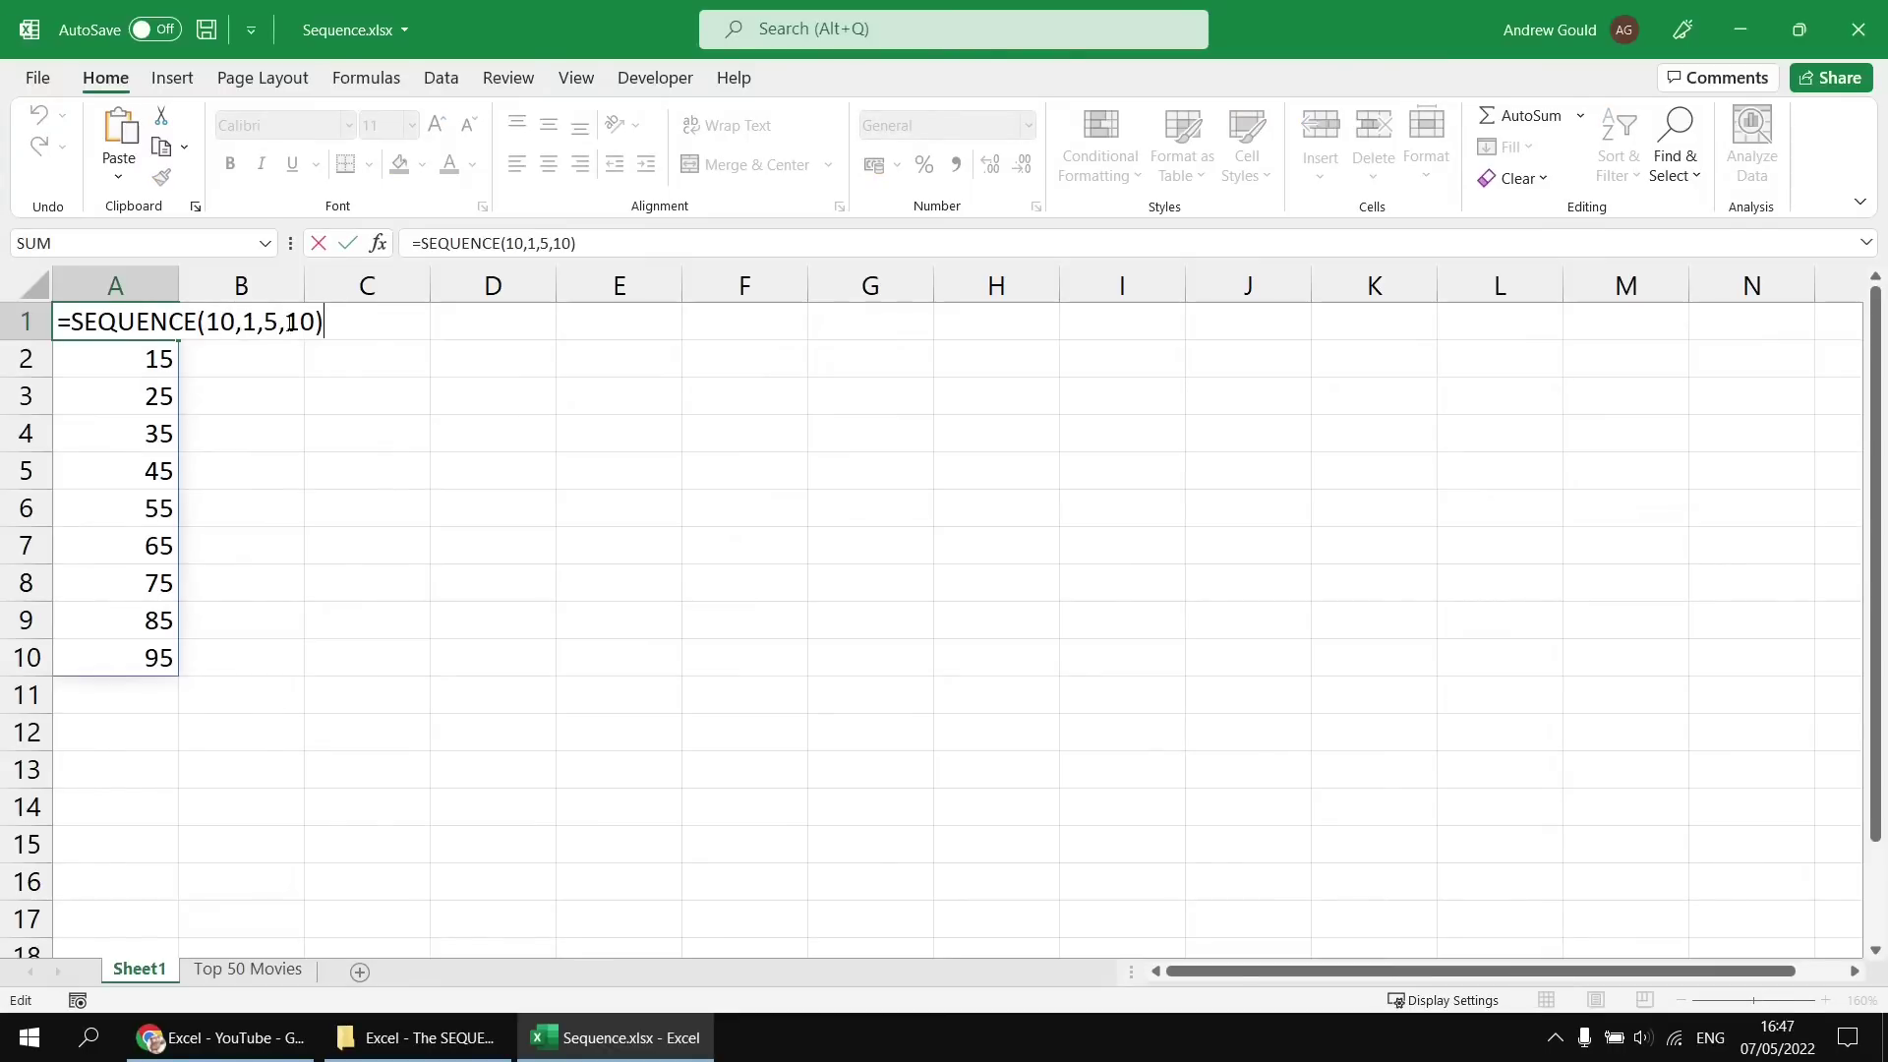
double_click(292, 322)
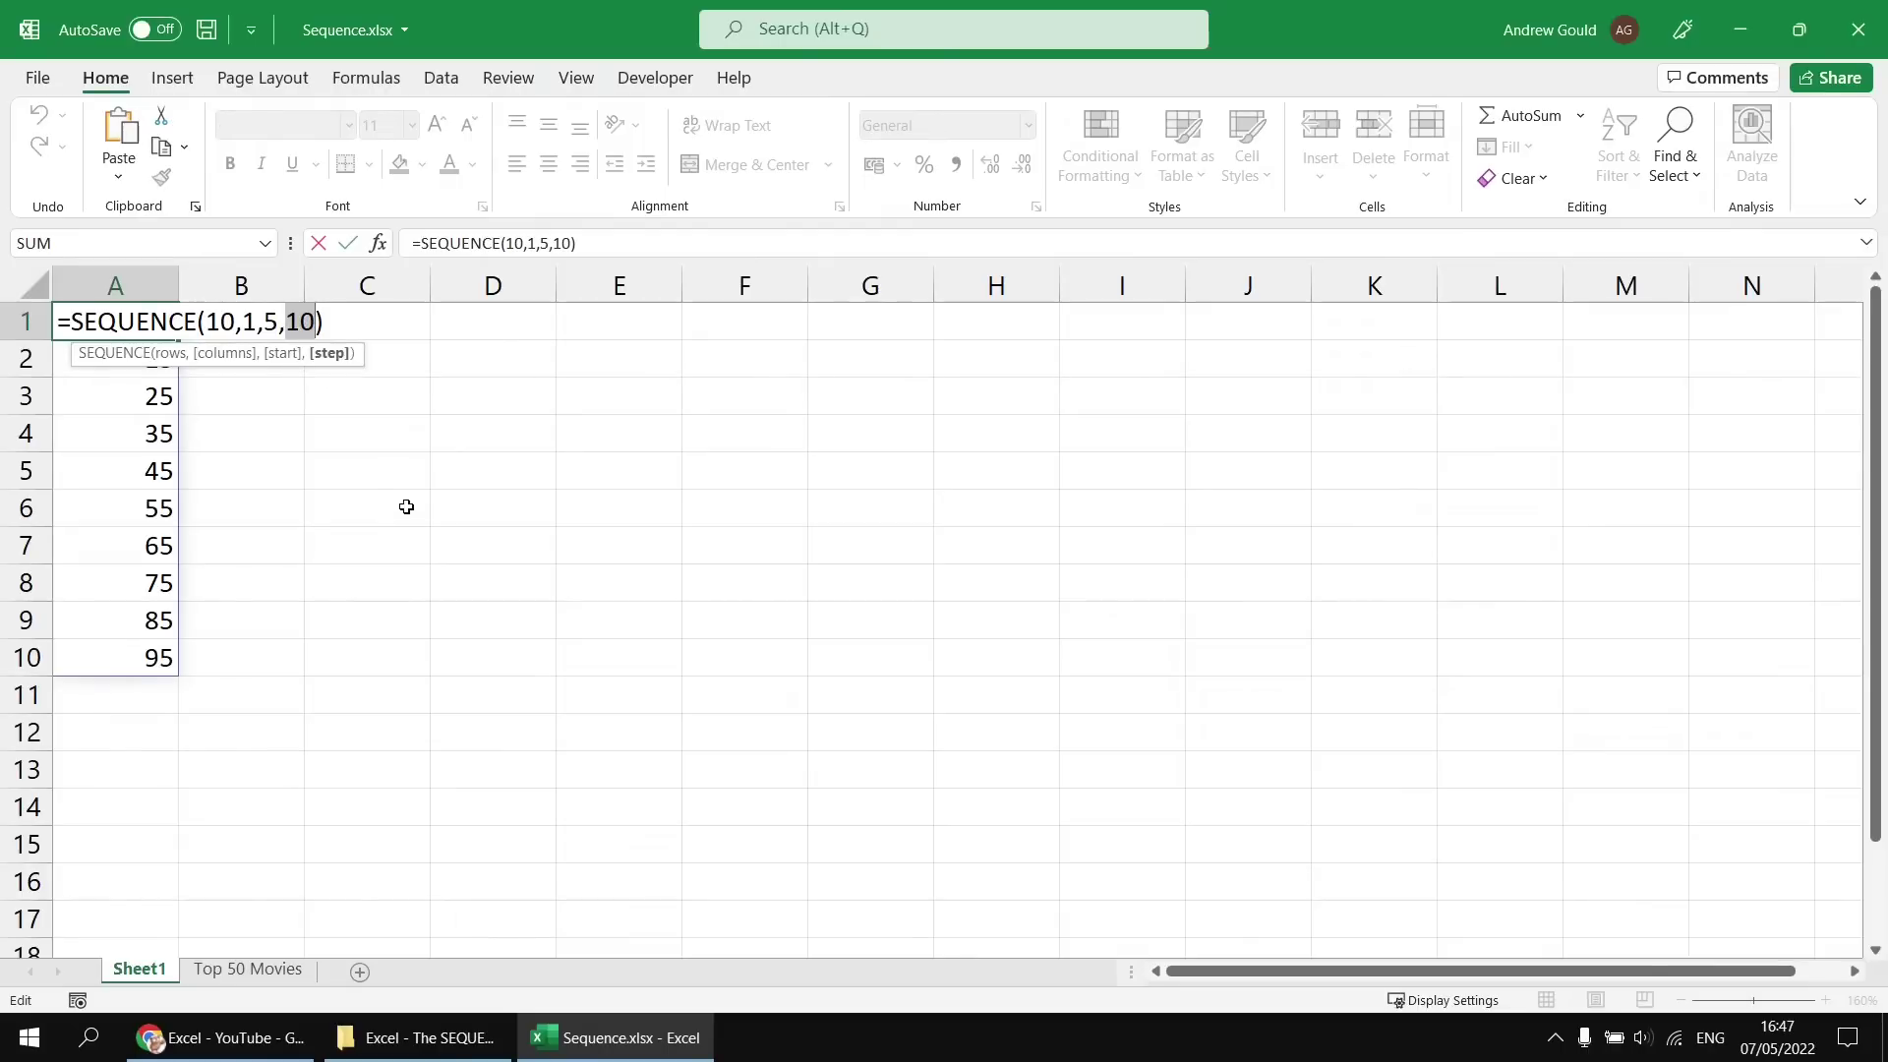
type("-1")
key("Return")
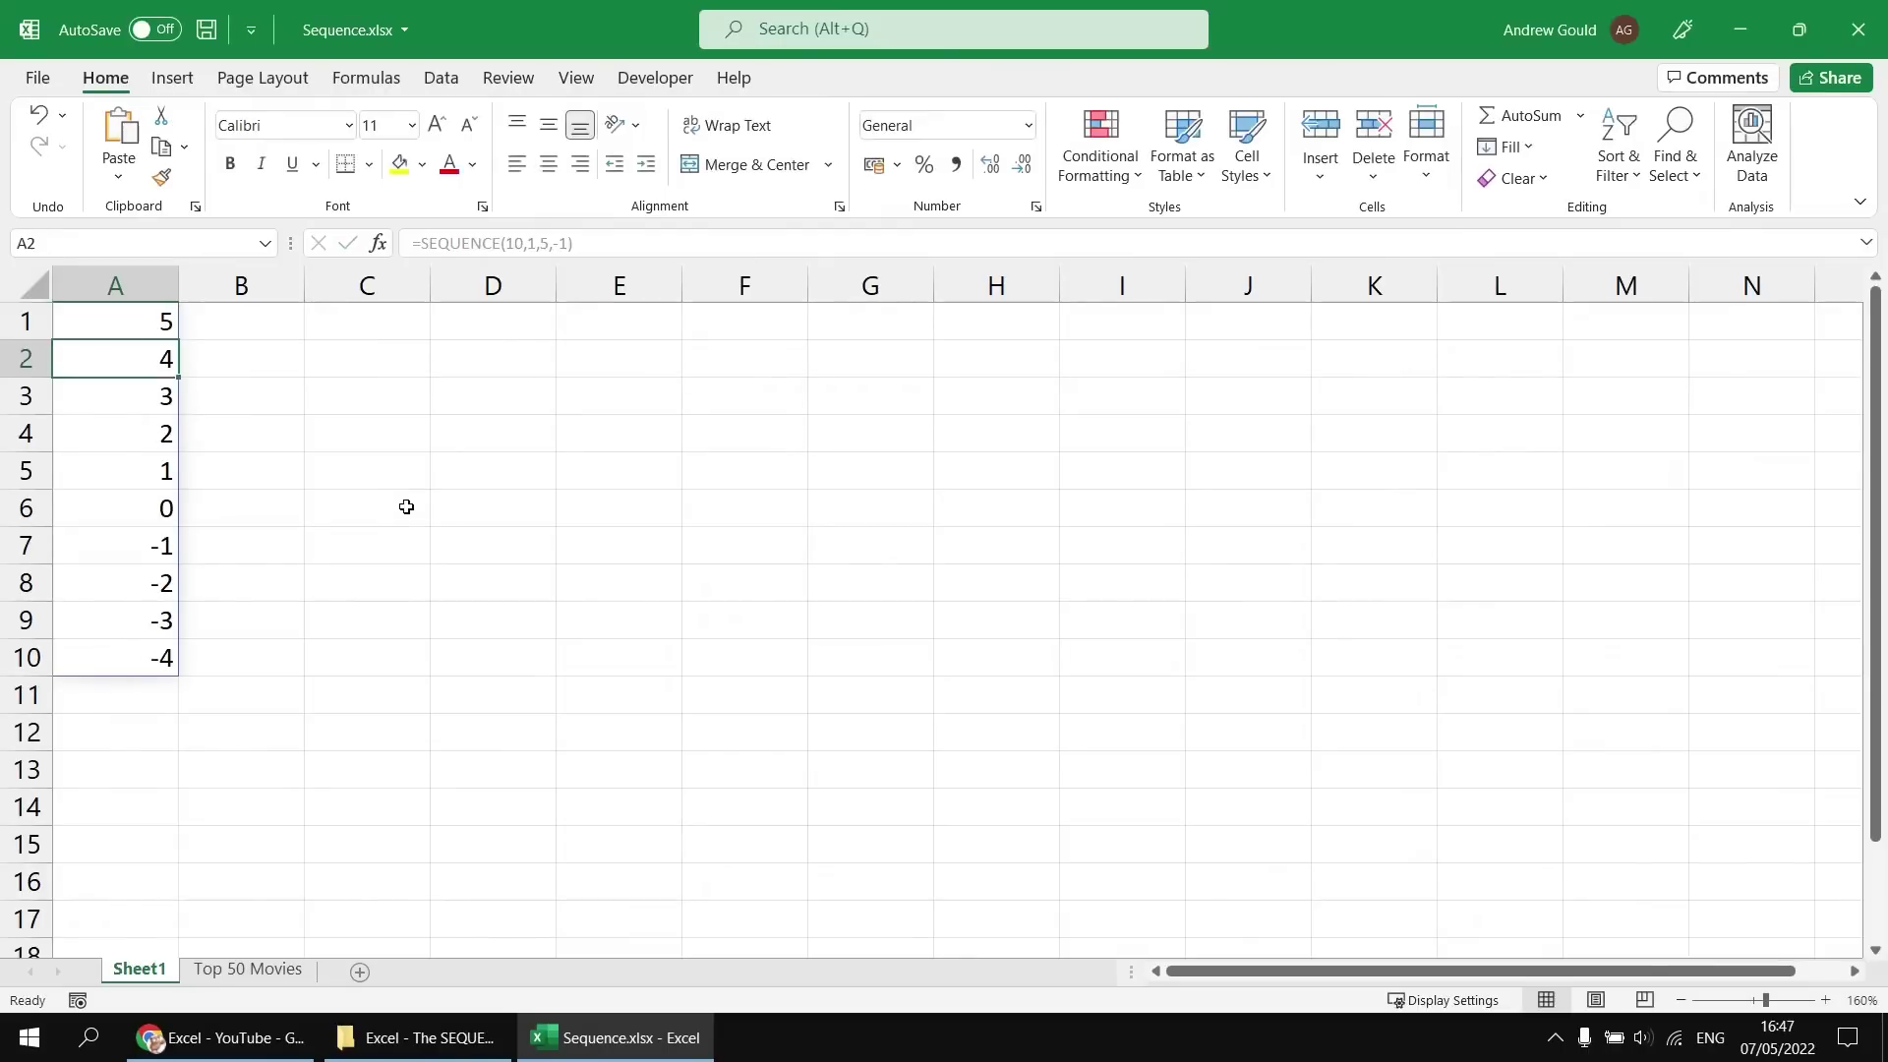
left_click(133, 322)
left_click(125, 359)
left_click(116, 398)
left_click(104, 448)
left_click(103, 474)
left_click(103, 511)
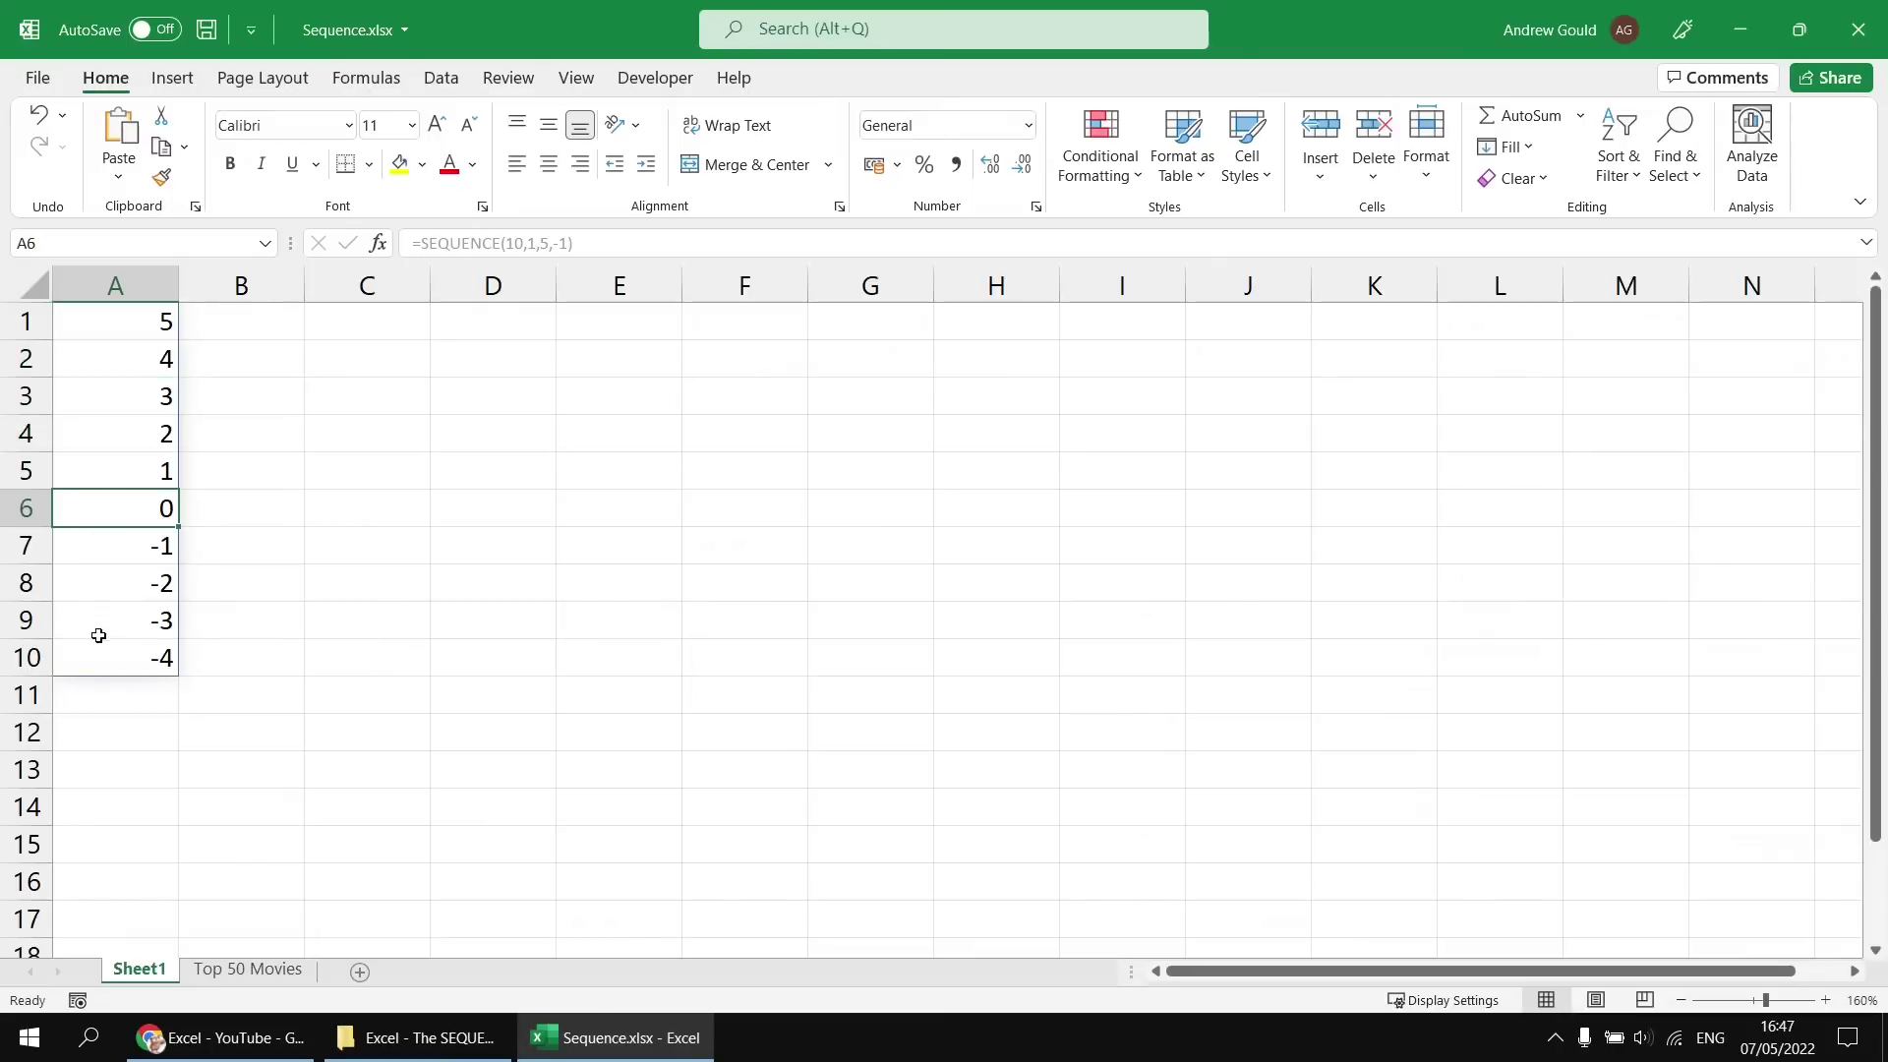
left_click(238, 668)
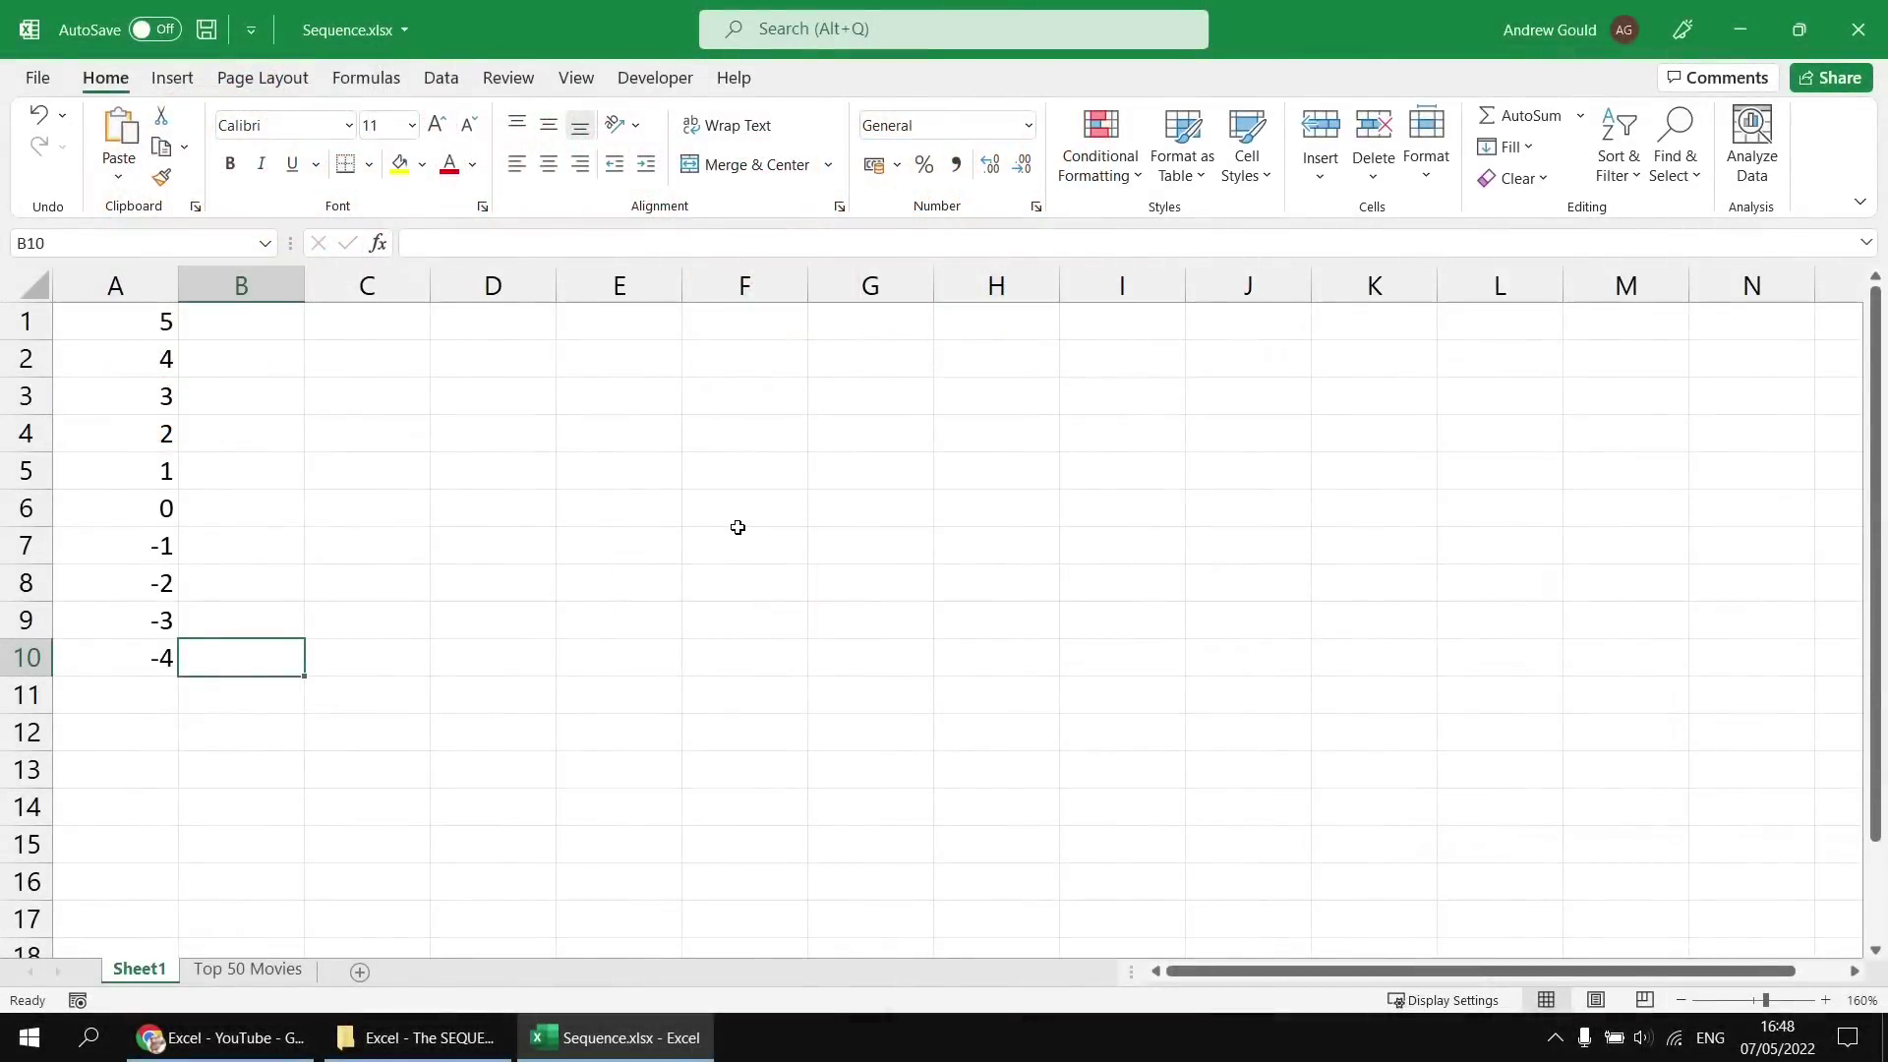
Change the formula in A1 to start at 0.1 with a step of 0.02, making =SEQUENCE(10,1,0.1,0.02)
left_click(135, 329)
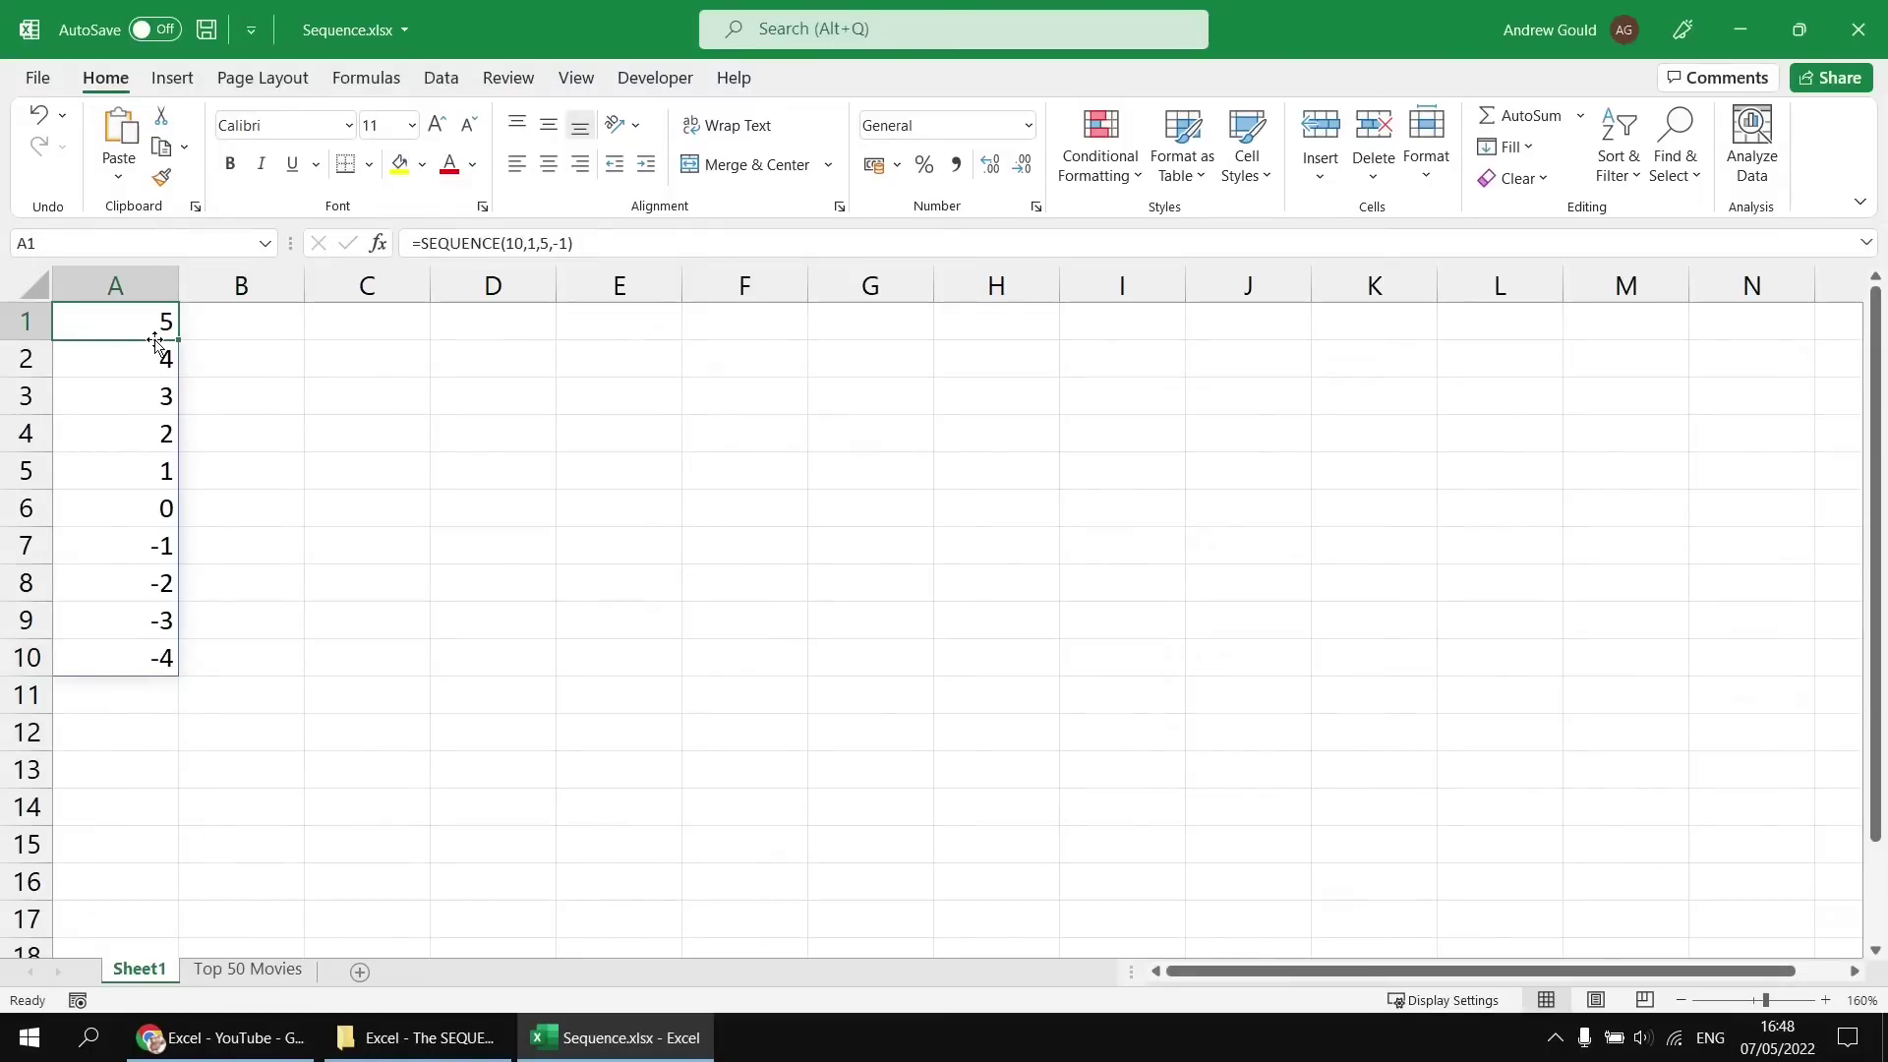
key("F2")
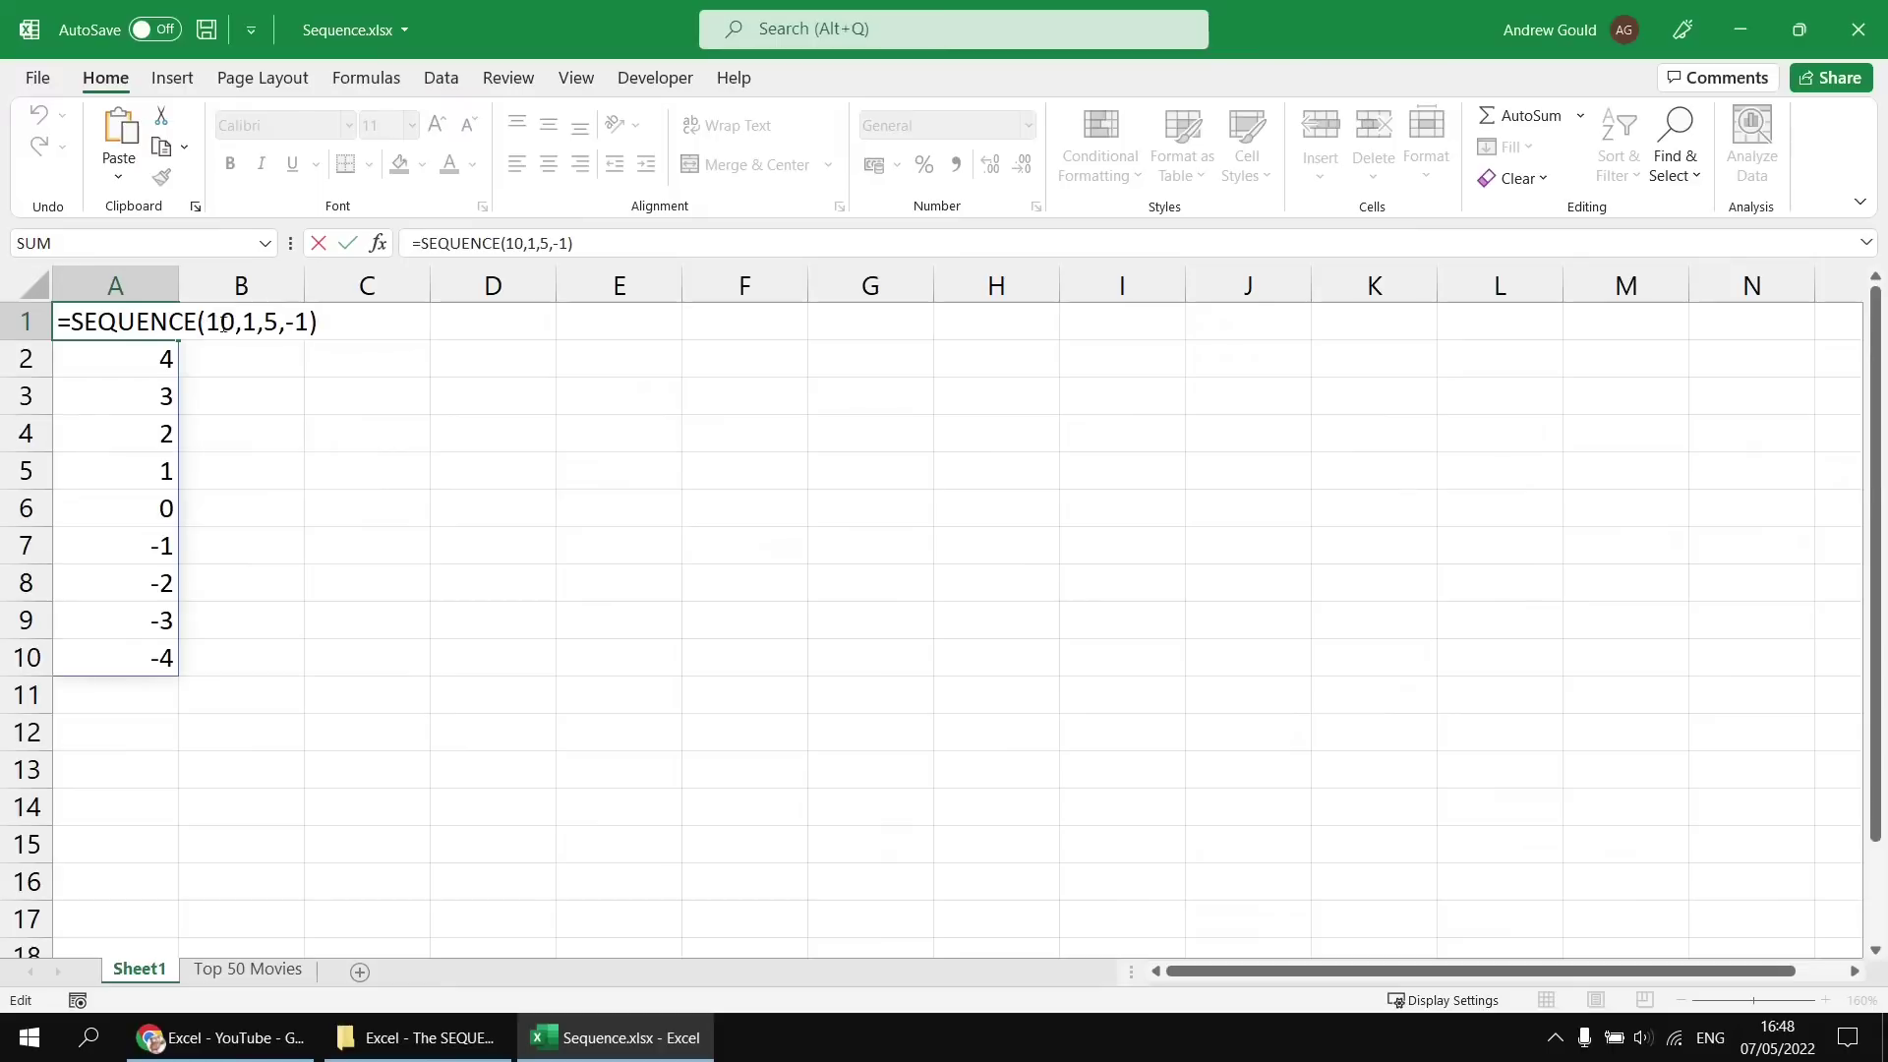
double_click(267, 323)
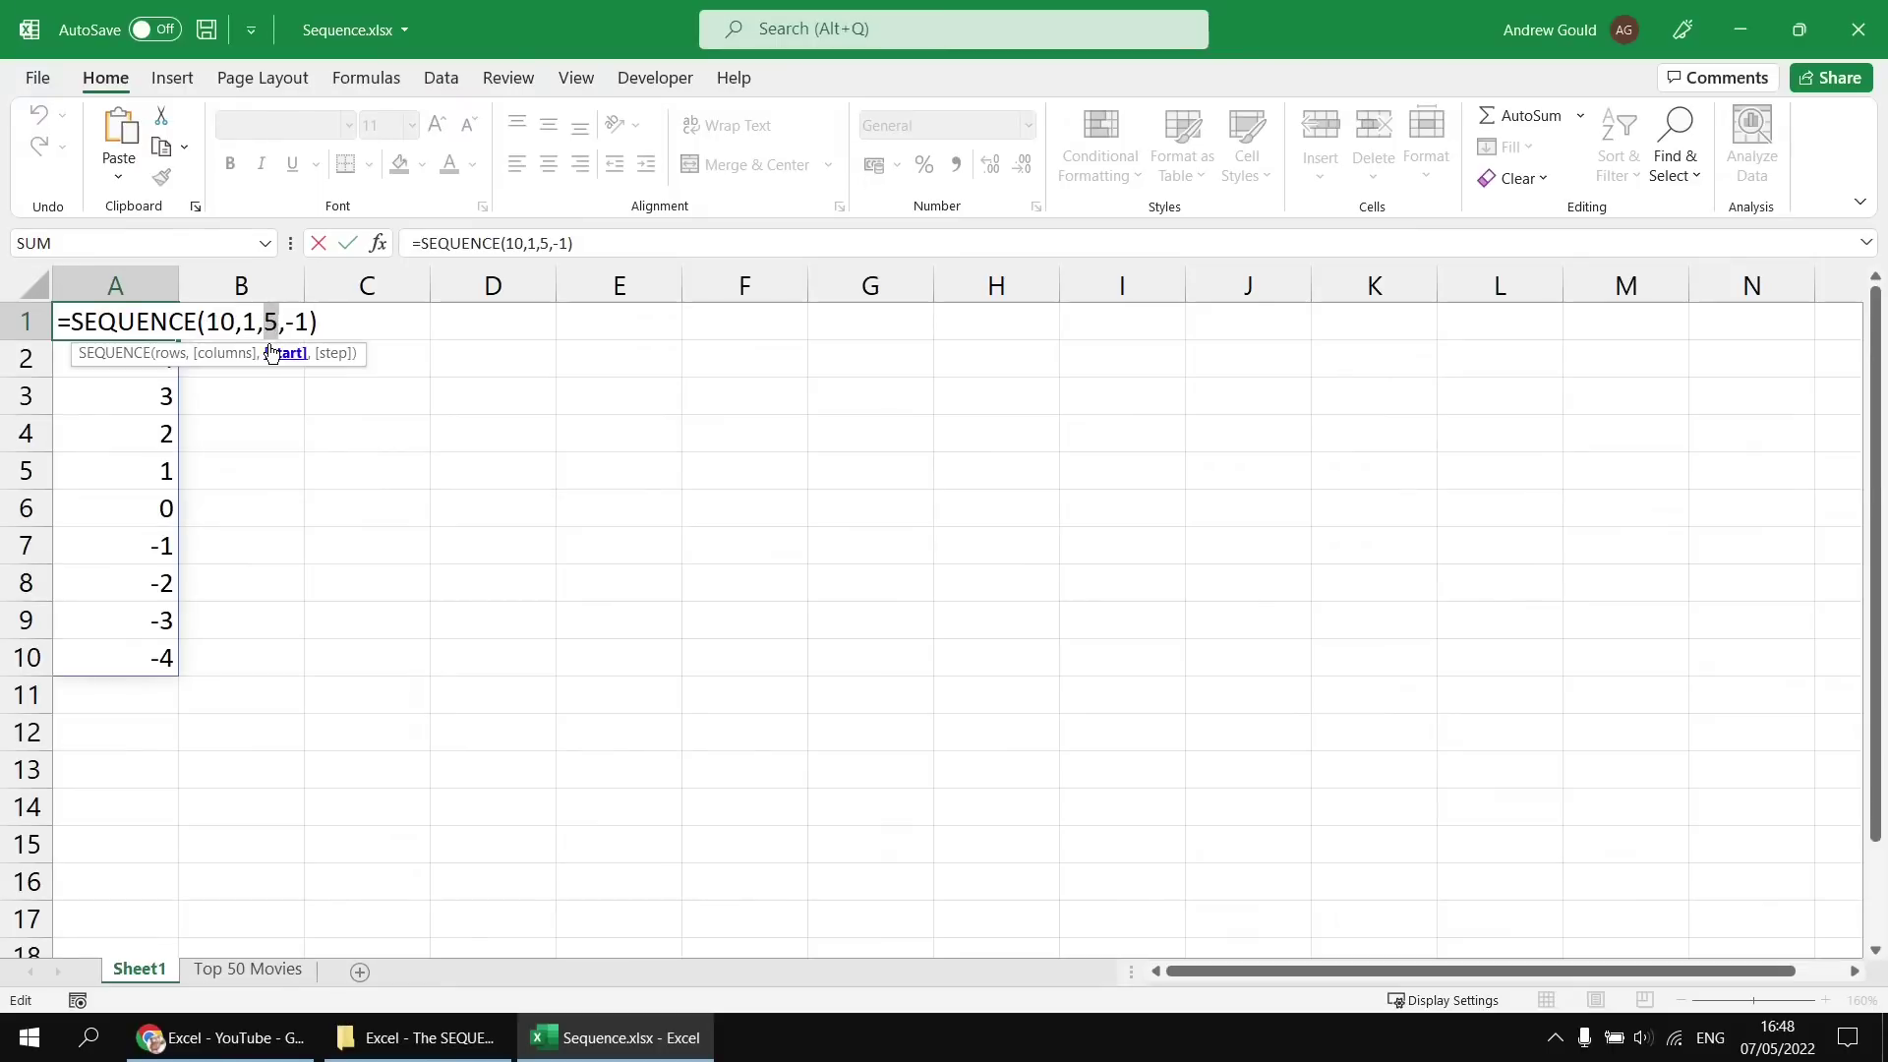
type("0.1")
key("Right")
key("Delete")
key("Delete")
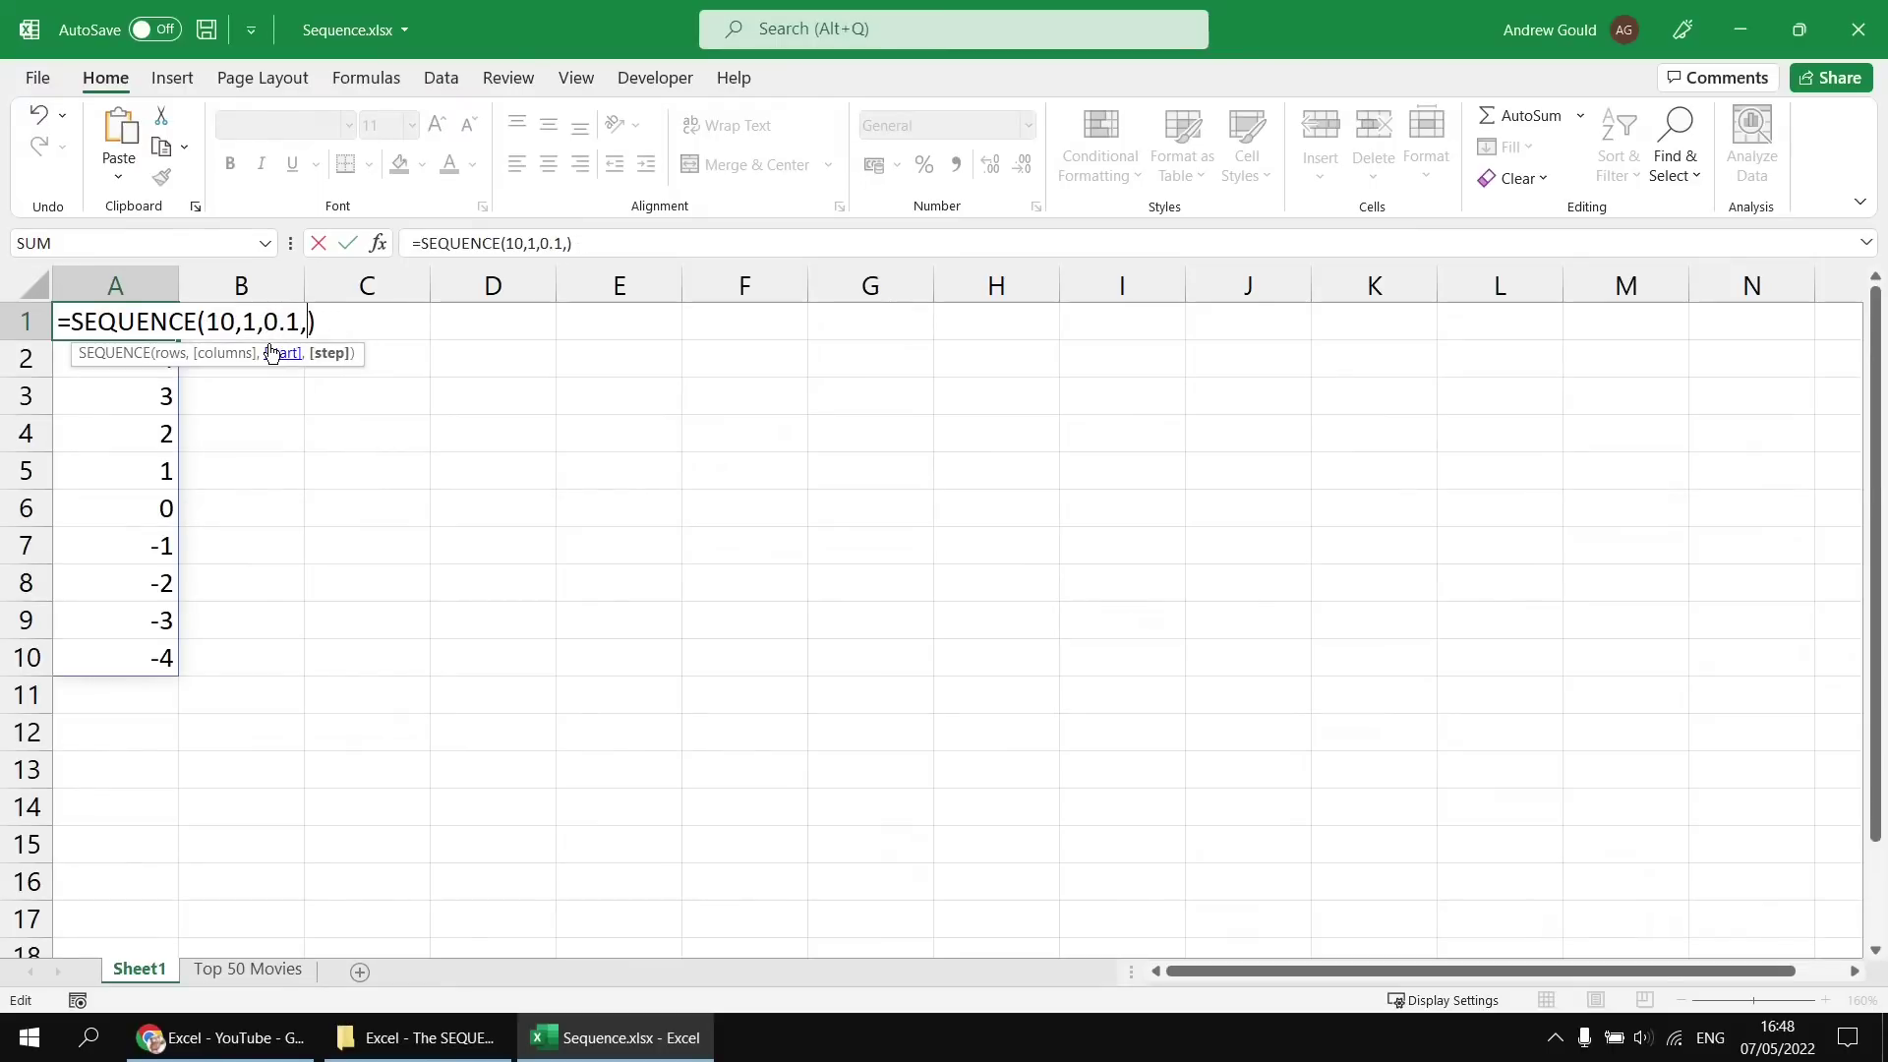
type("0.02")
key("Return")
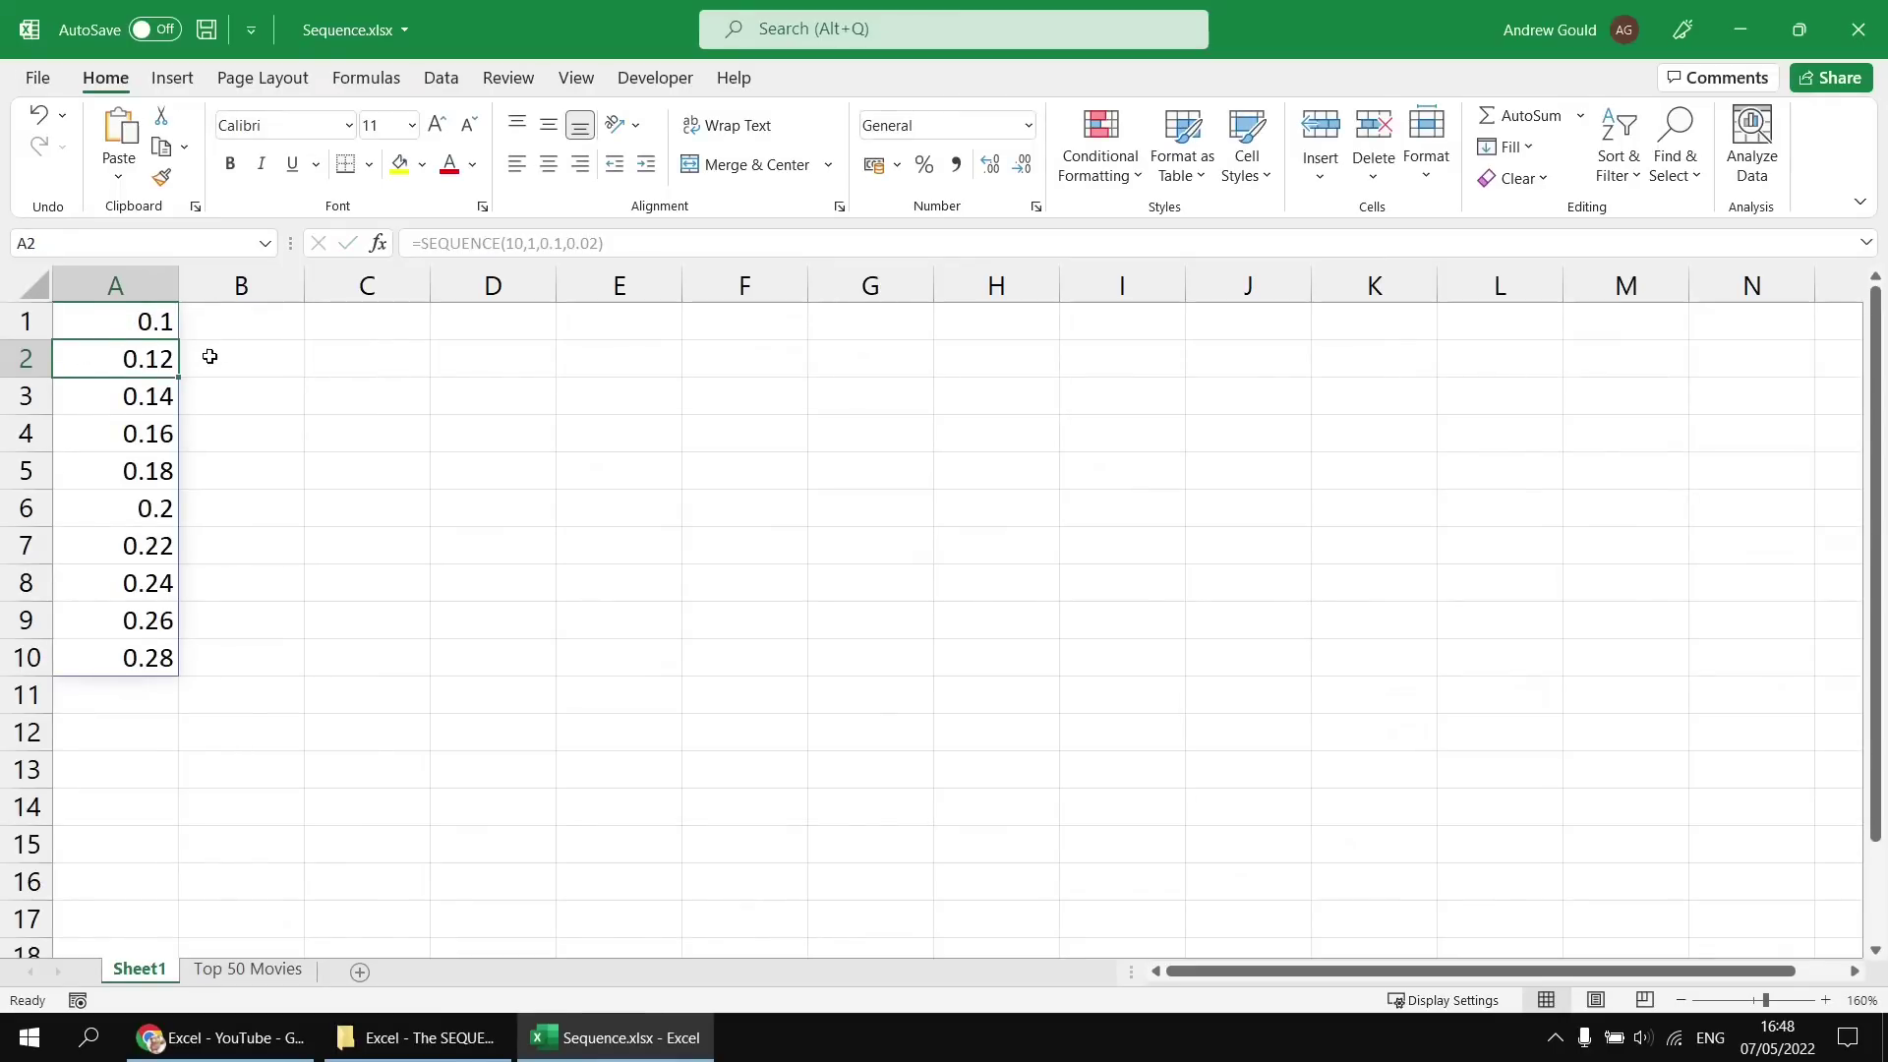
Format the sequence in A1:A10 as percentages
left_click_drag(138, 323, 120, 657)
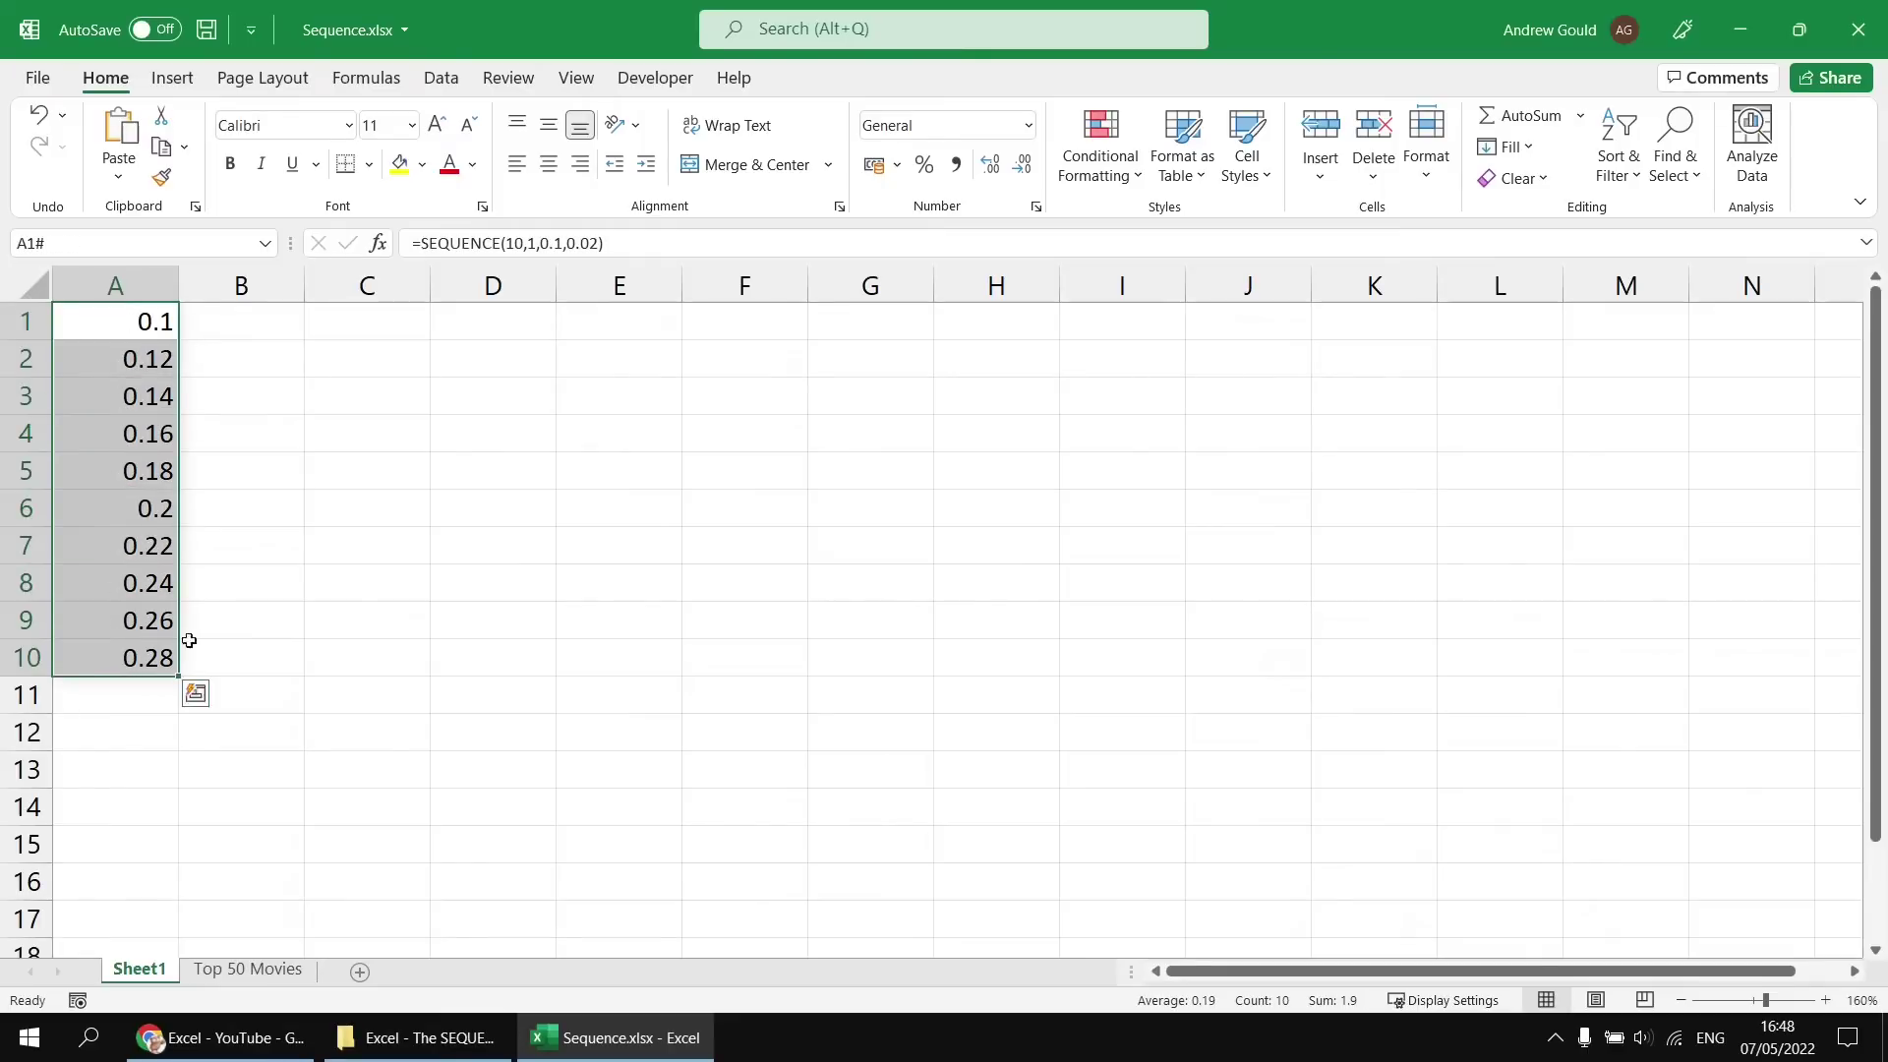
left_click(924, 167)
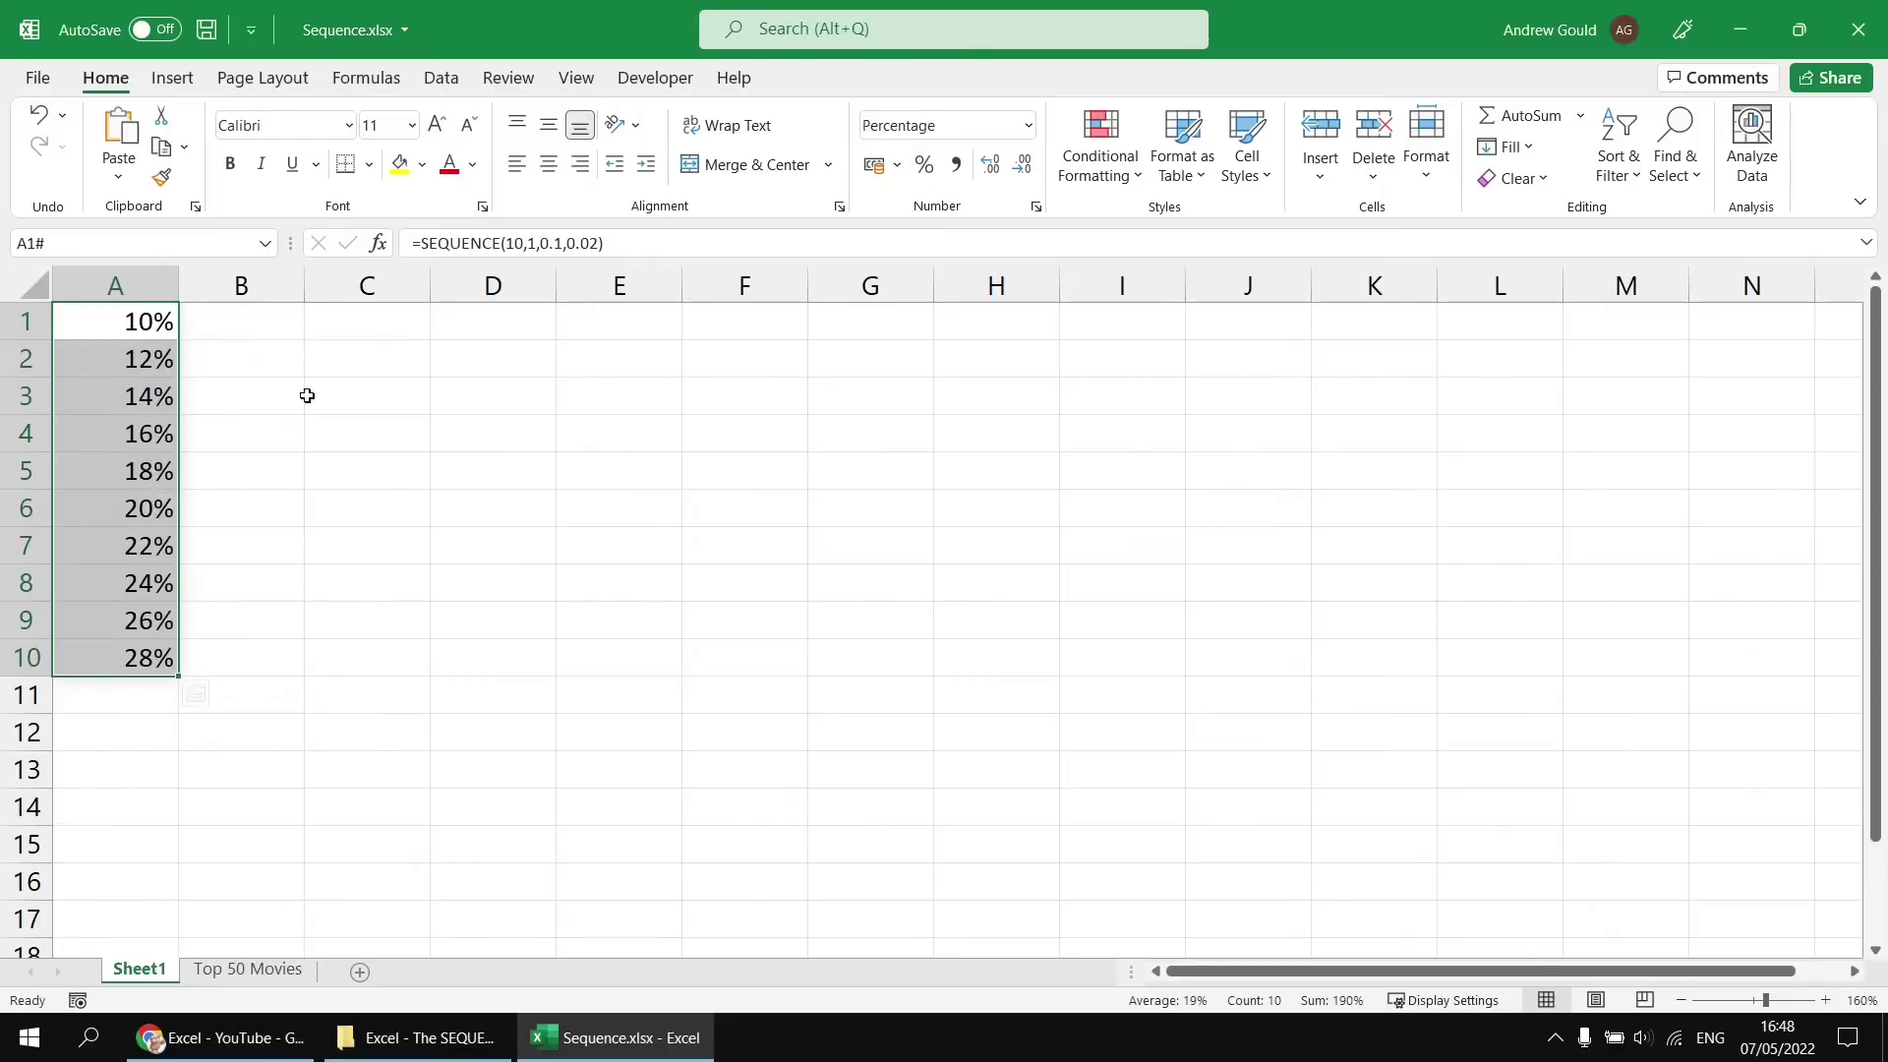
left_click(257, 320)
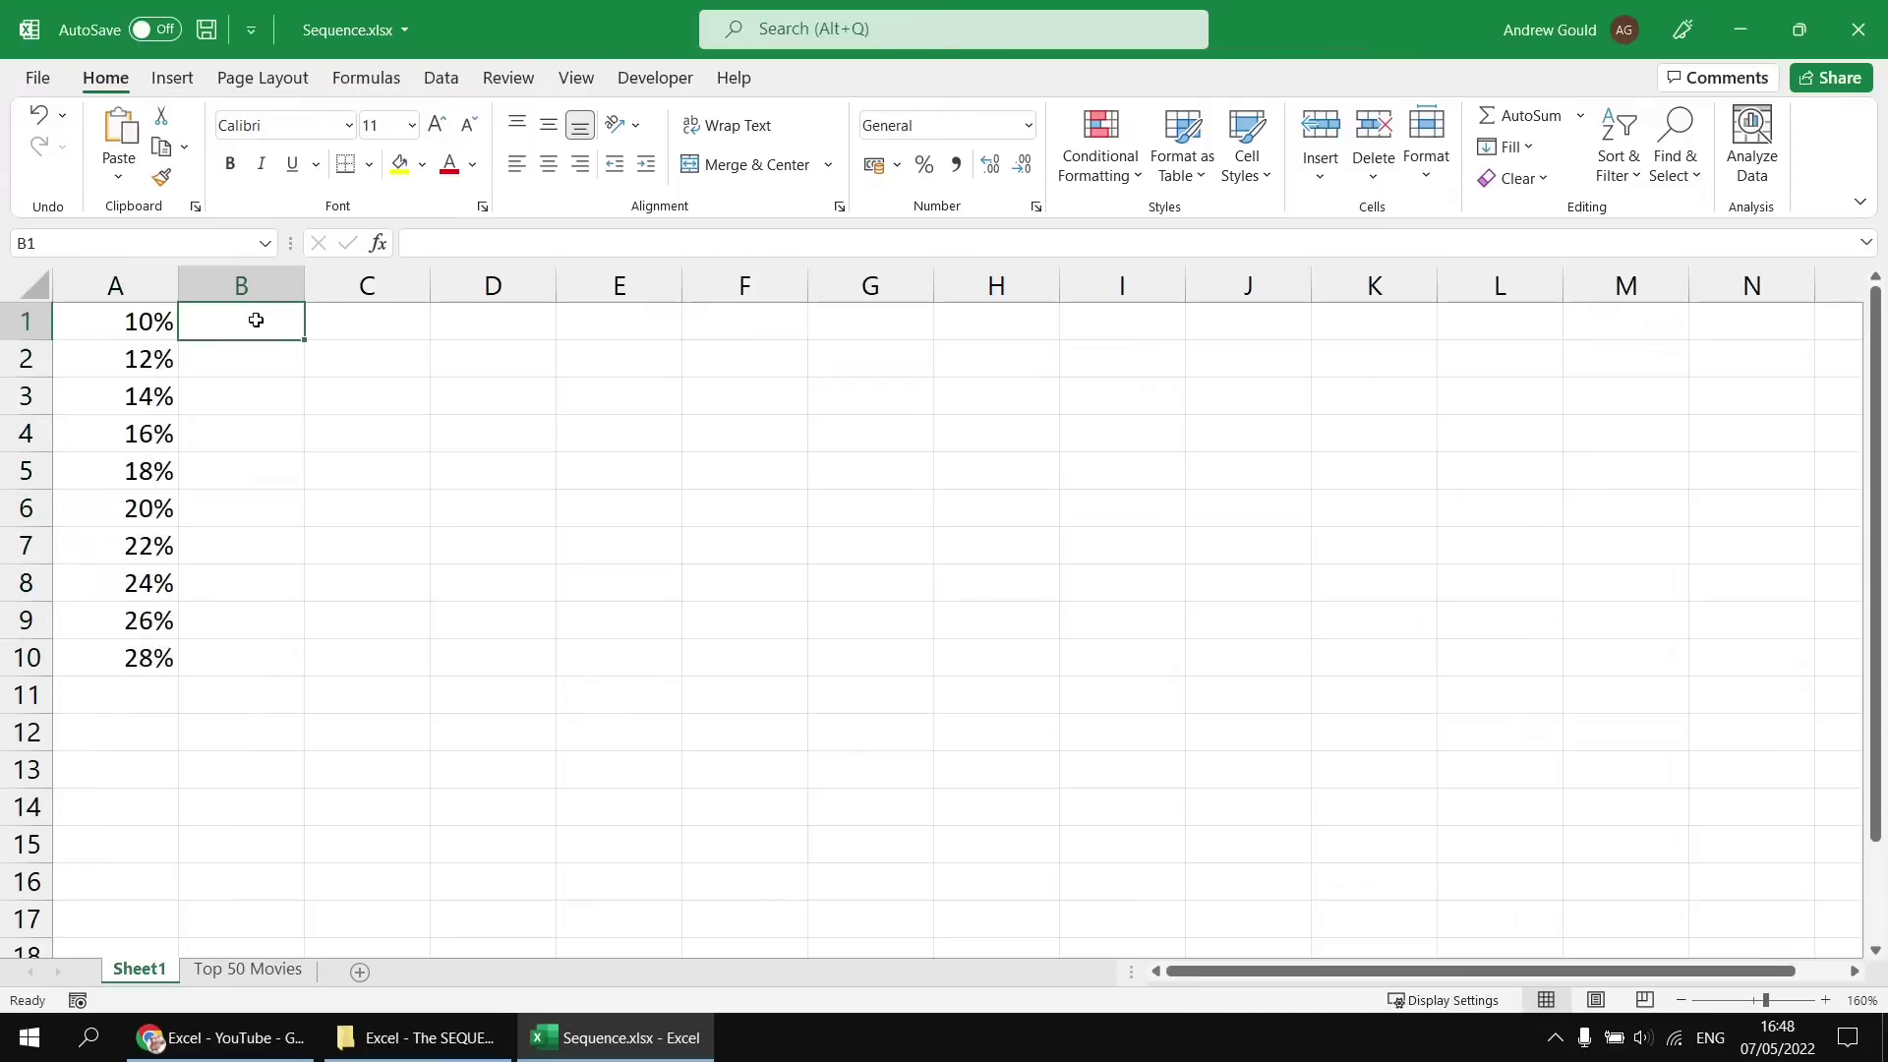
Enter =SEQUENCE(5,1,TODAY()) in C1 to generate five consecutive date values starting from today
left_click(347, 330)
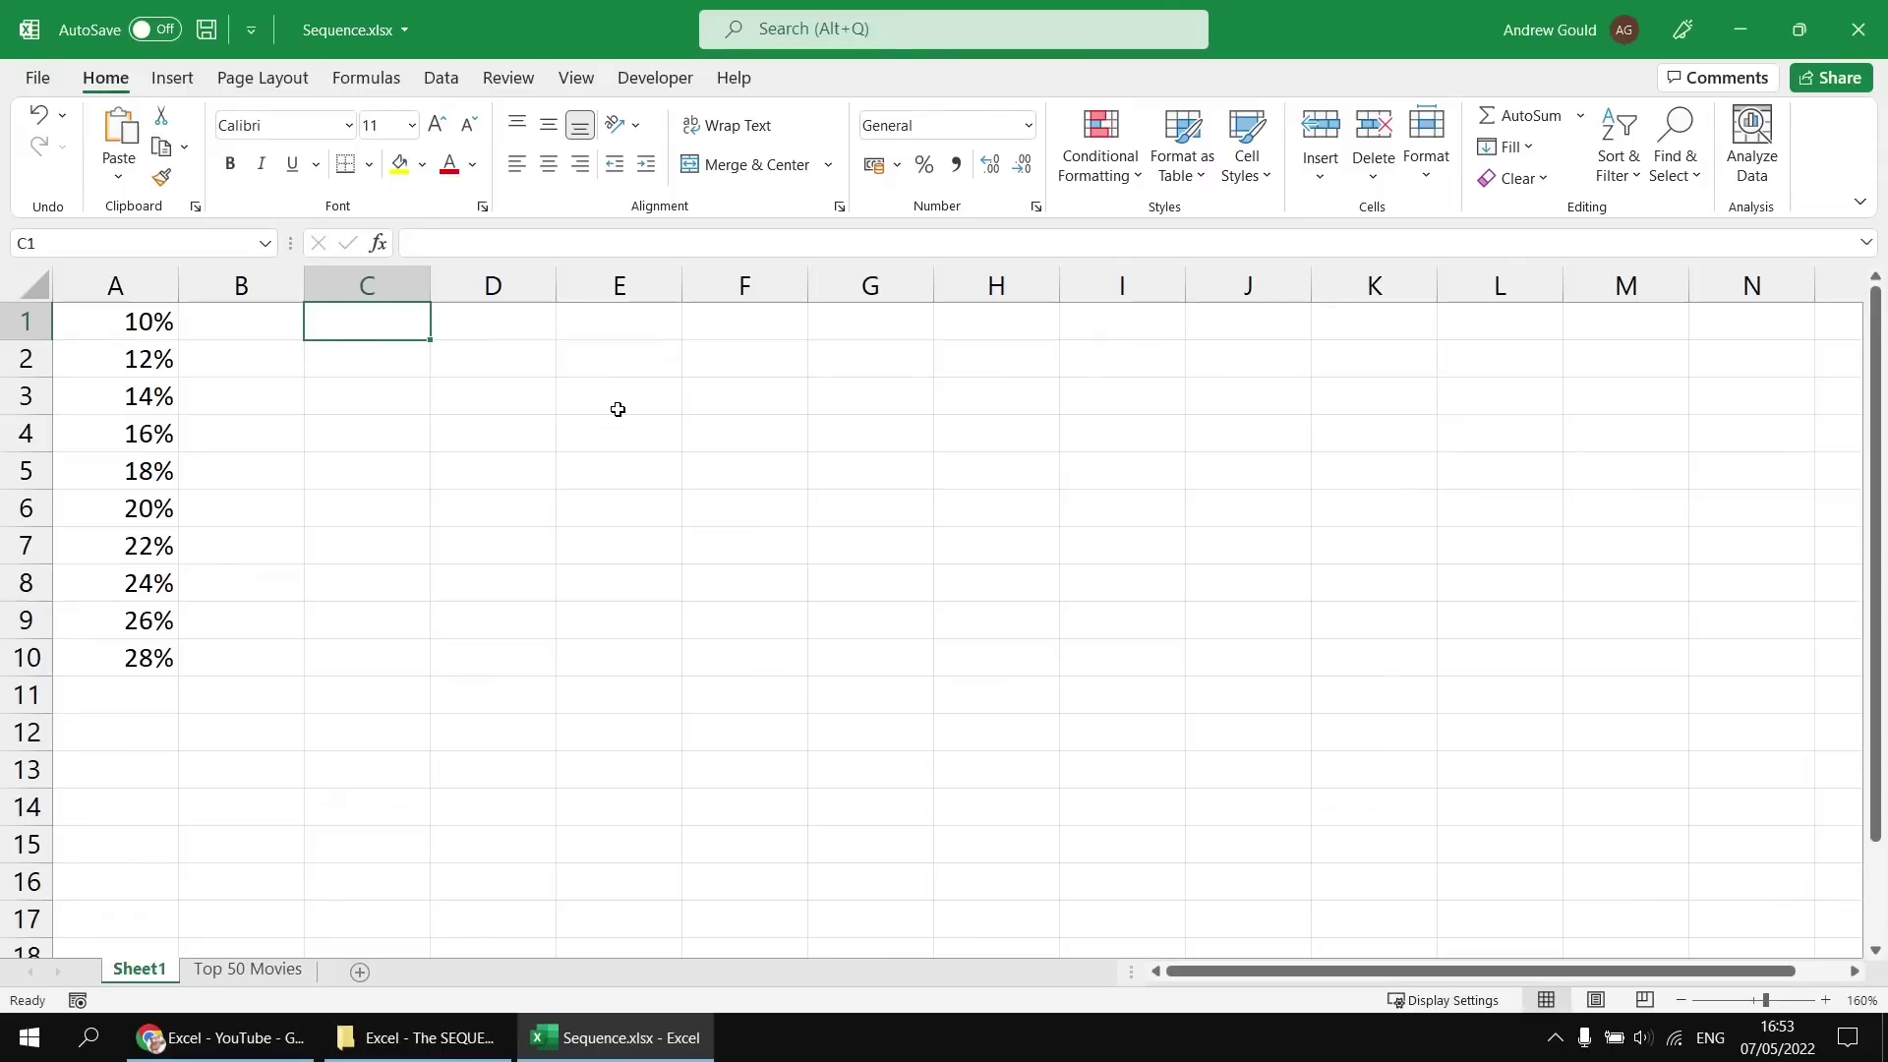
type("=seq")
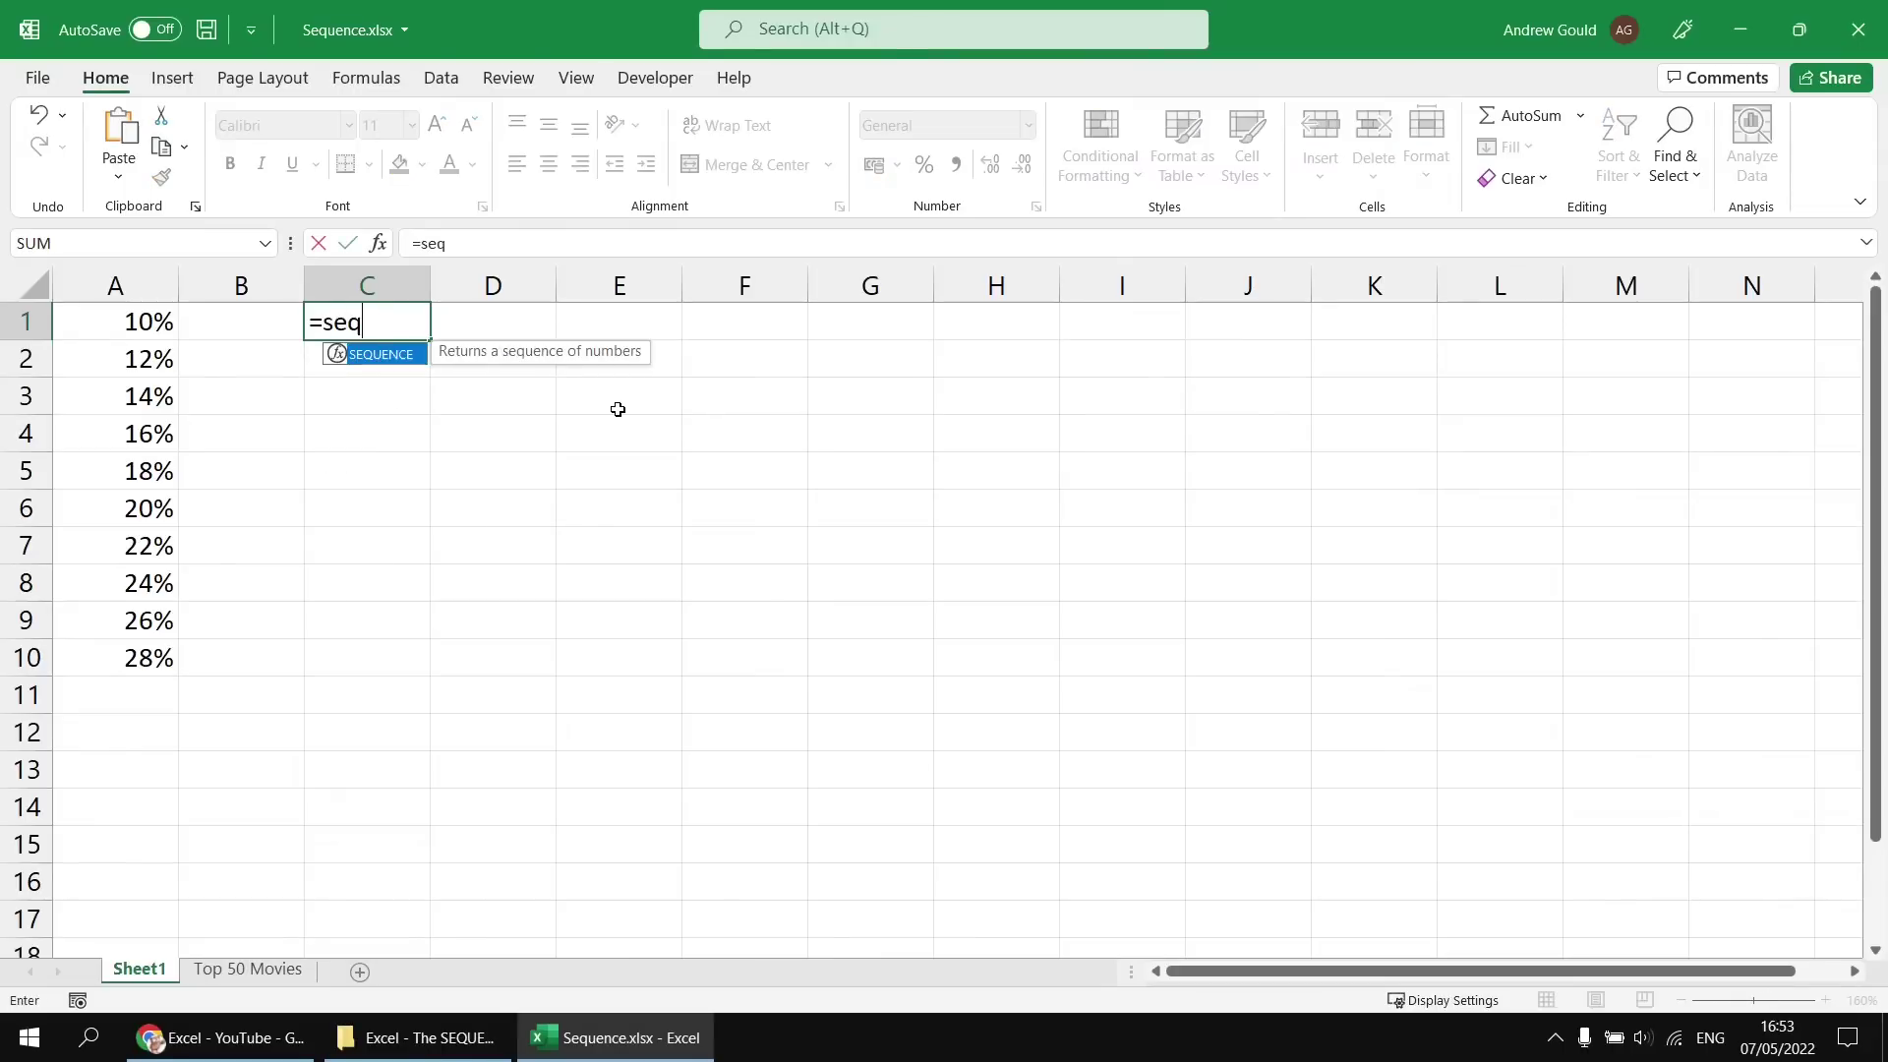
key("Tab")
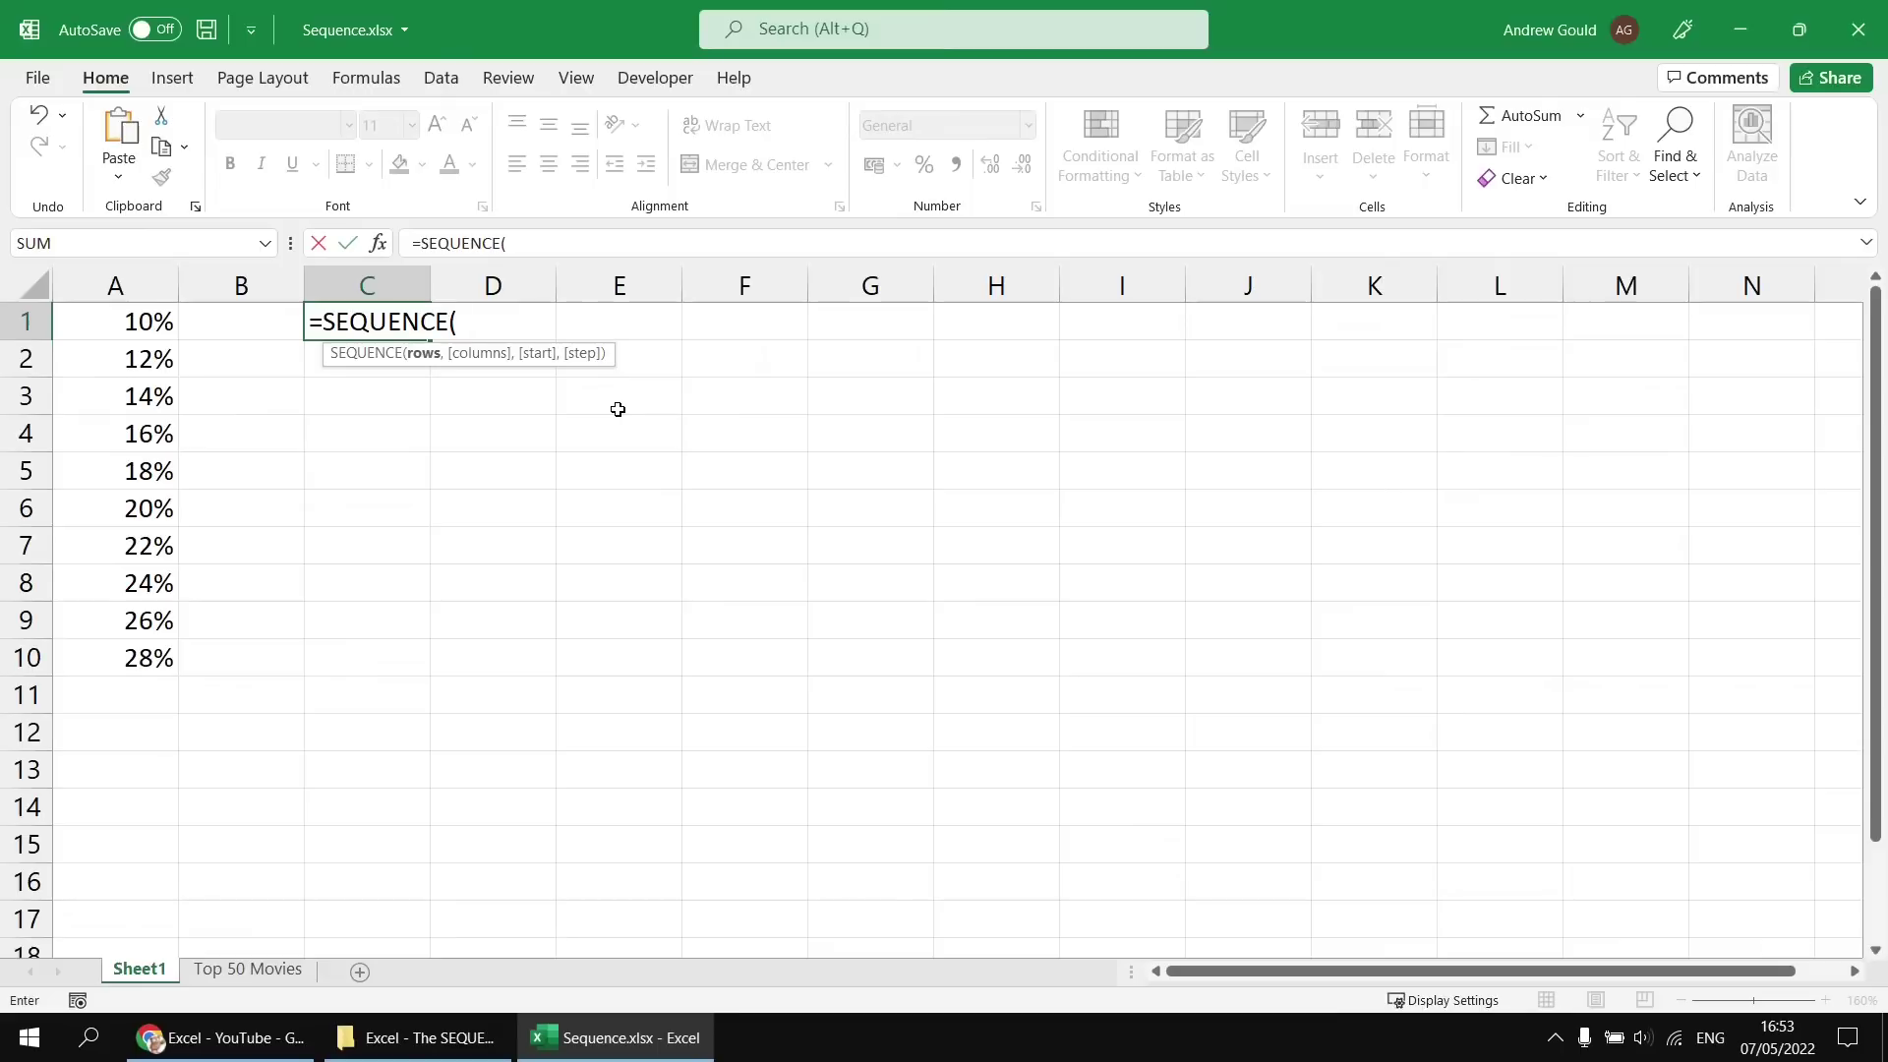
type("5,1")
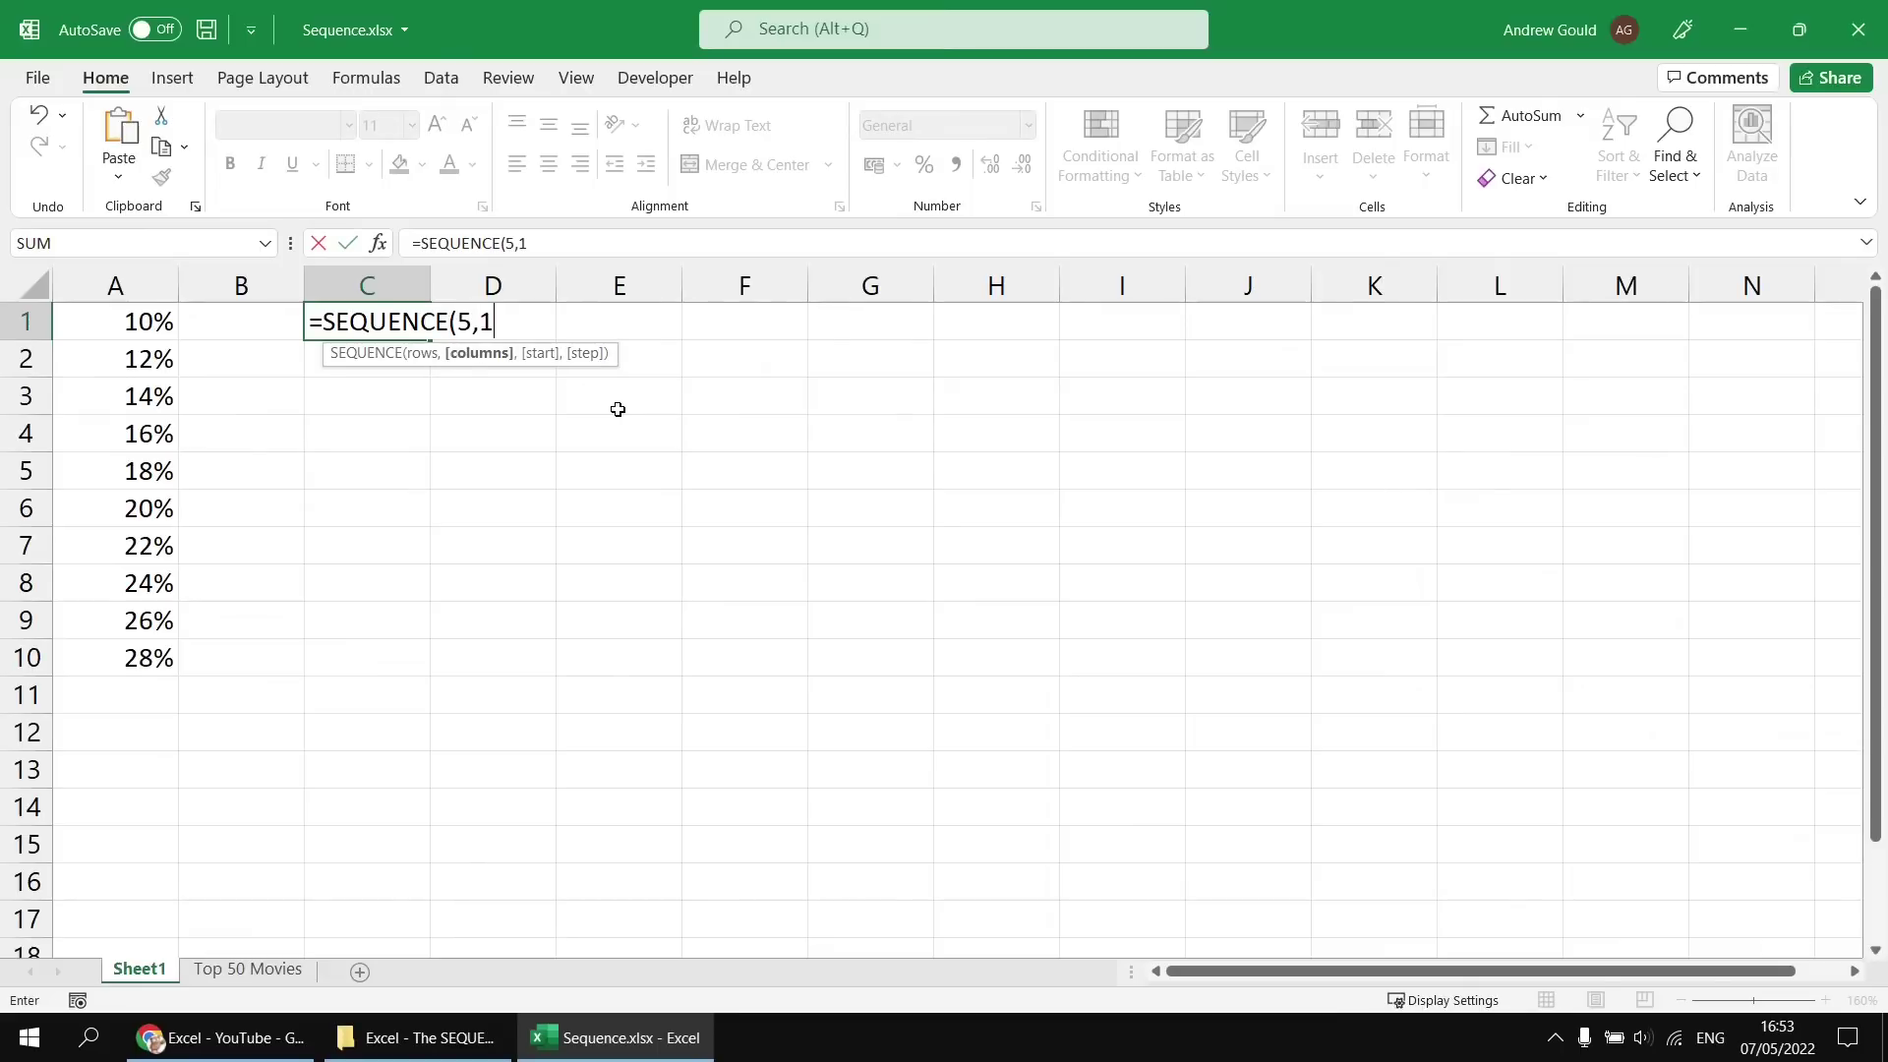
type(",TODAY()")
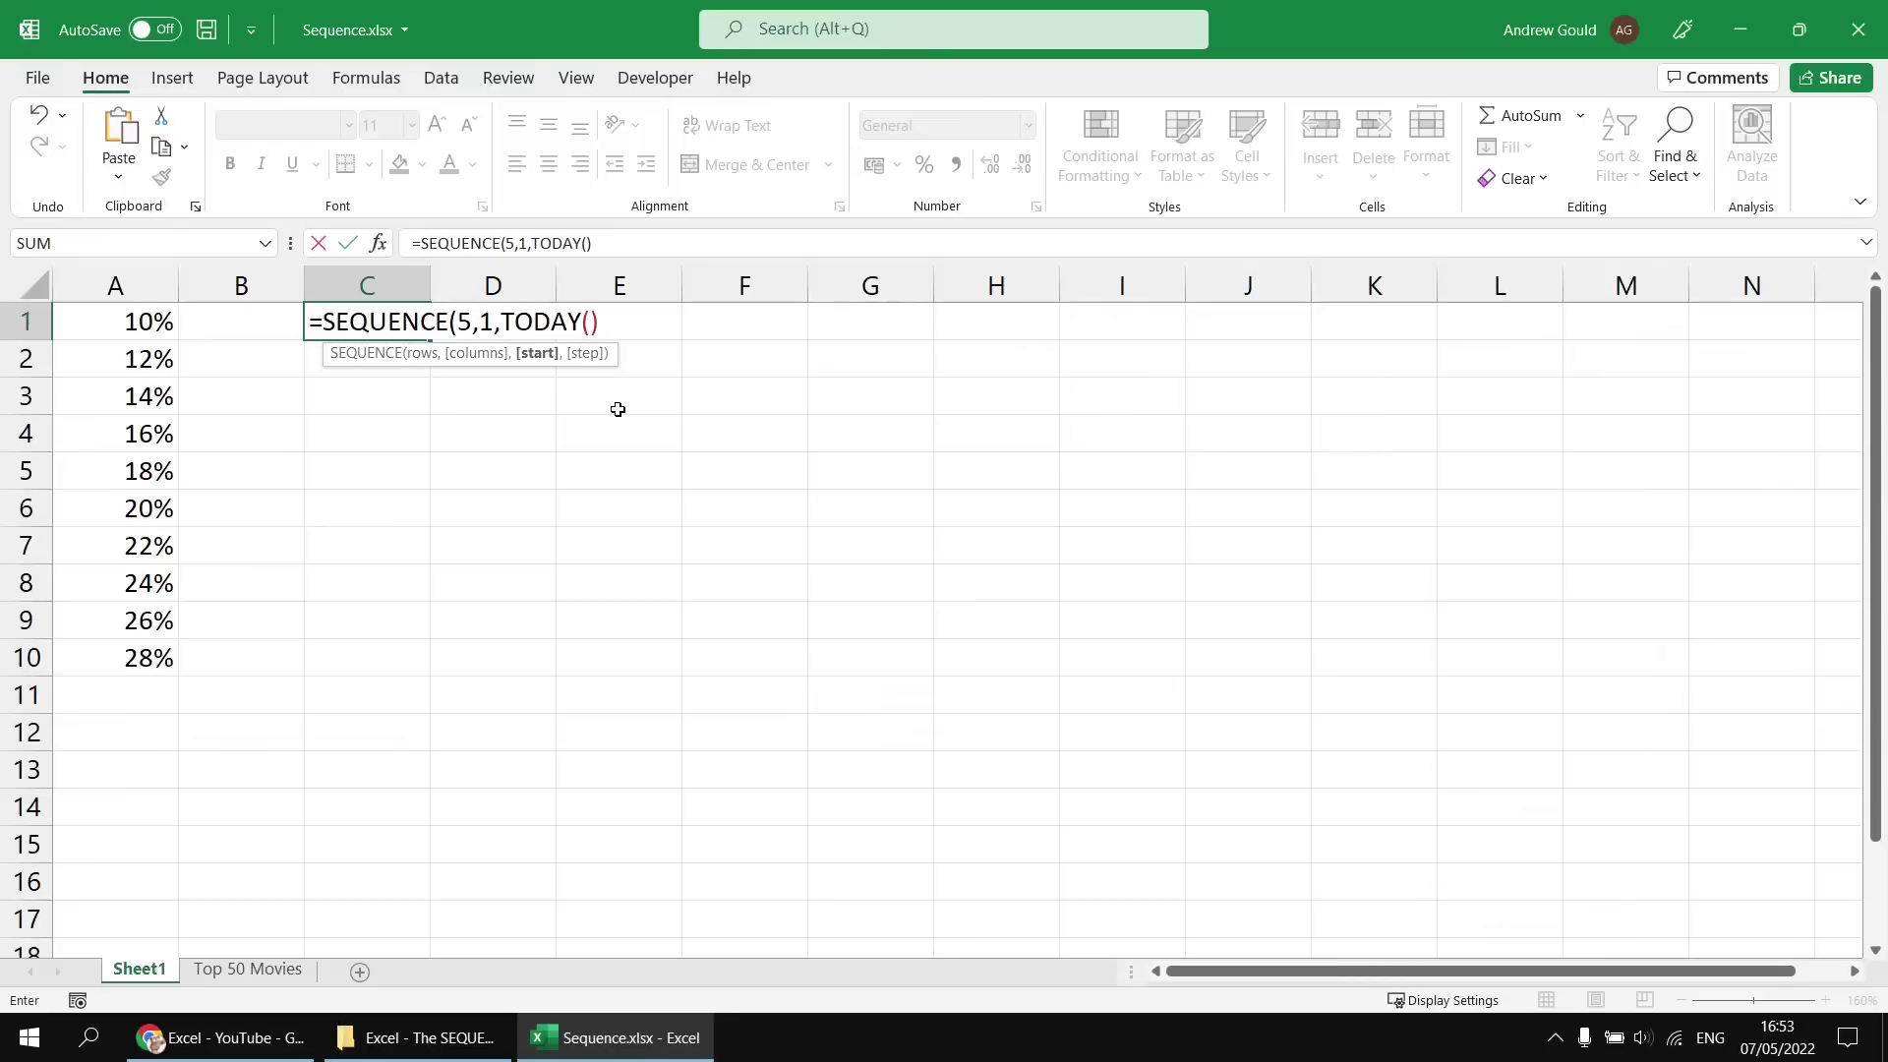
type(")")
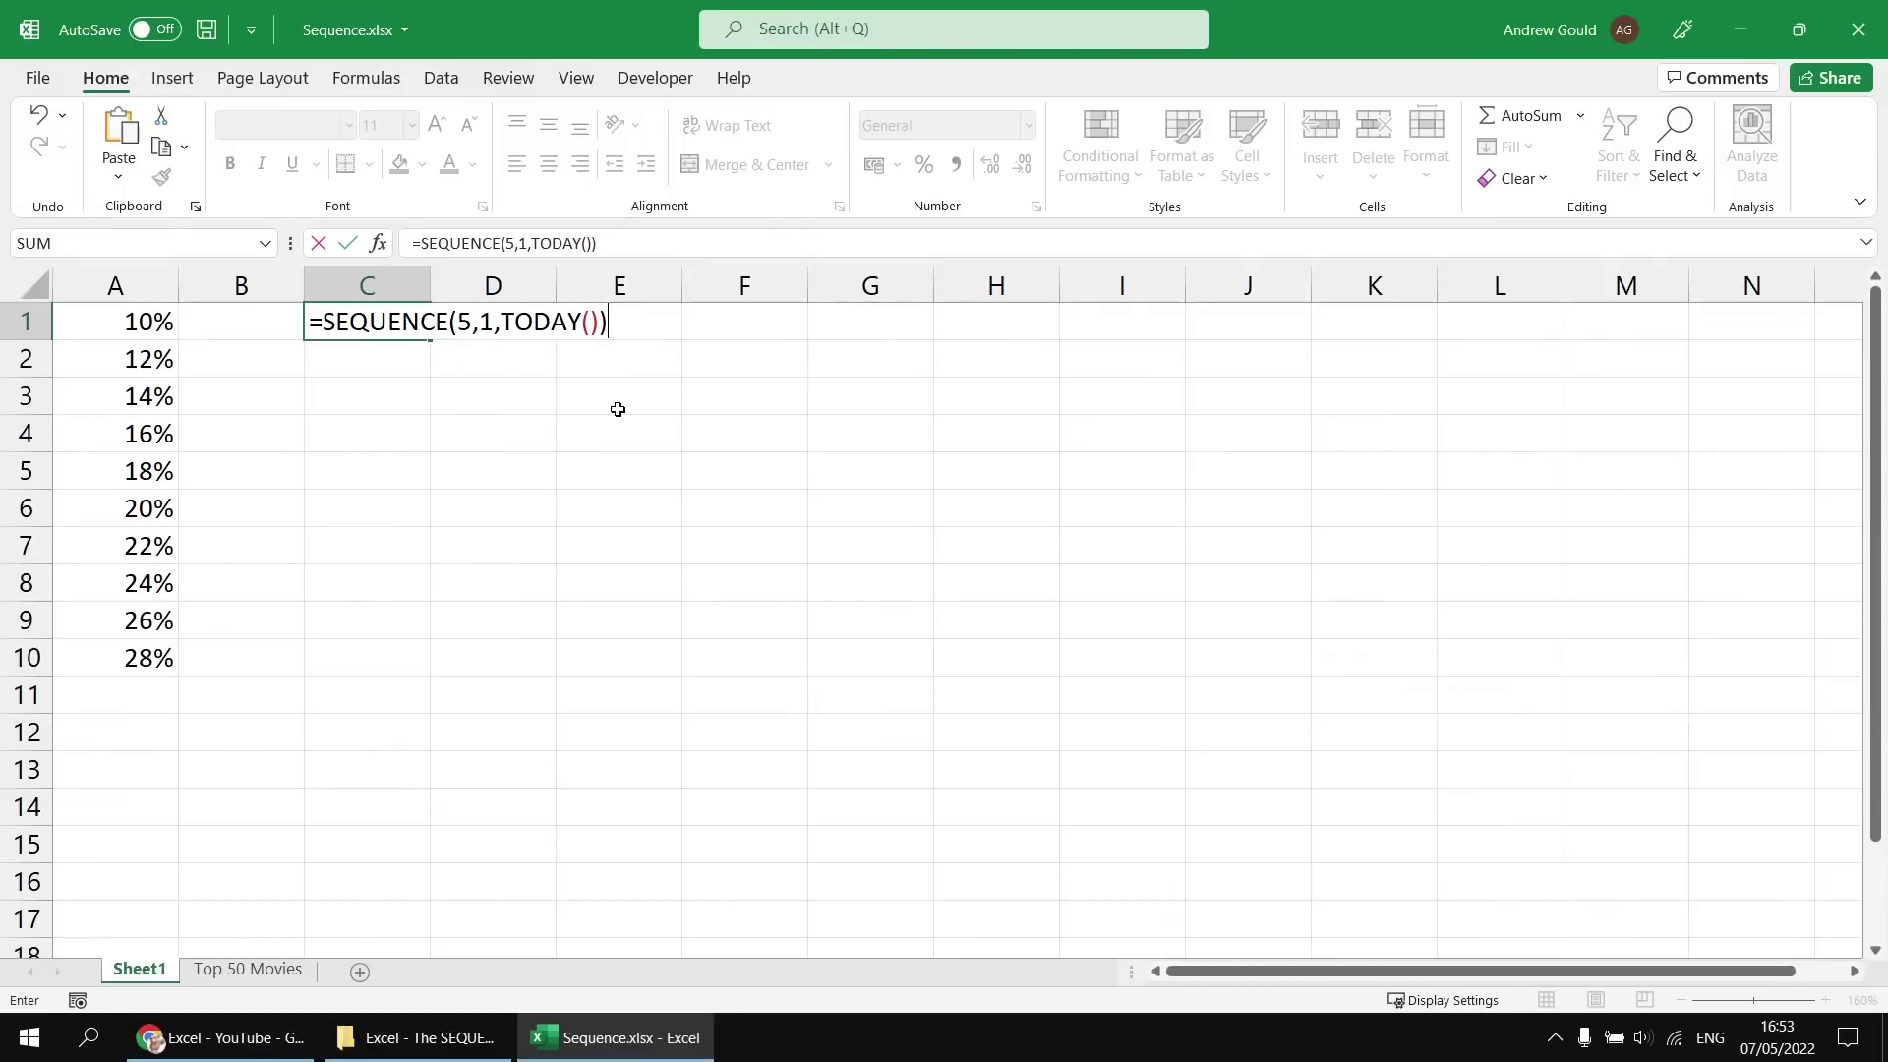
key("Return")
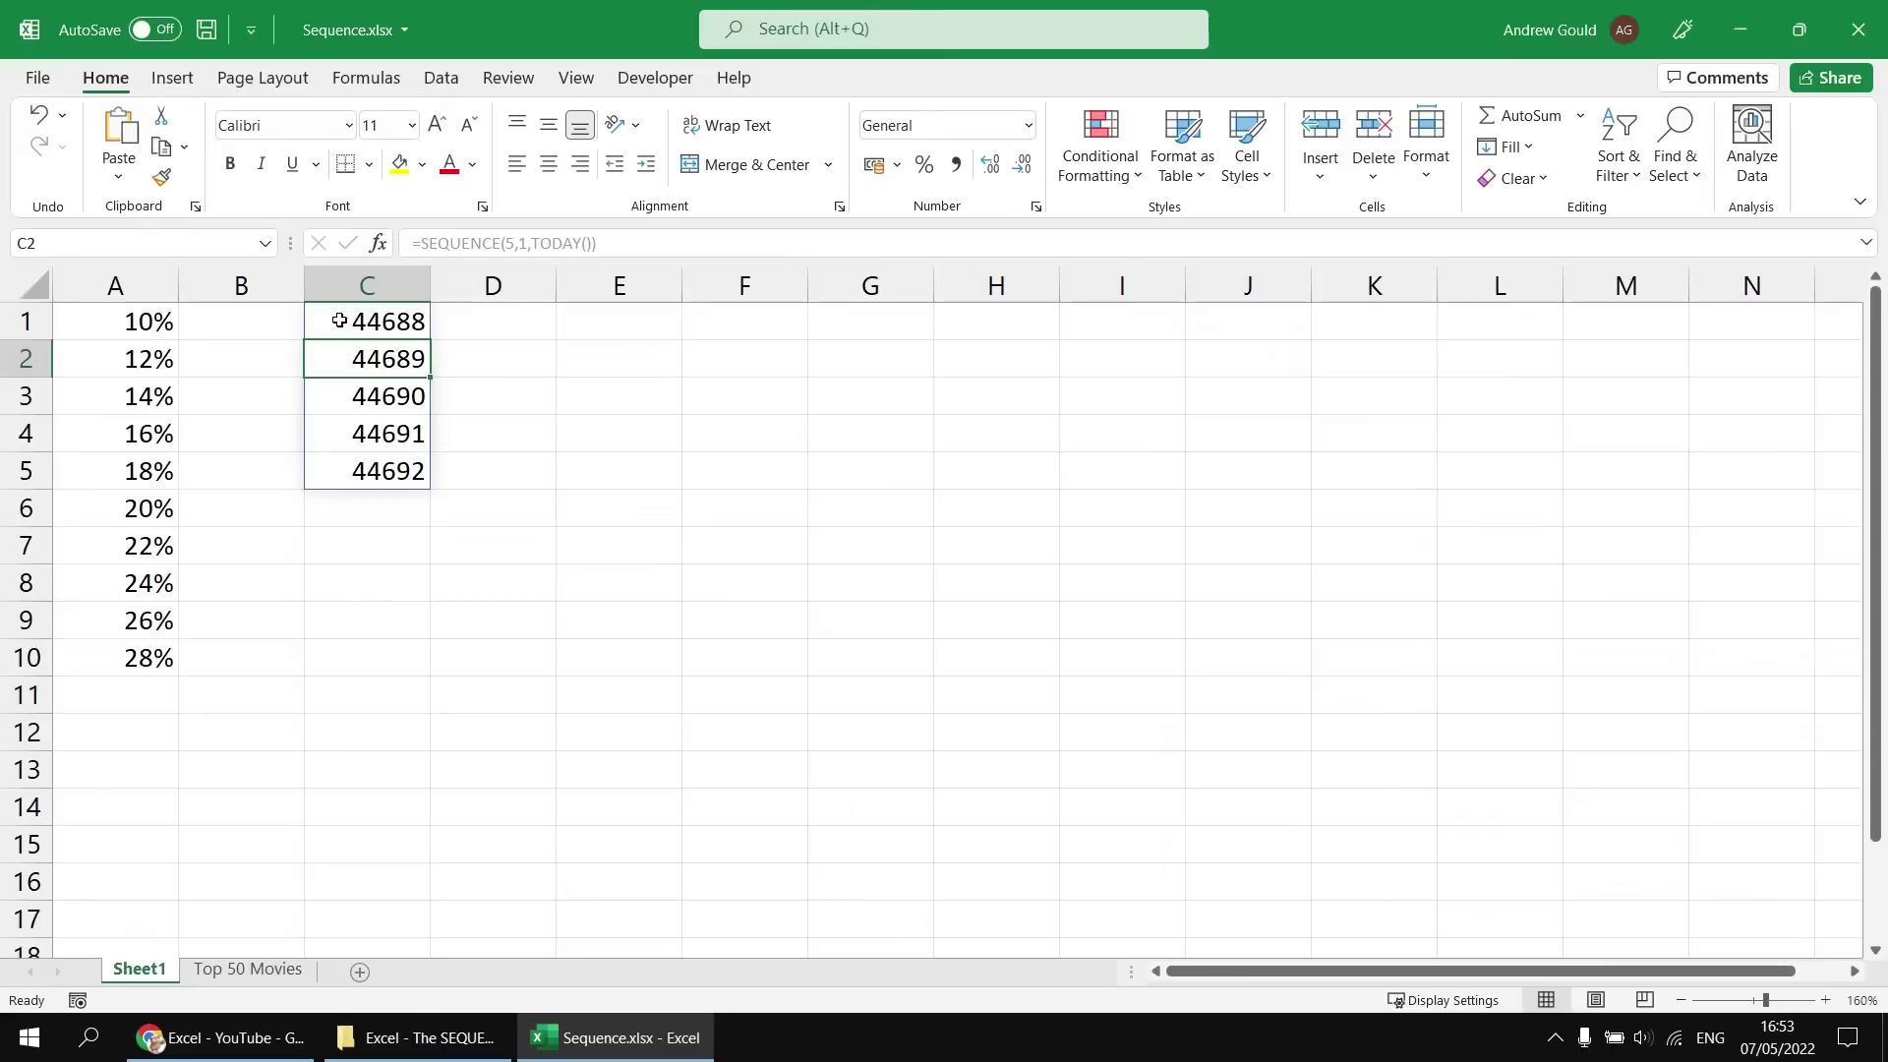
Format the date values in C1:C5 as Short Date
left_click_drag(339, 320, 343, 477)
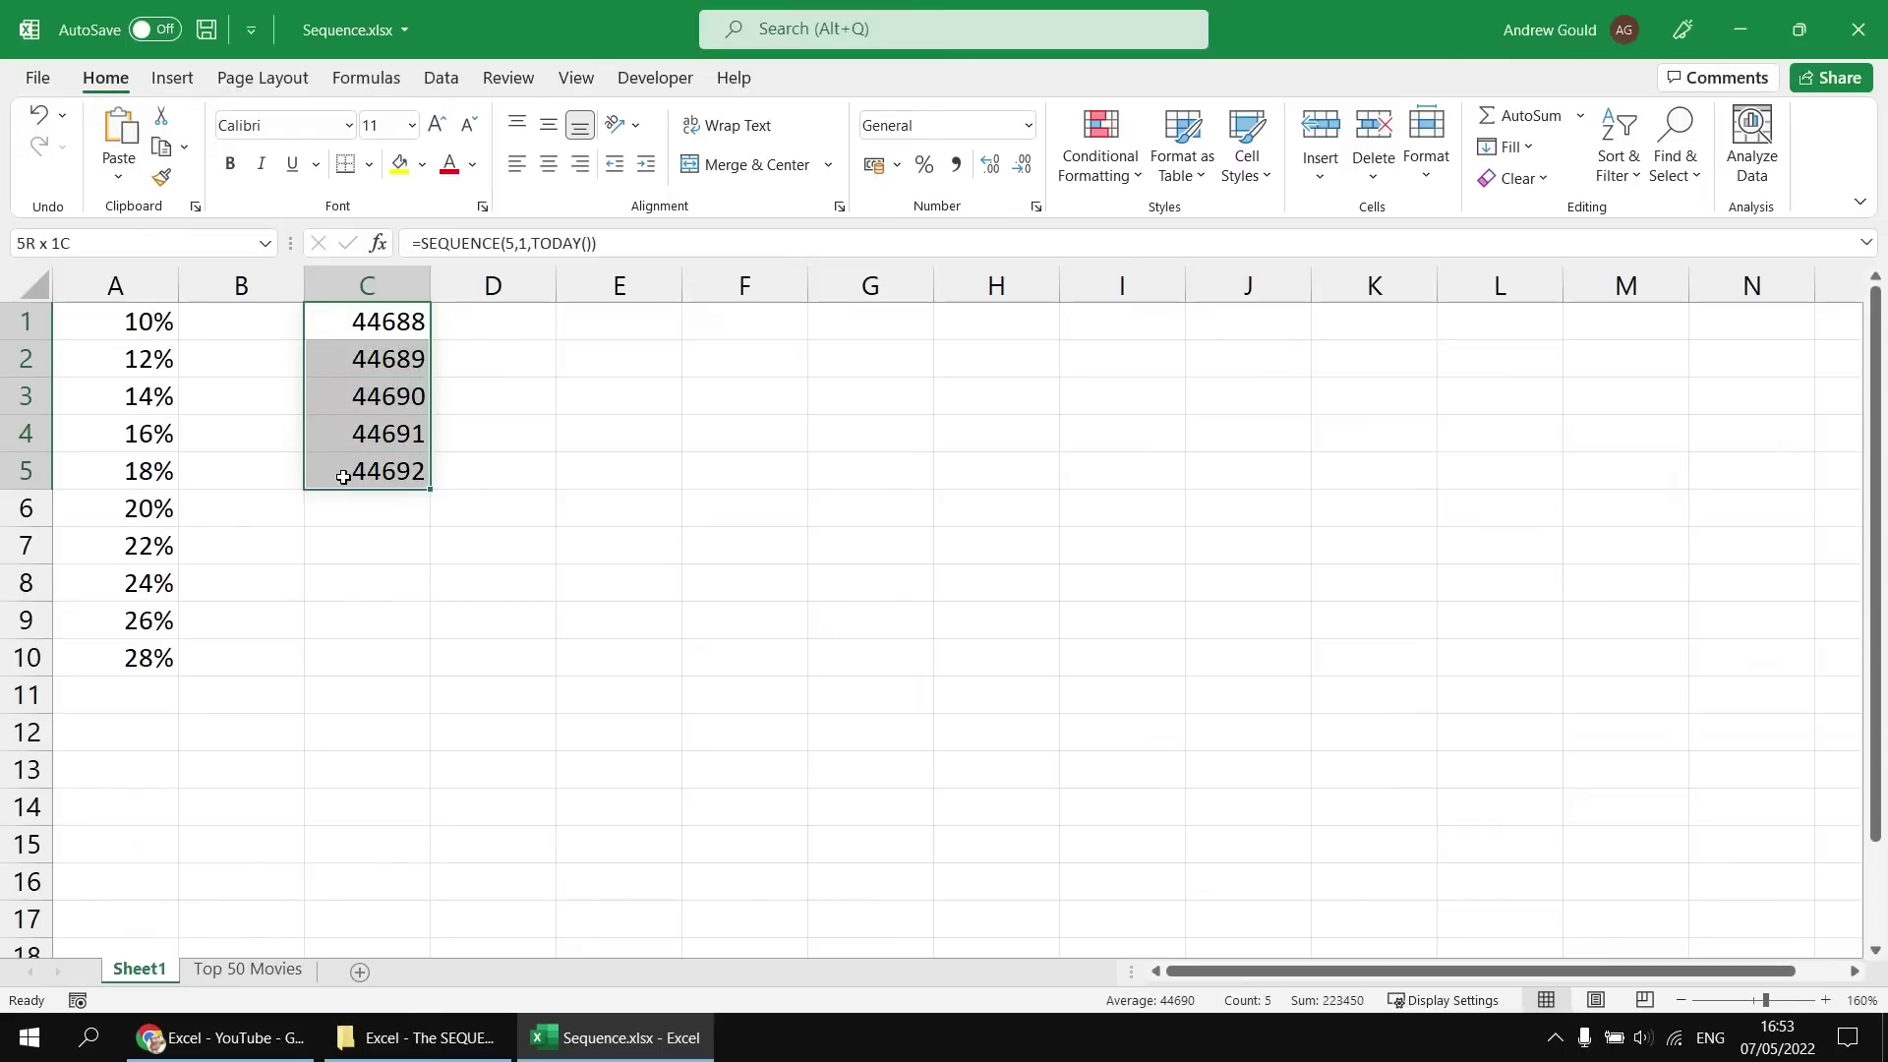
left_click(1027, 125)
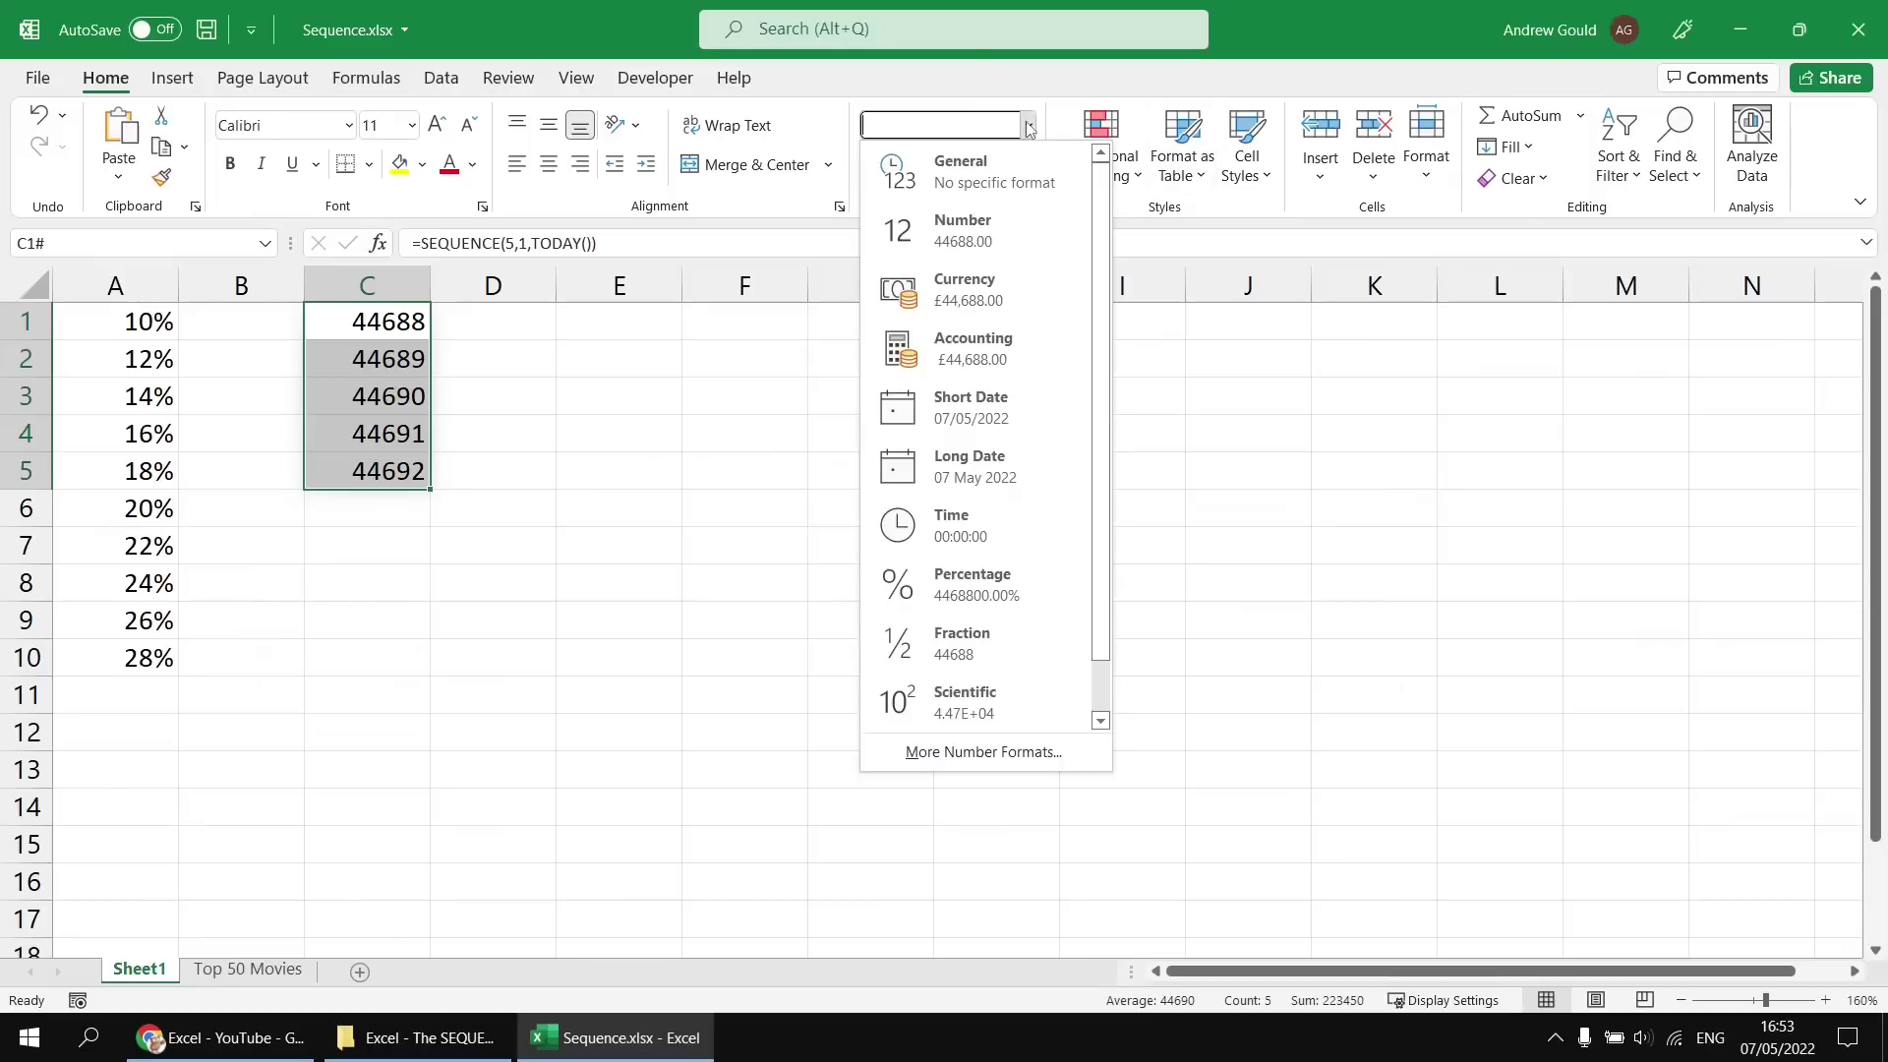
left_click(991, 434)
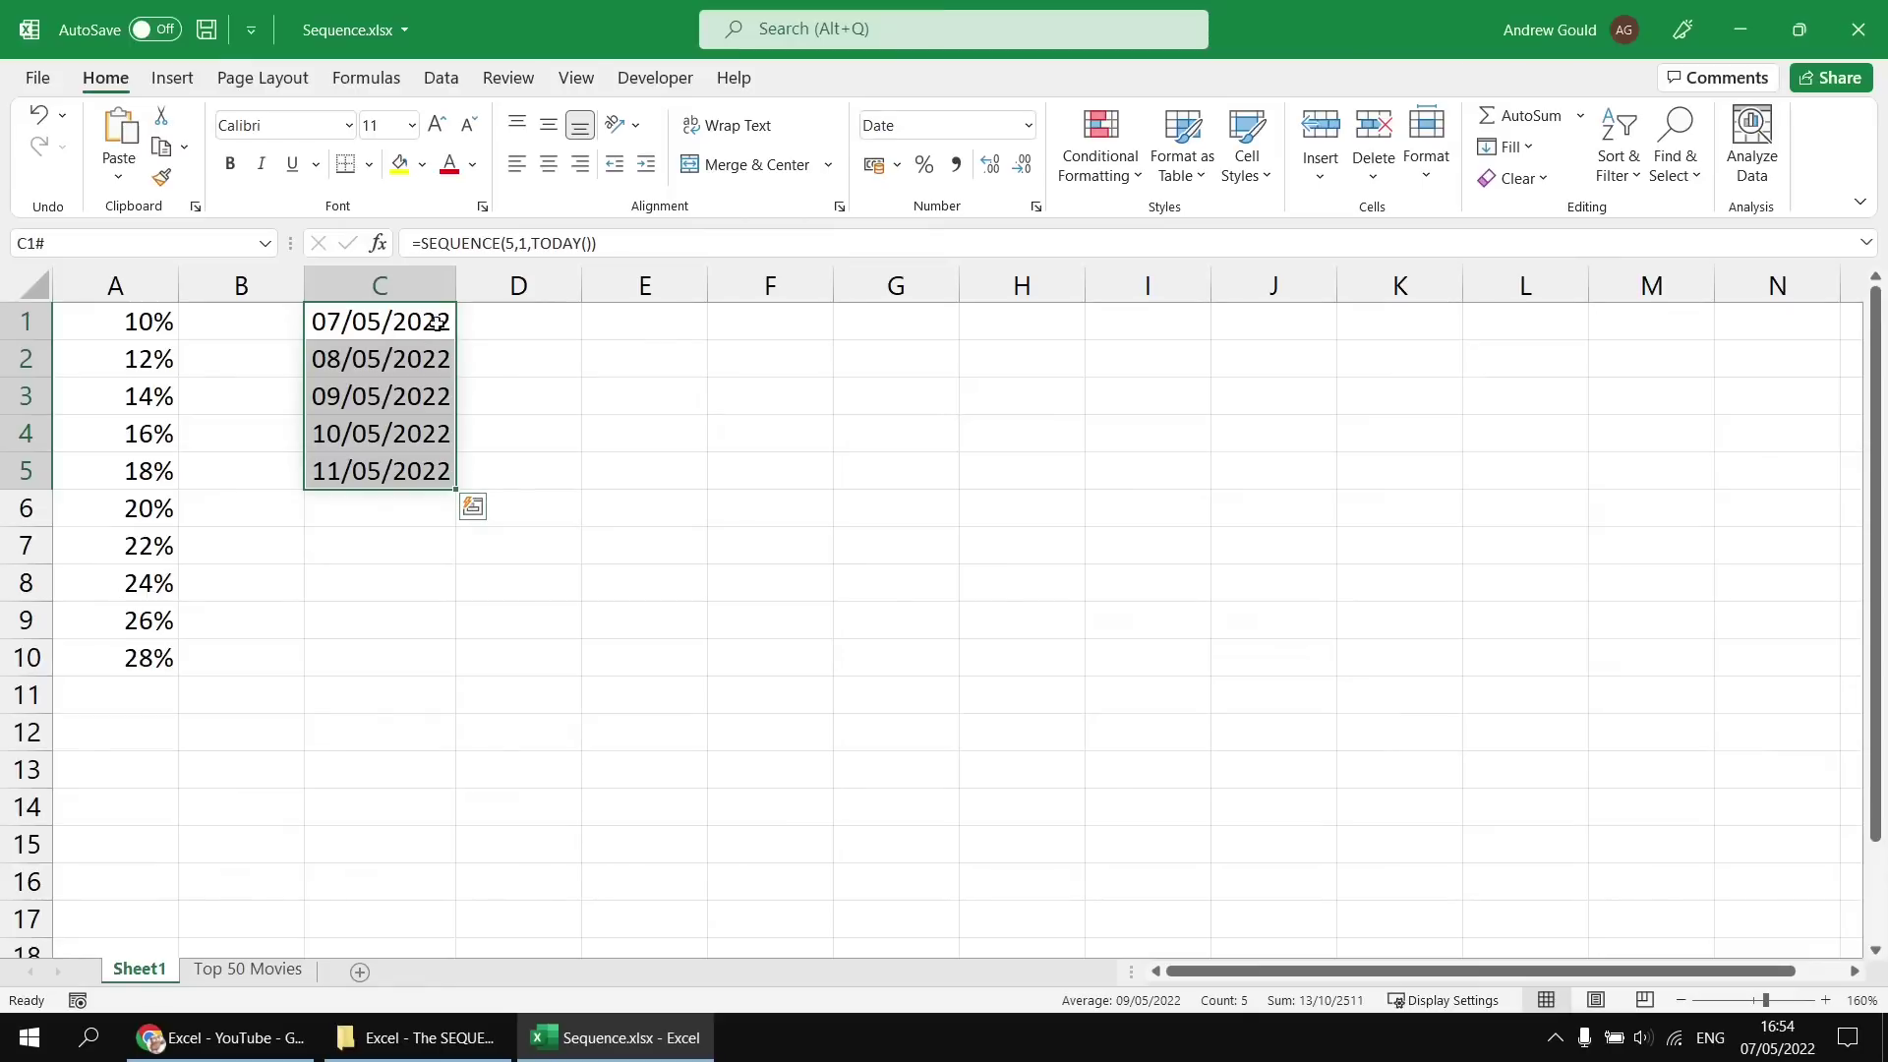
Add a step of 7 to the formula in C1, making =SEQUENCE(5,1,TODAY(),7), and check the weekly dates in C1:C5
left_click(399, 320)
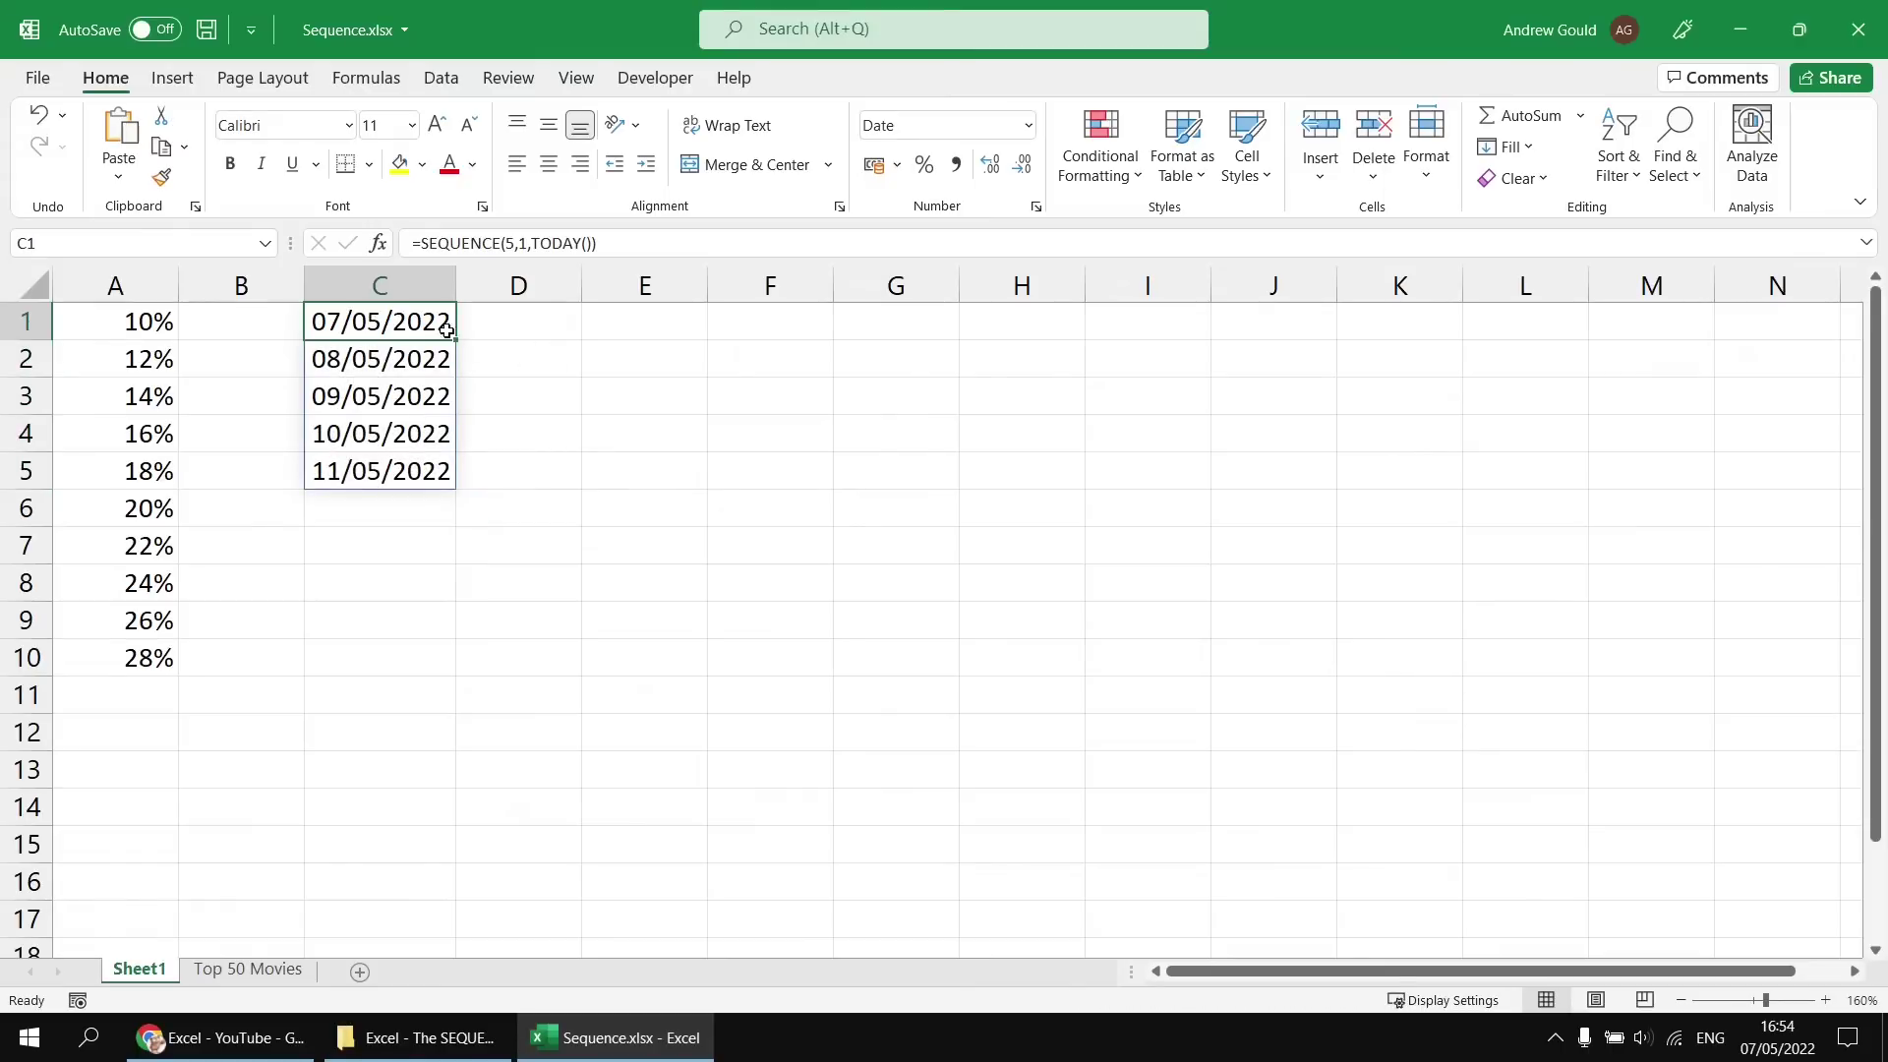
key("F2")
key("Left")
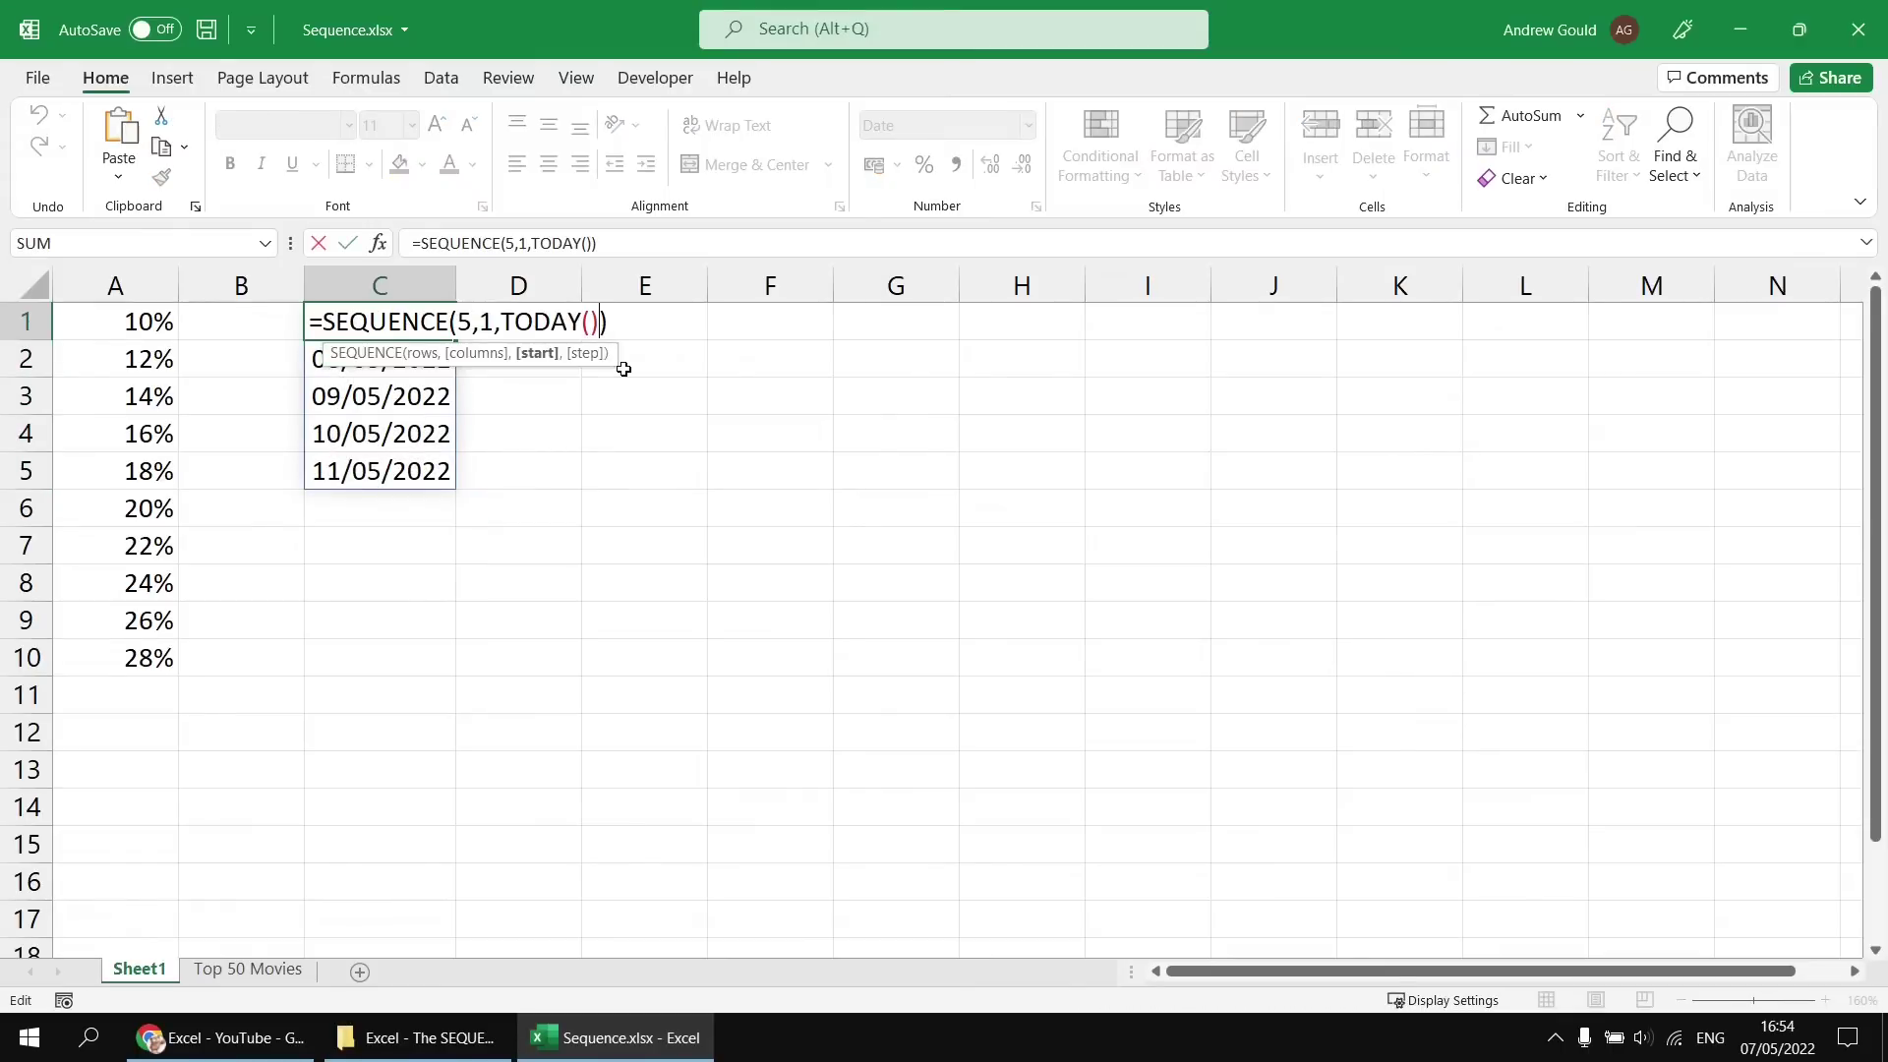
type(",7")
key("Return")
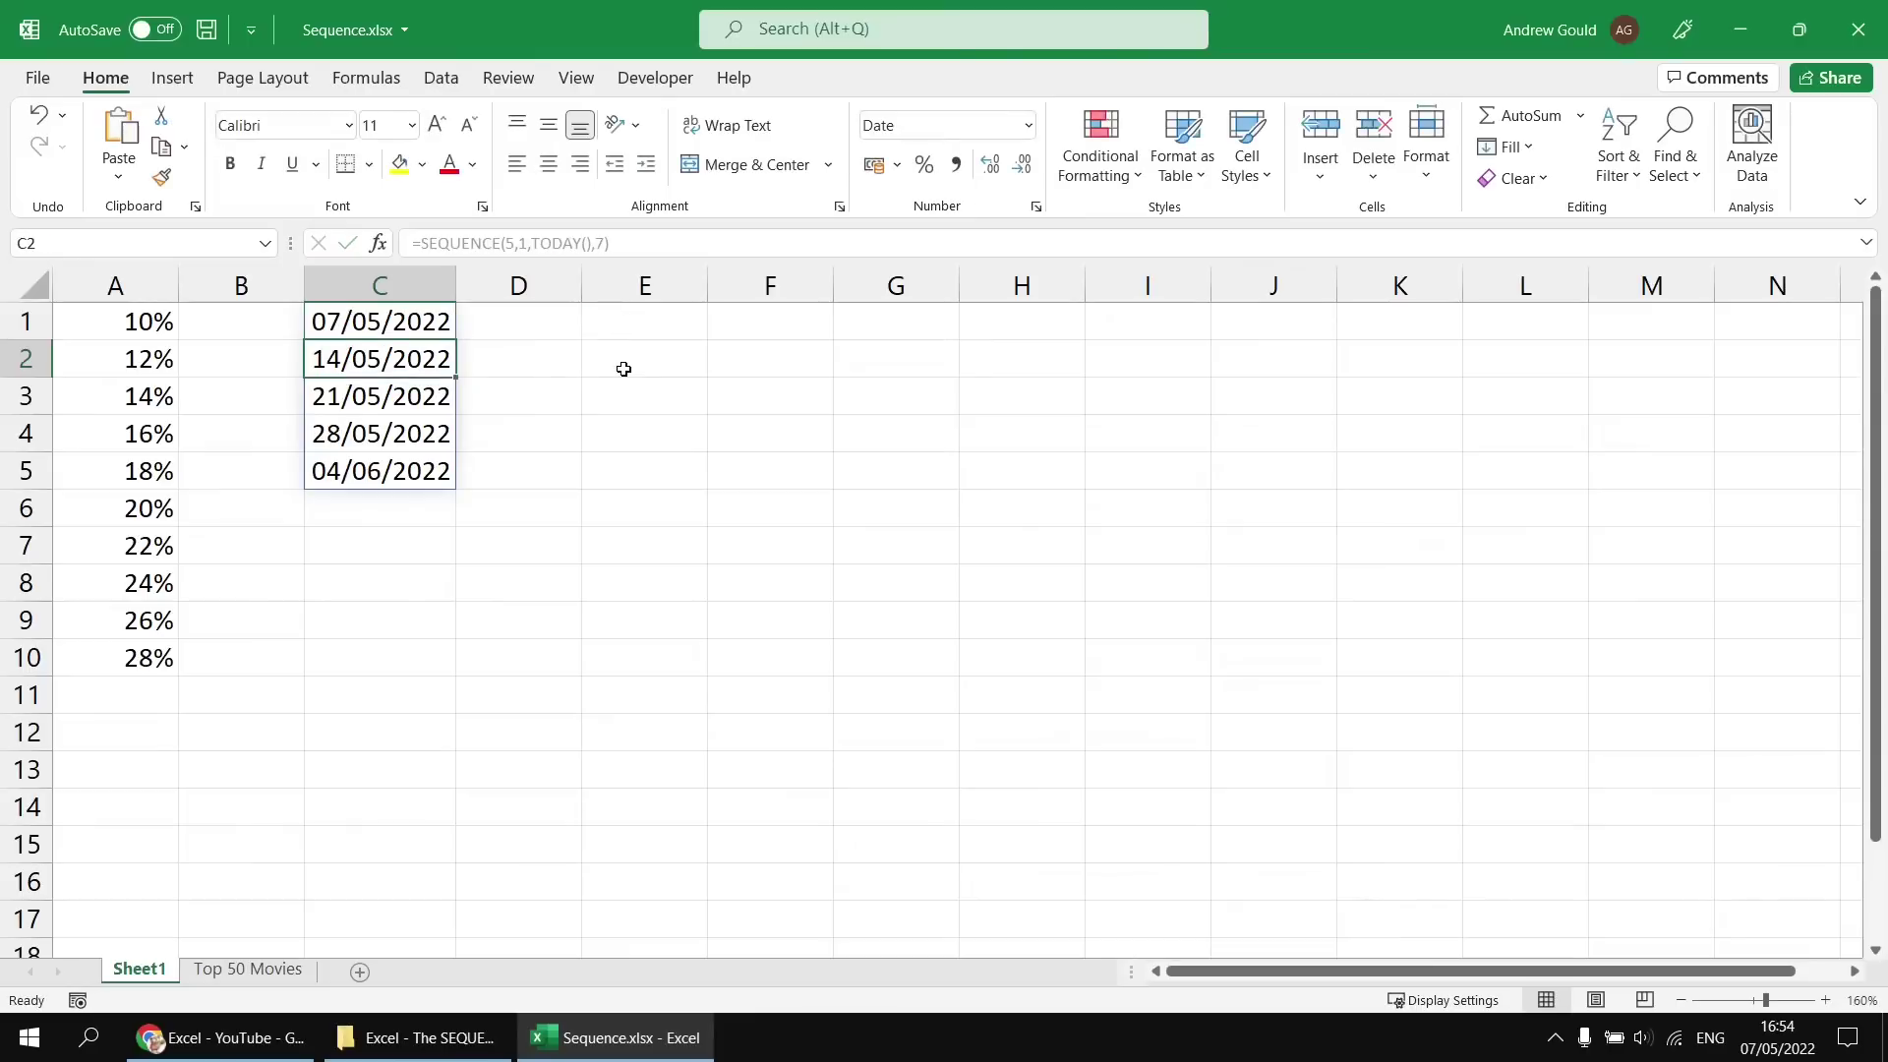
left_click(381, 324)
left_click(379, 358)
left_click(372, 398)
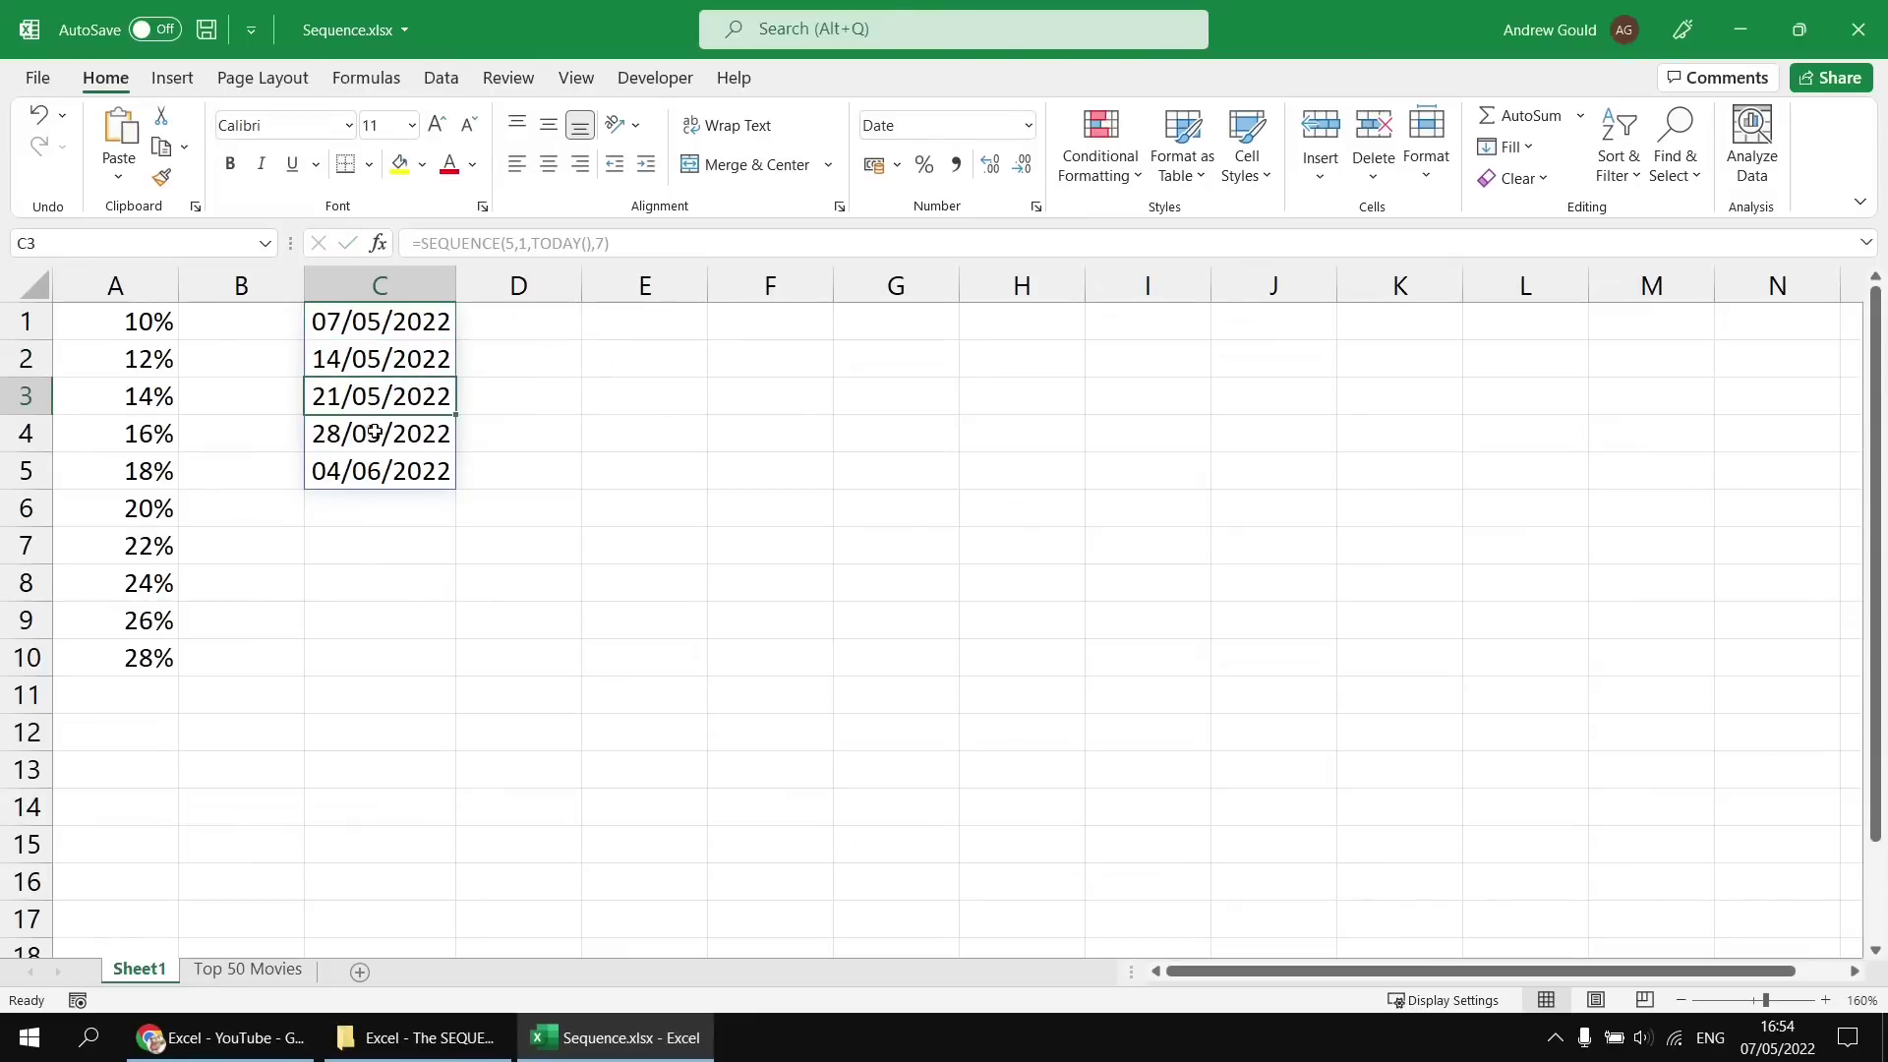
left_click(371, 434)
left_click(369, 470)
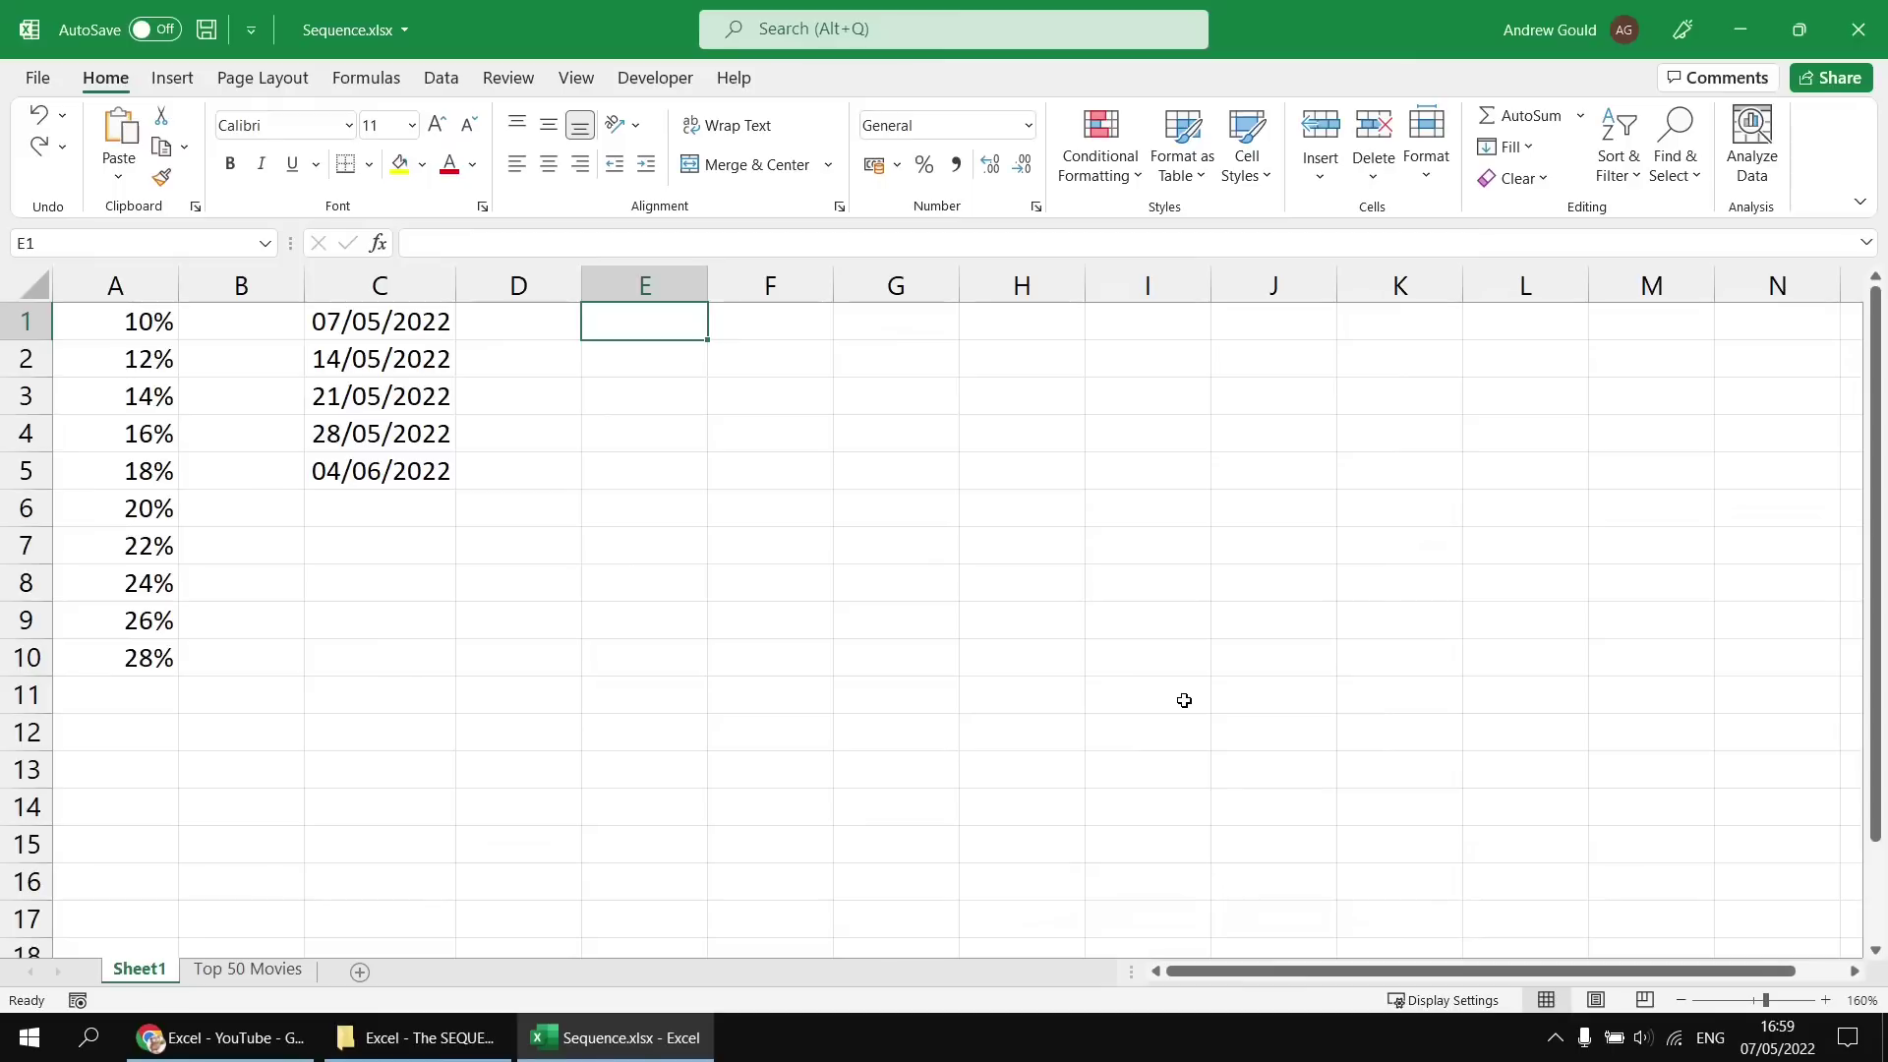
Enter =DATE(YEAR(TODAY()),4,1) in E1 to produce 1 April of the current year
type("=")
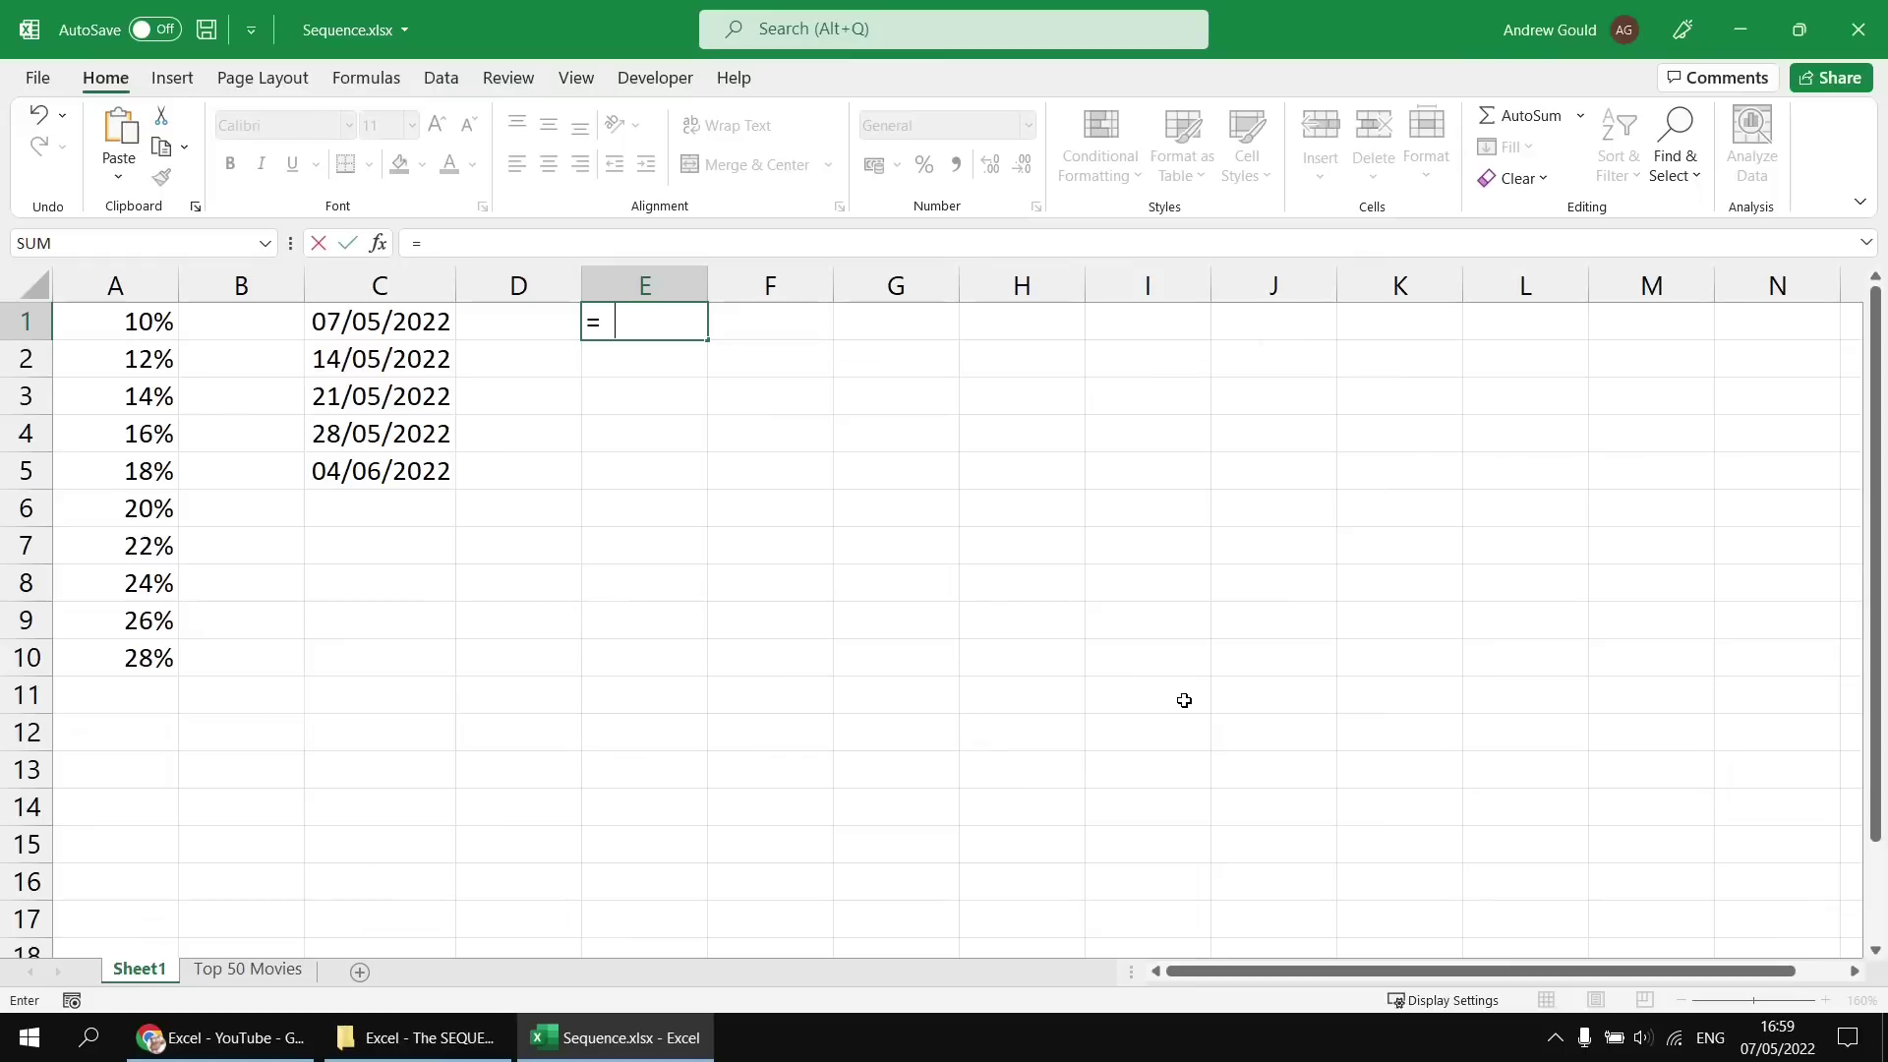
type("date")
key("Tab")
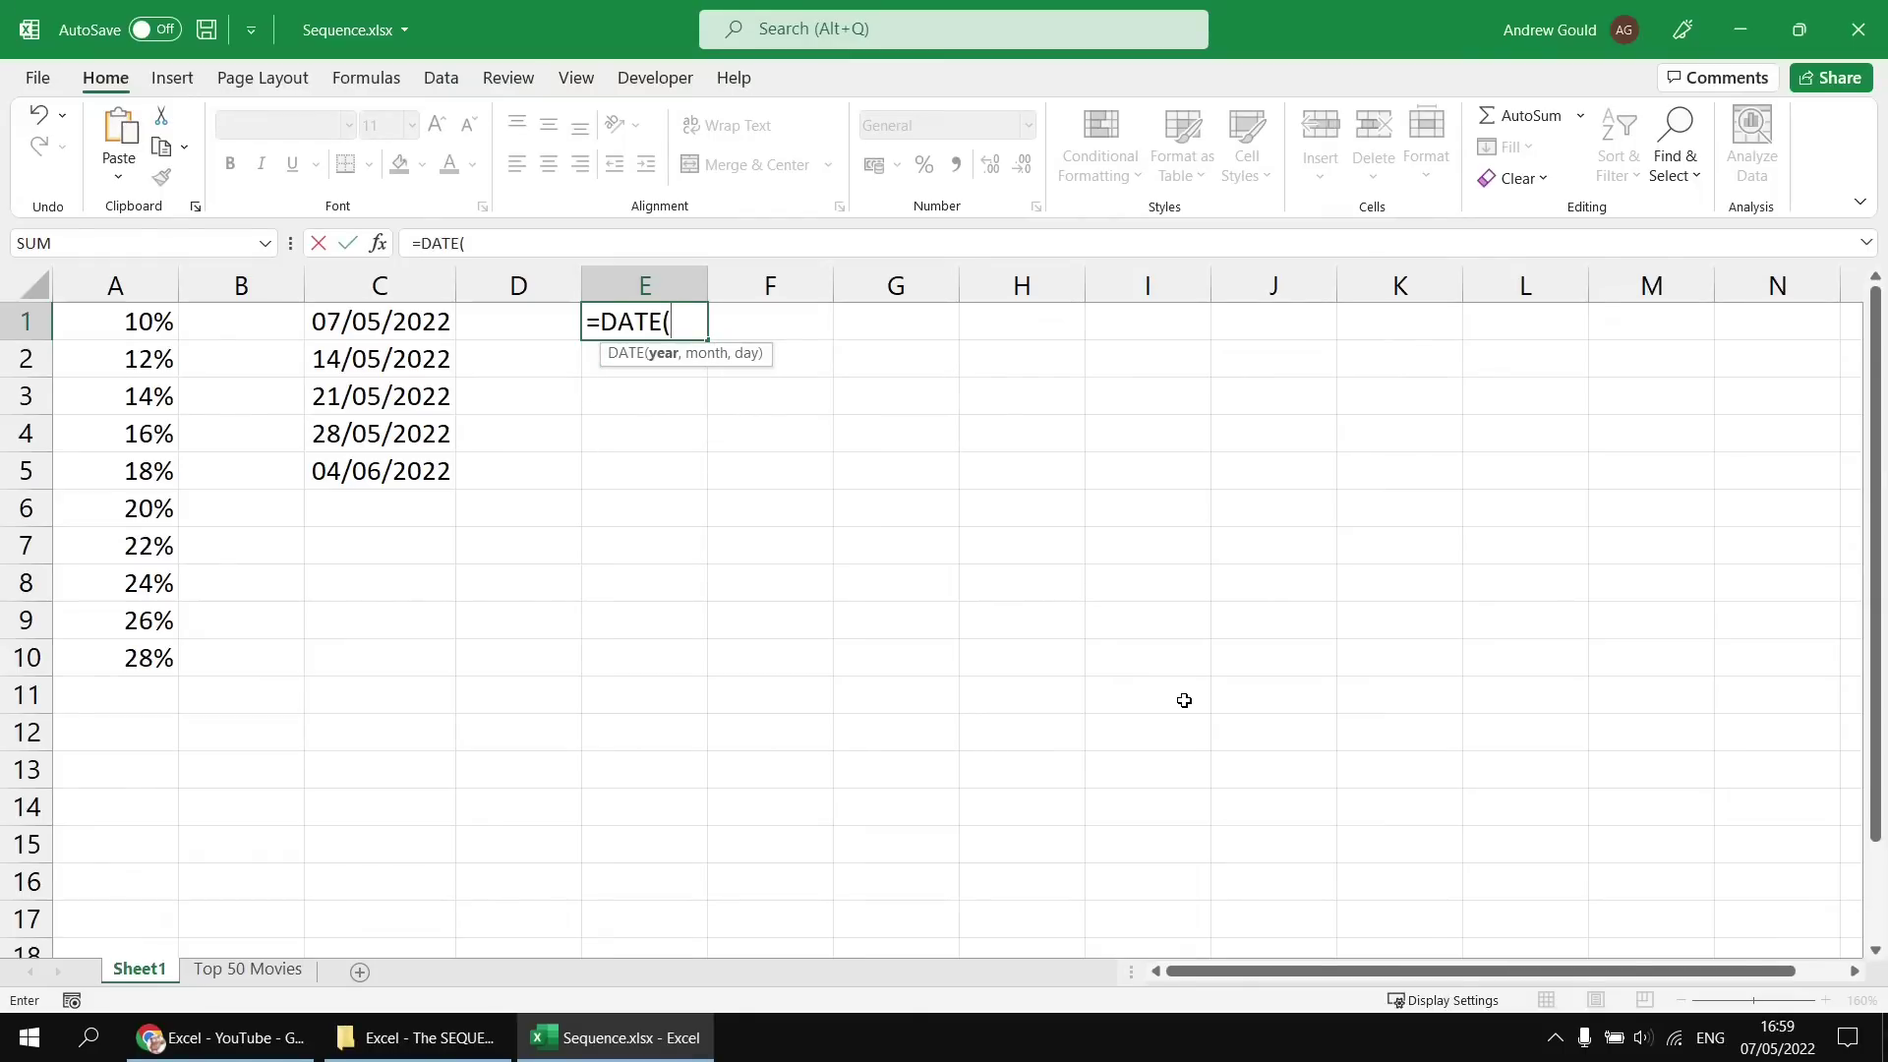
type("year")
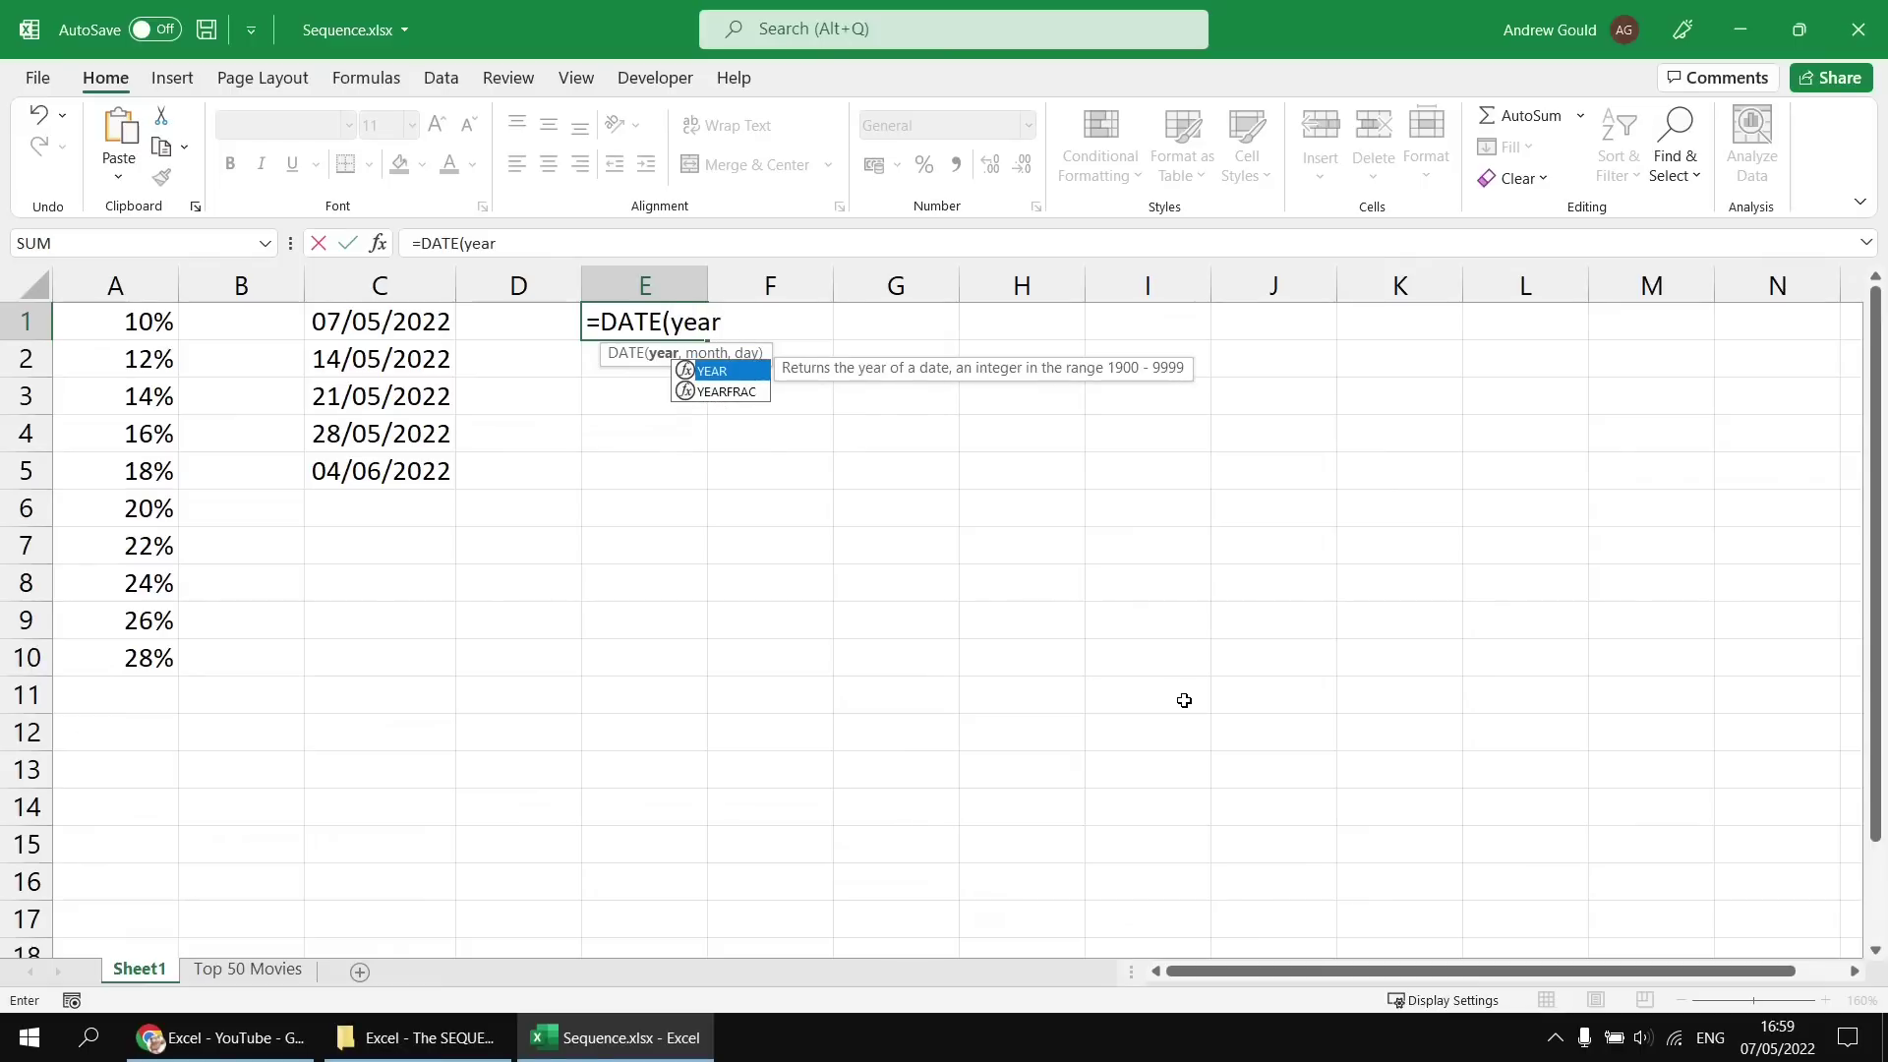
type("(")
type("tod")
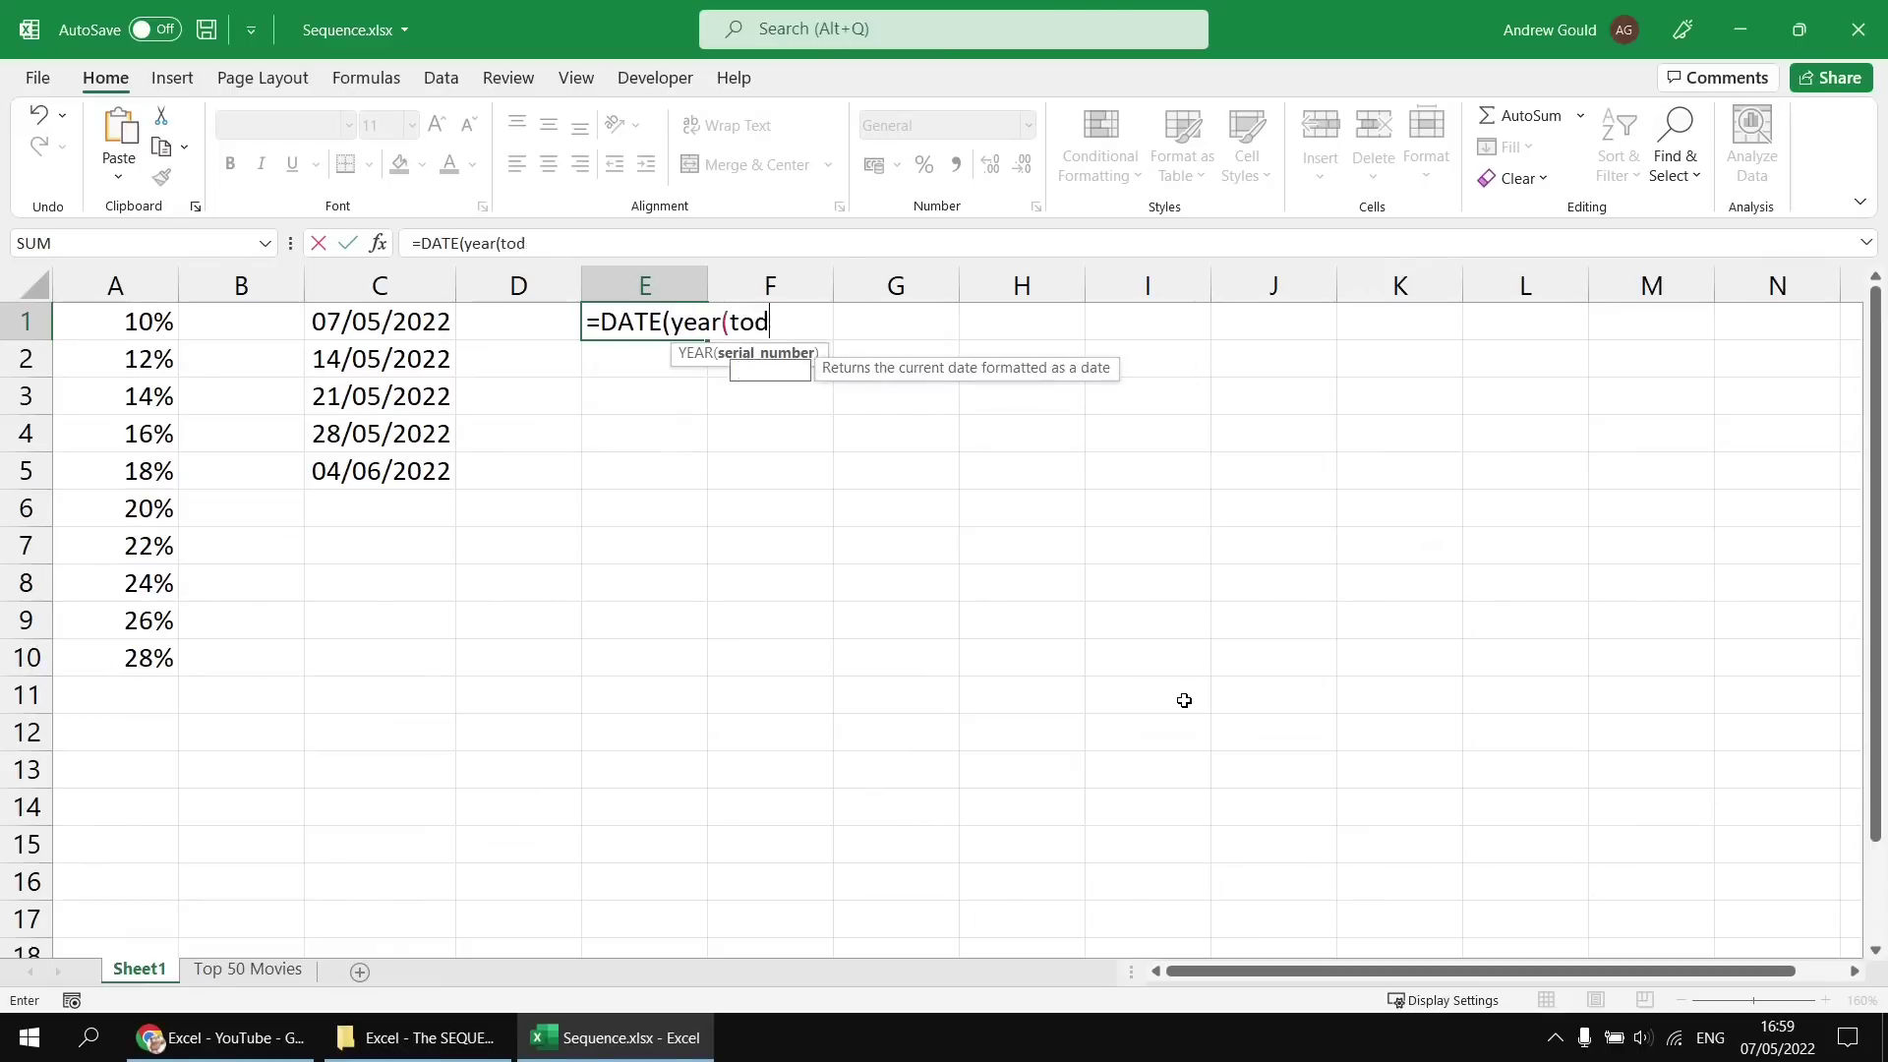
type("ay())")
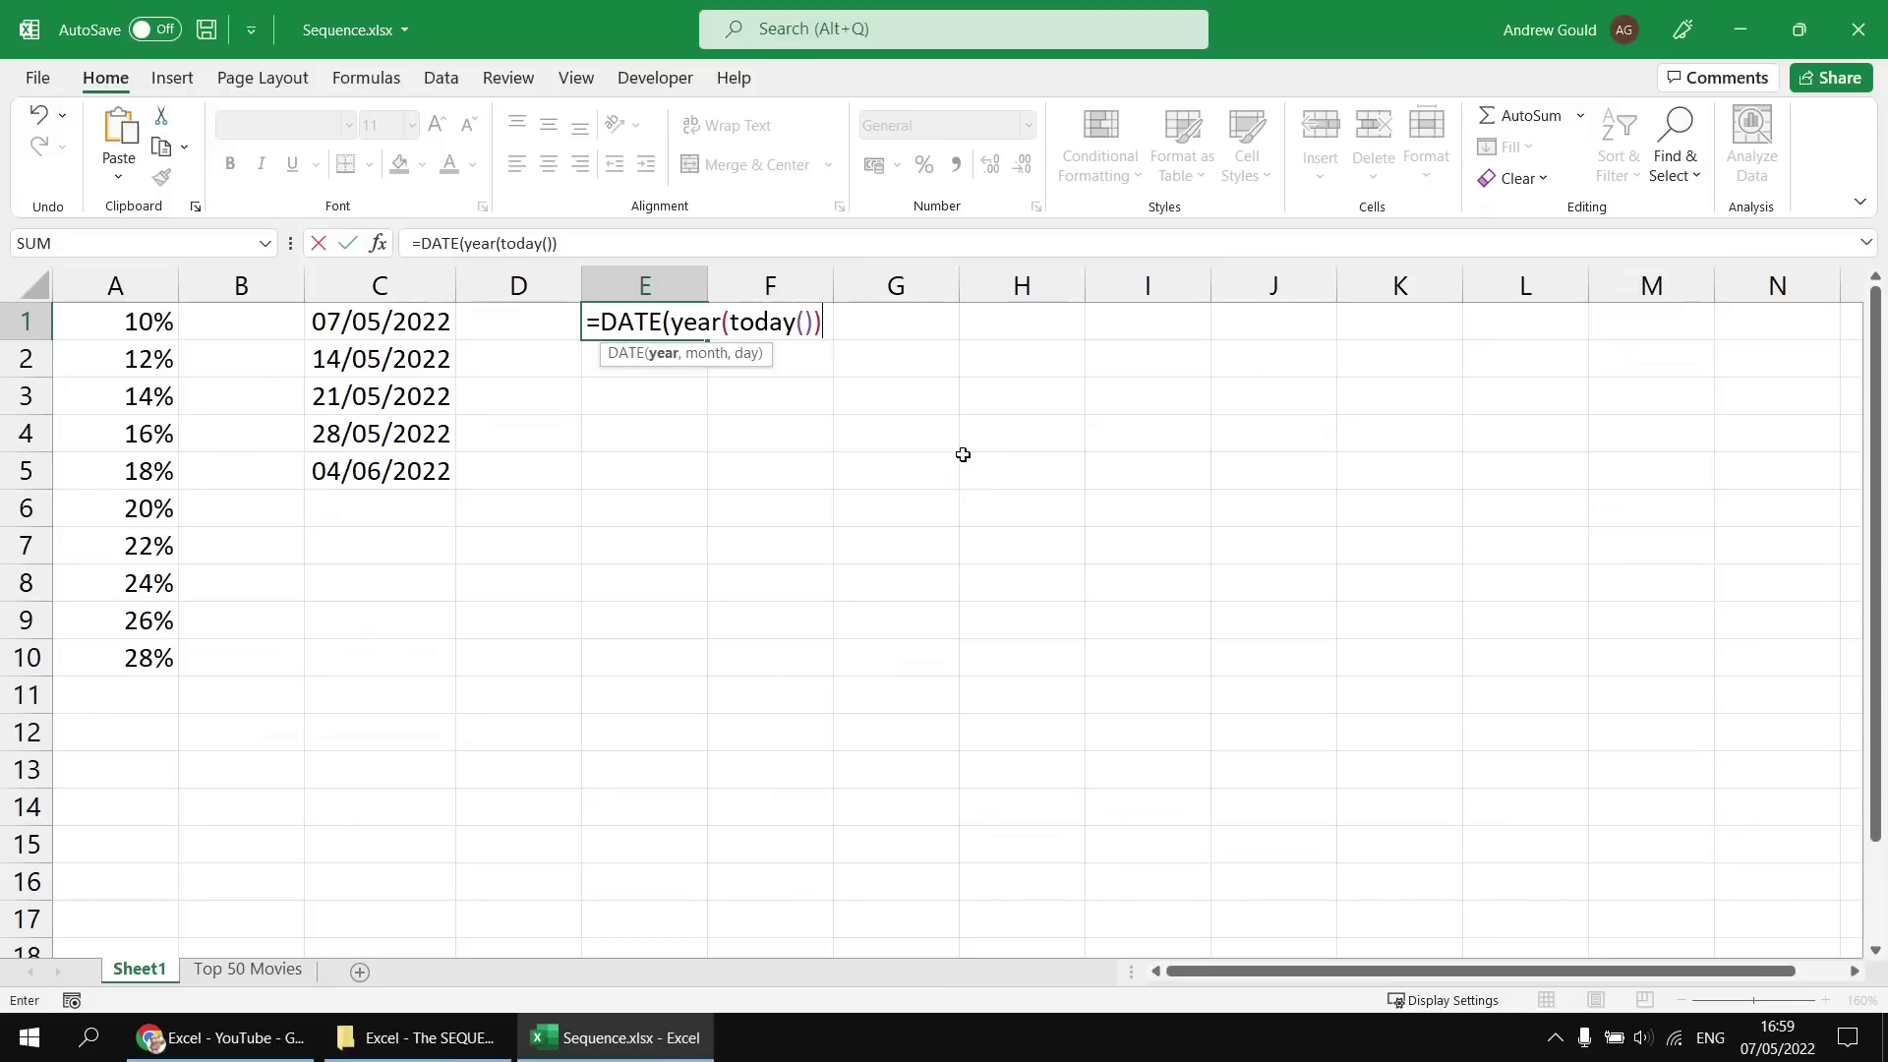
type(",4,1)")
key("Return")
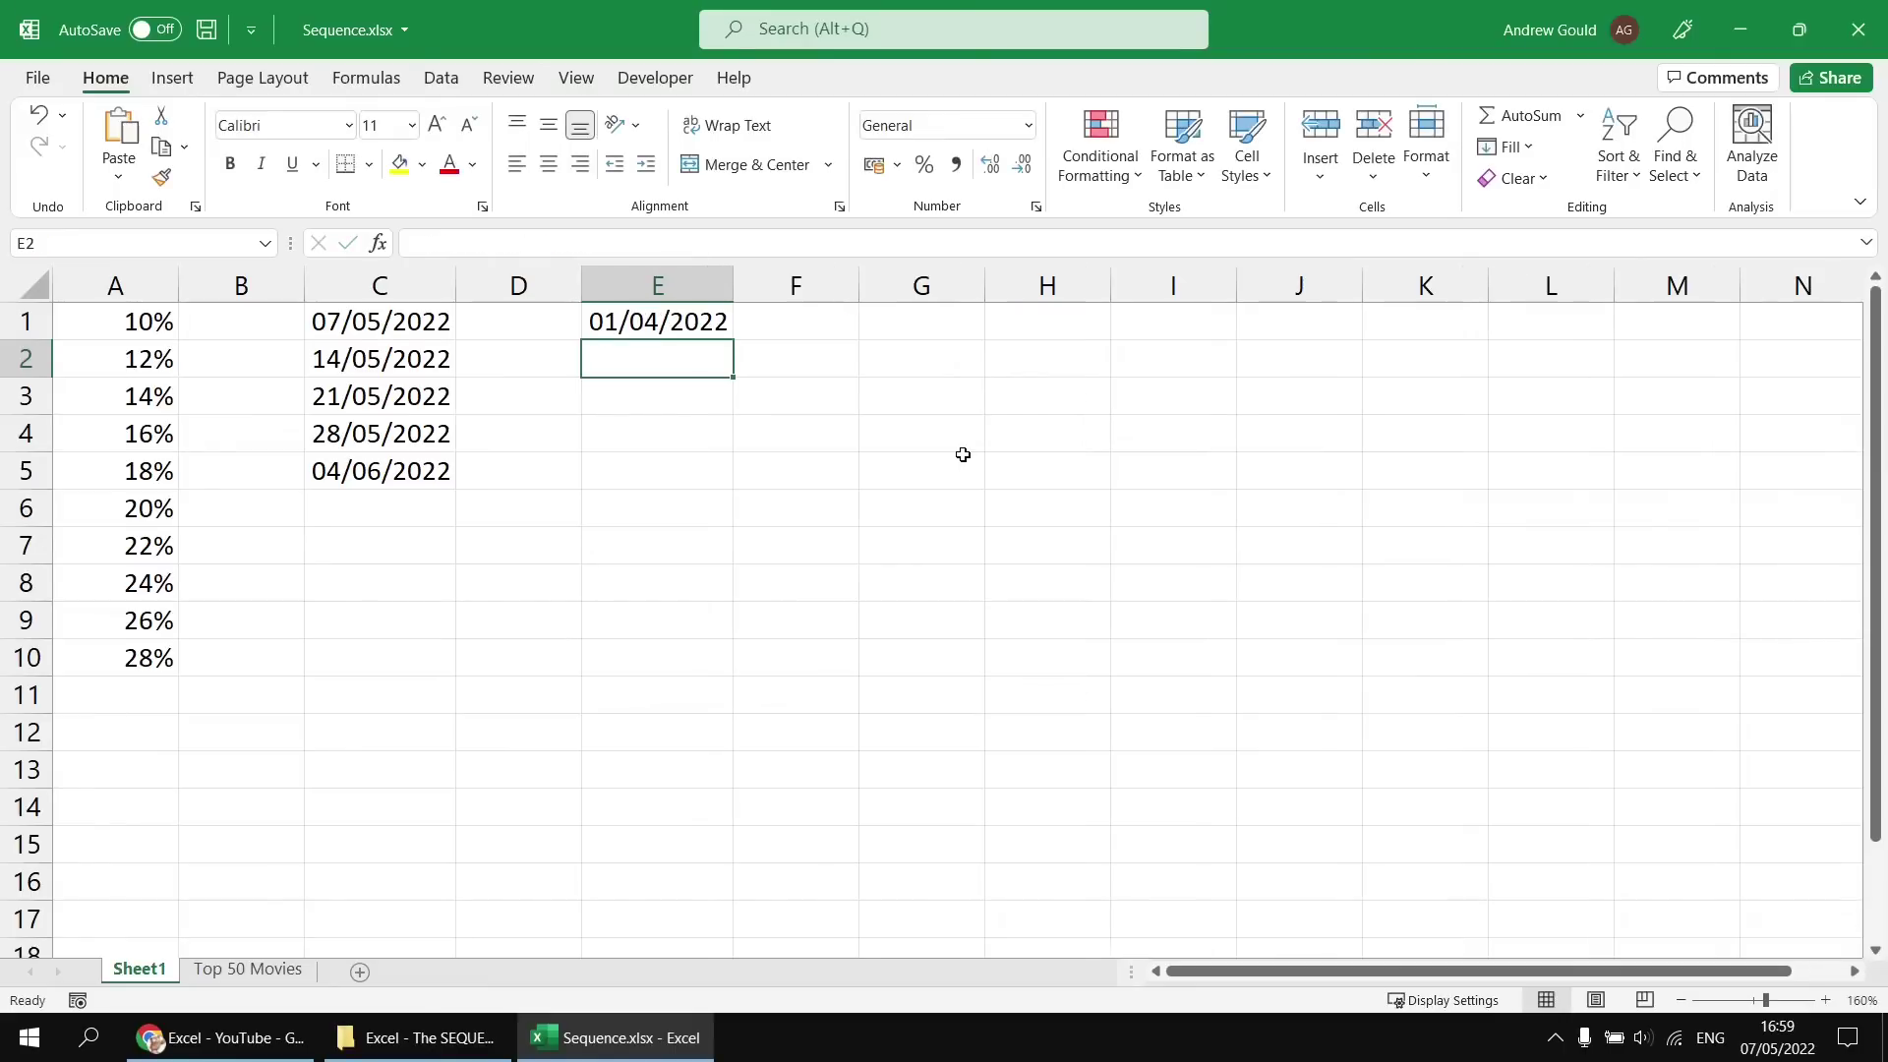
Replace the month argument of the DATE formula in E1 with SEQUENCE(1,12,4,1), making =DATE(YEAR(TODAY()),SEQUENCE(1,12,4,1),1)
key("Up")
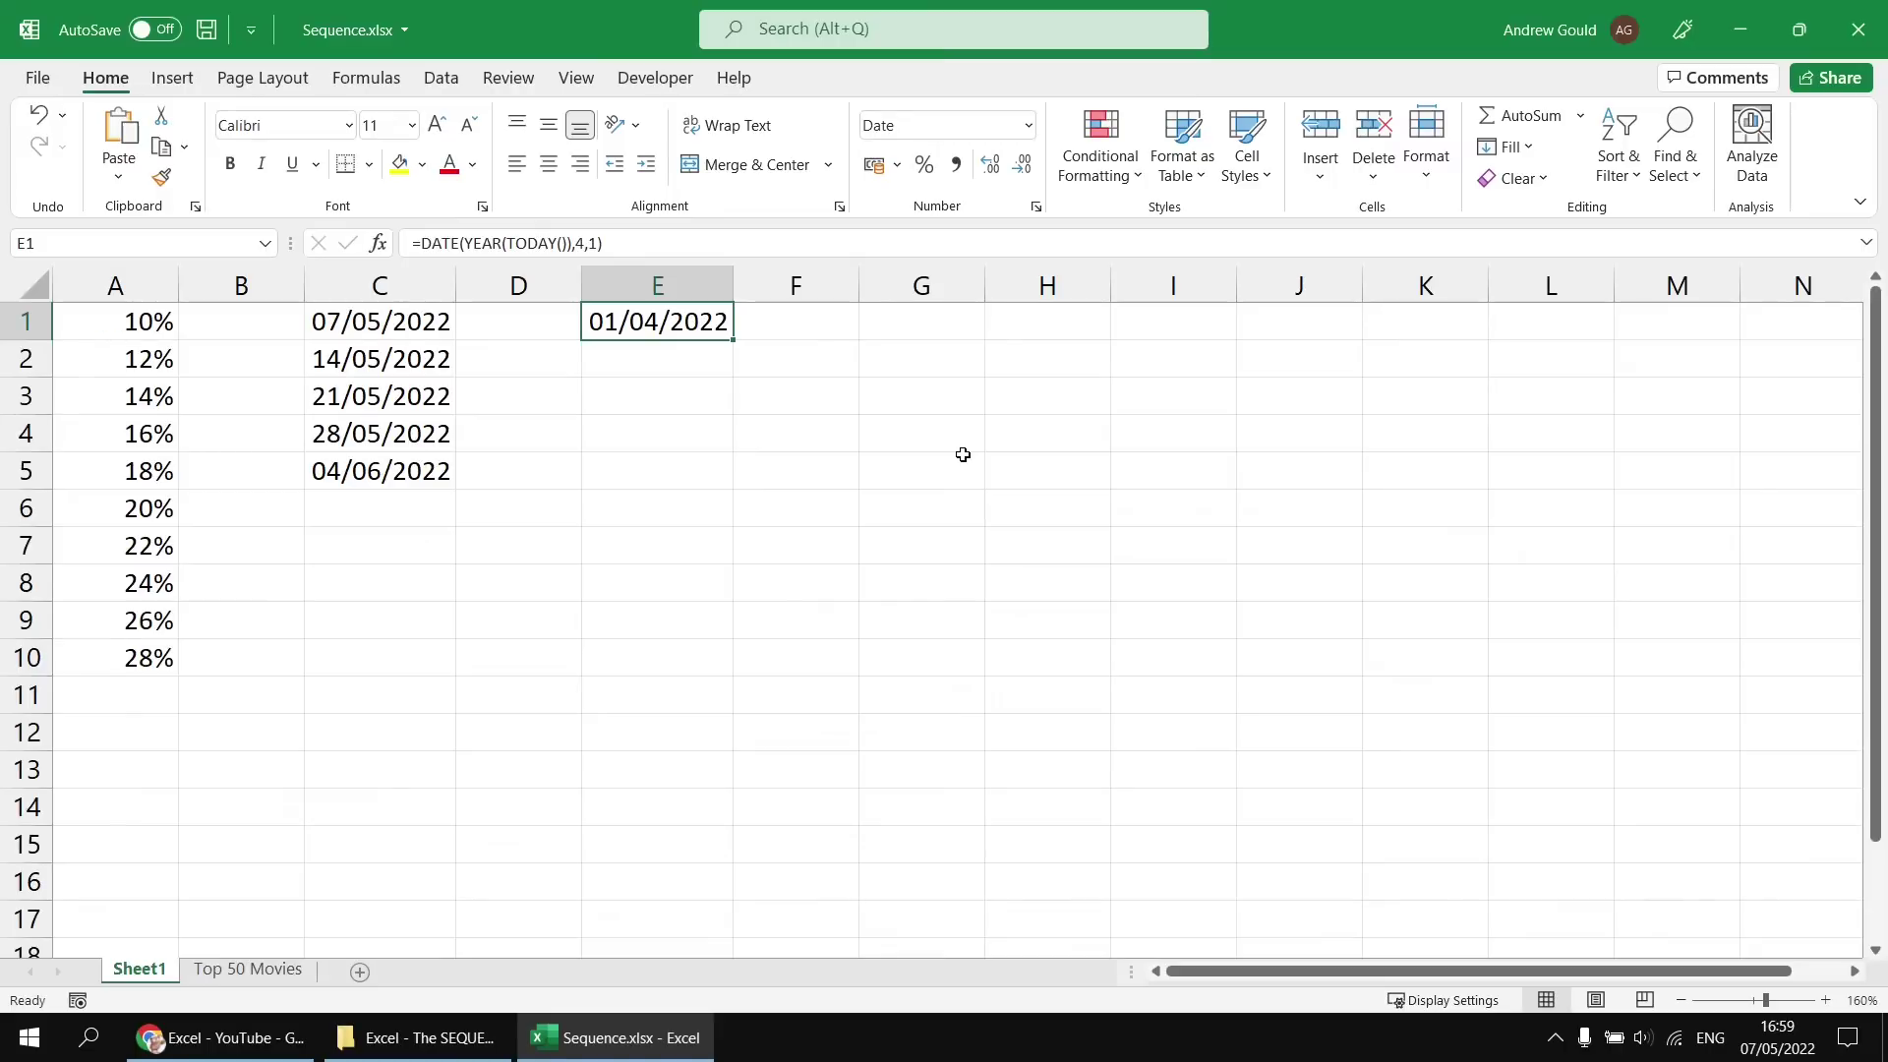
key("F2")
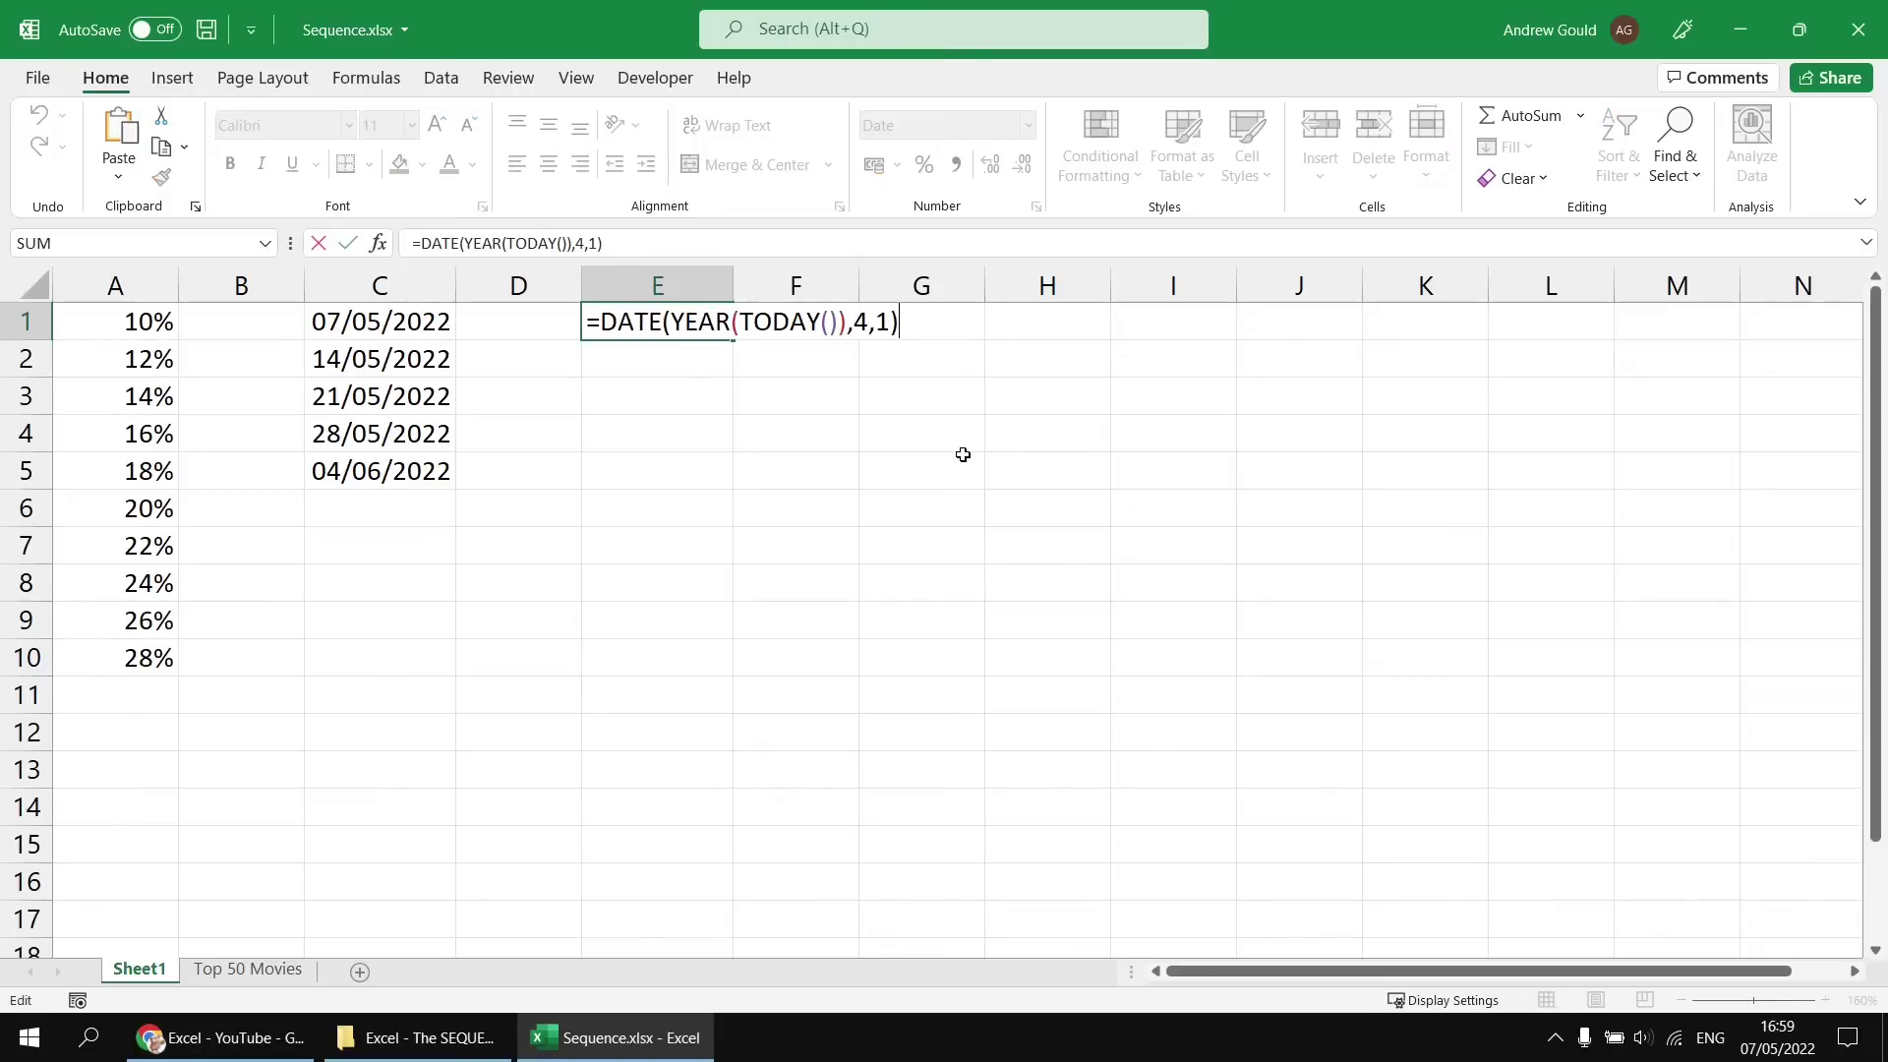
key("Left")
key("Left")
key("Left")
key("shift+Left")
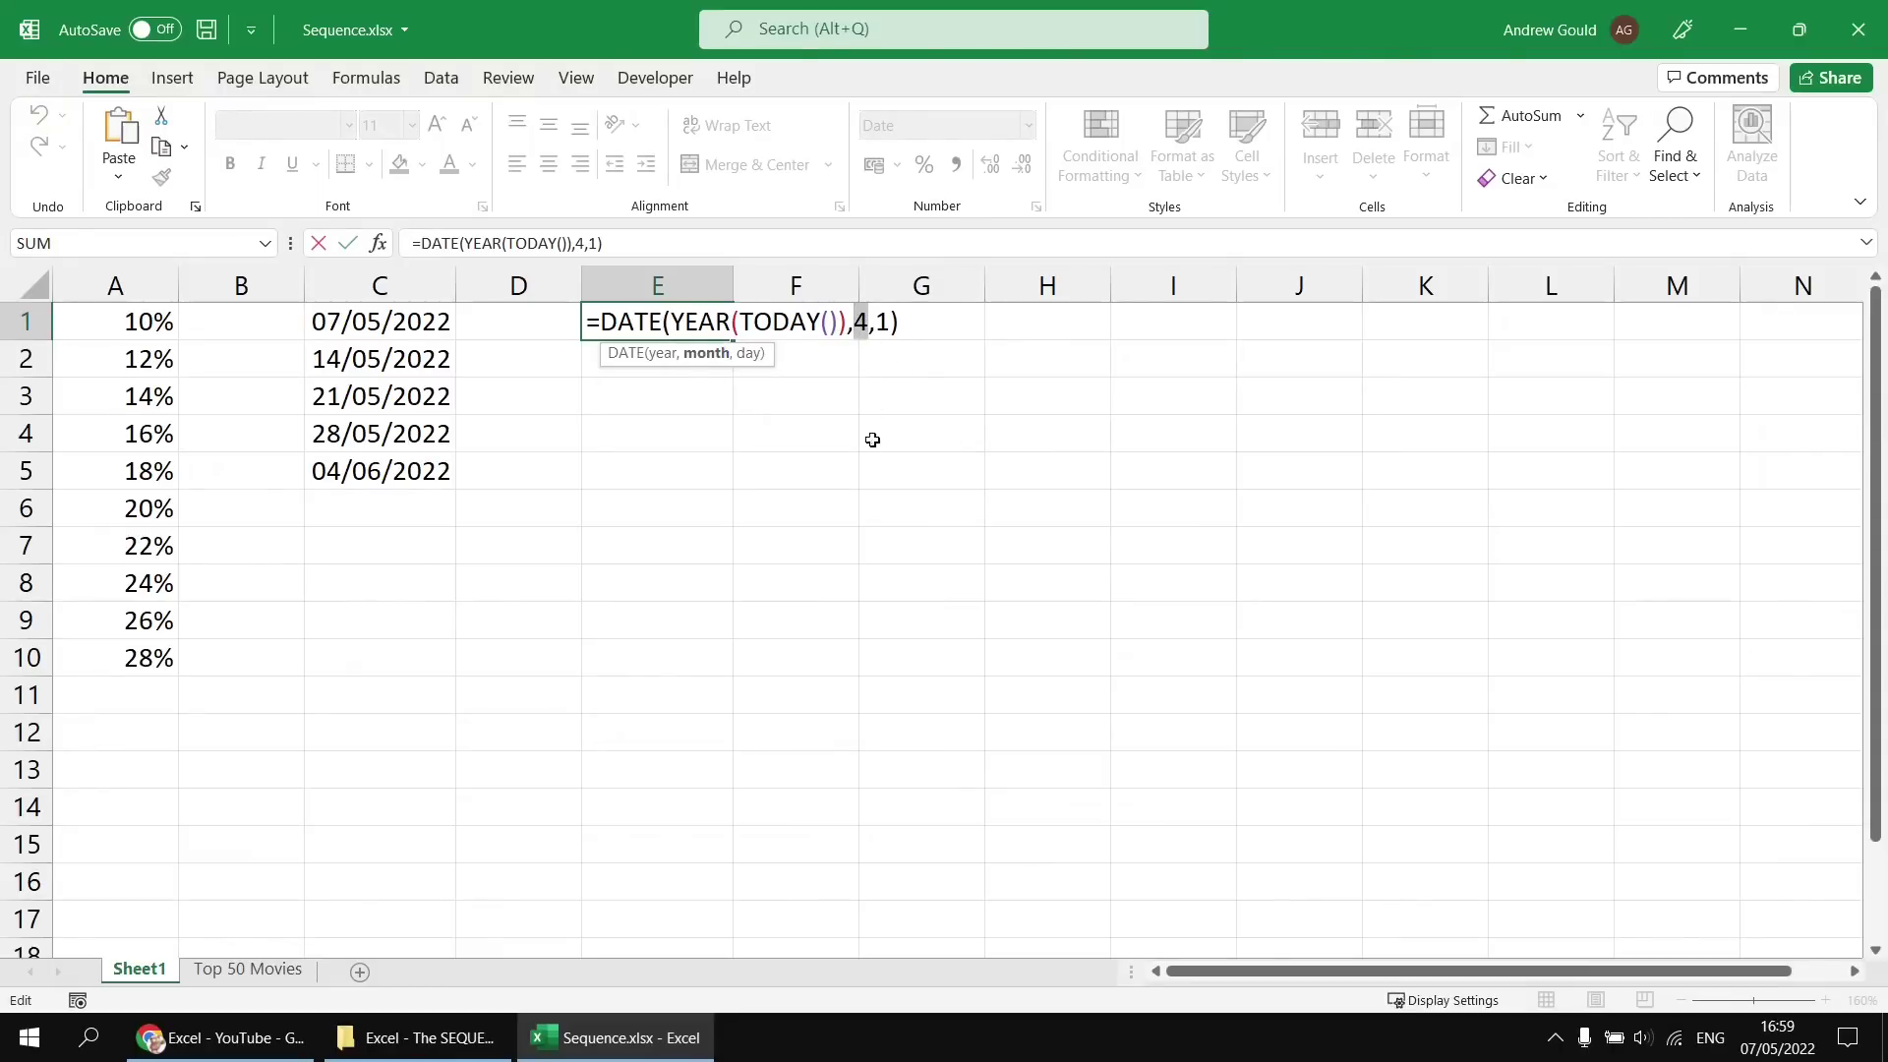
key("BackSpace")
type("seque")
key("Tab")
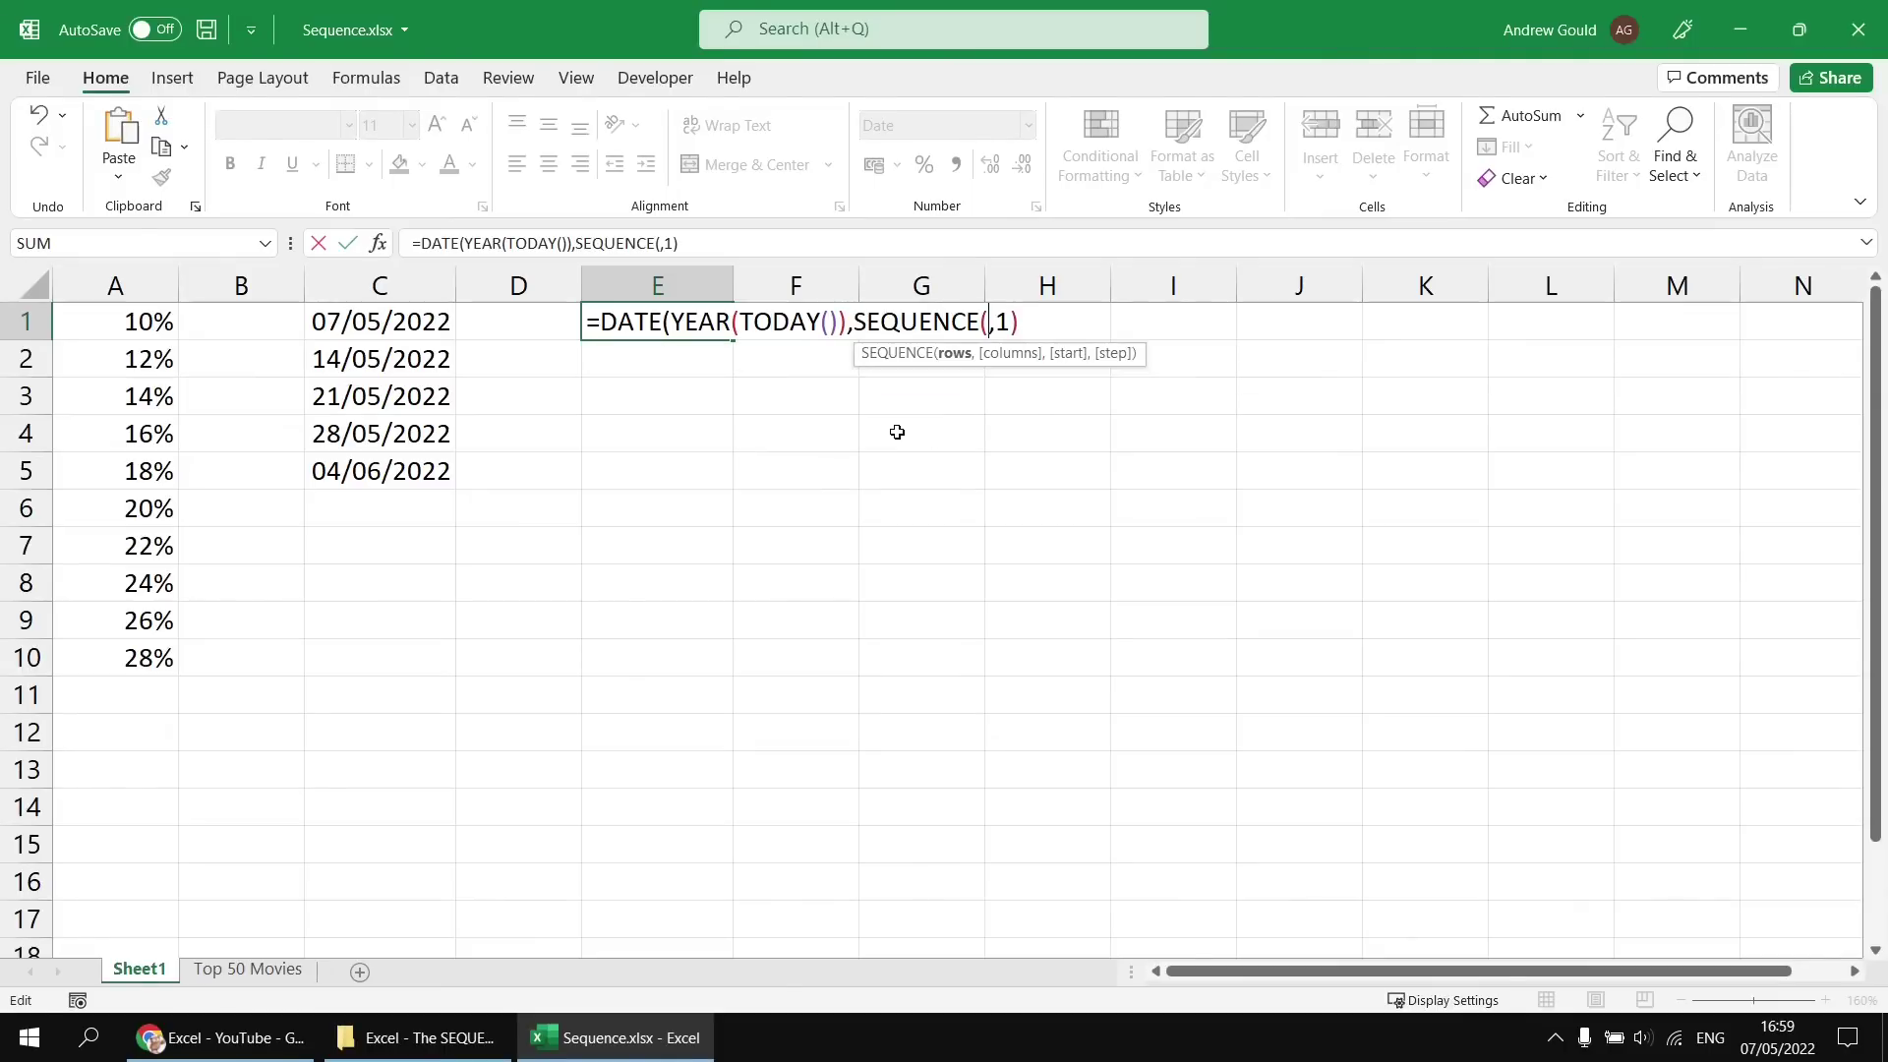
type("1,12")
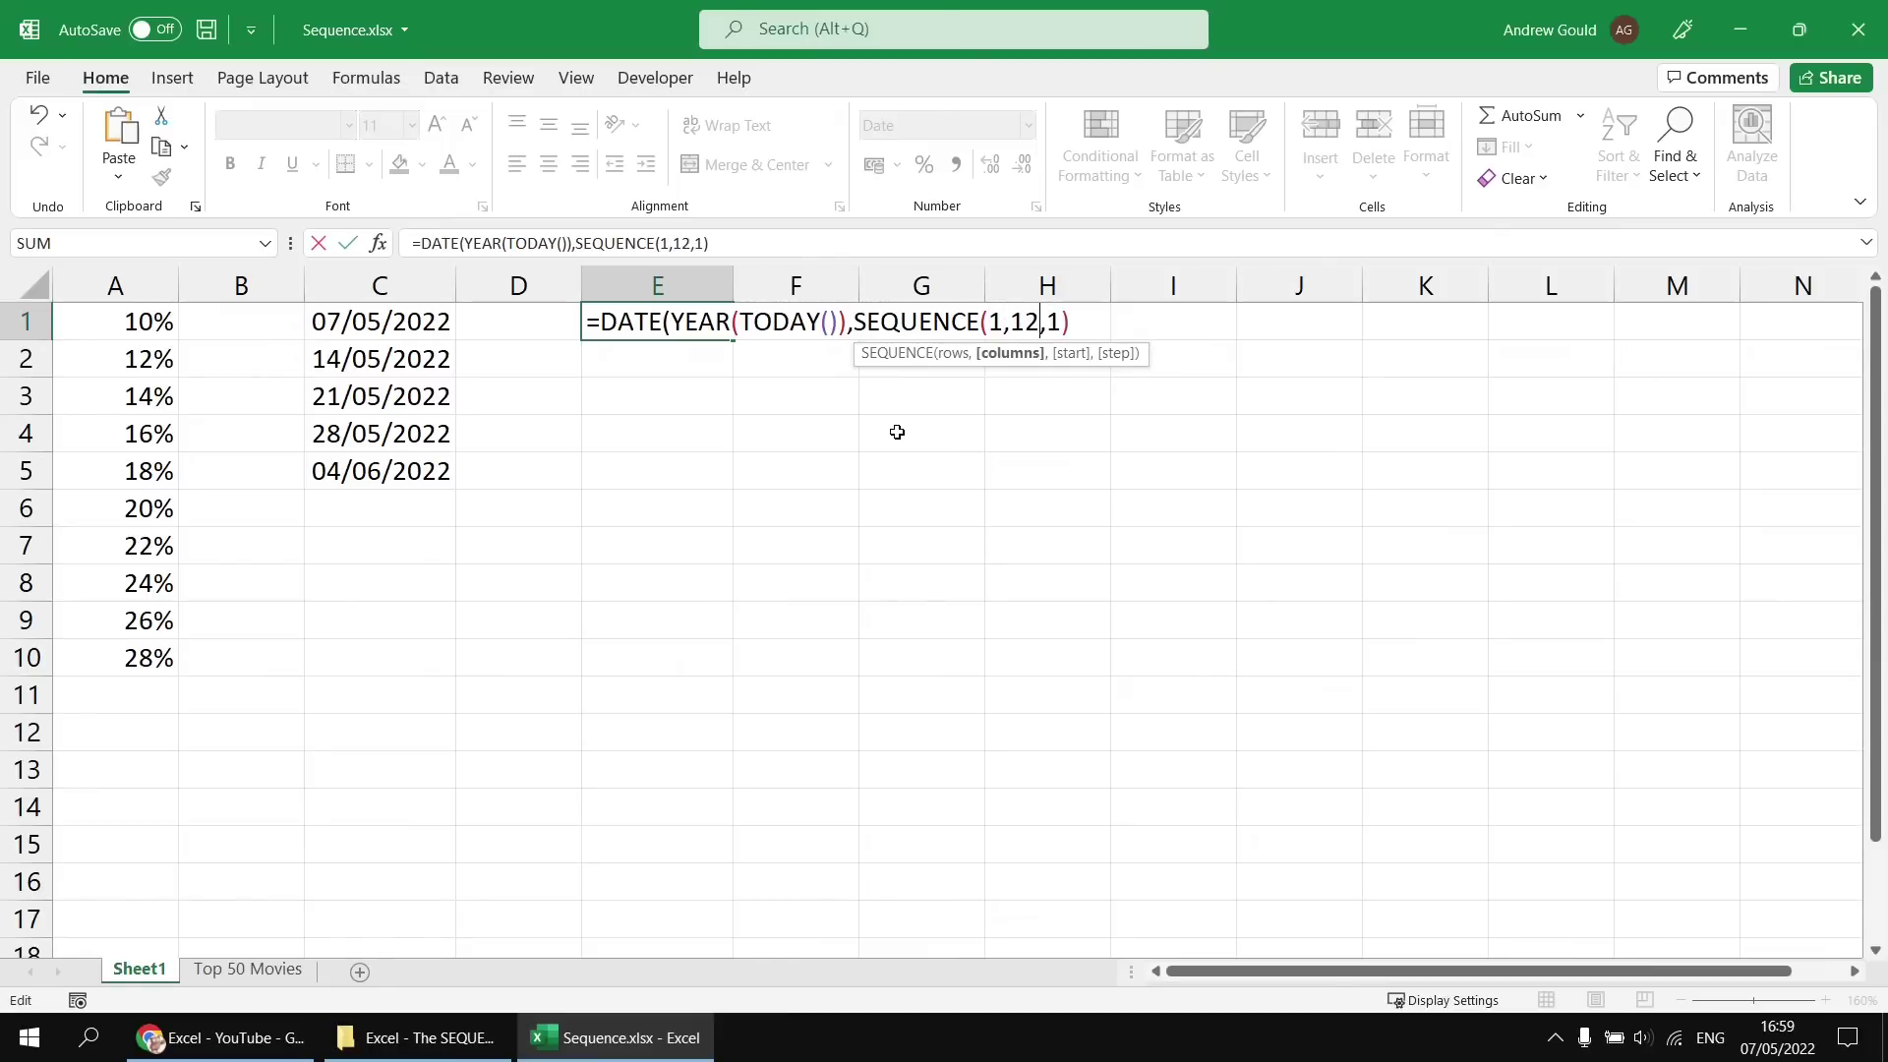
type(",5")
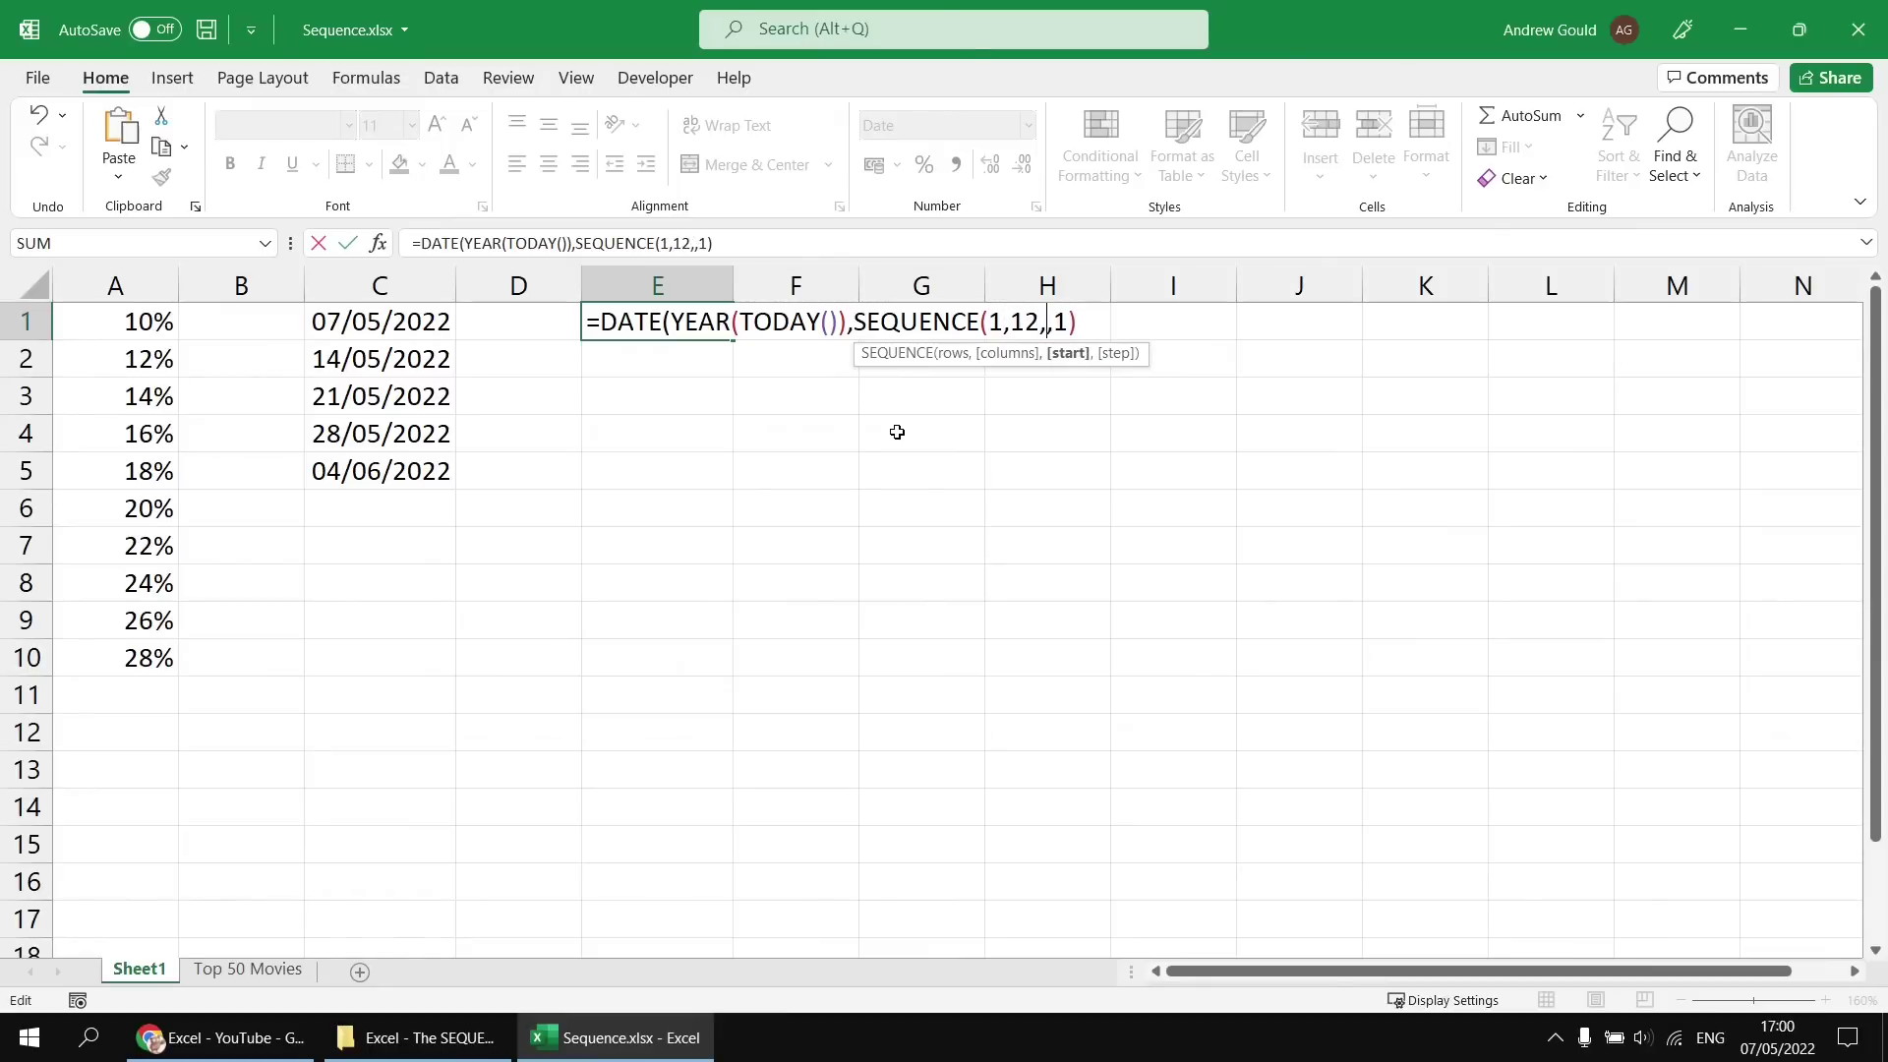
key("BackSpace")
type("4,")
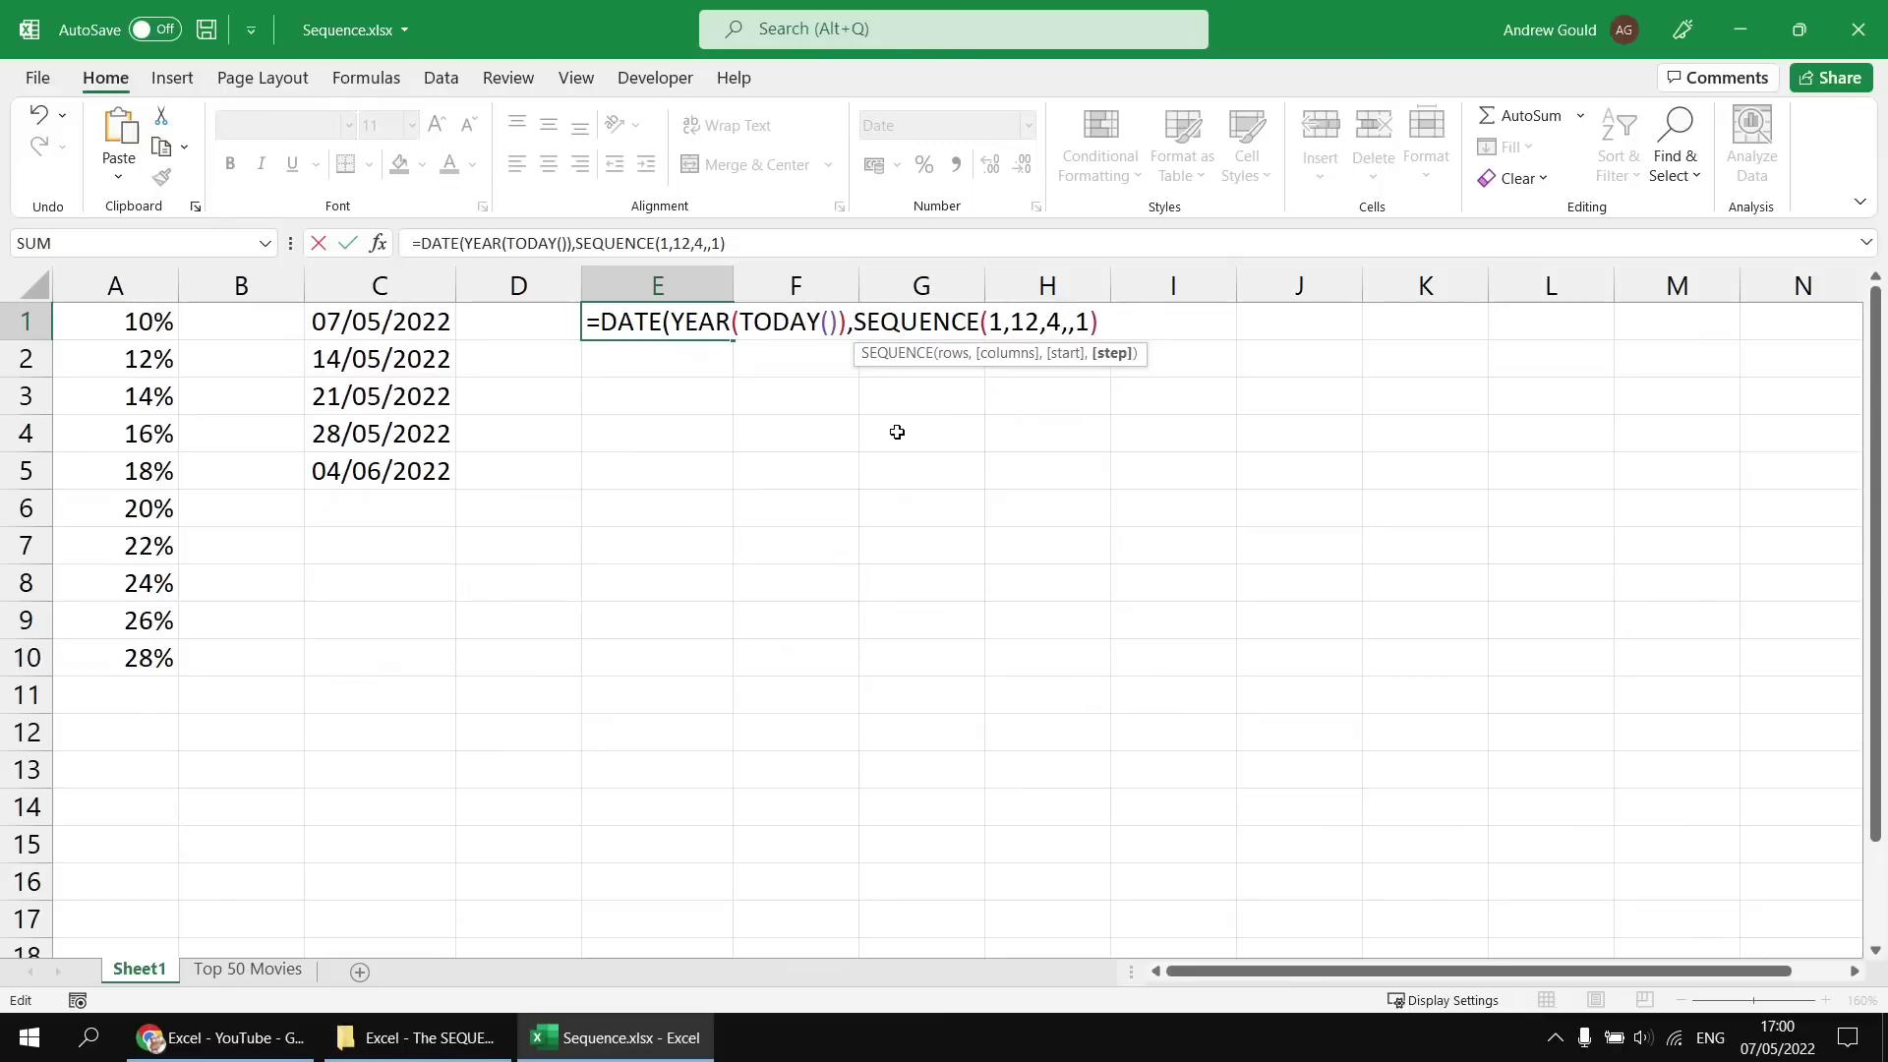
type("1)")
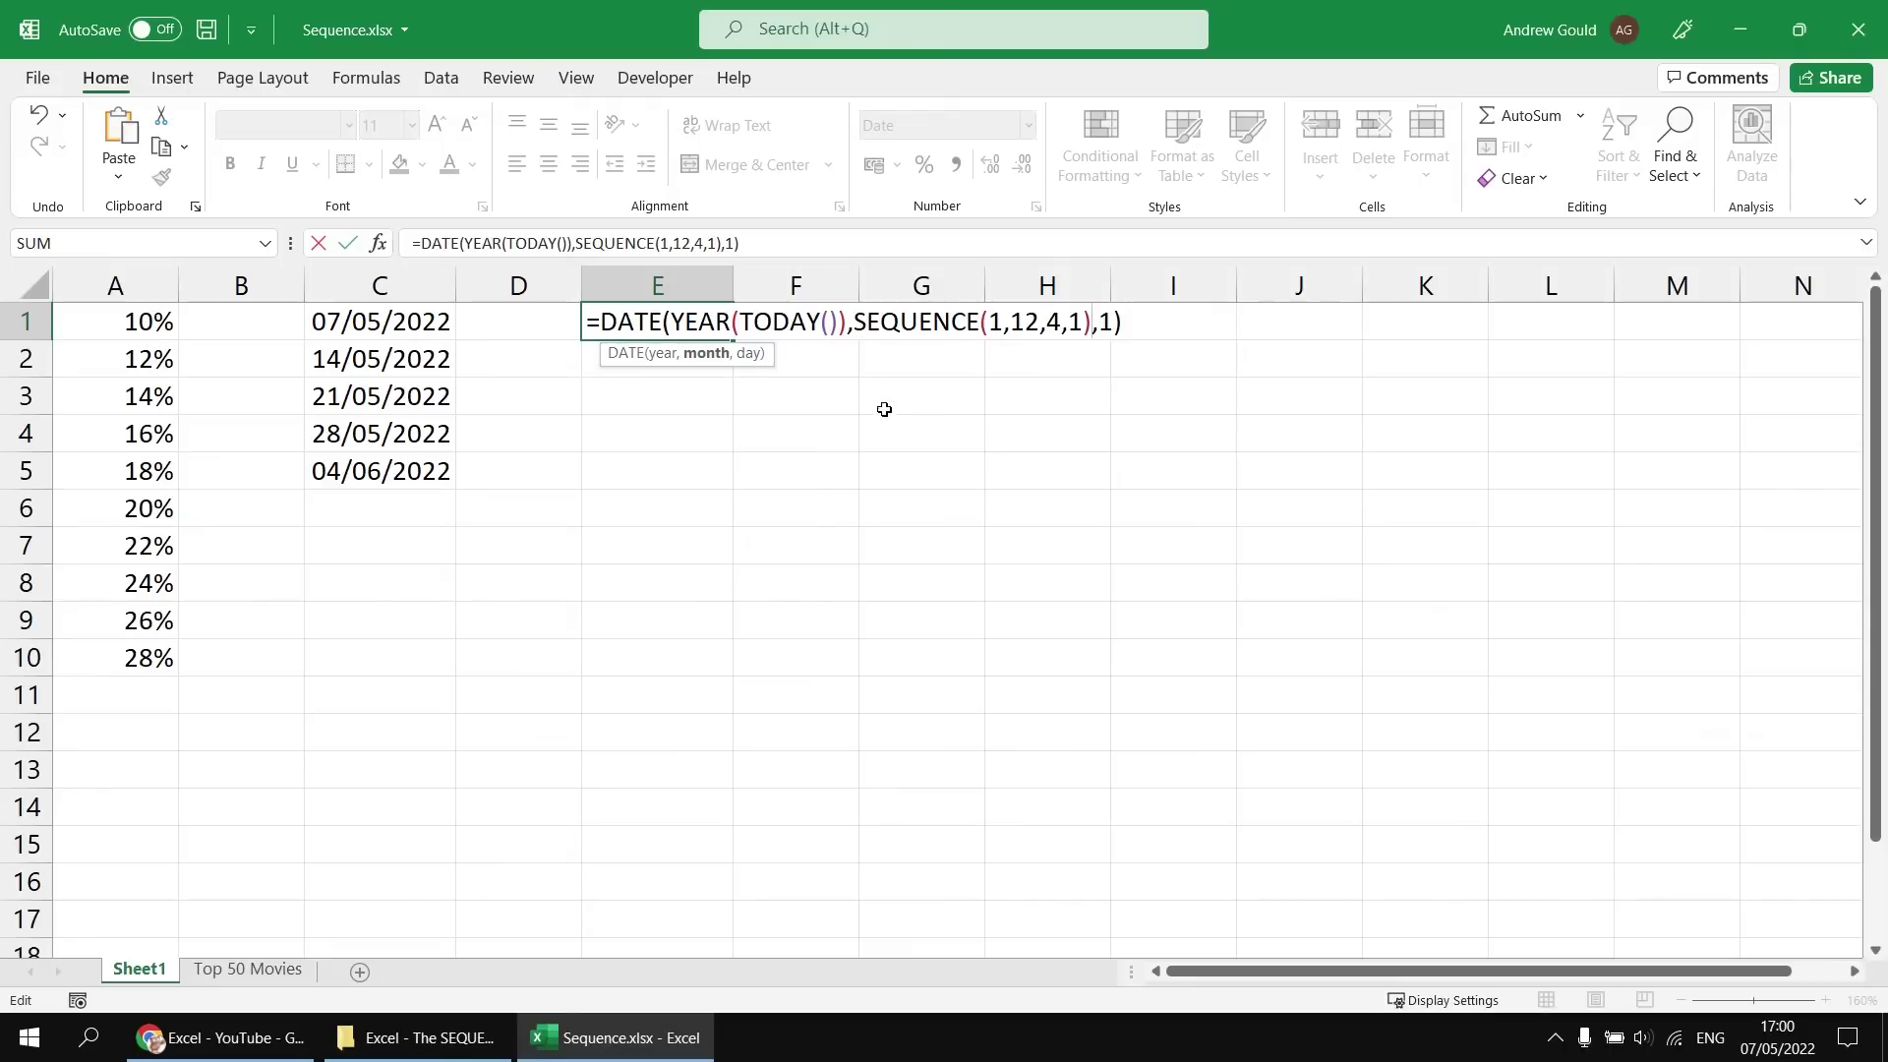
key("Return")
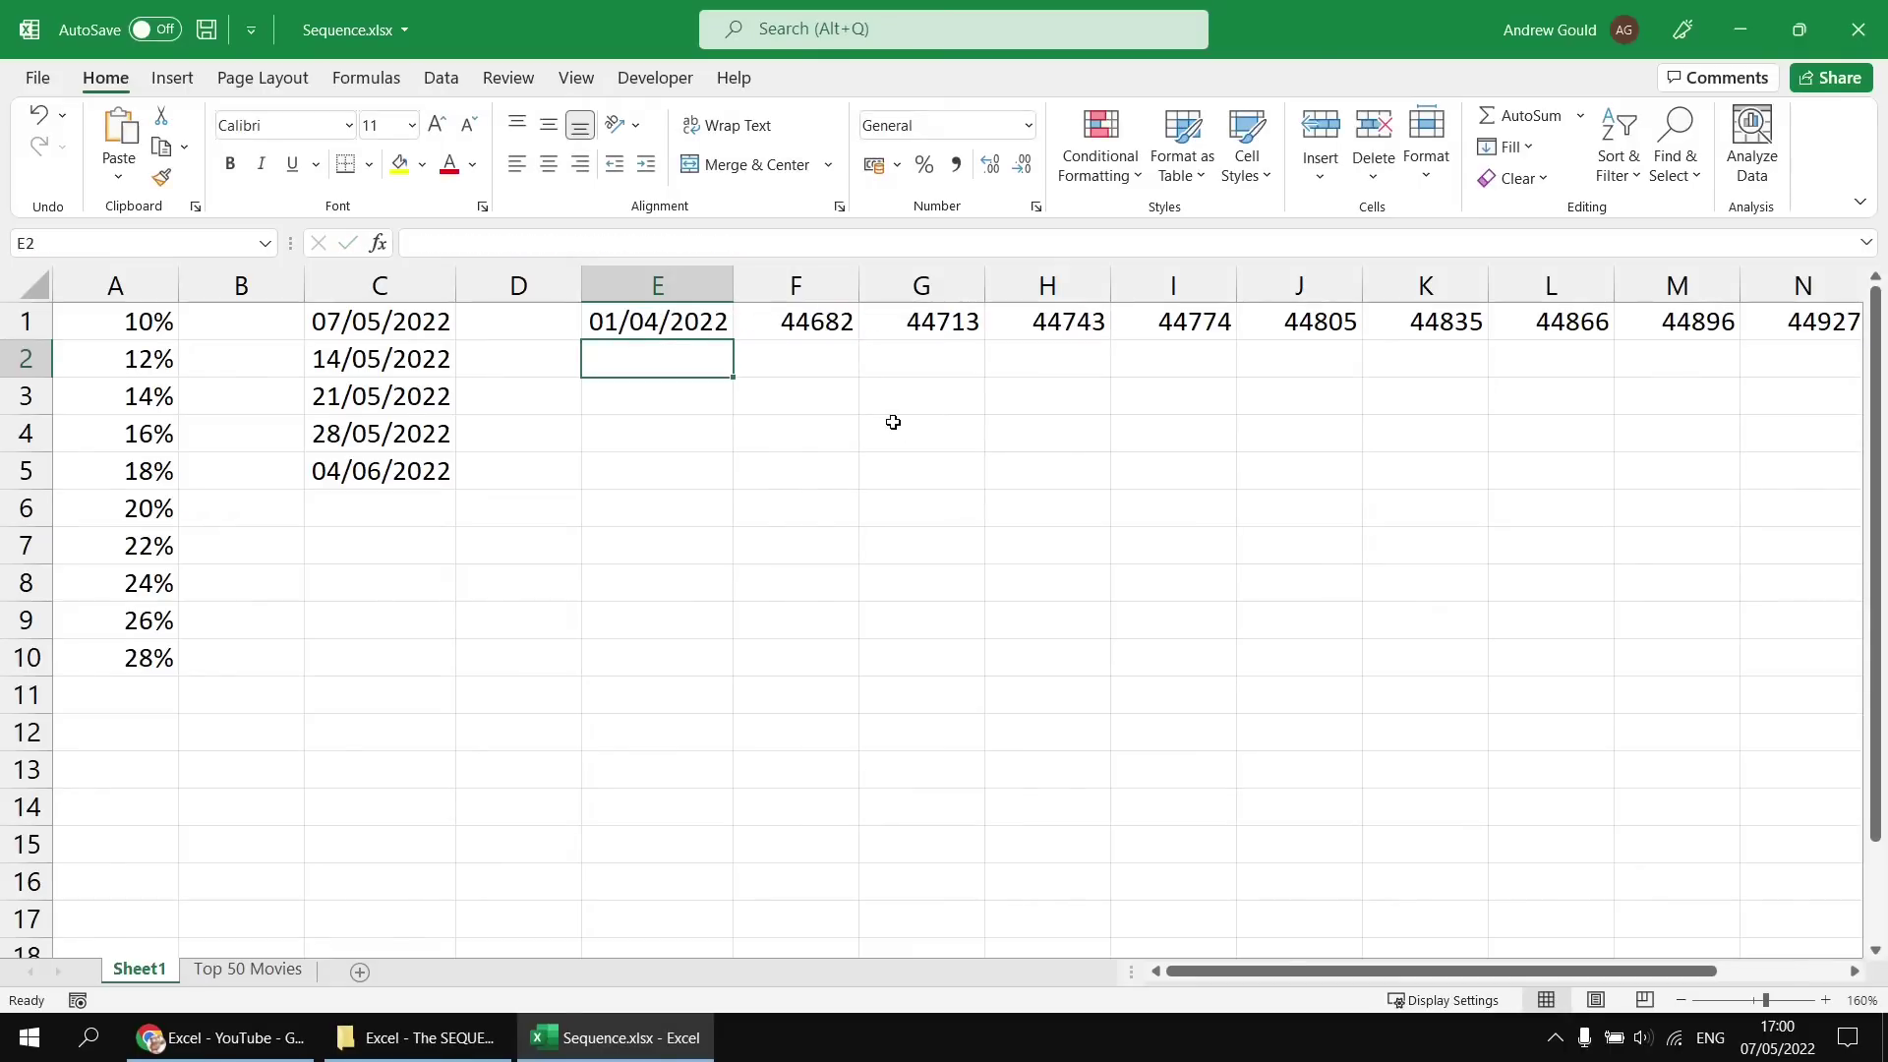
Format the spilled date values in E1:P1 as Short Date and check the monthly dates
left_click(638, 323)
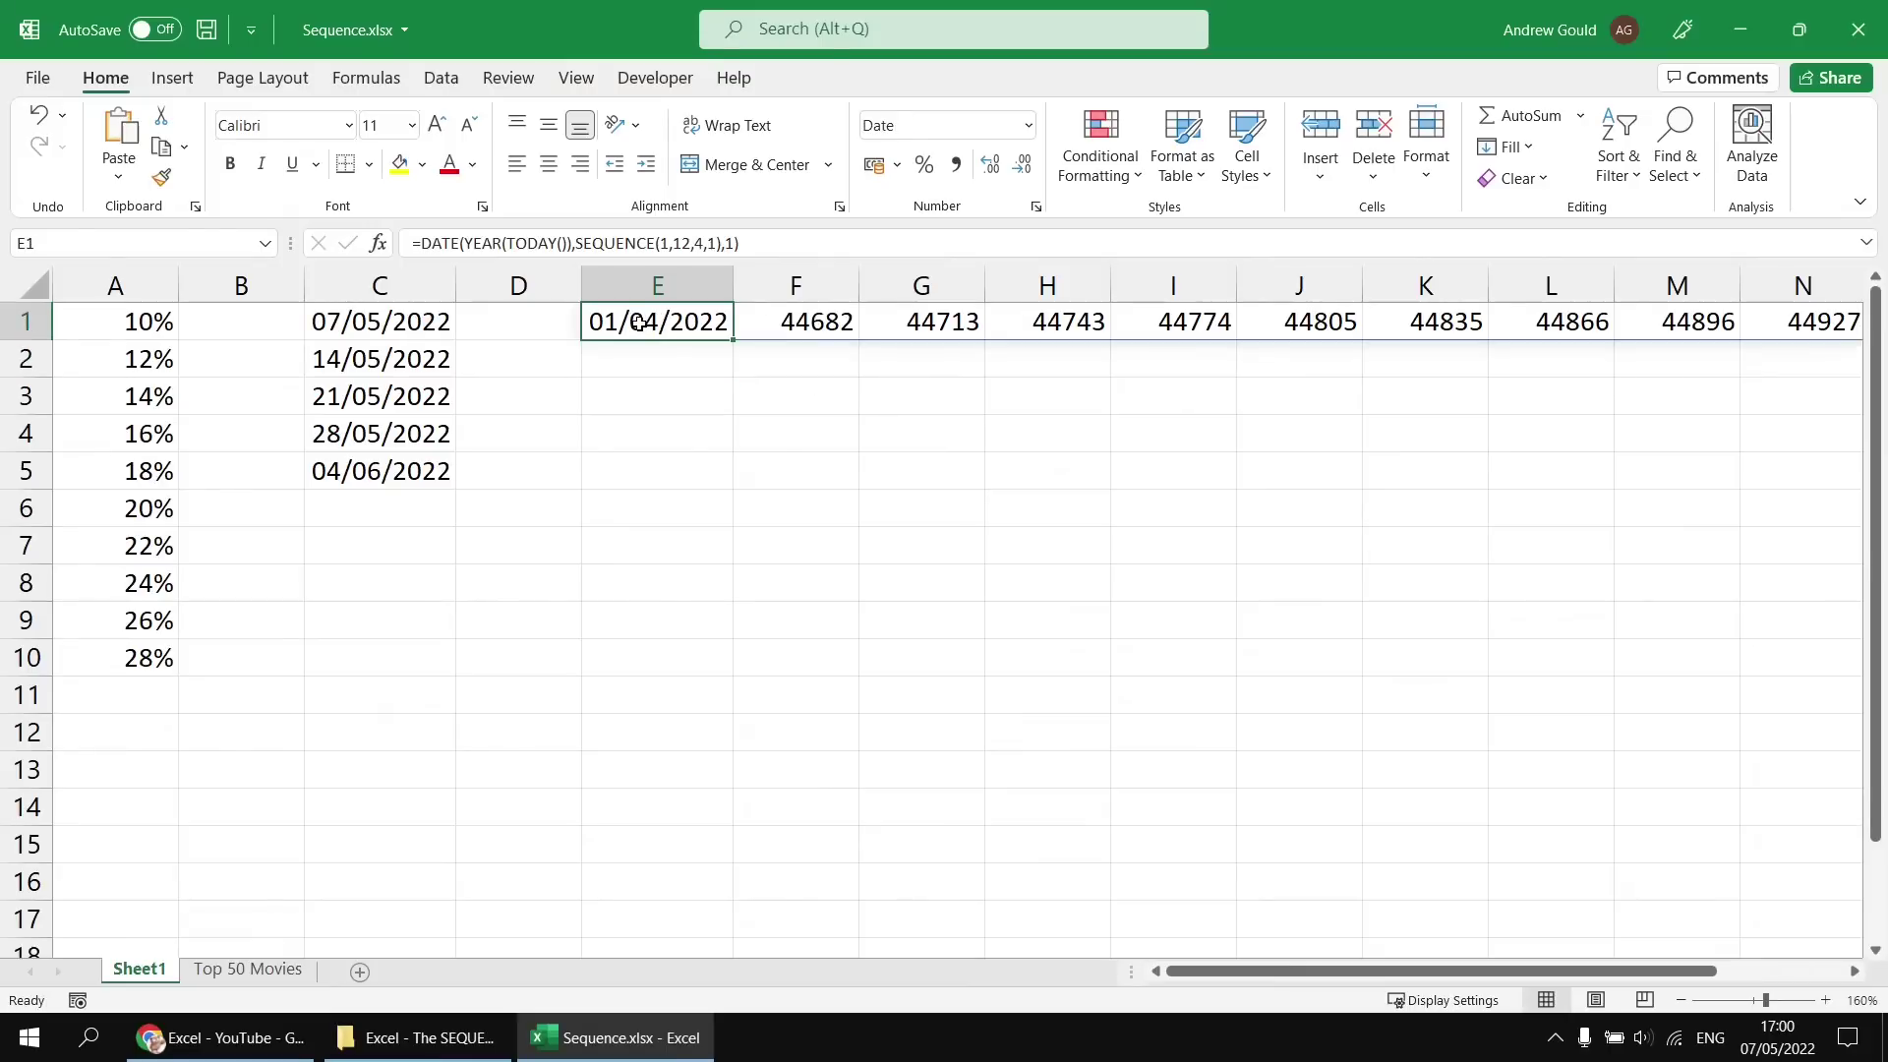
key("ctrl+shift+Right")
left_click(1027, 124)
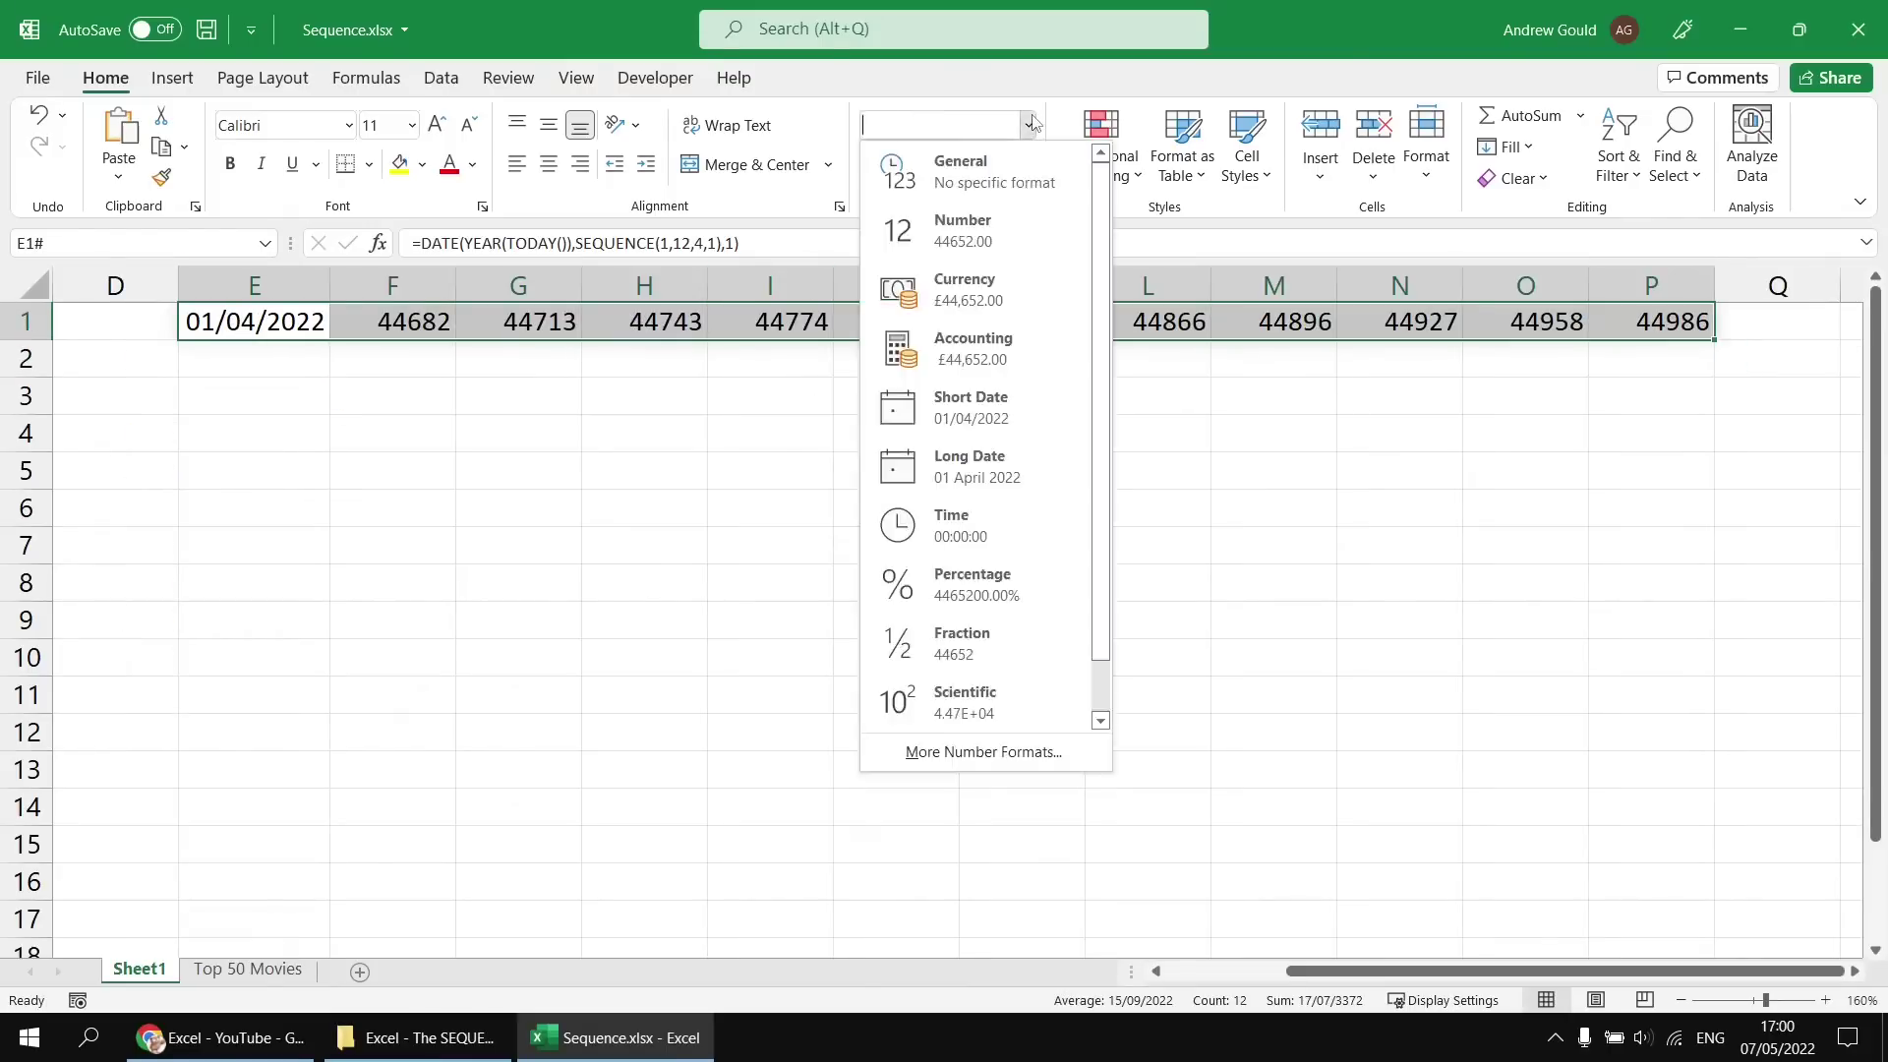
left_click(996, 421)
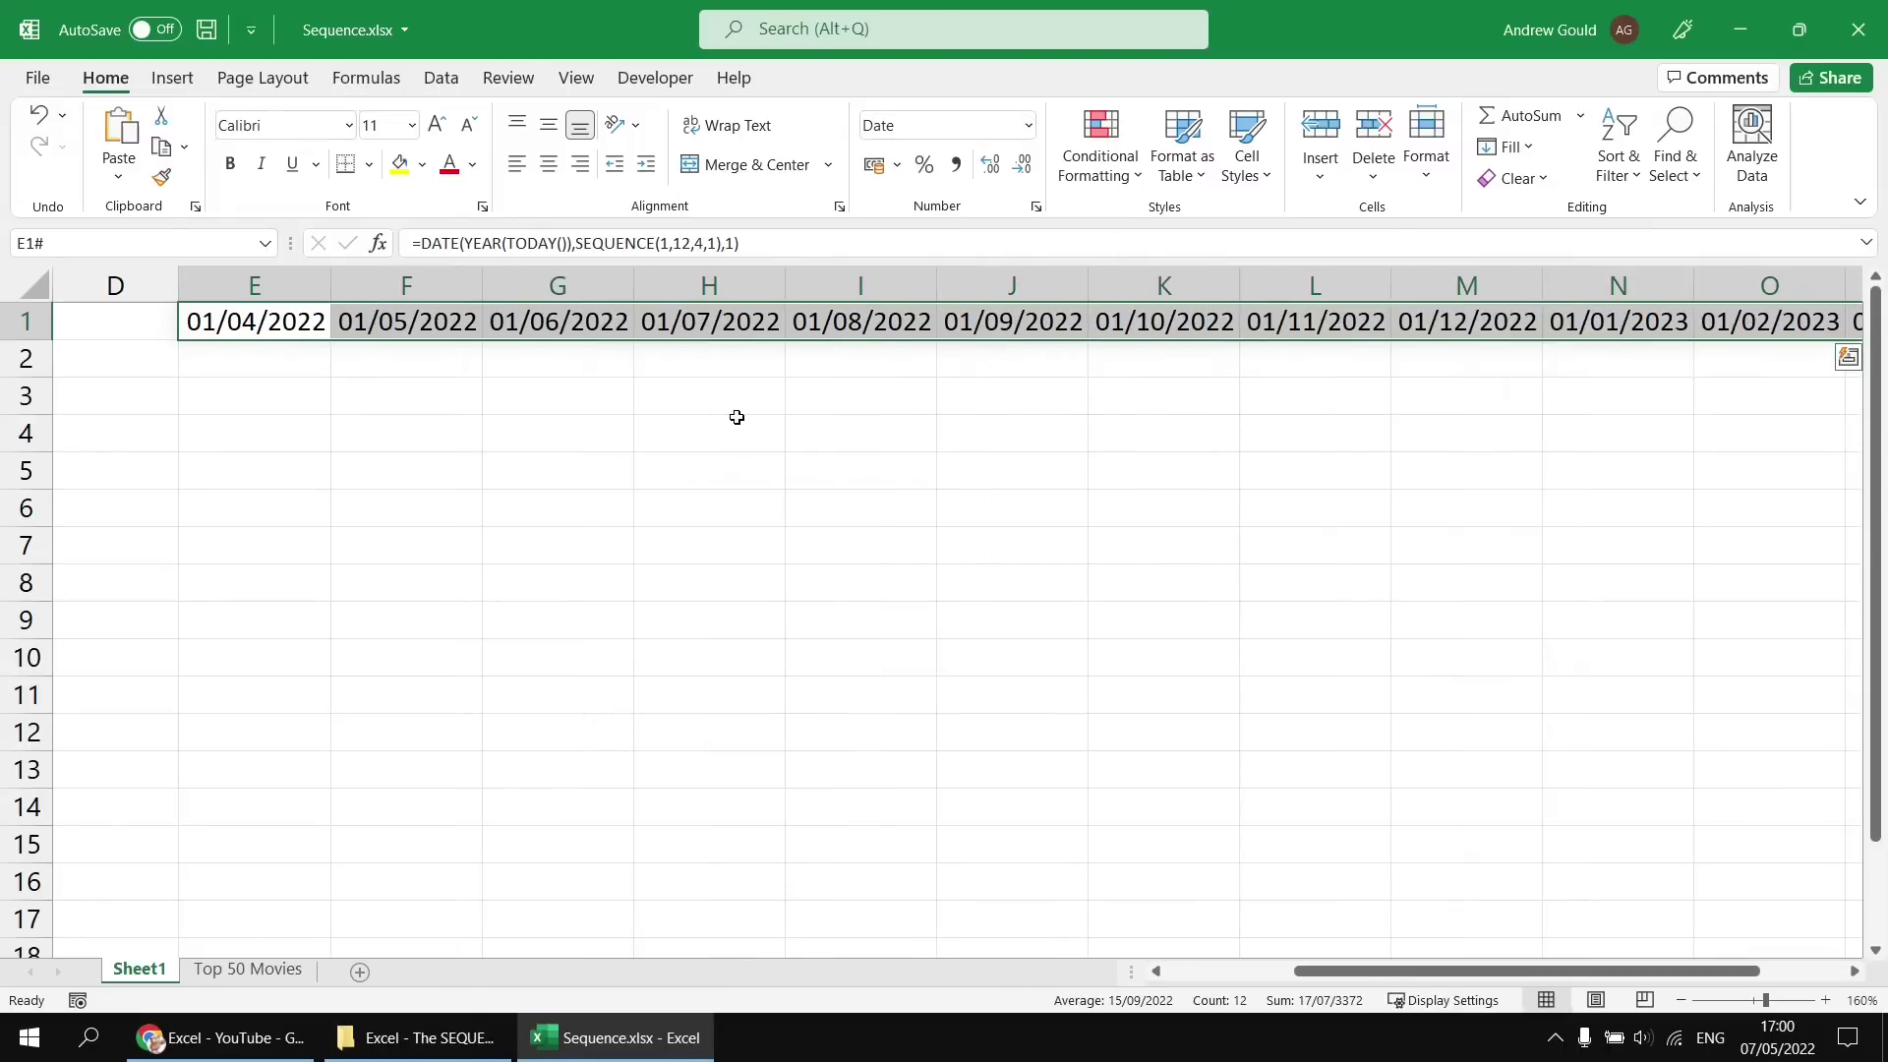
left_click(379, 326)
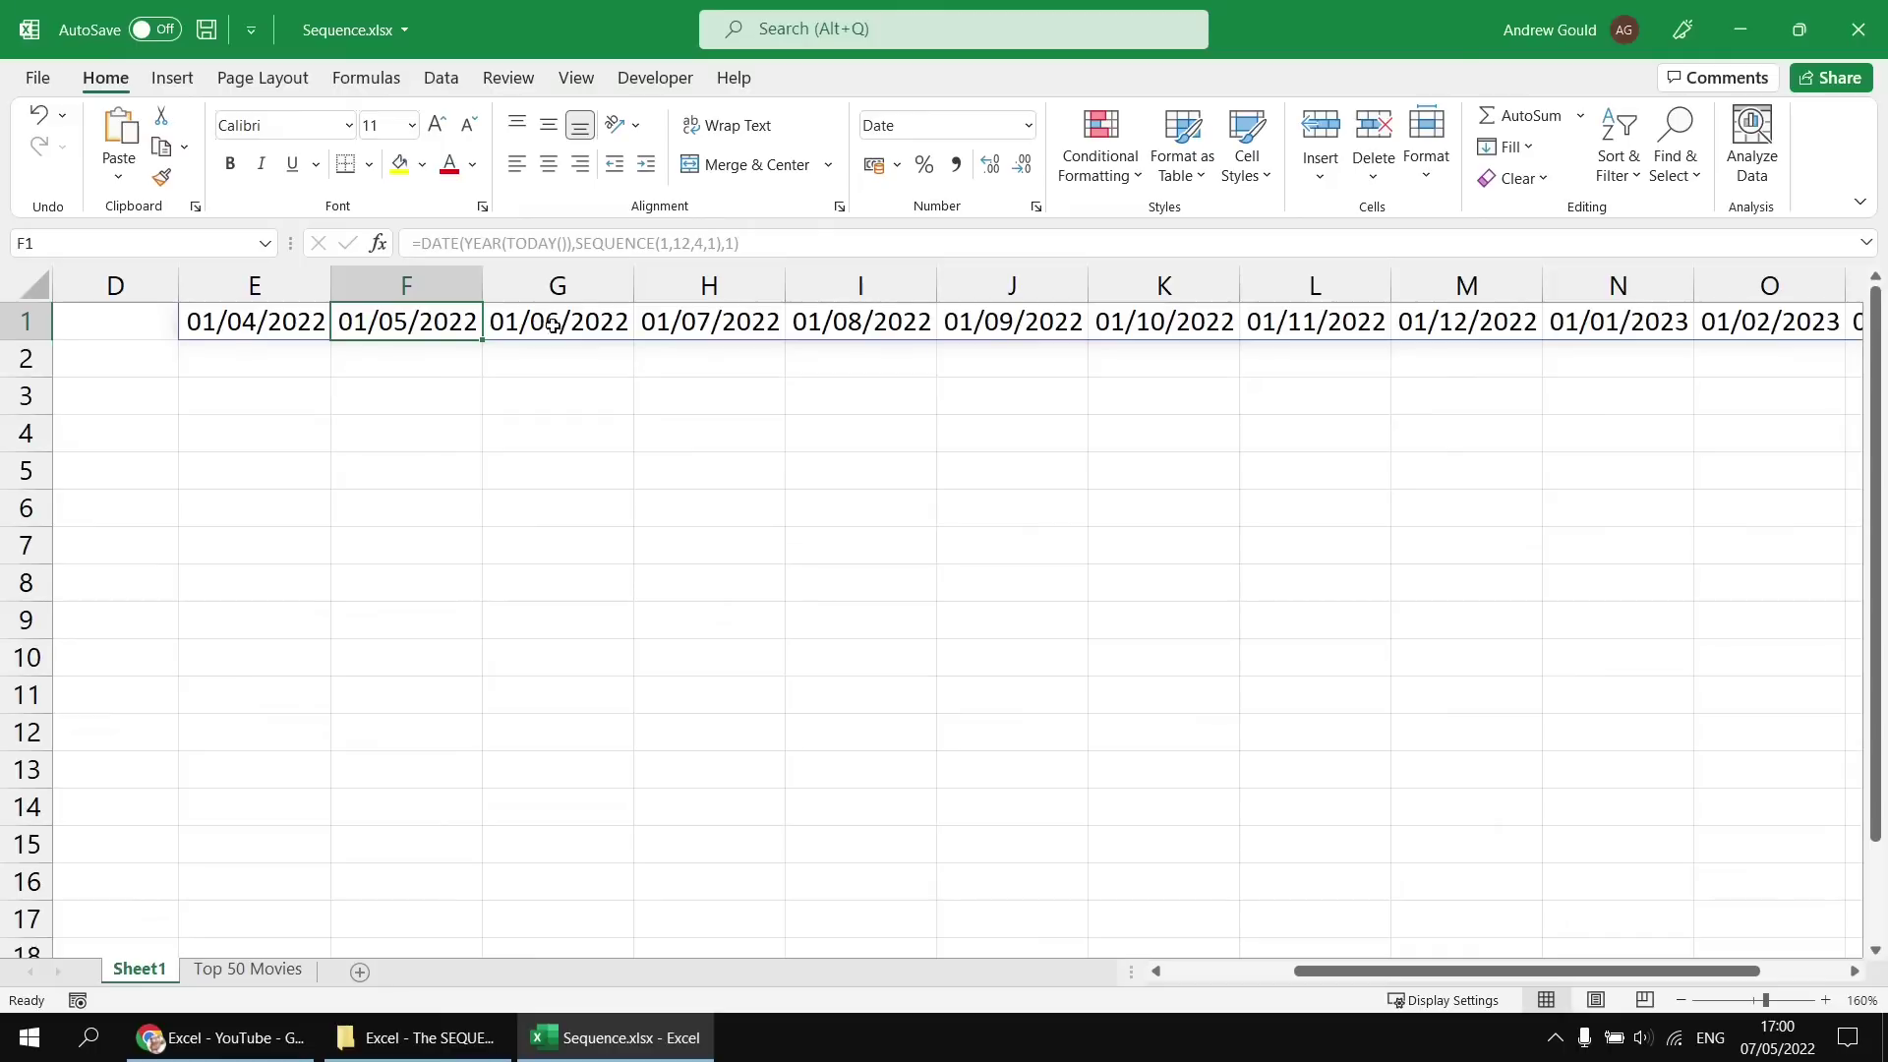
left_click(227, 330)
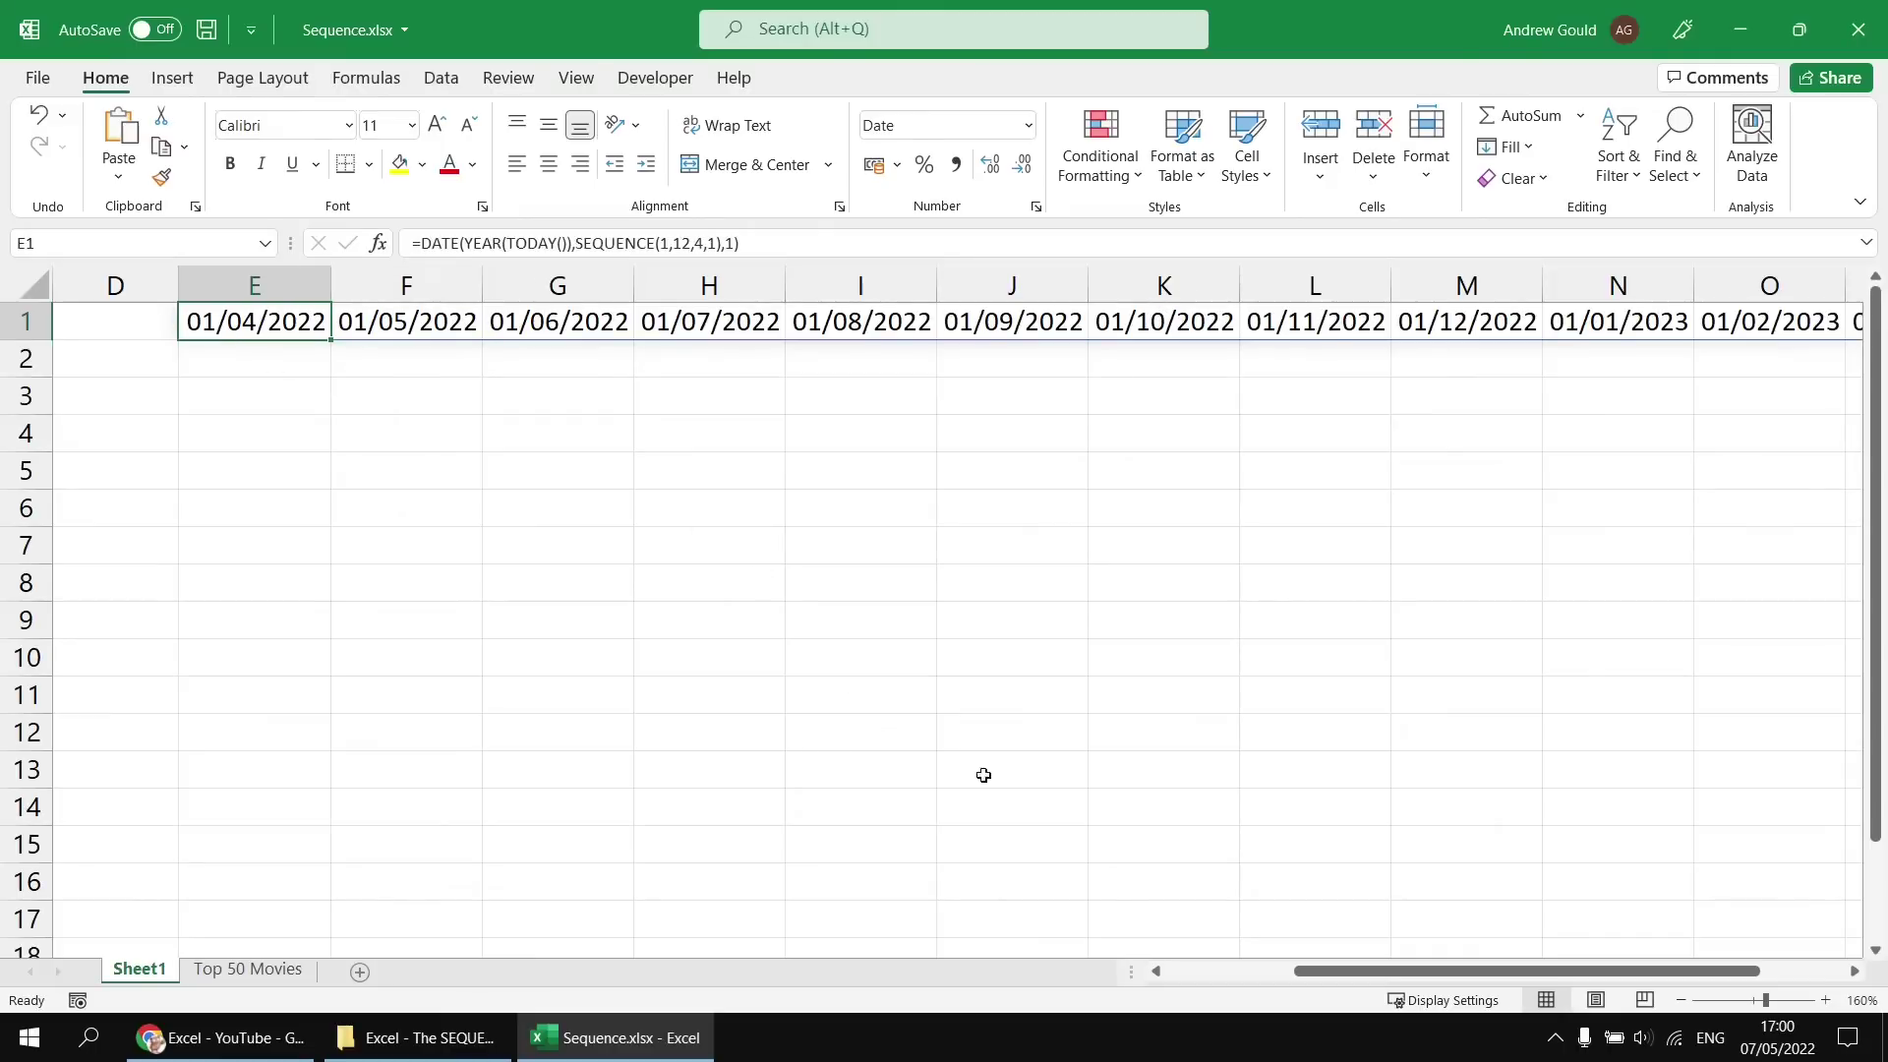
left_click_drag(1509, 981, 1248, 946)
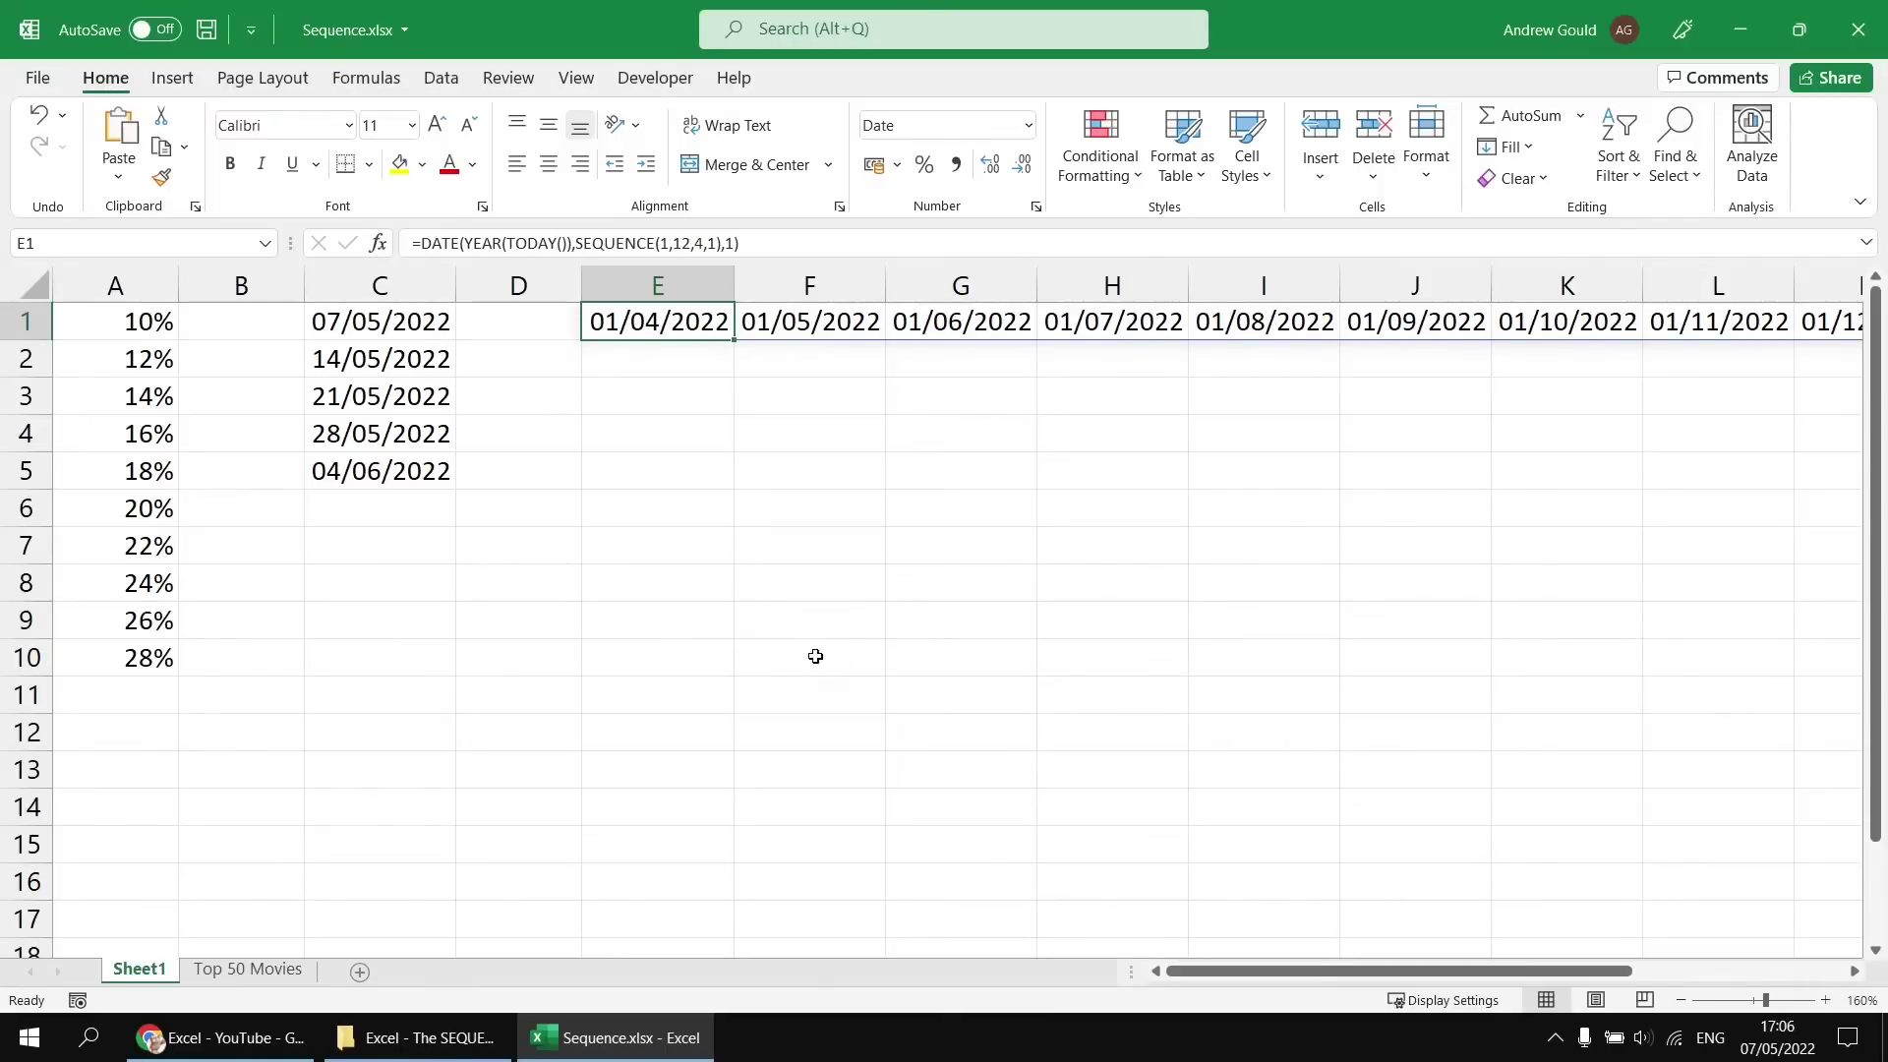
On the Top 50 Movies sheet, create a named range for the Run Time column D2:D52 using its top row as the name
left_click(232, 971)
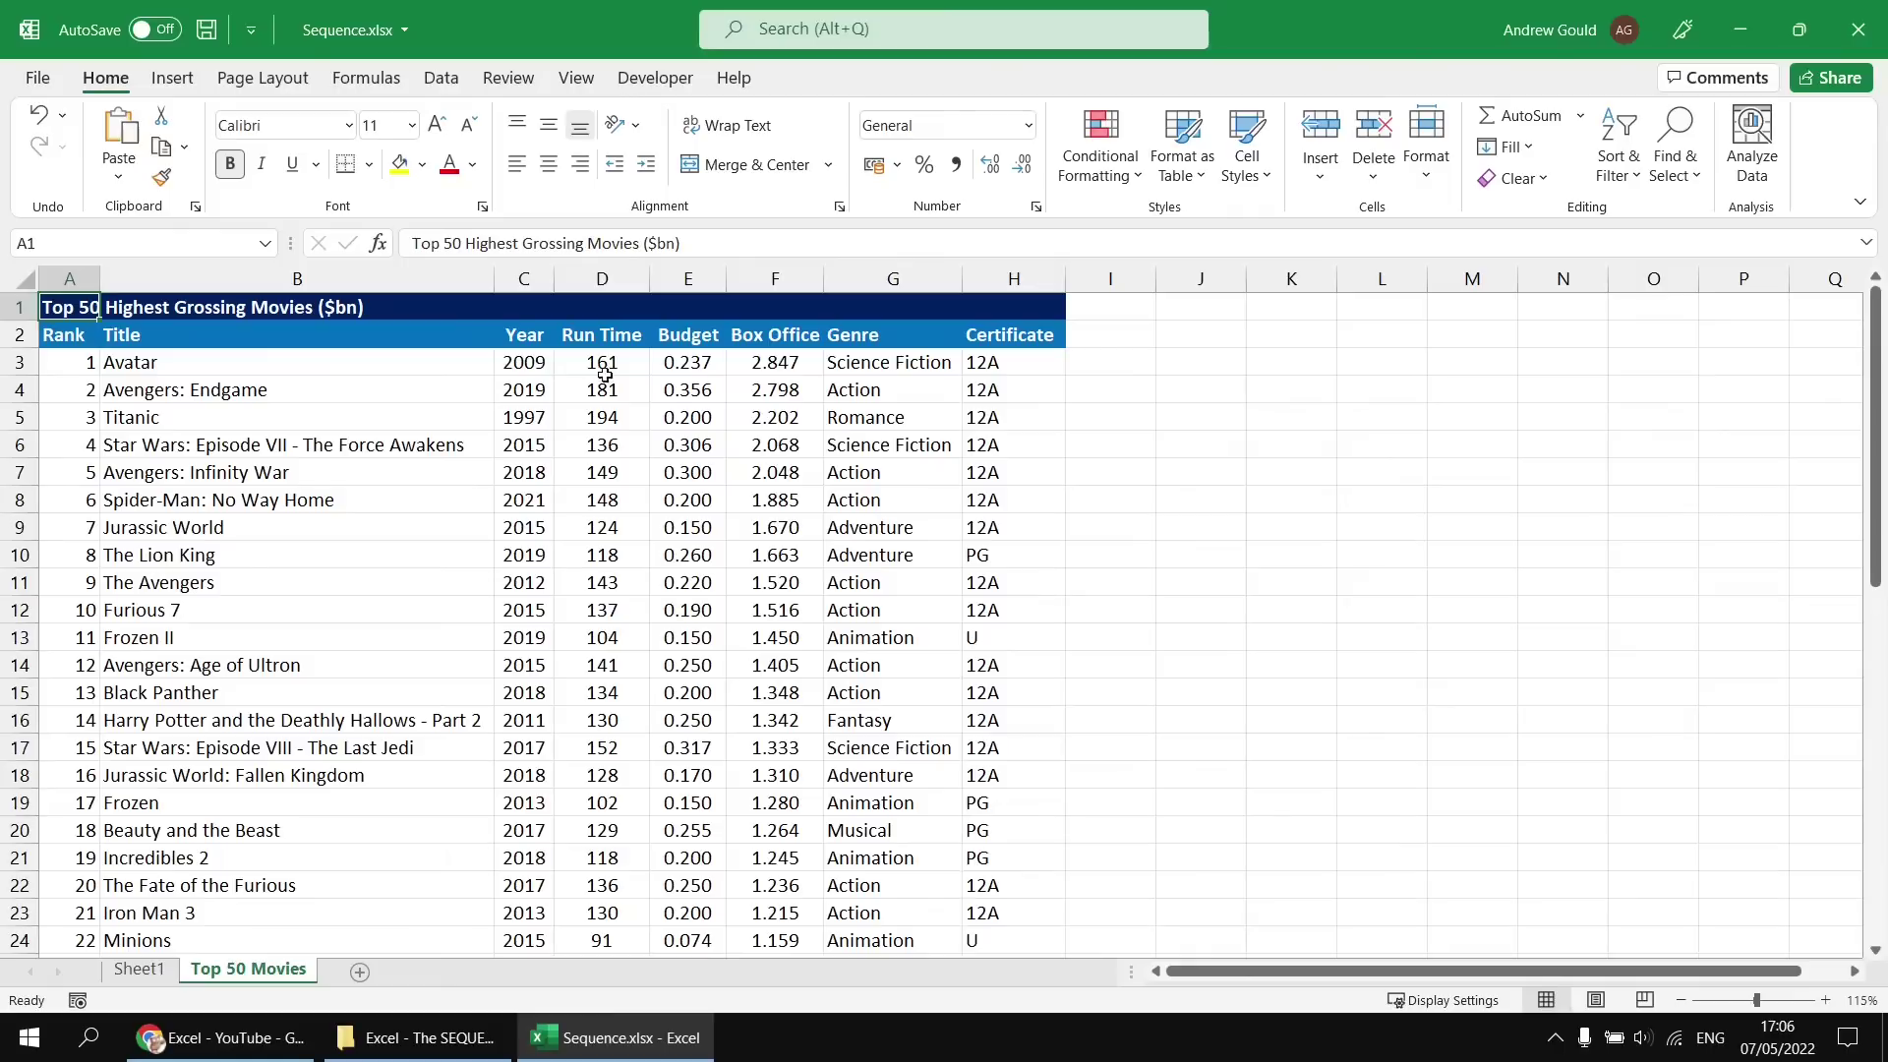
left_click(593, 340)
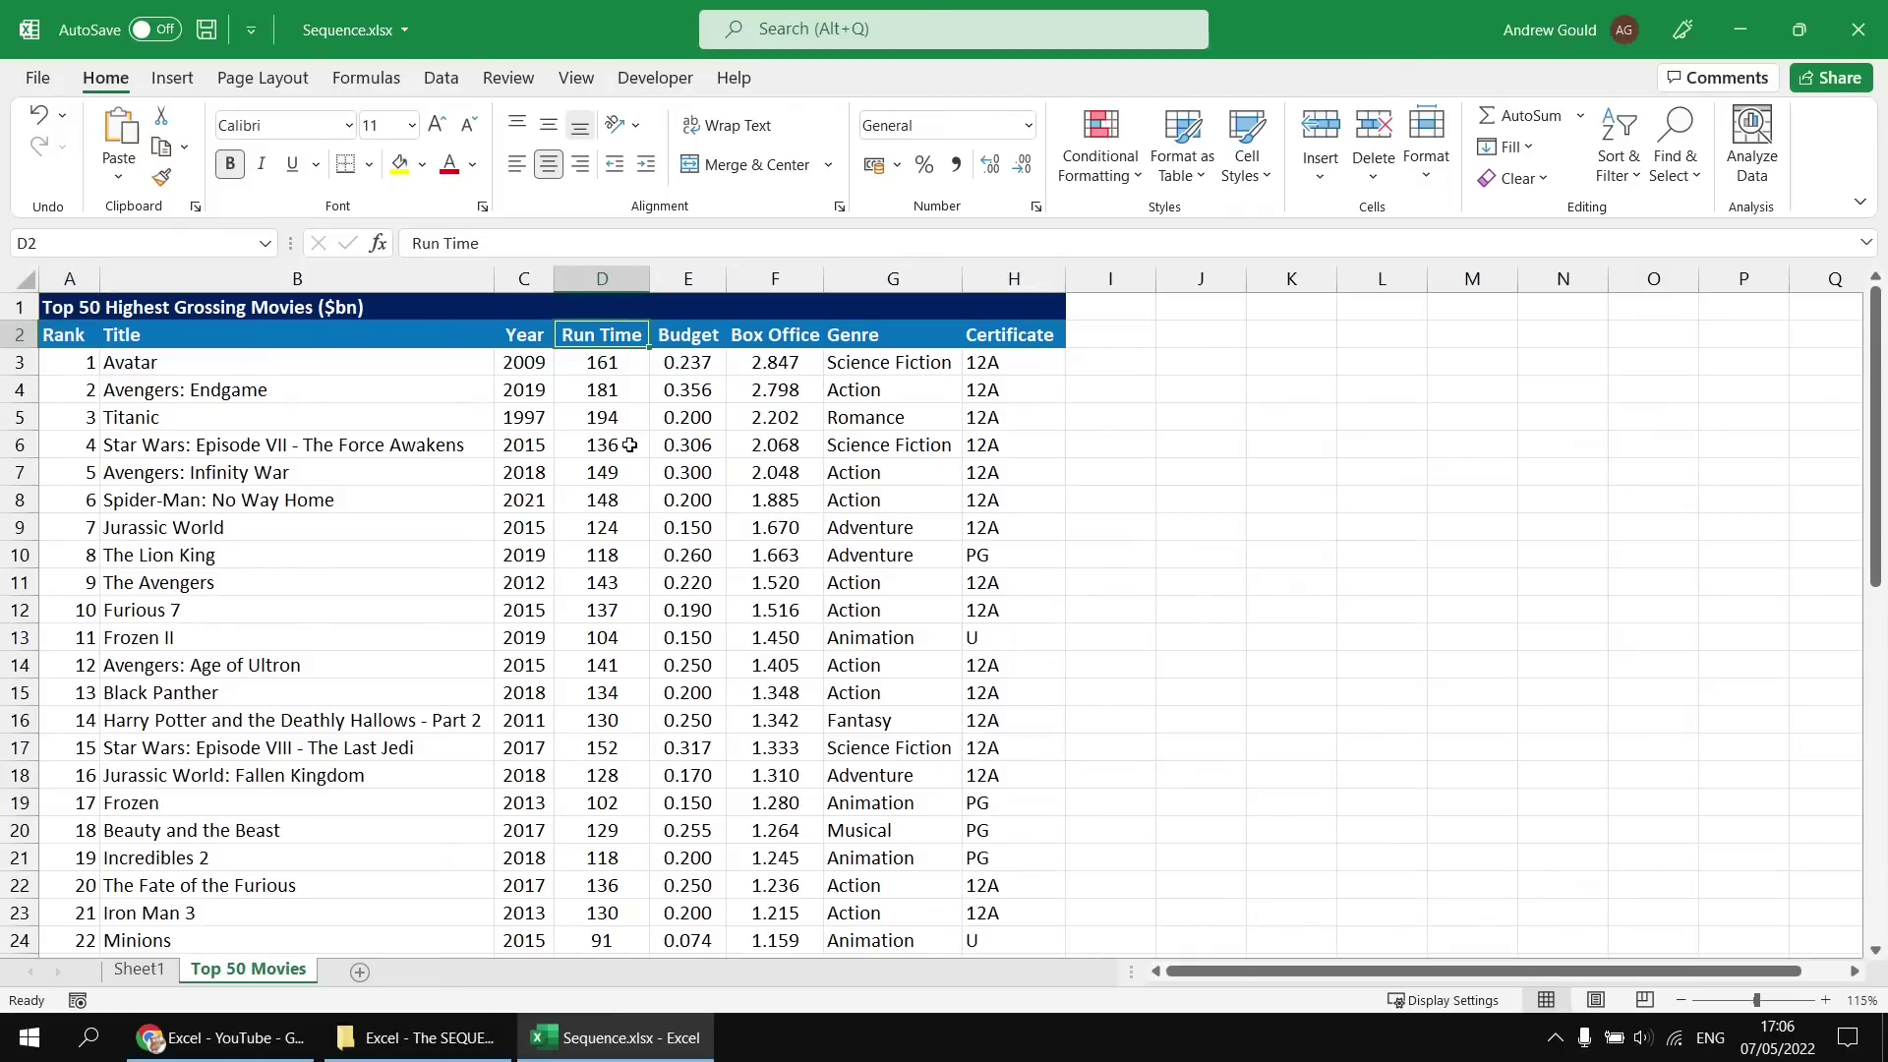
key("ctrl+shift+Down")
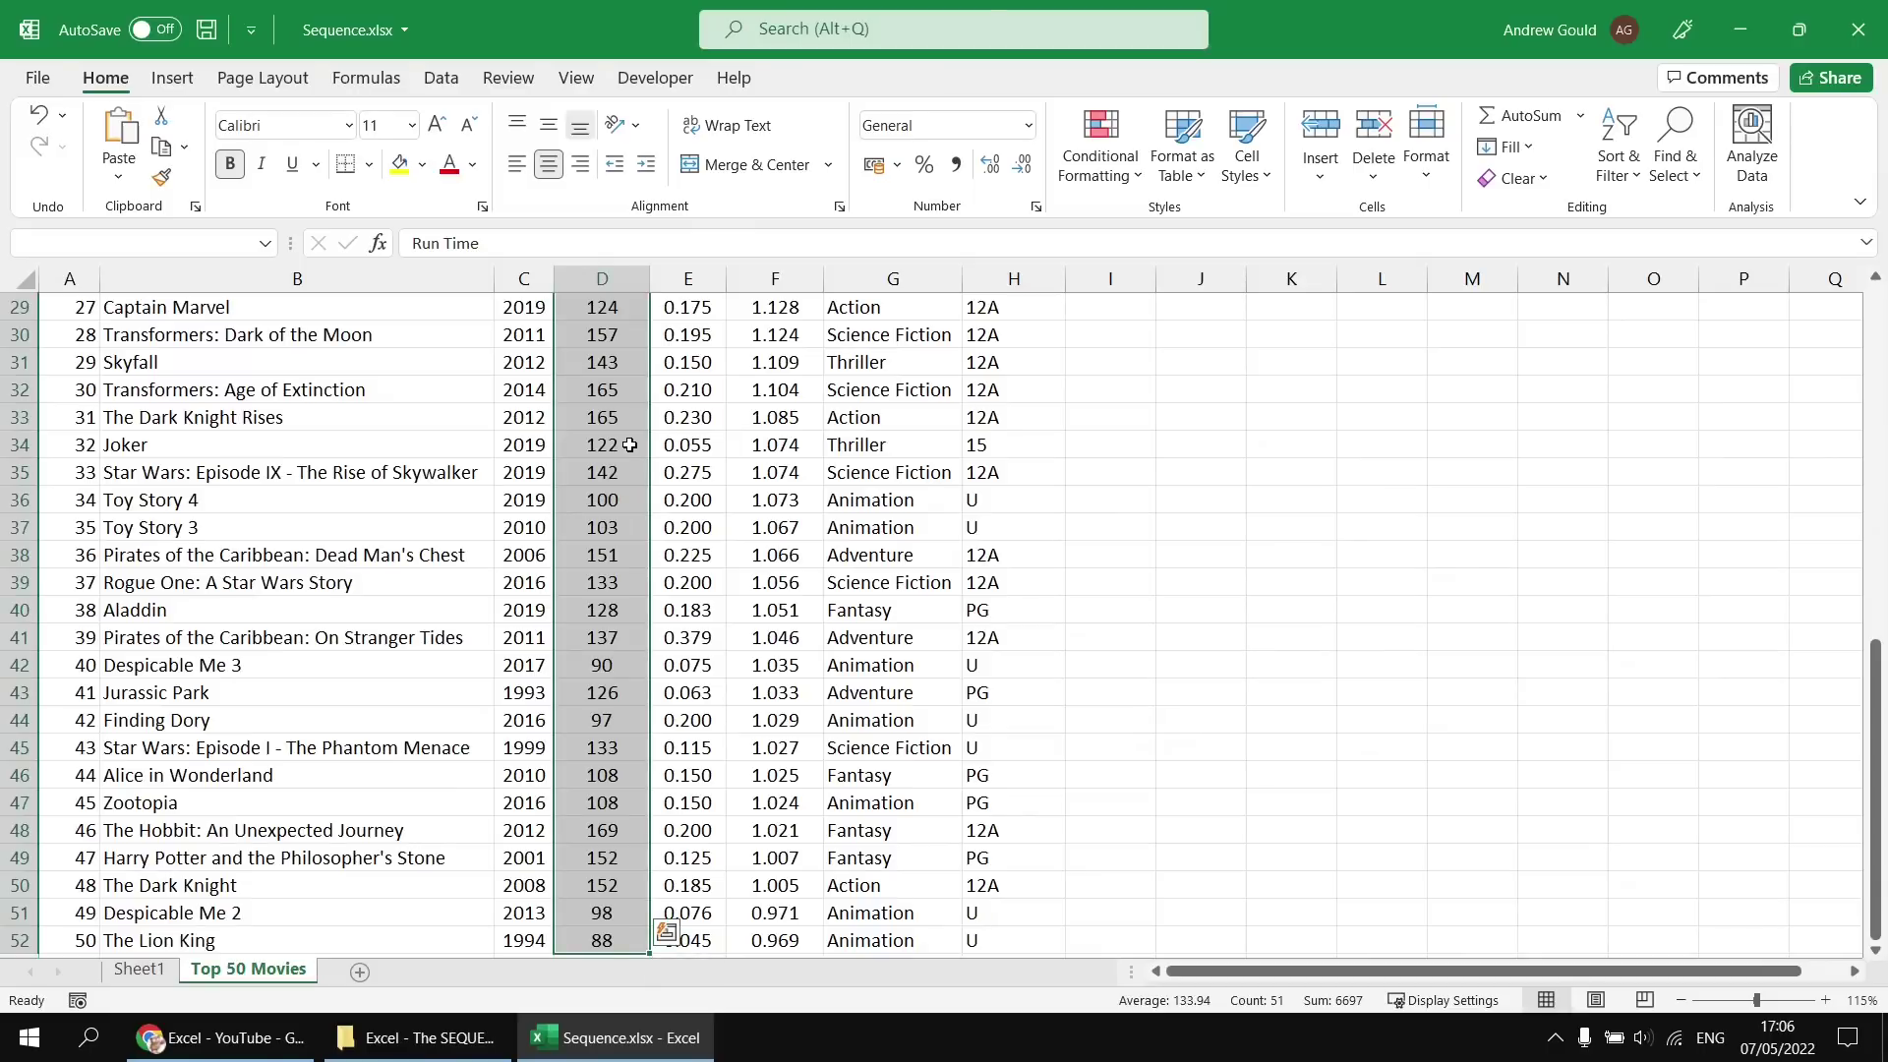
scroll(622, 420, "down", 1)
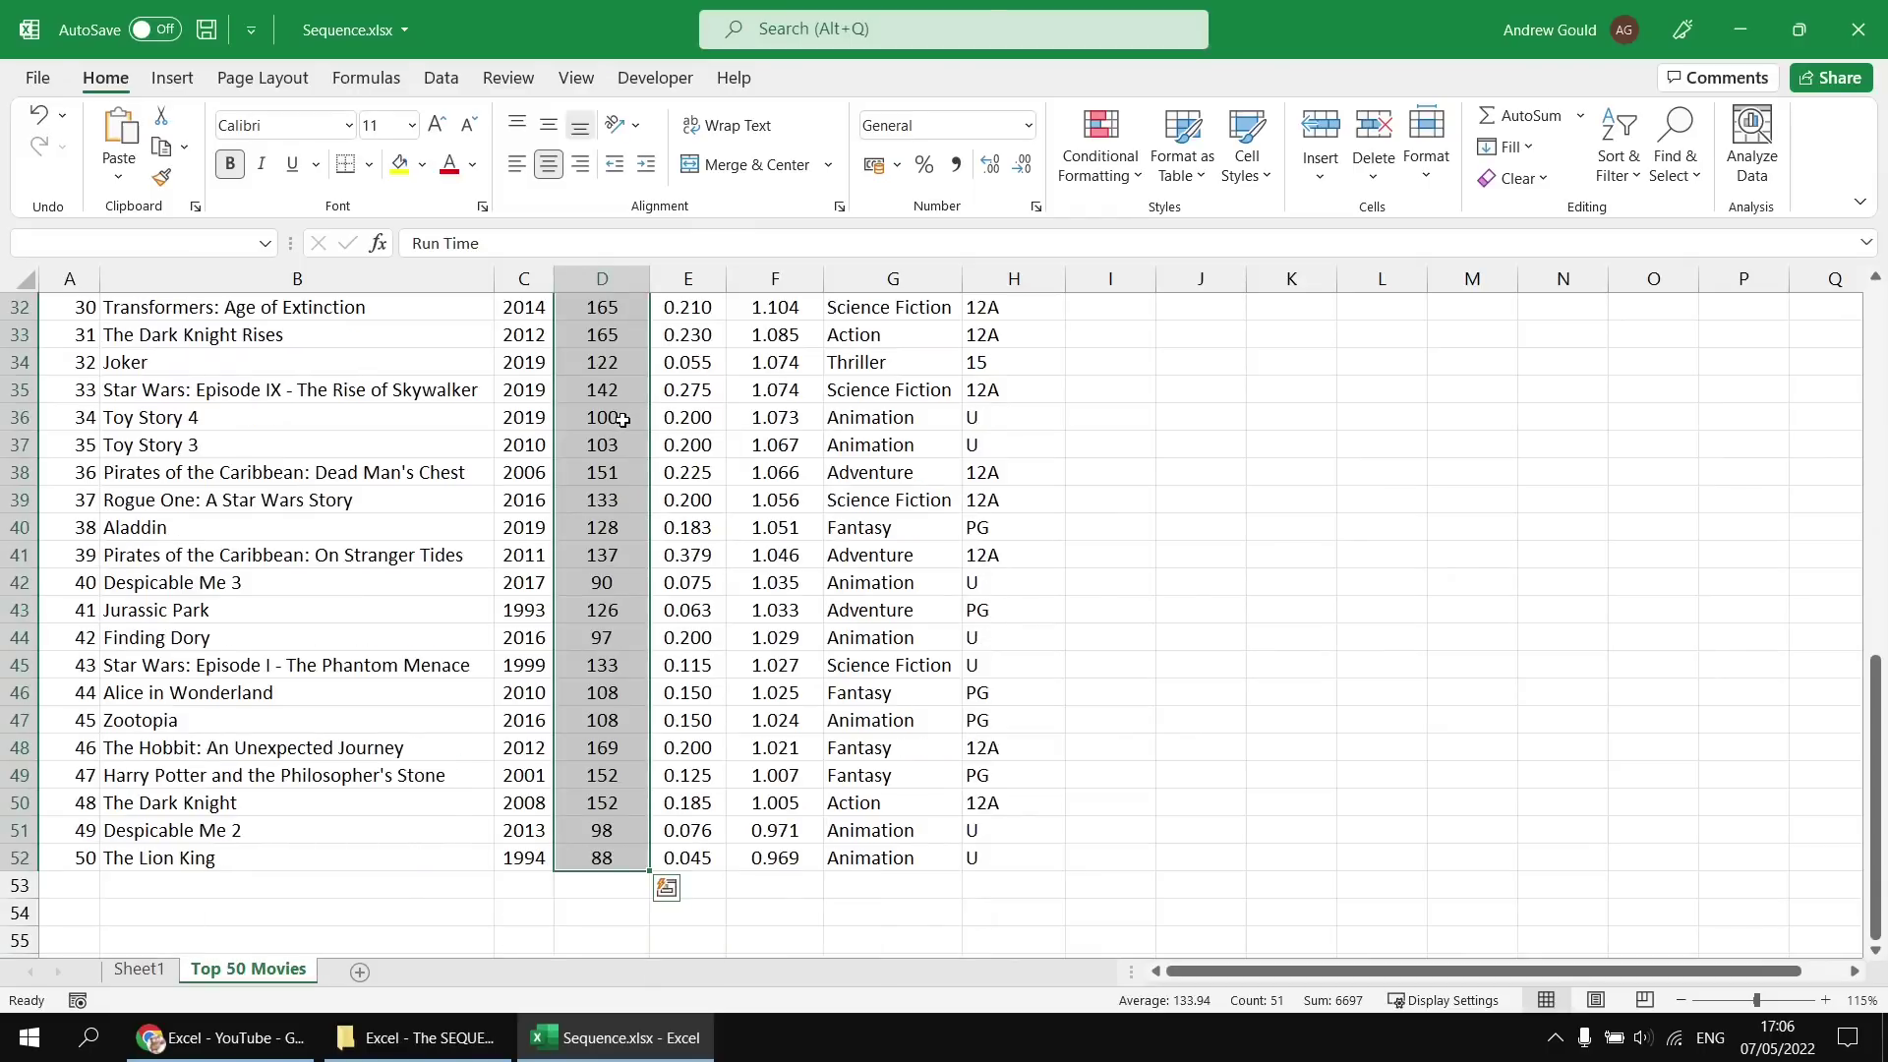
left_click(379, 77)
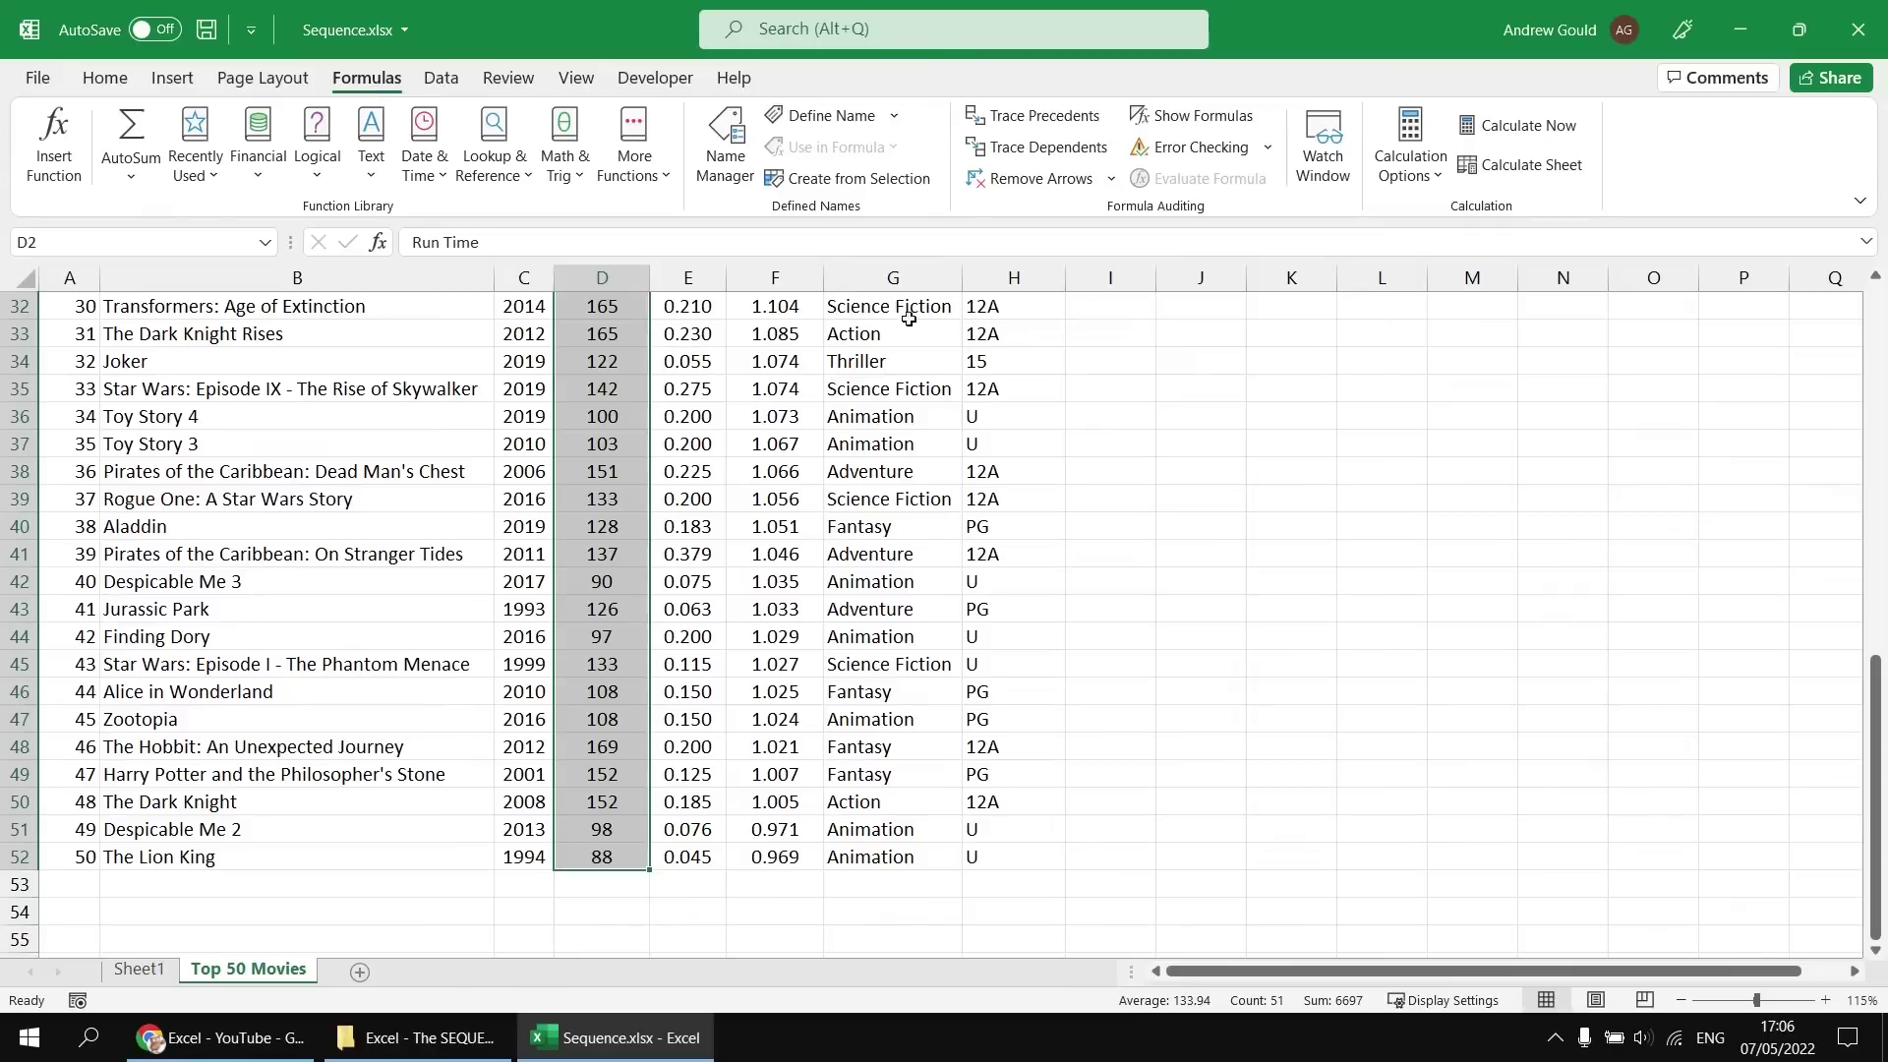
left_click(837, 182)
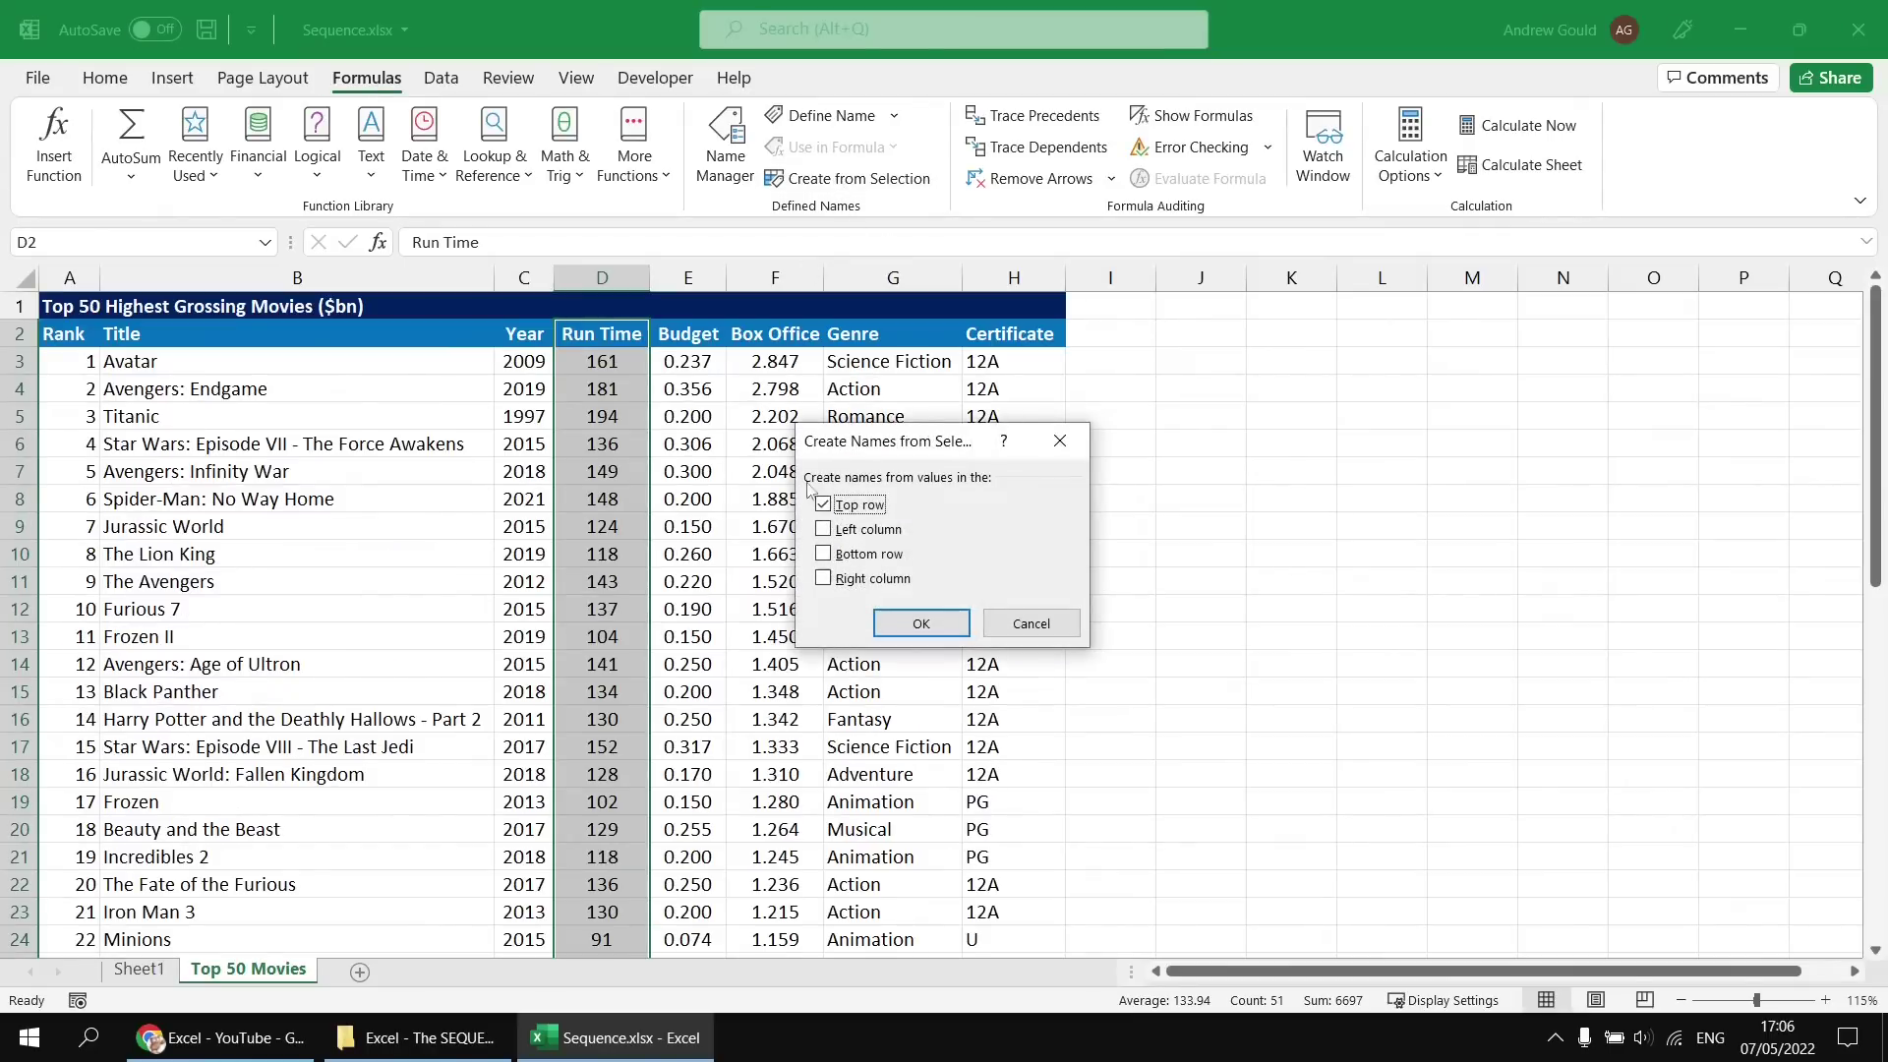
left_click(927, 628)
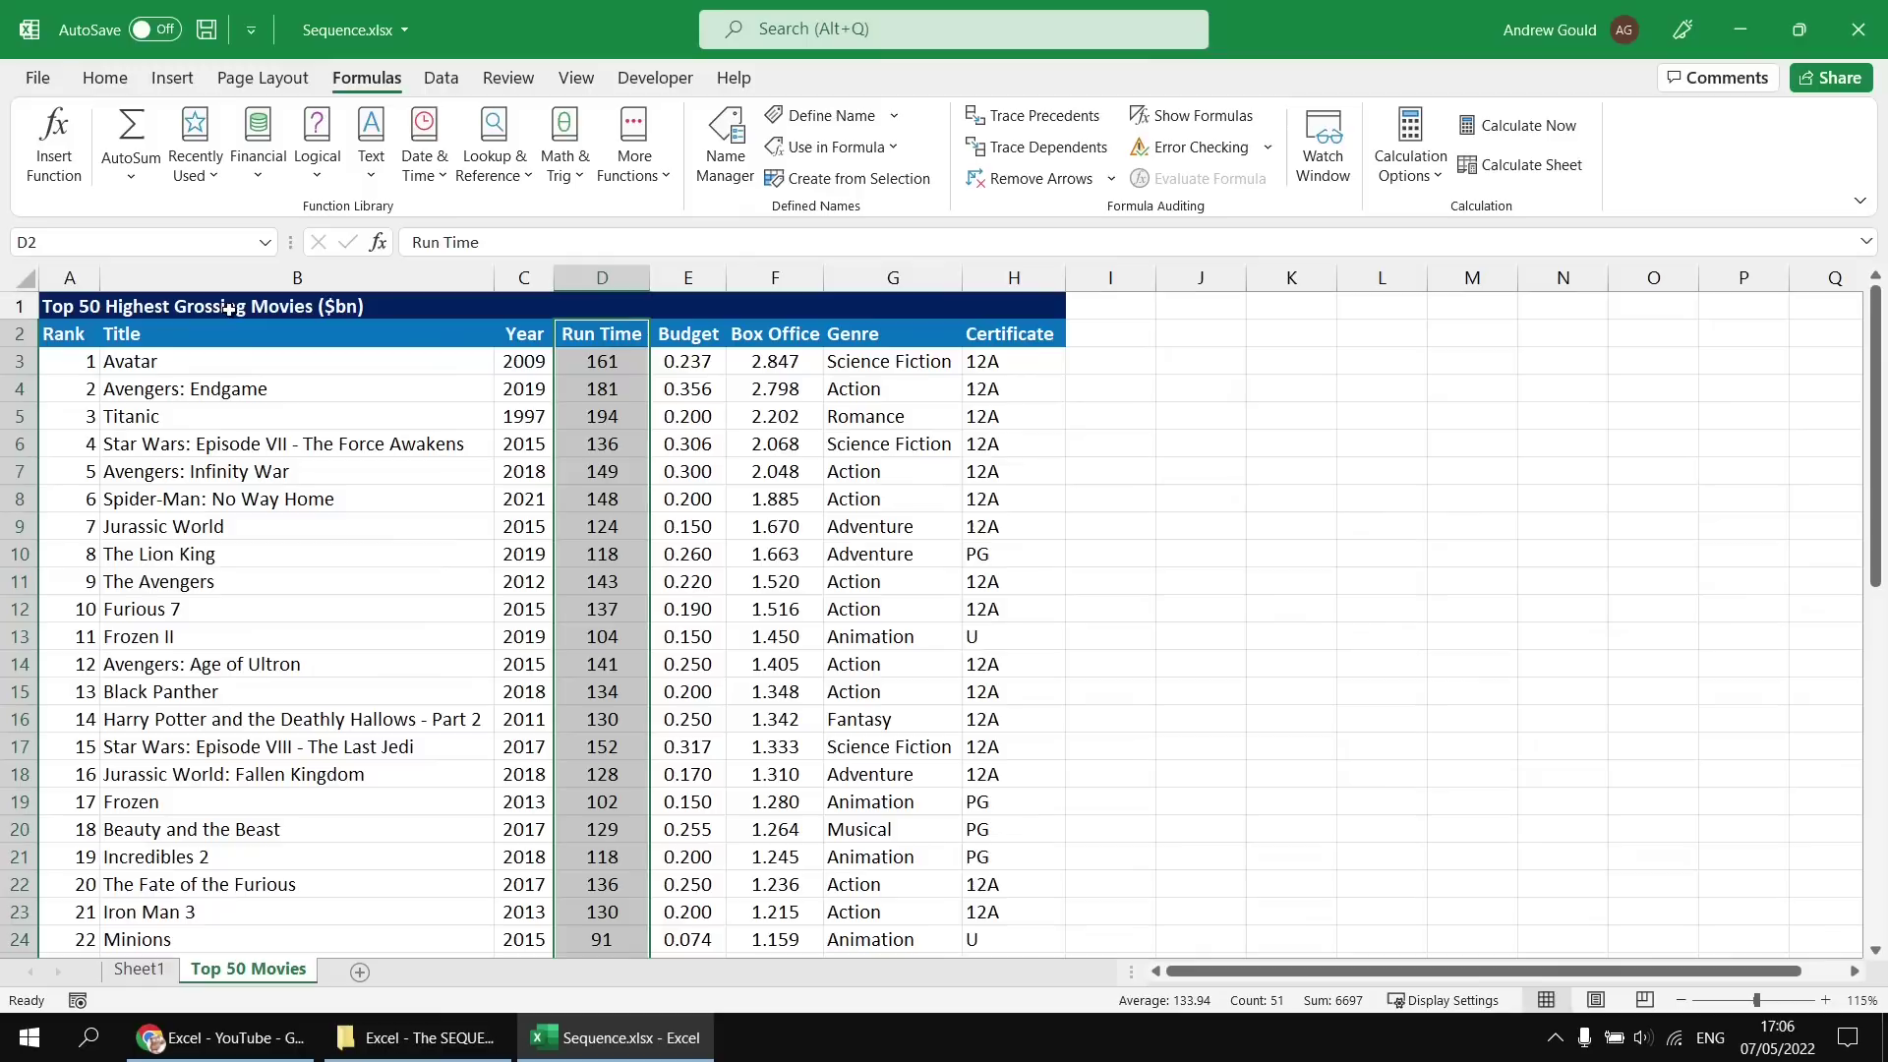
Go to the Run_Time named range to check which cells in the Run Time column it covers
left_click(603, 363)
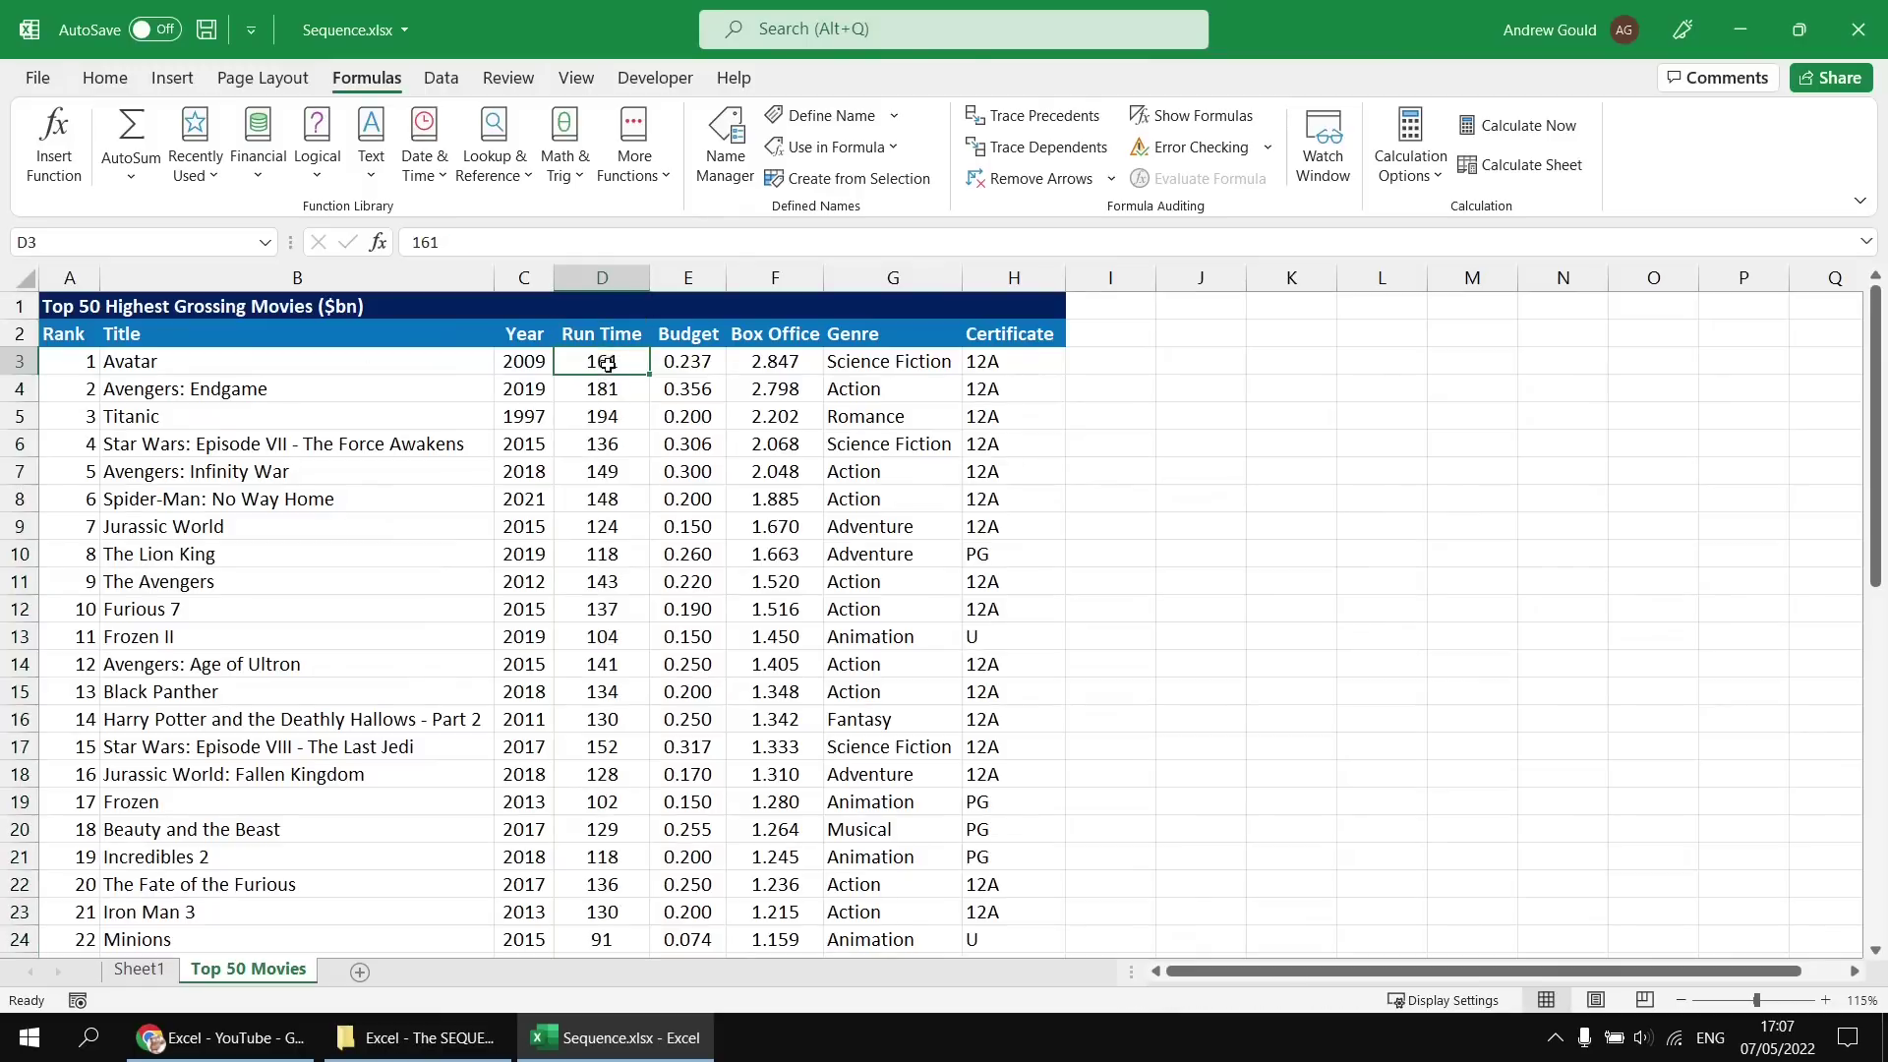
left_click(265, 242)
left_click(190, 270)
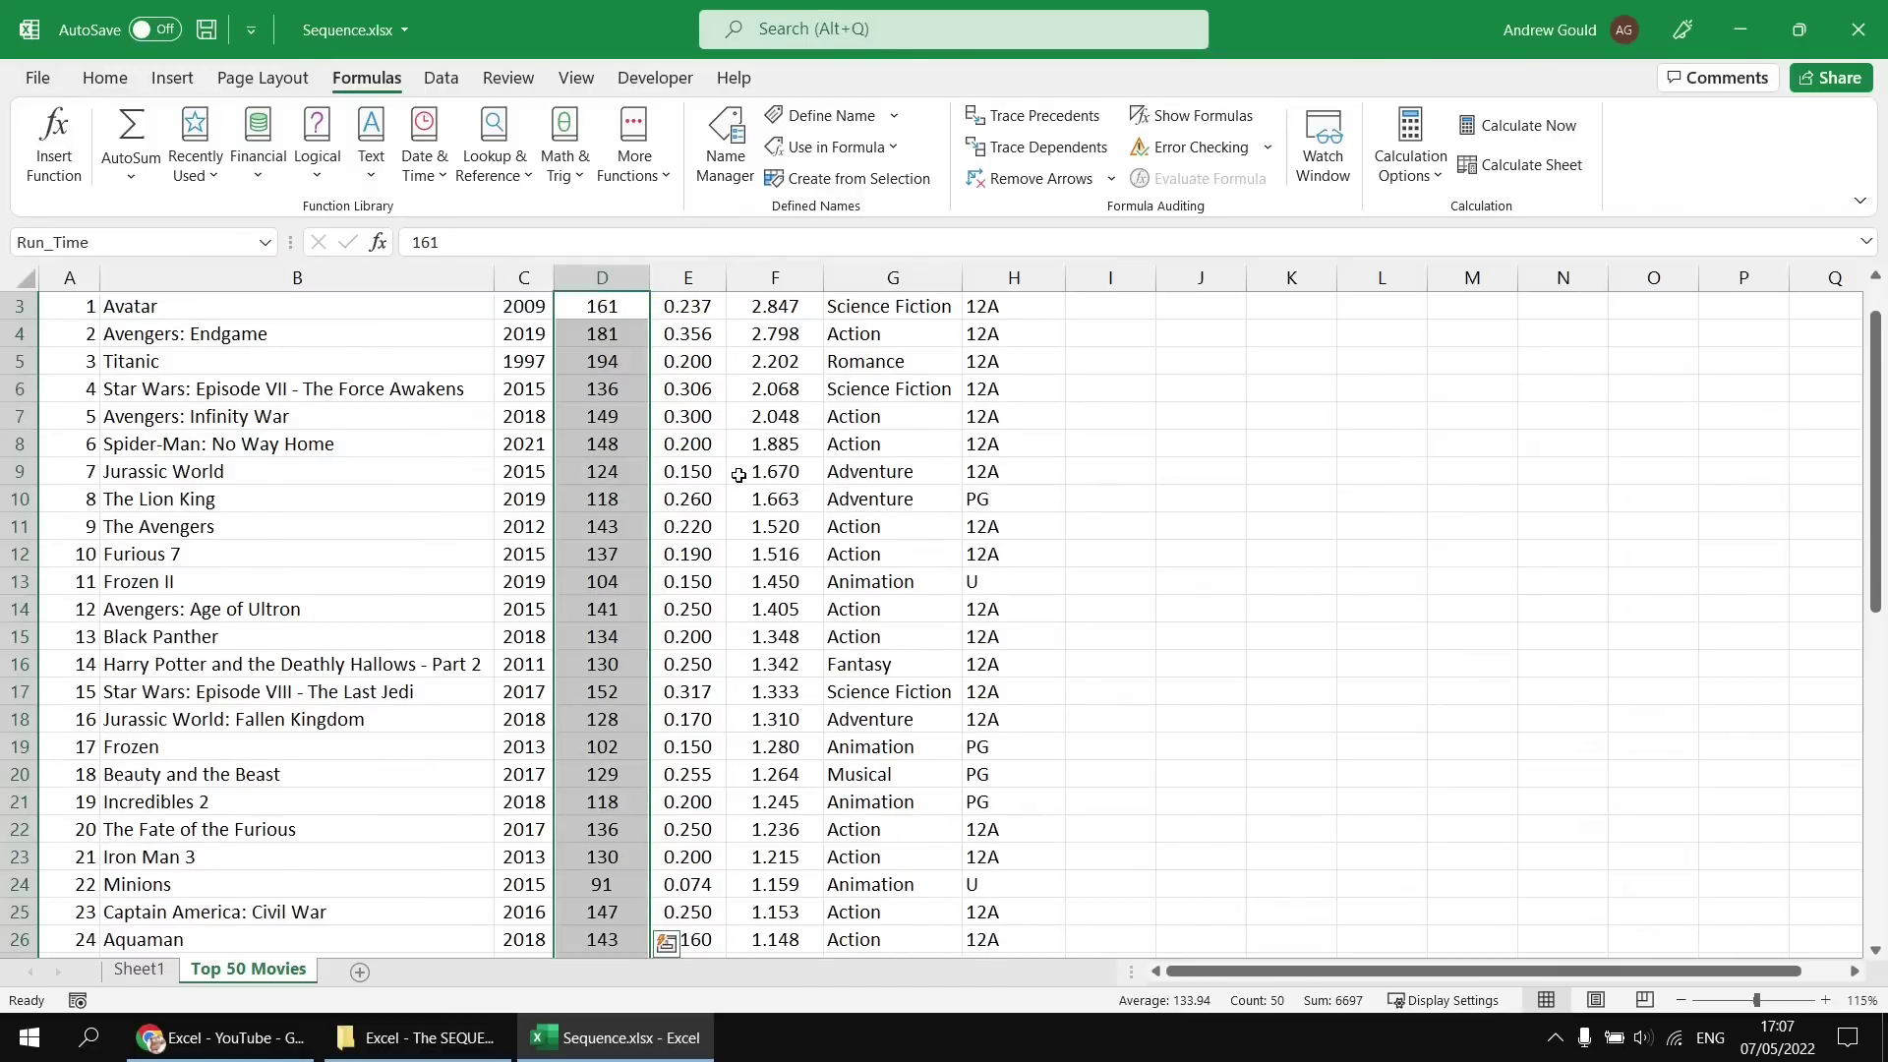
scroll(739, 475, "up", 1)
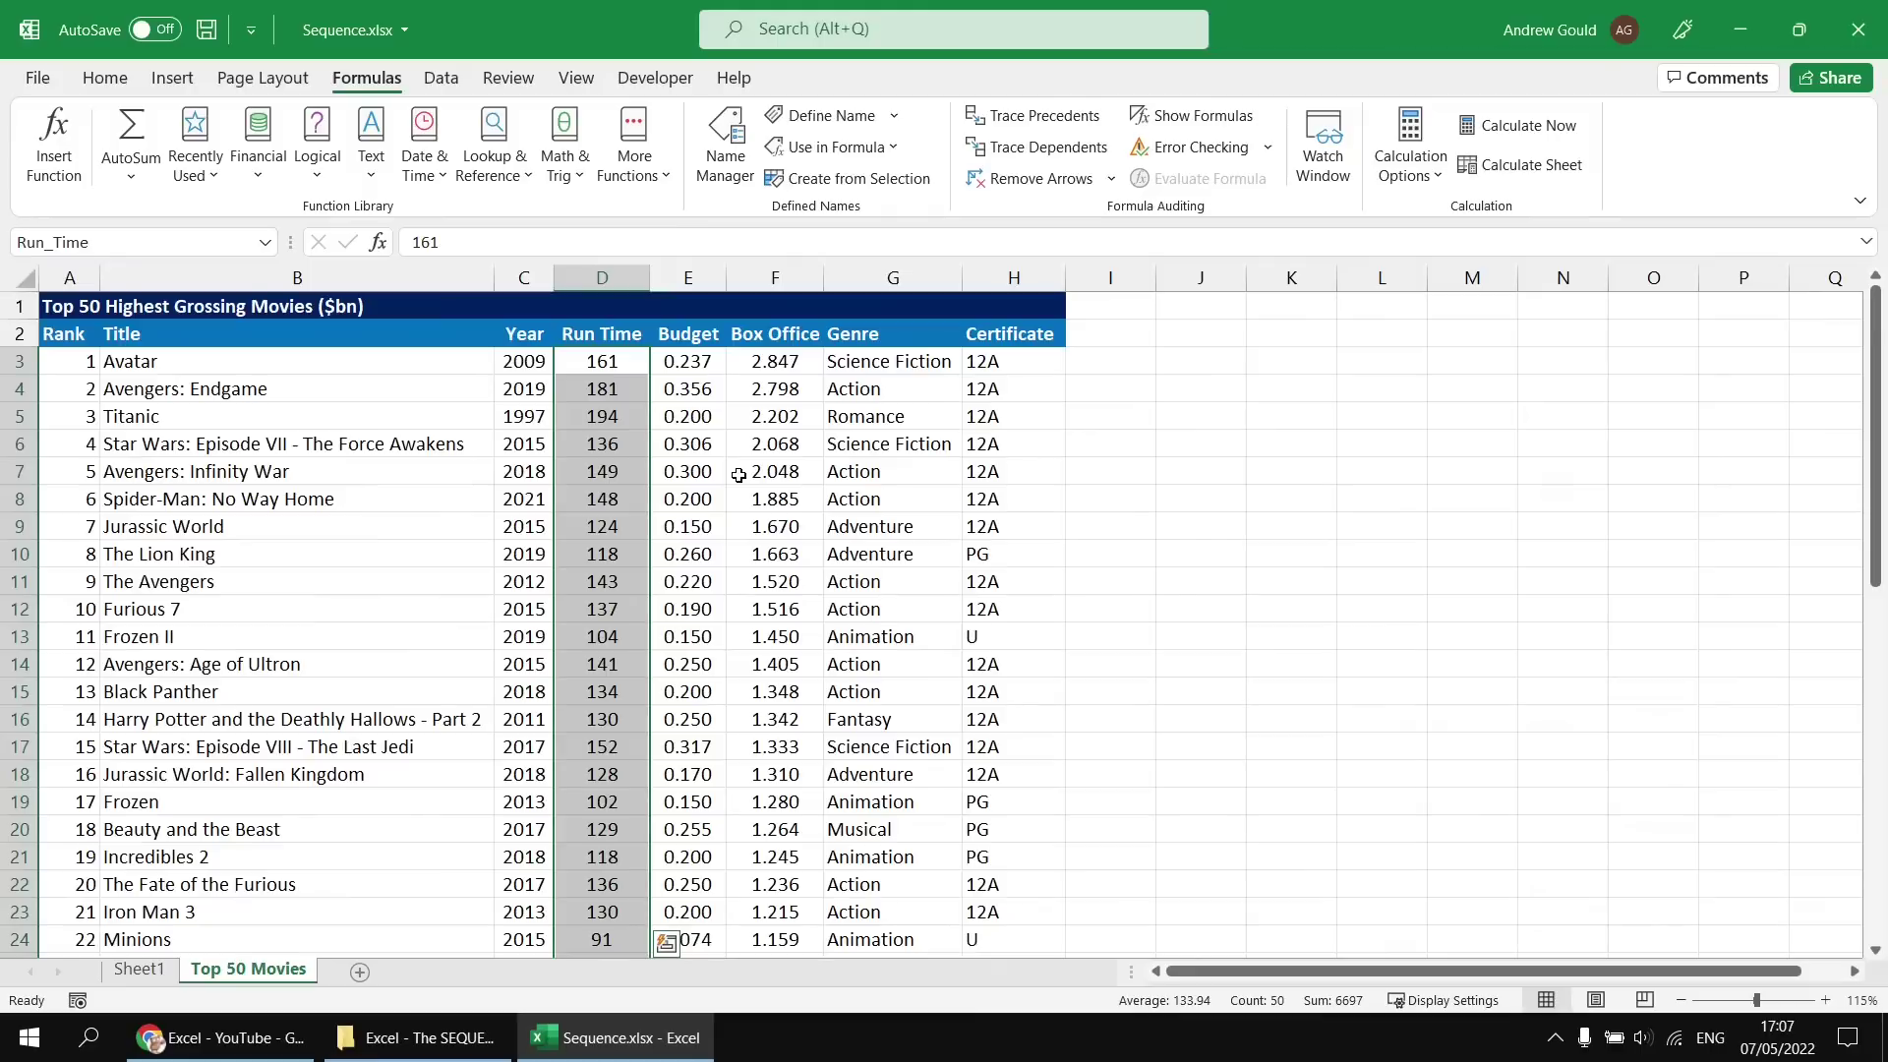
left_click(598, 339)
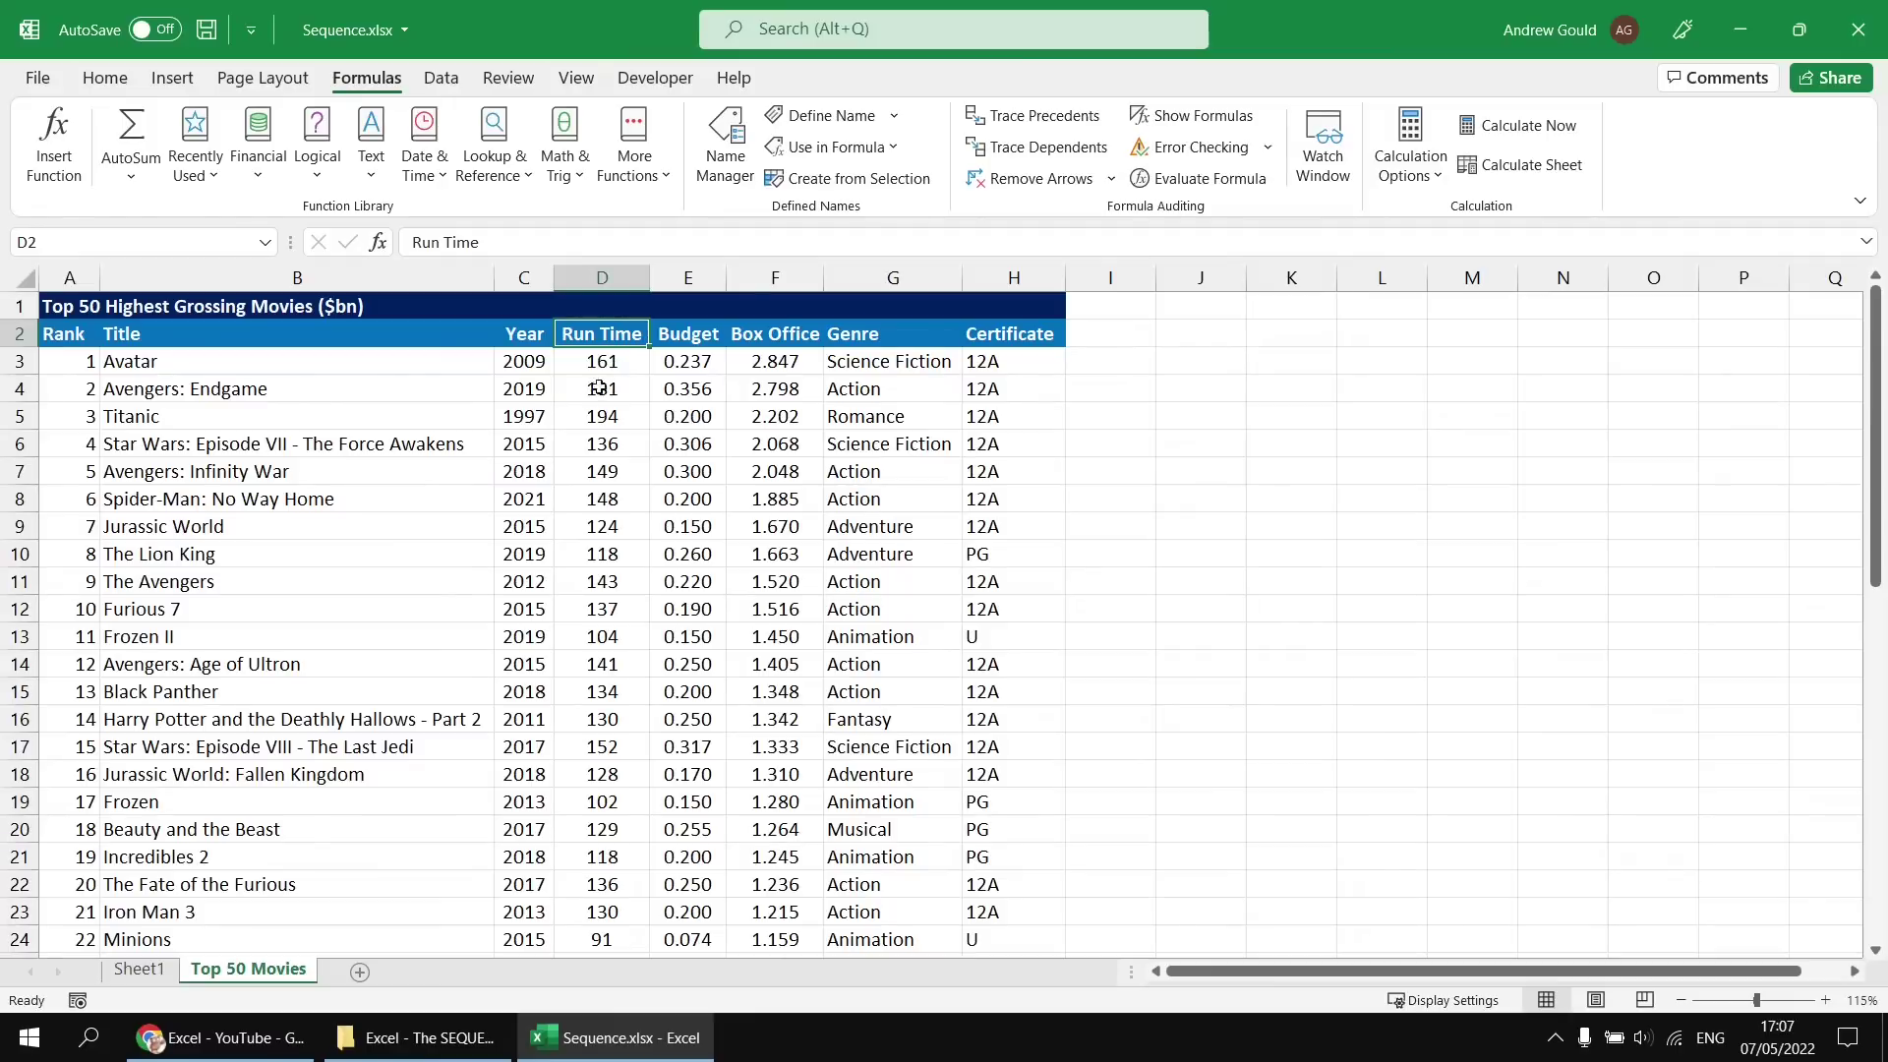
Label cell J3 as Min and enter =MIN(Run_Time) in K3 to get the shortest run time
left_click(1177, 364)
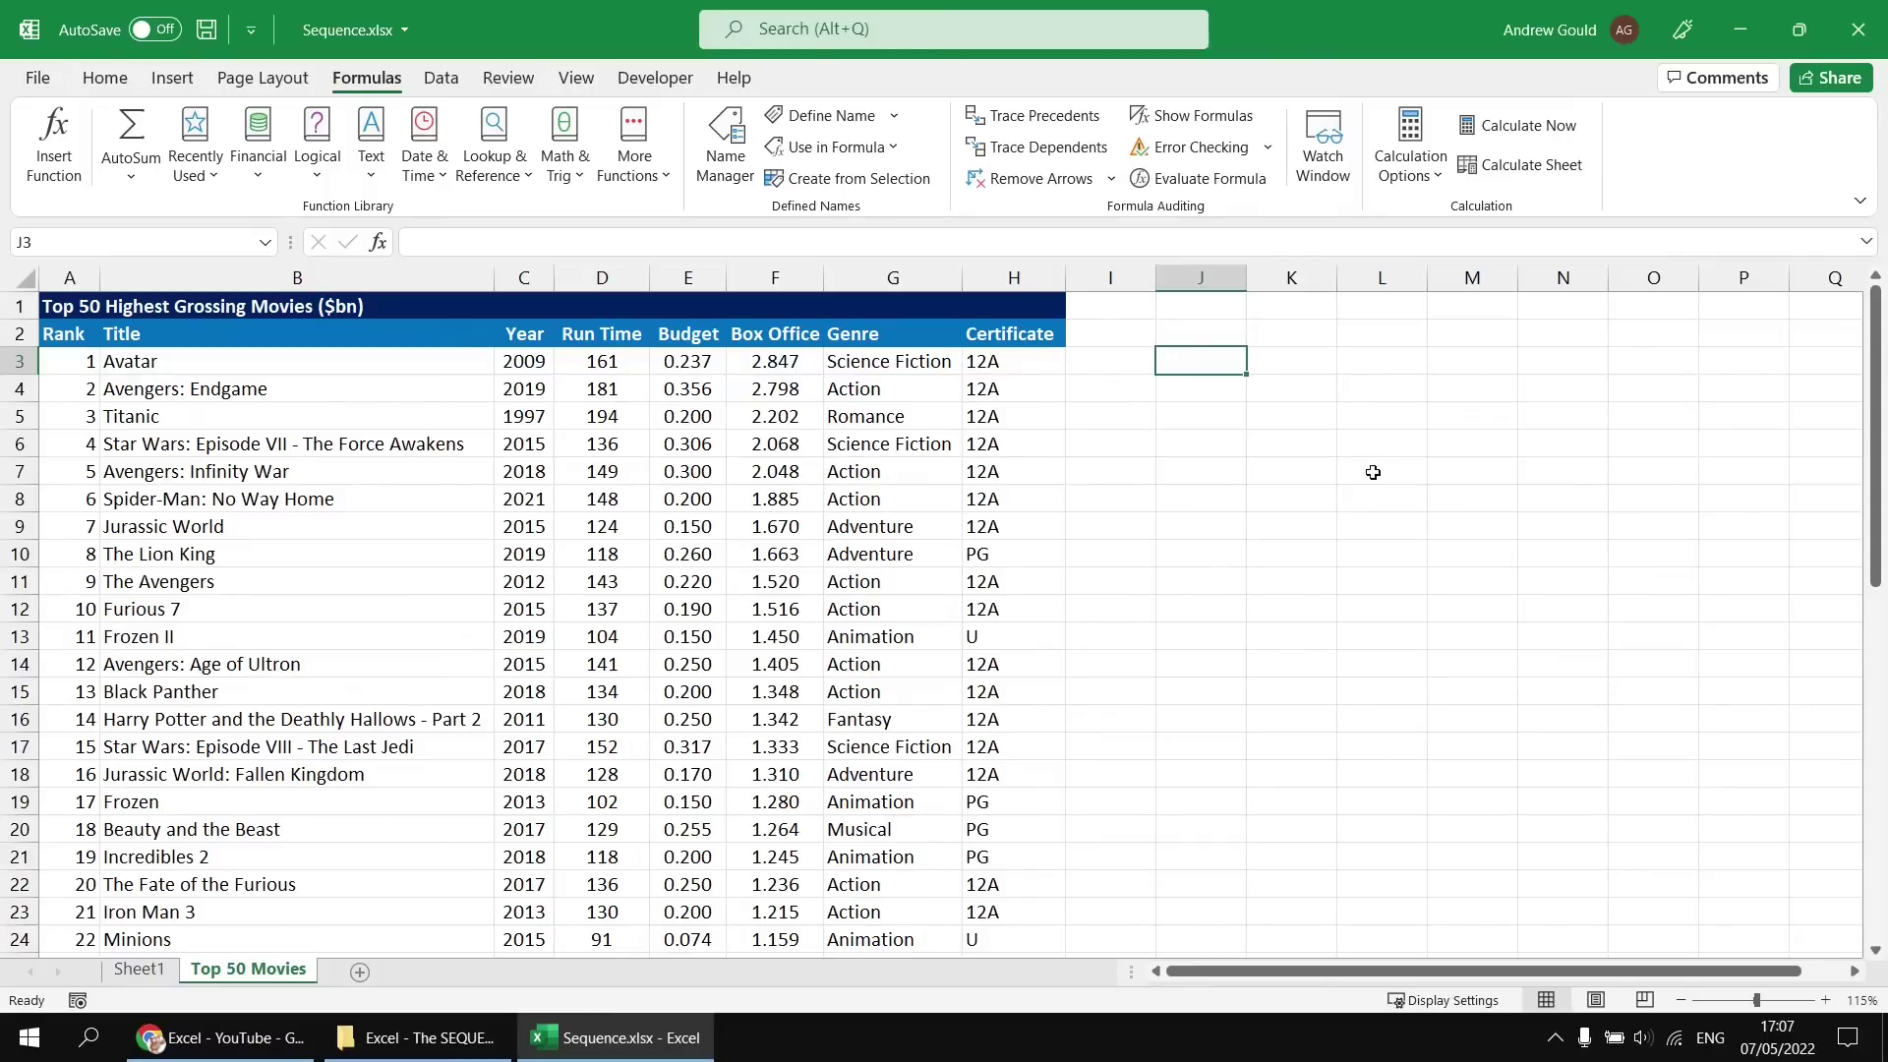
type("Min")
key("Tab")
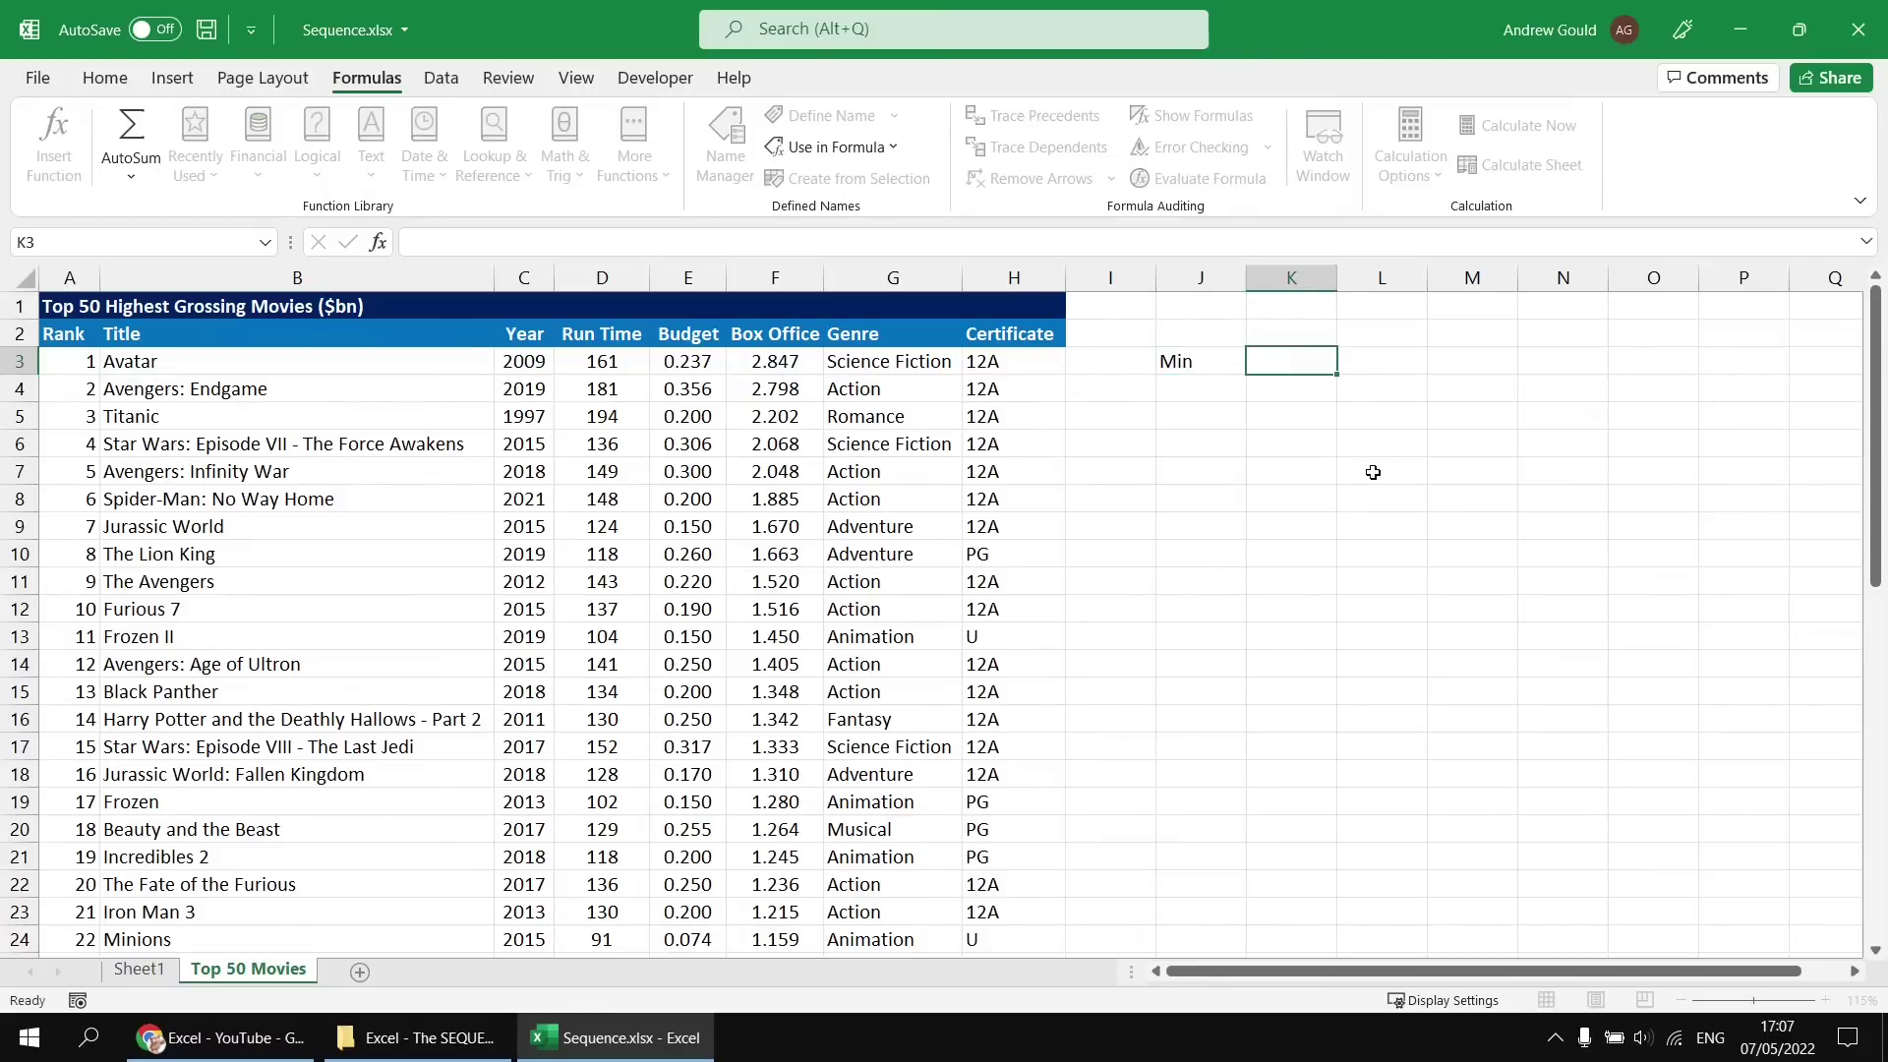
type("=min")
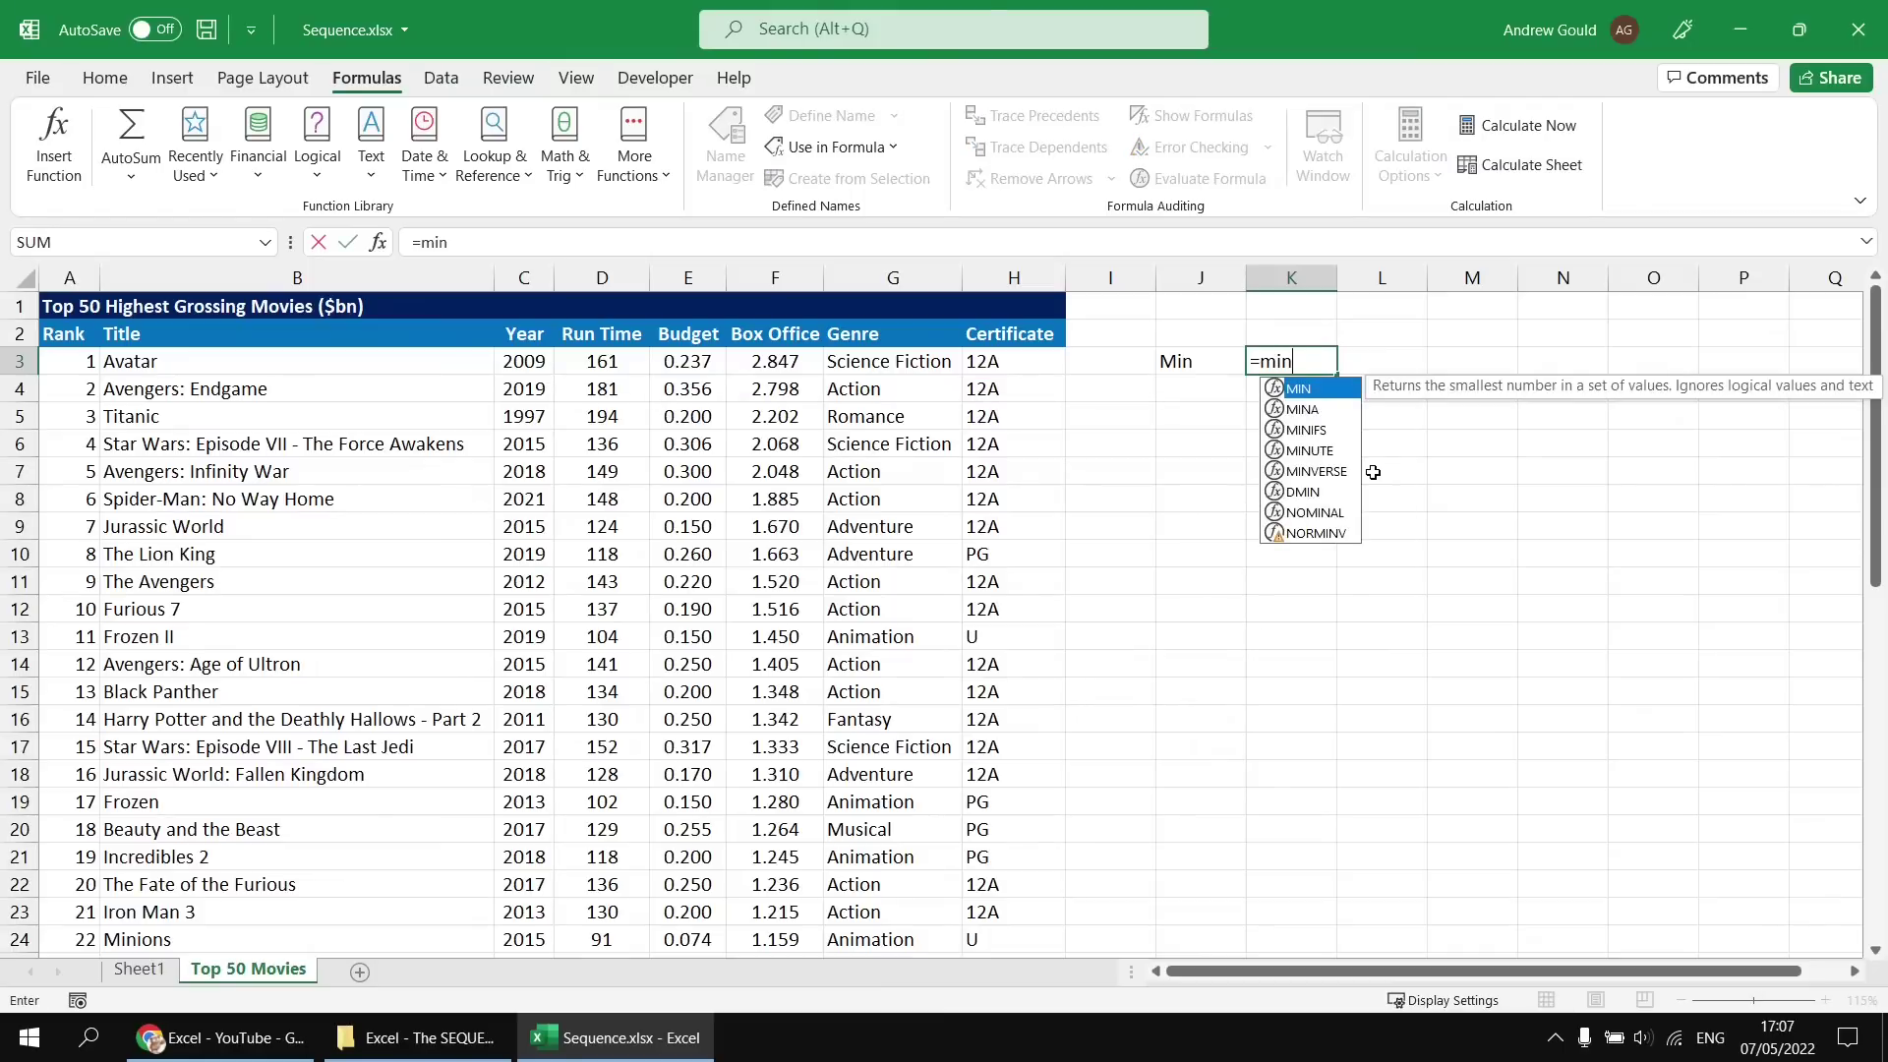
key("Tab")
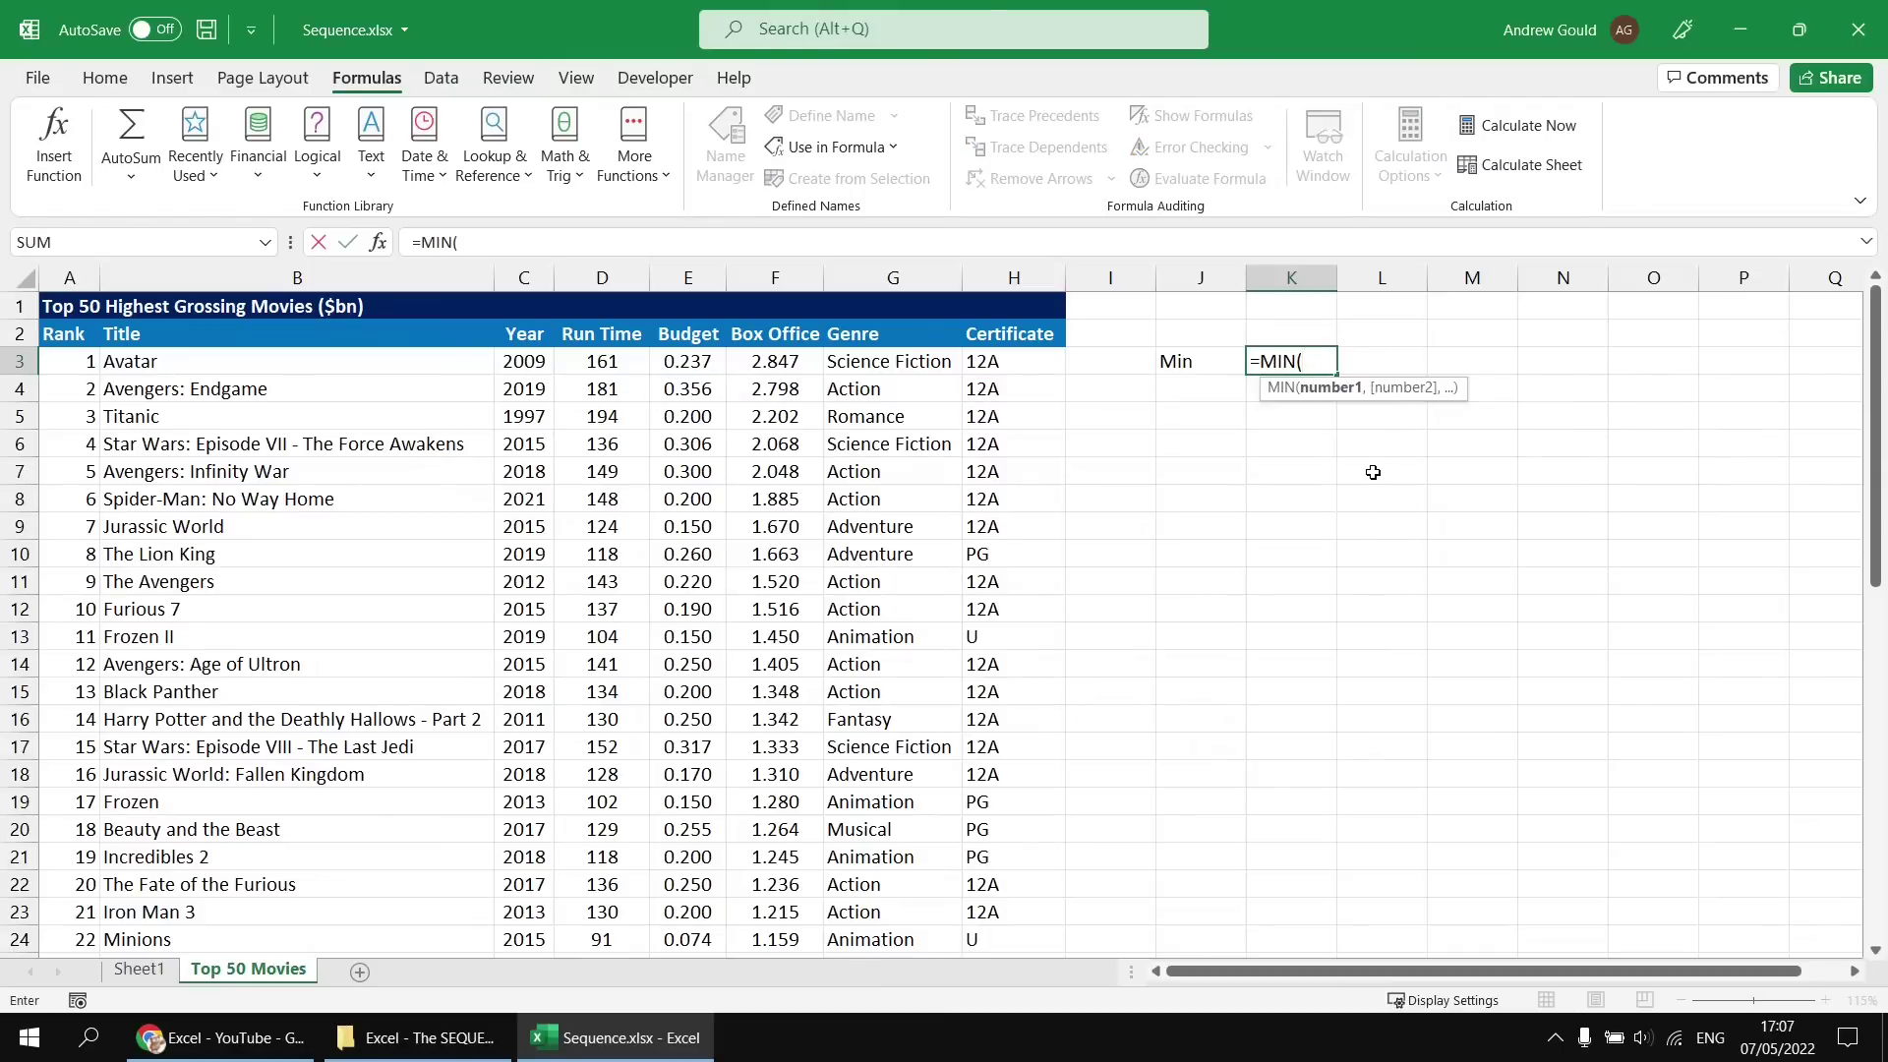
type("run")
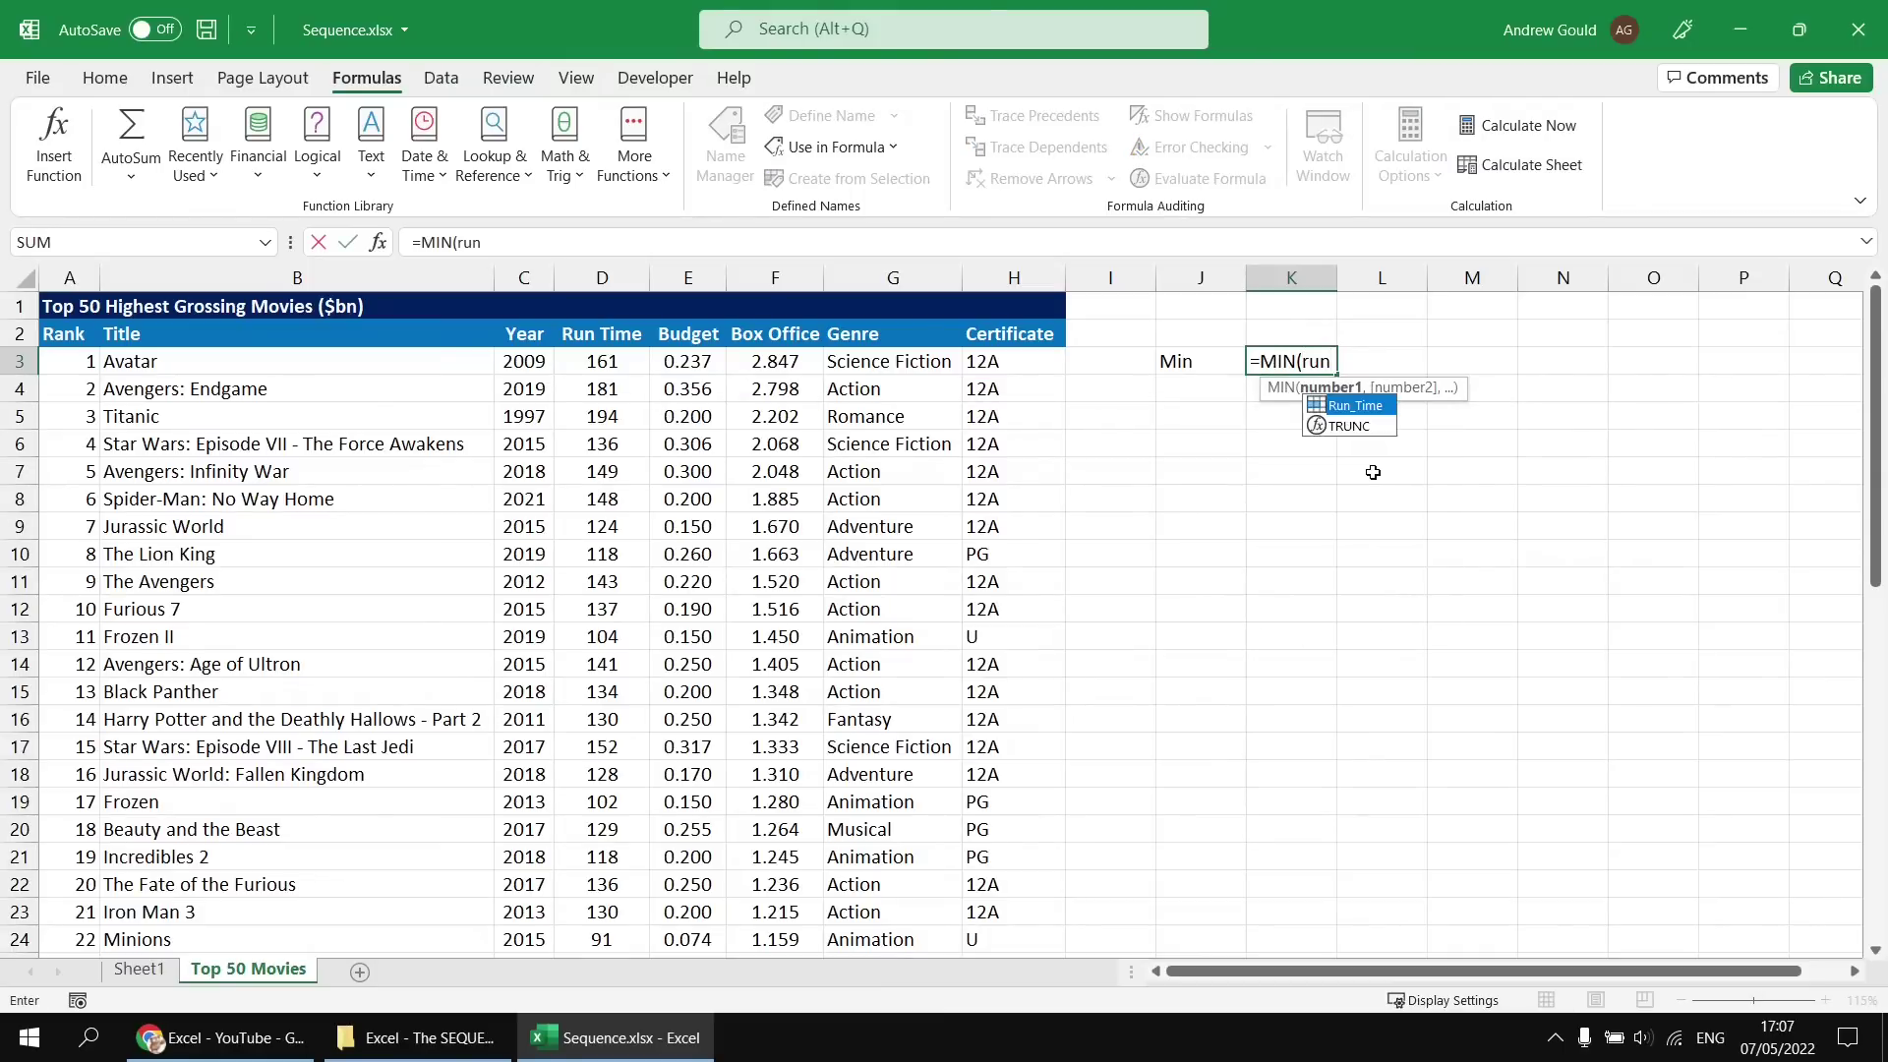
key("Tab")
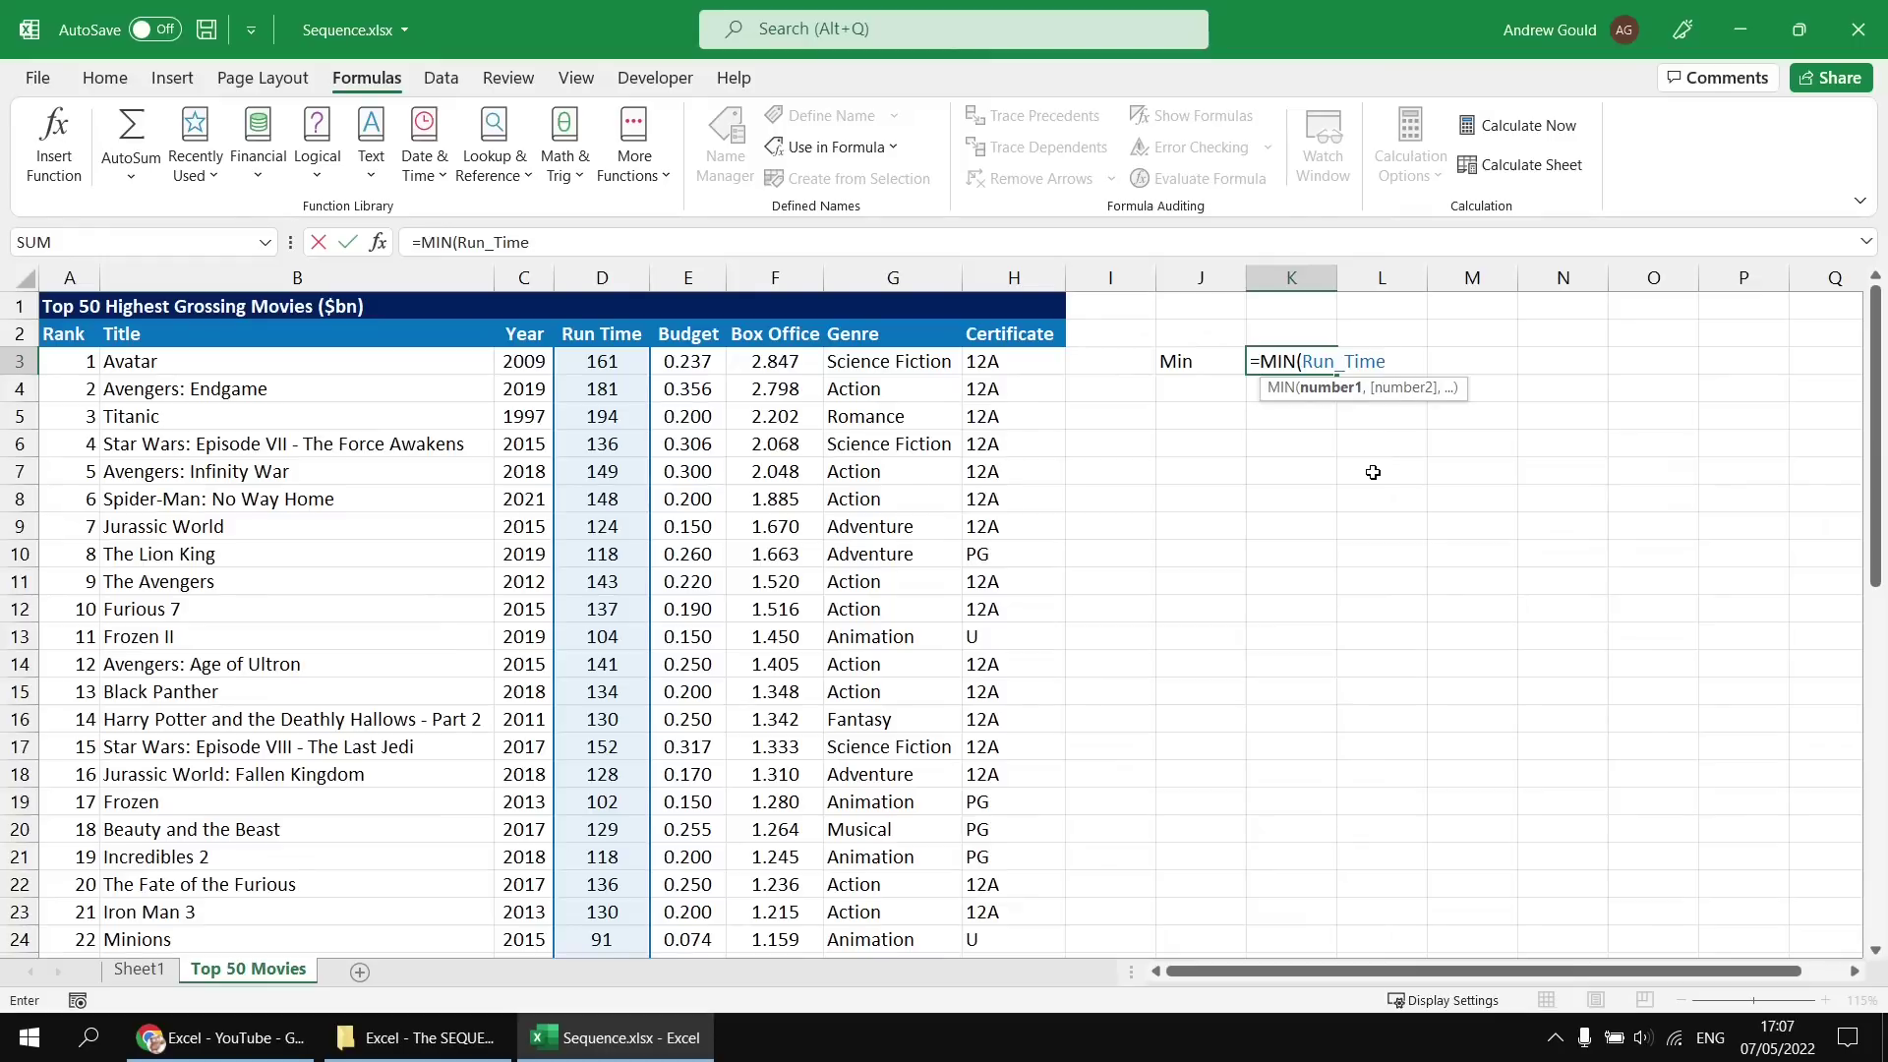
type(")")
key("Return")
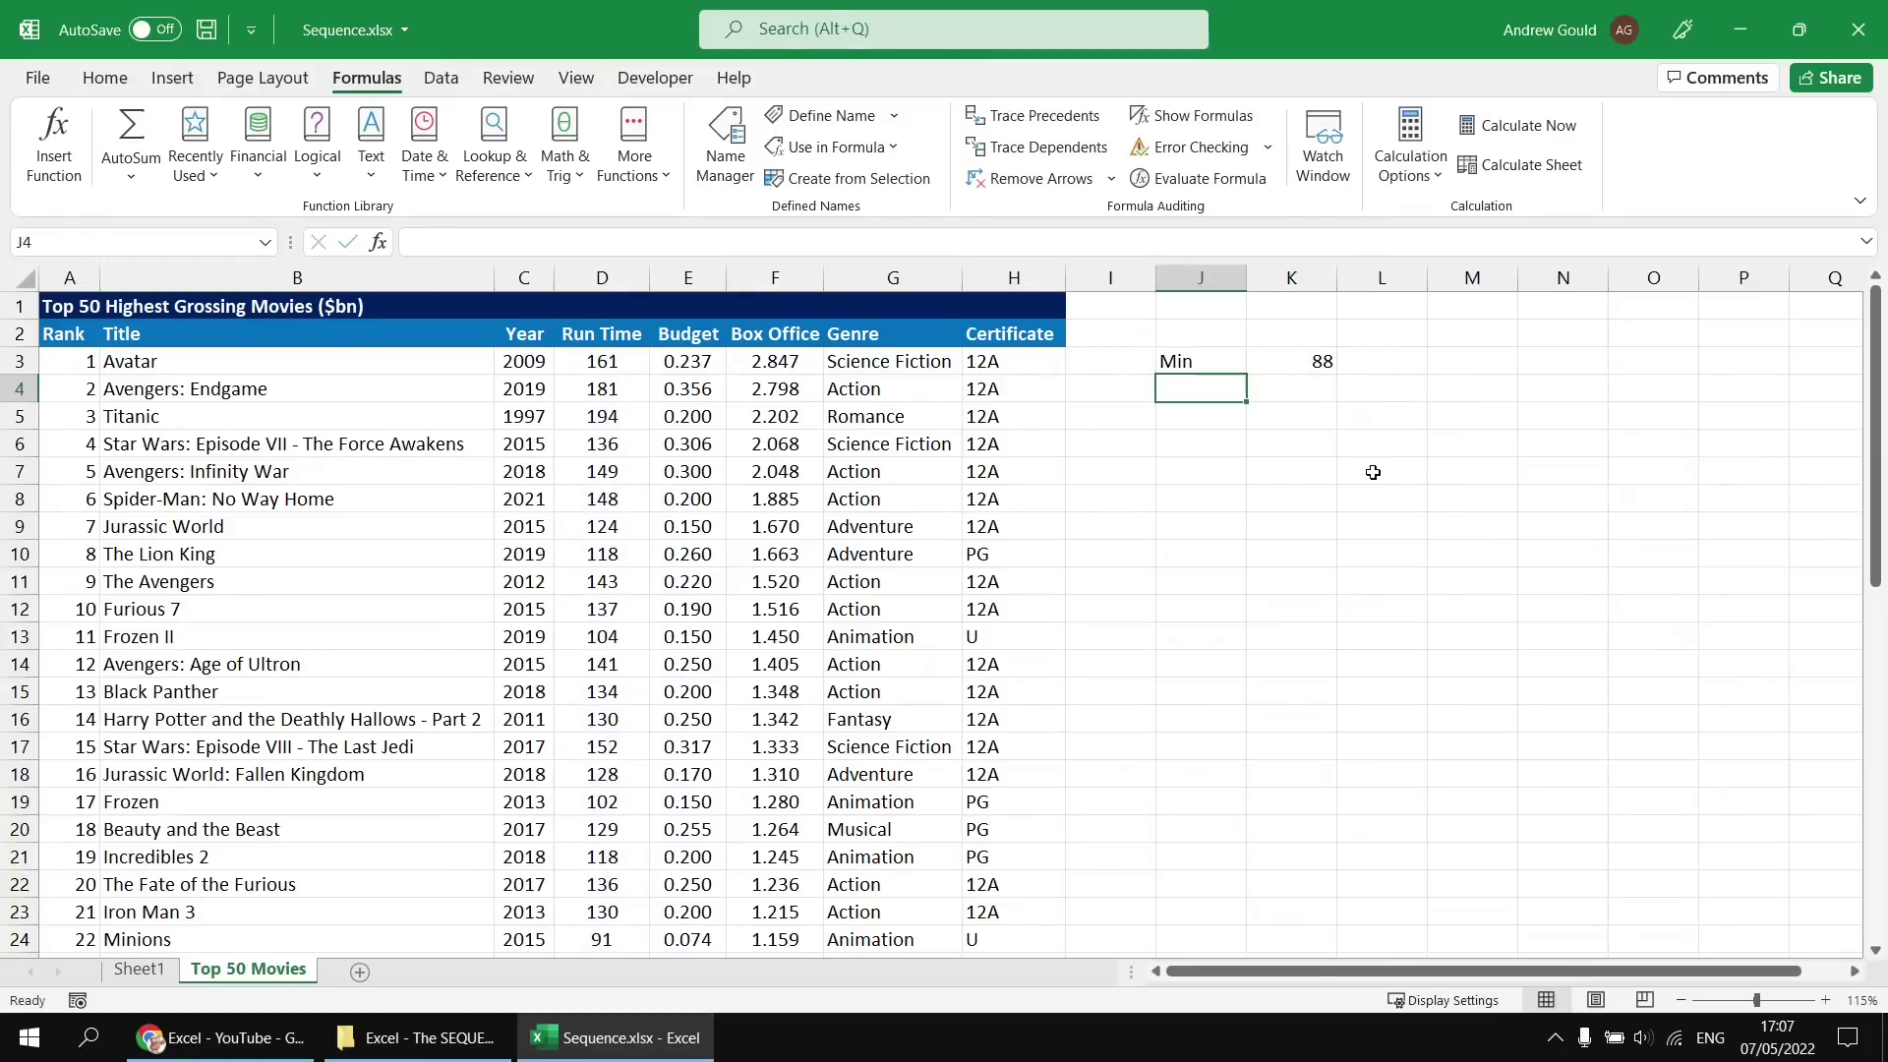
Label cell J4 as Max and enter =MAX(Run_Time) in K4 to get the longest run time
type("Max")
key("Tab")
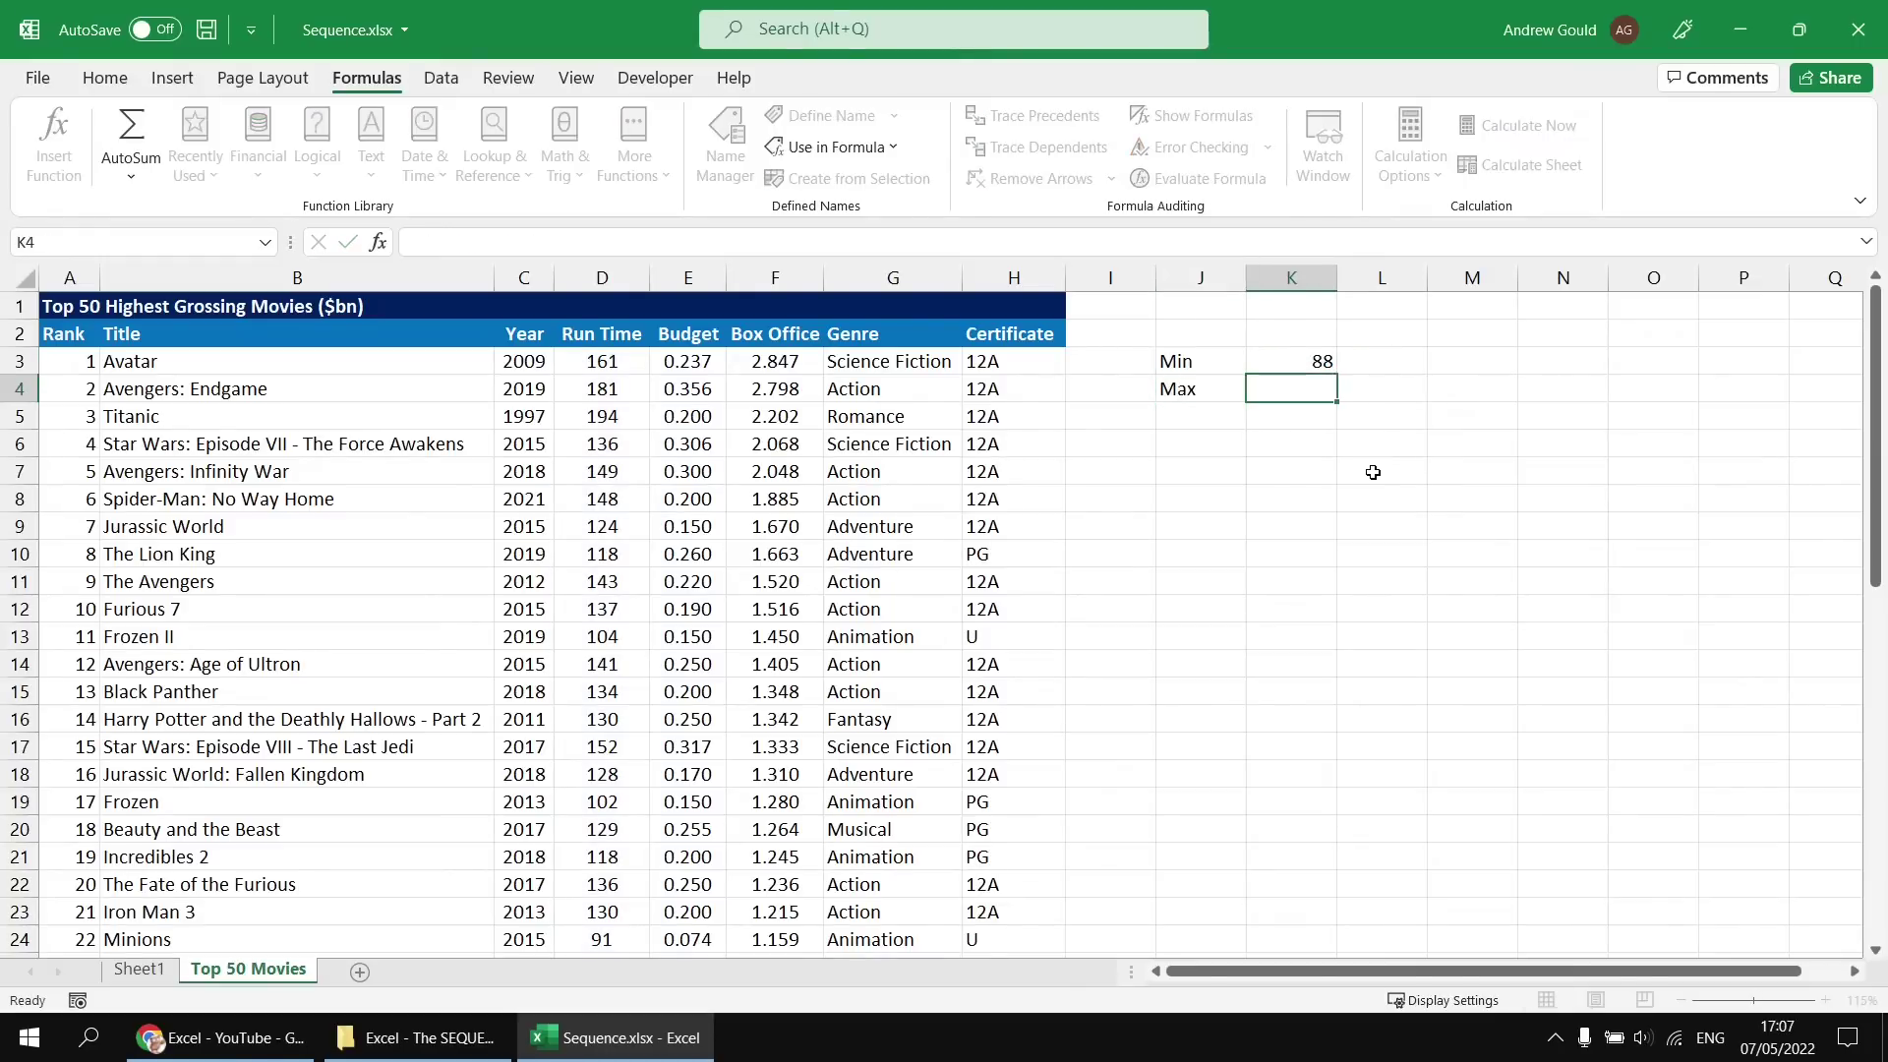
type("=max")
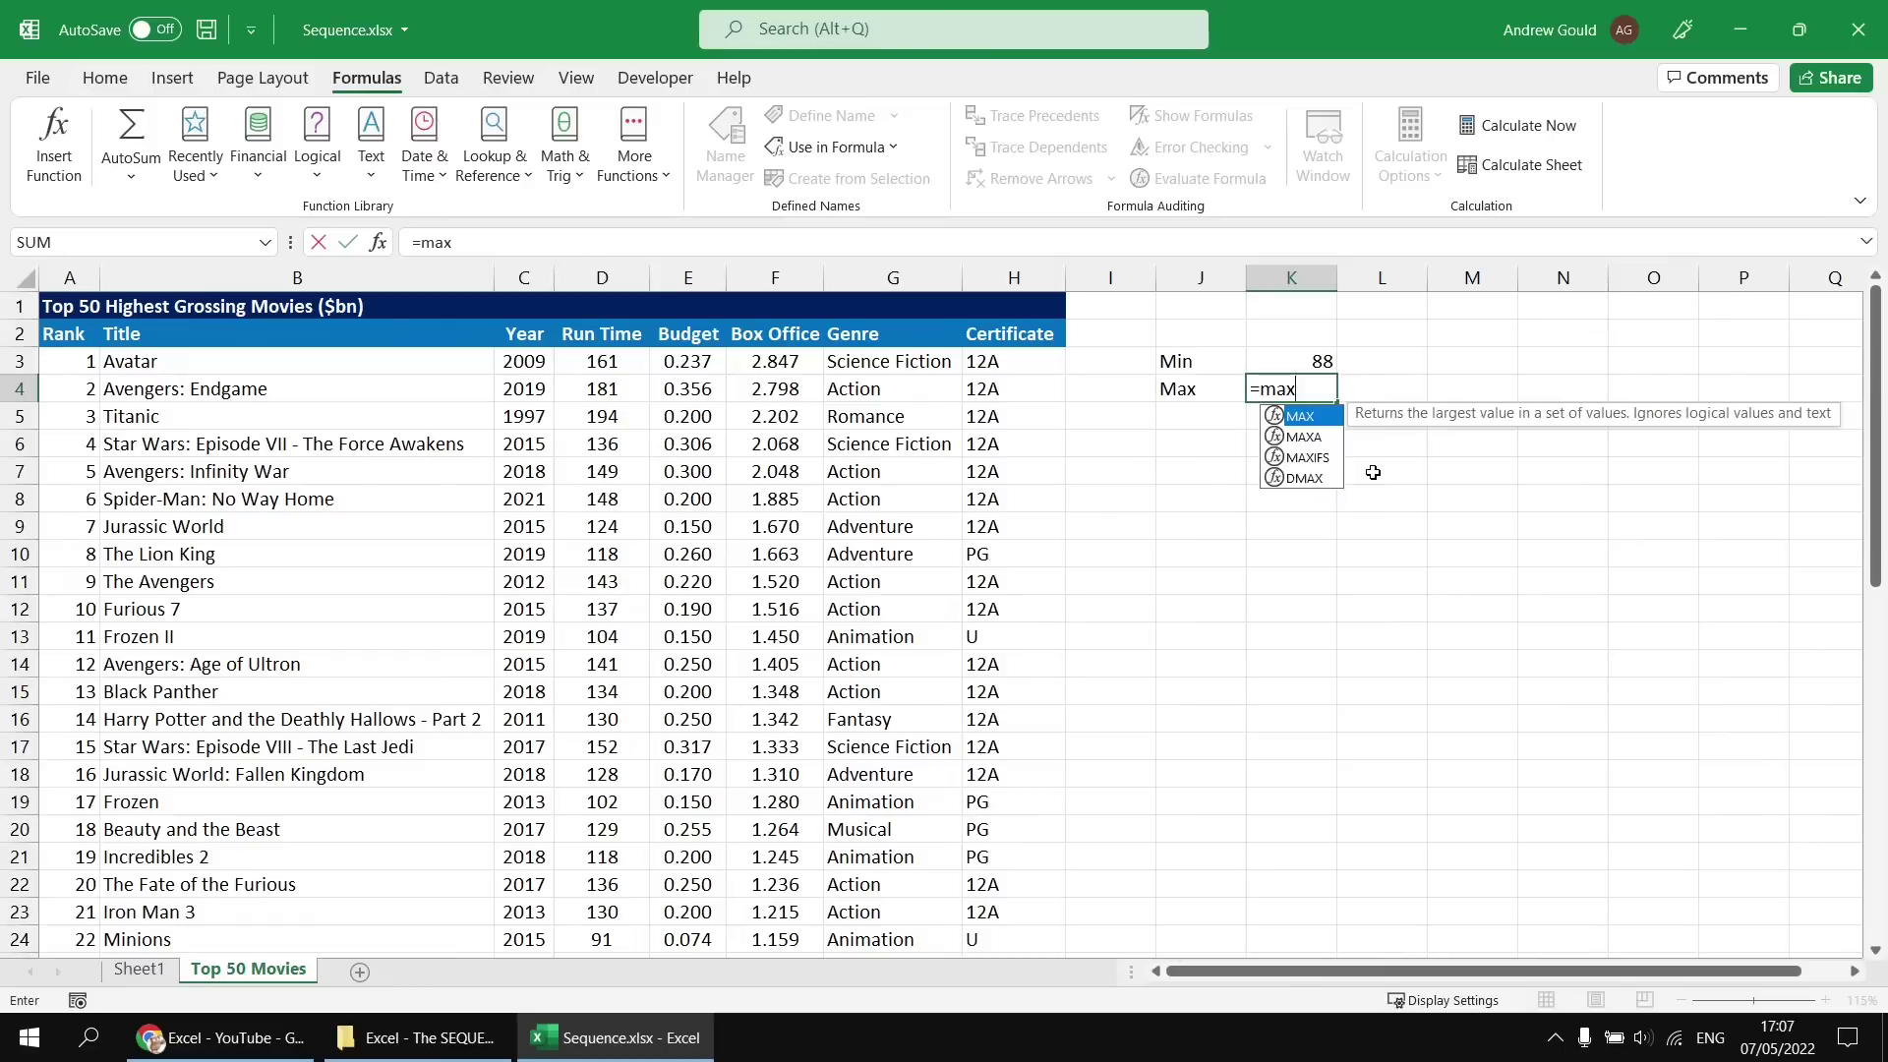
key("Tab")
type("run")
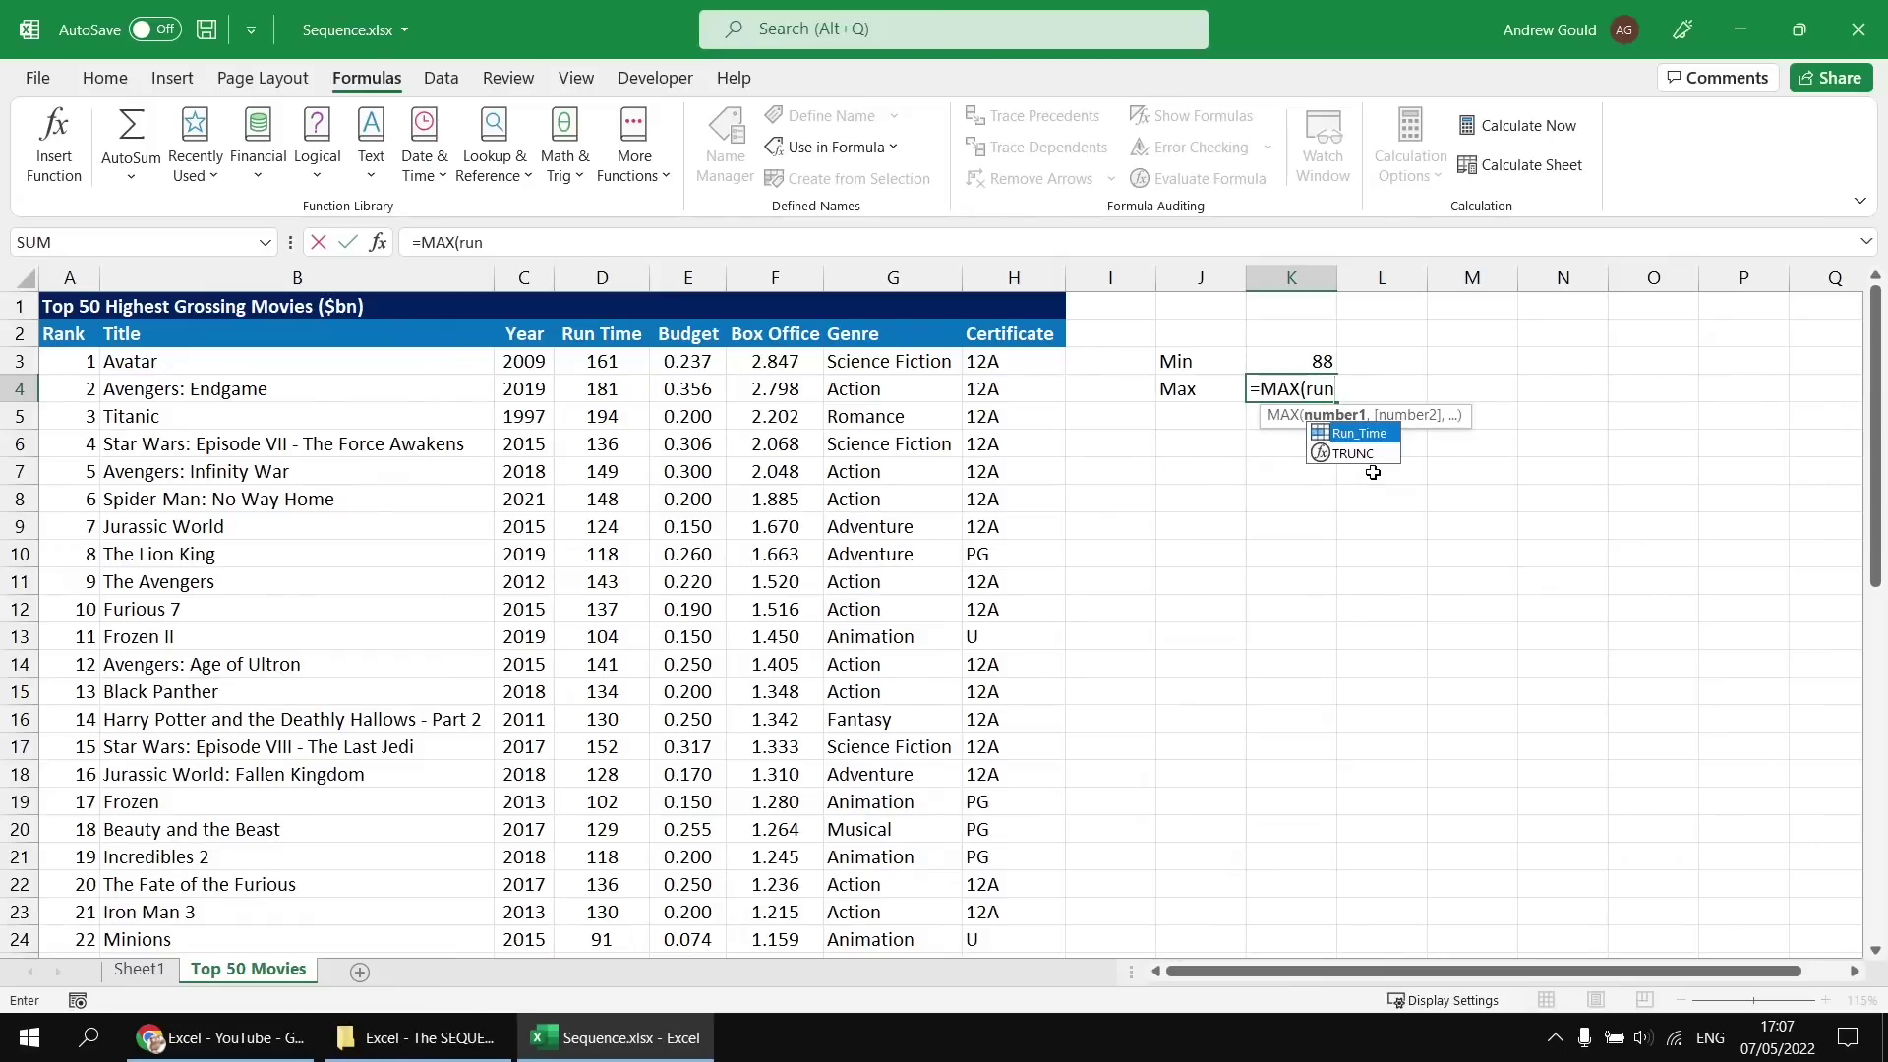
key("Tab")
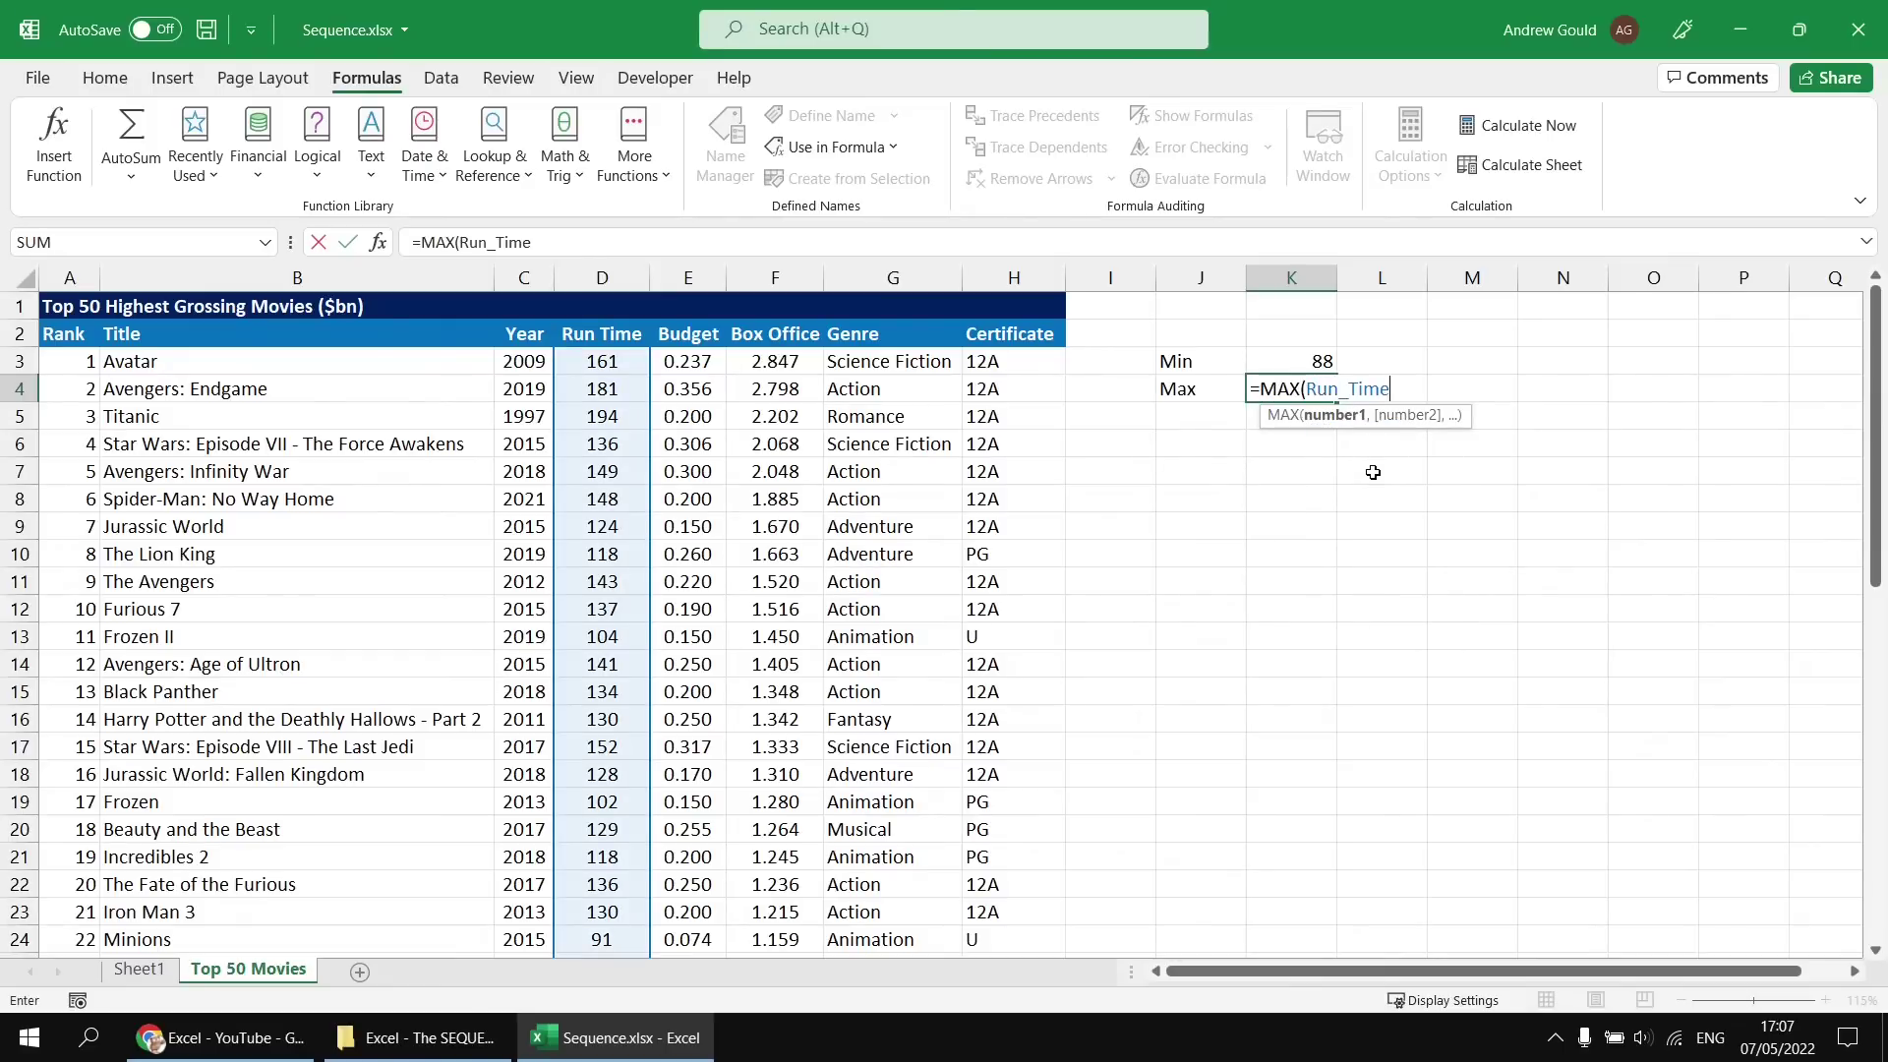
key("Return")
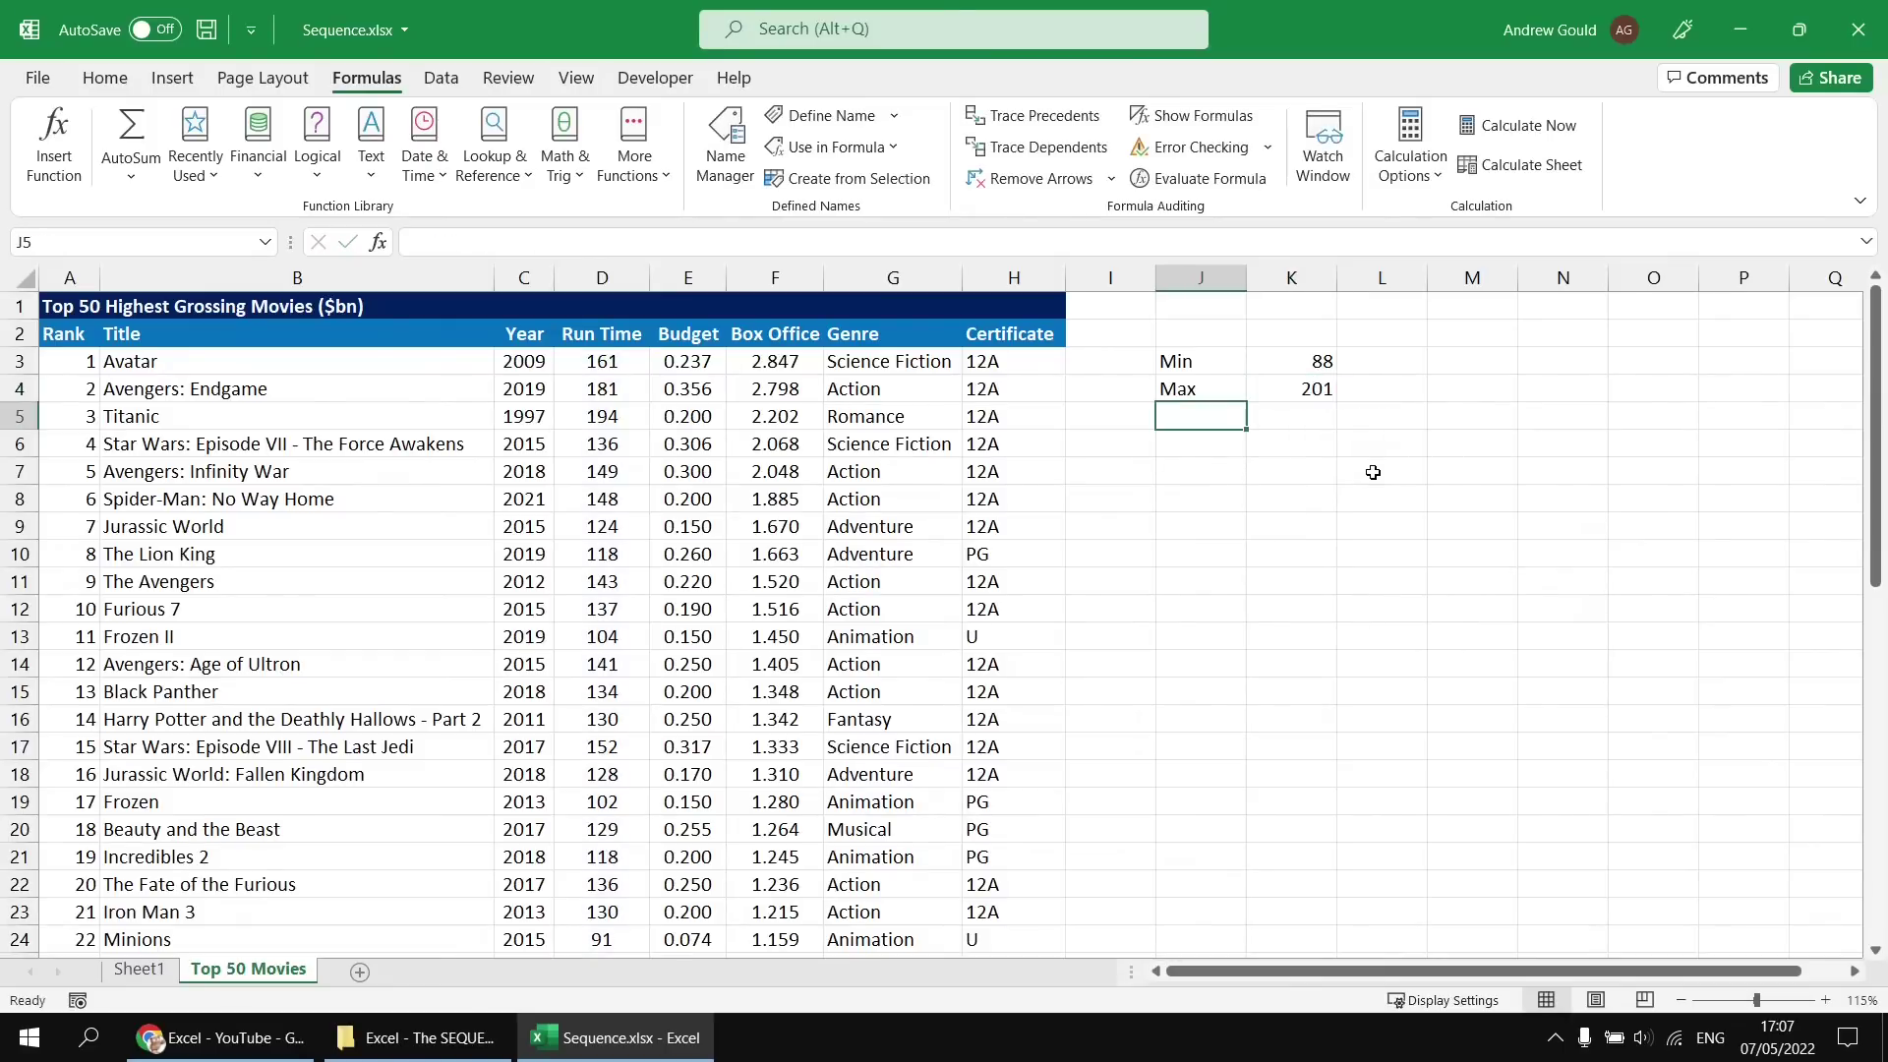
Label cell J5 as Range and calculate the inclusive number of run-time values in K5 with =K4-K3+1
type("Range")
key("Tab")
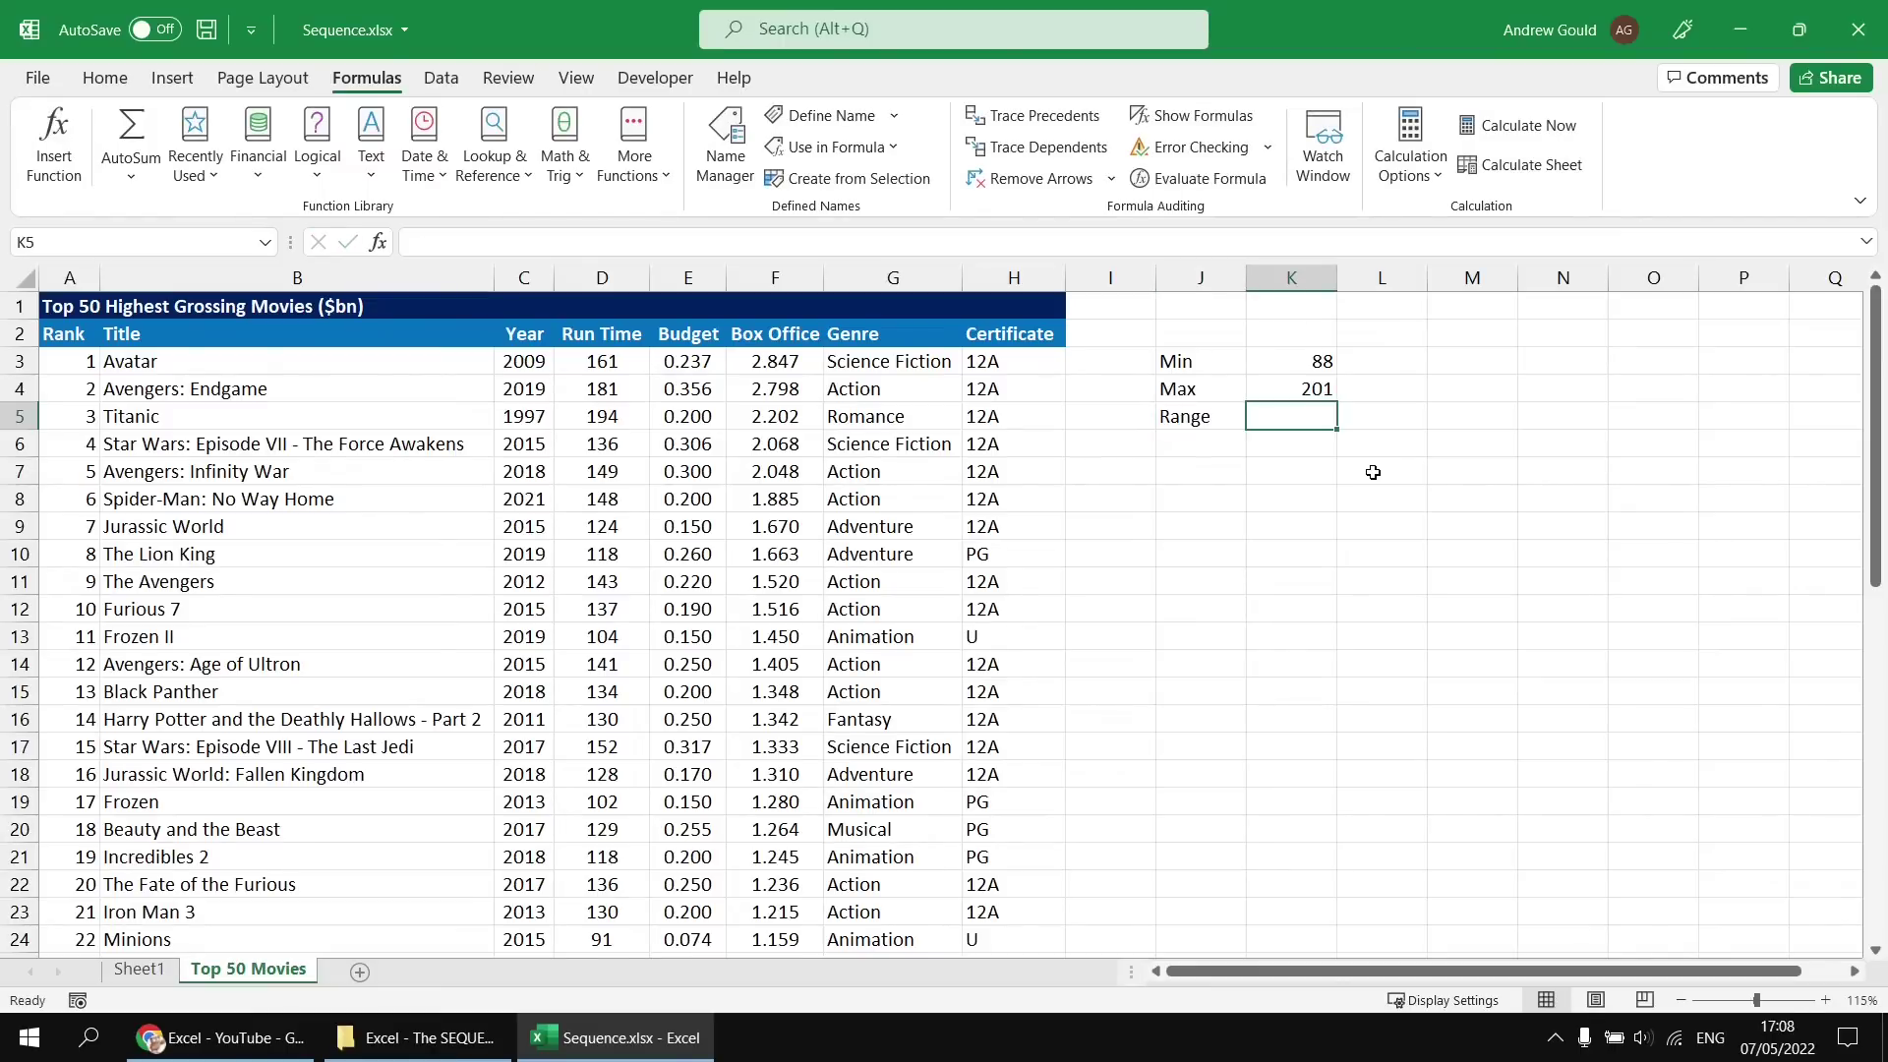
type("=")
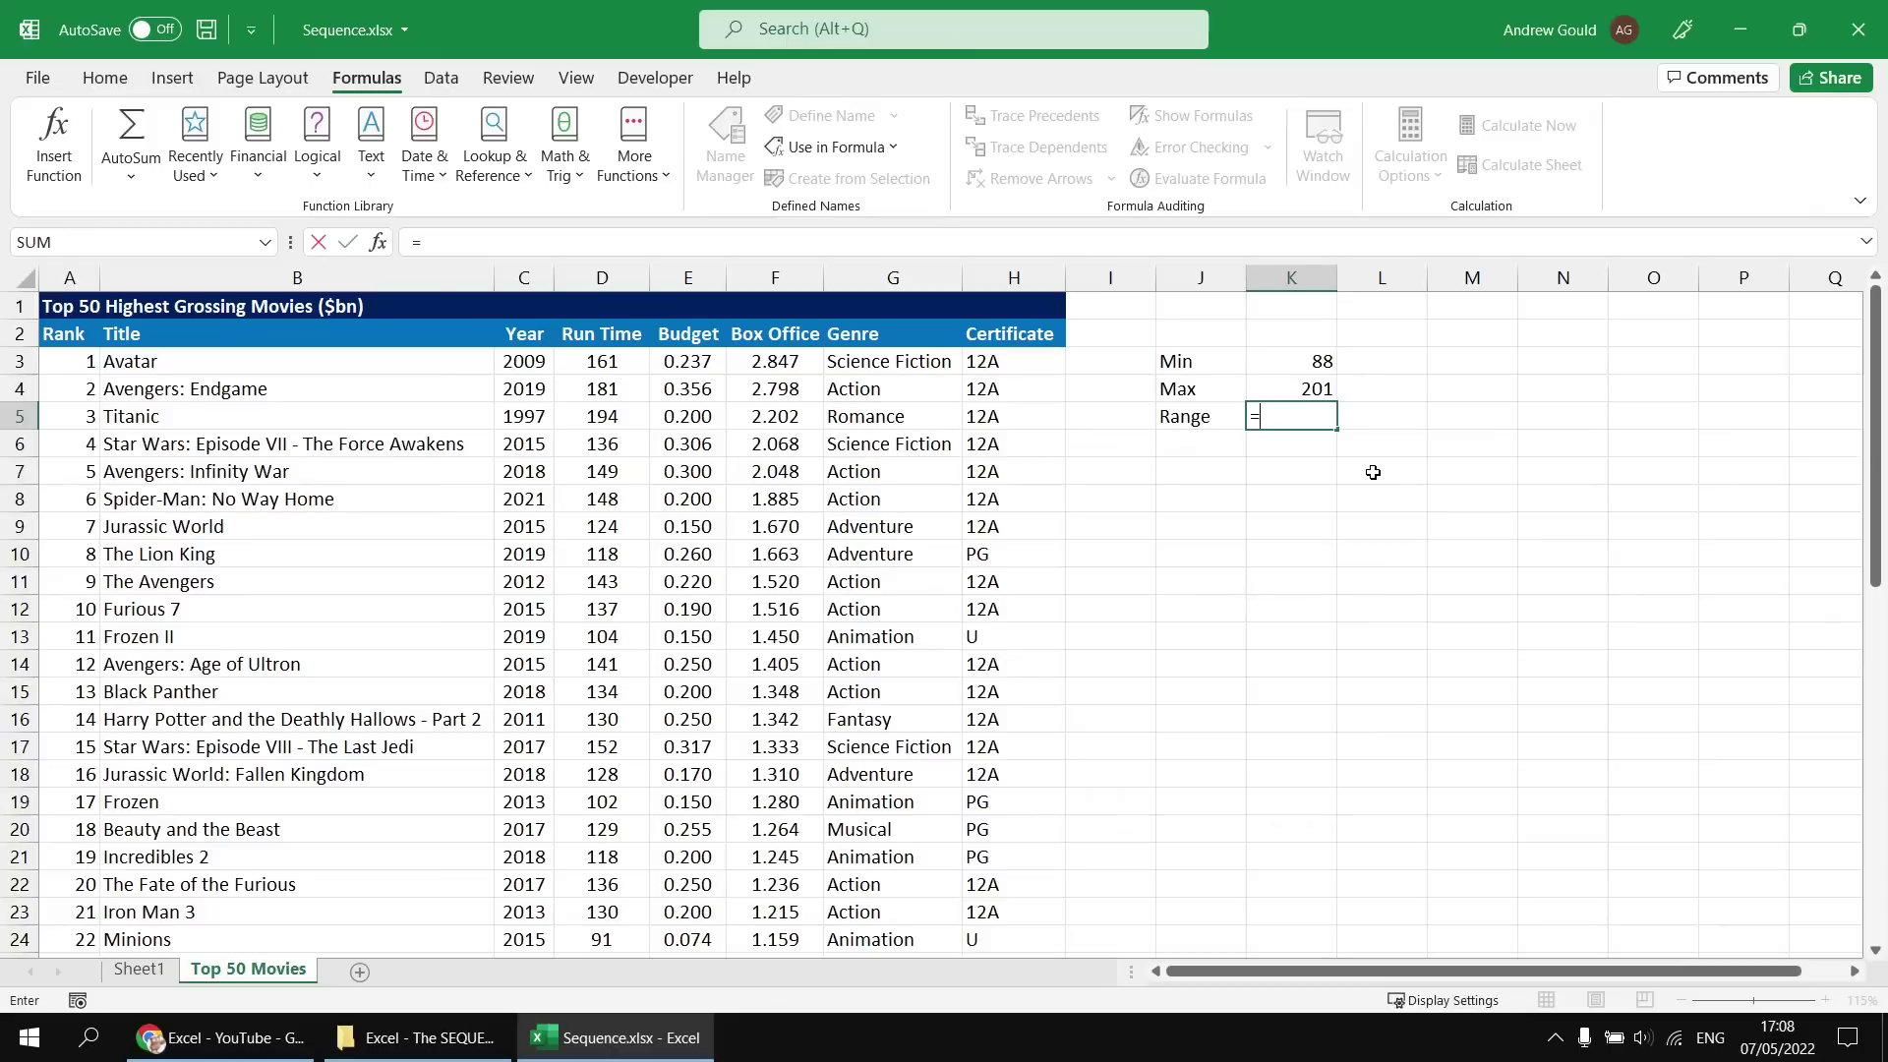
key("Up")
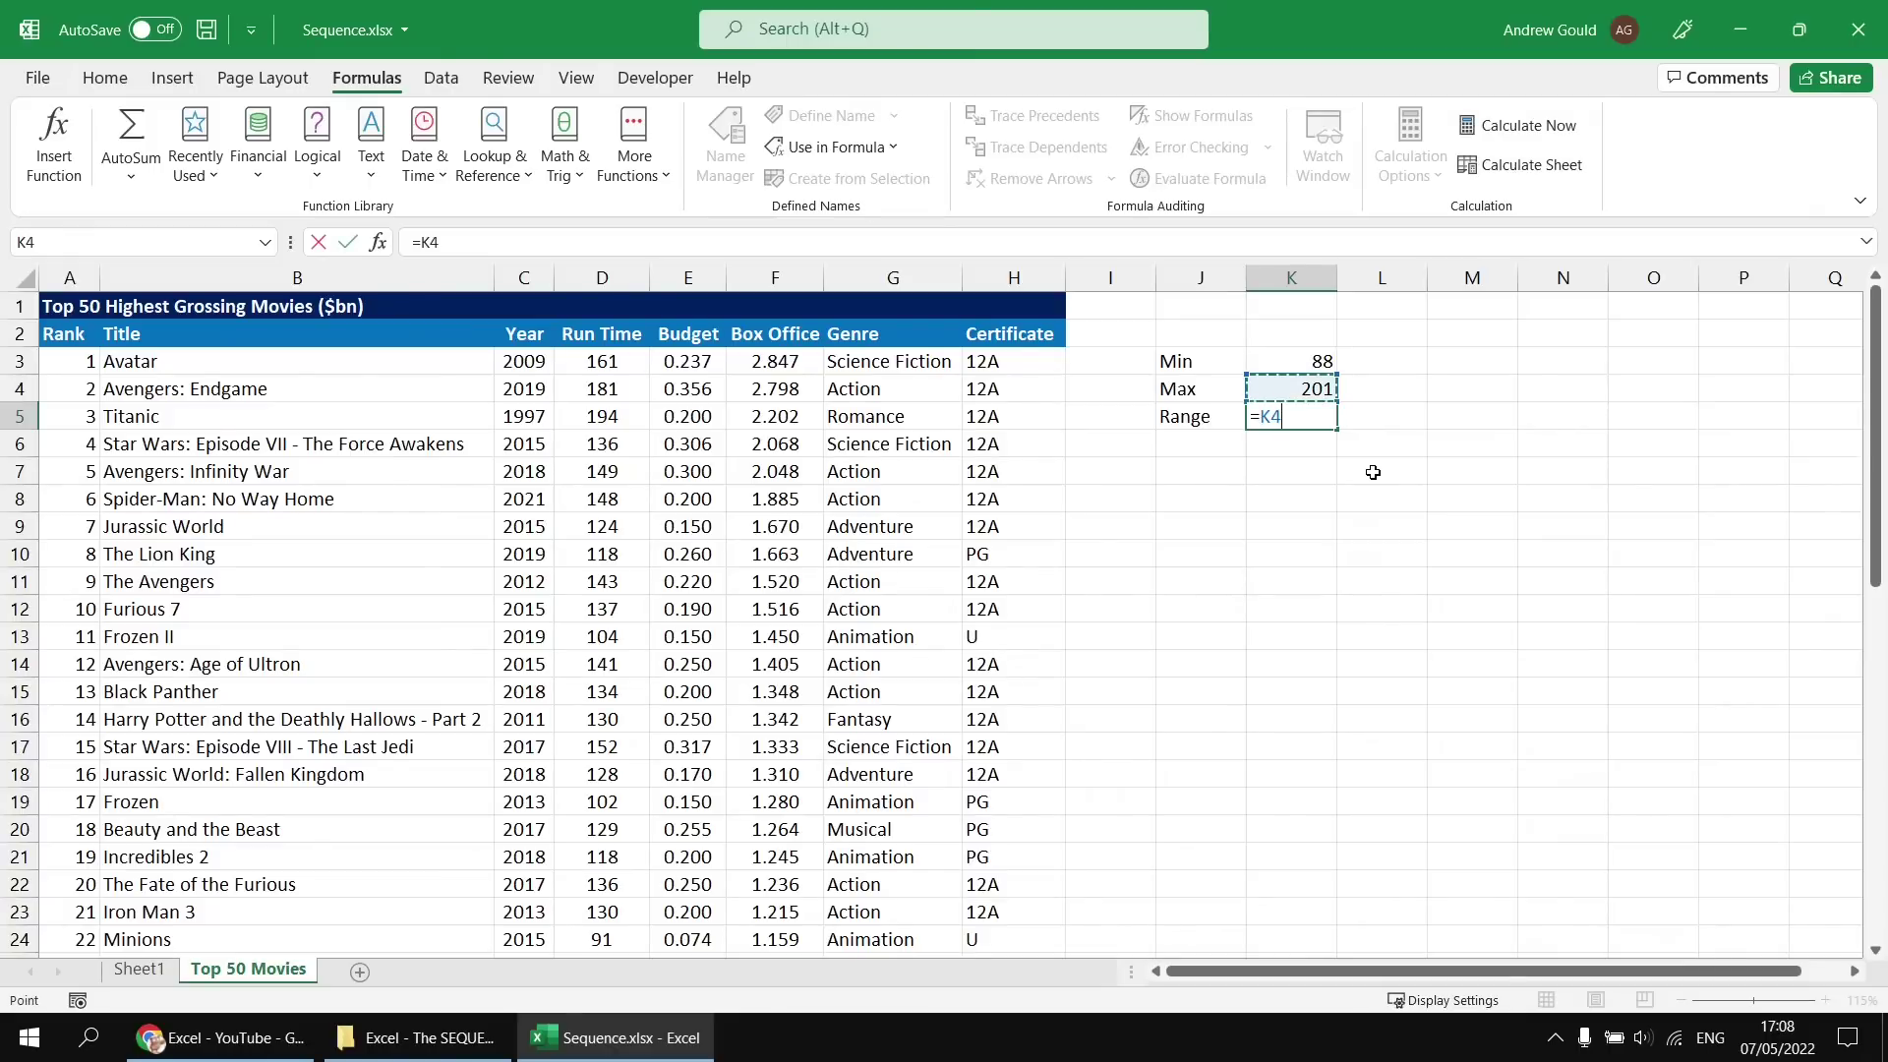
type("-")
key("Up")
key("Up")
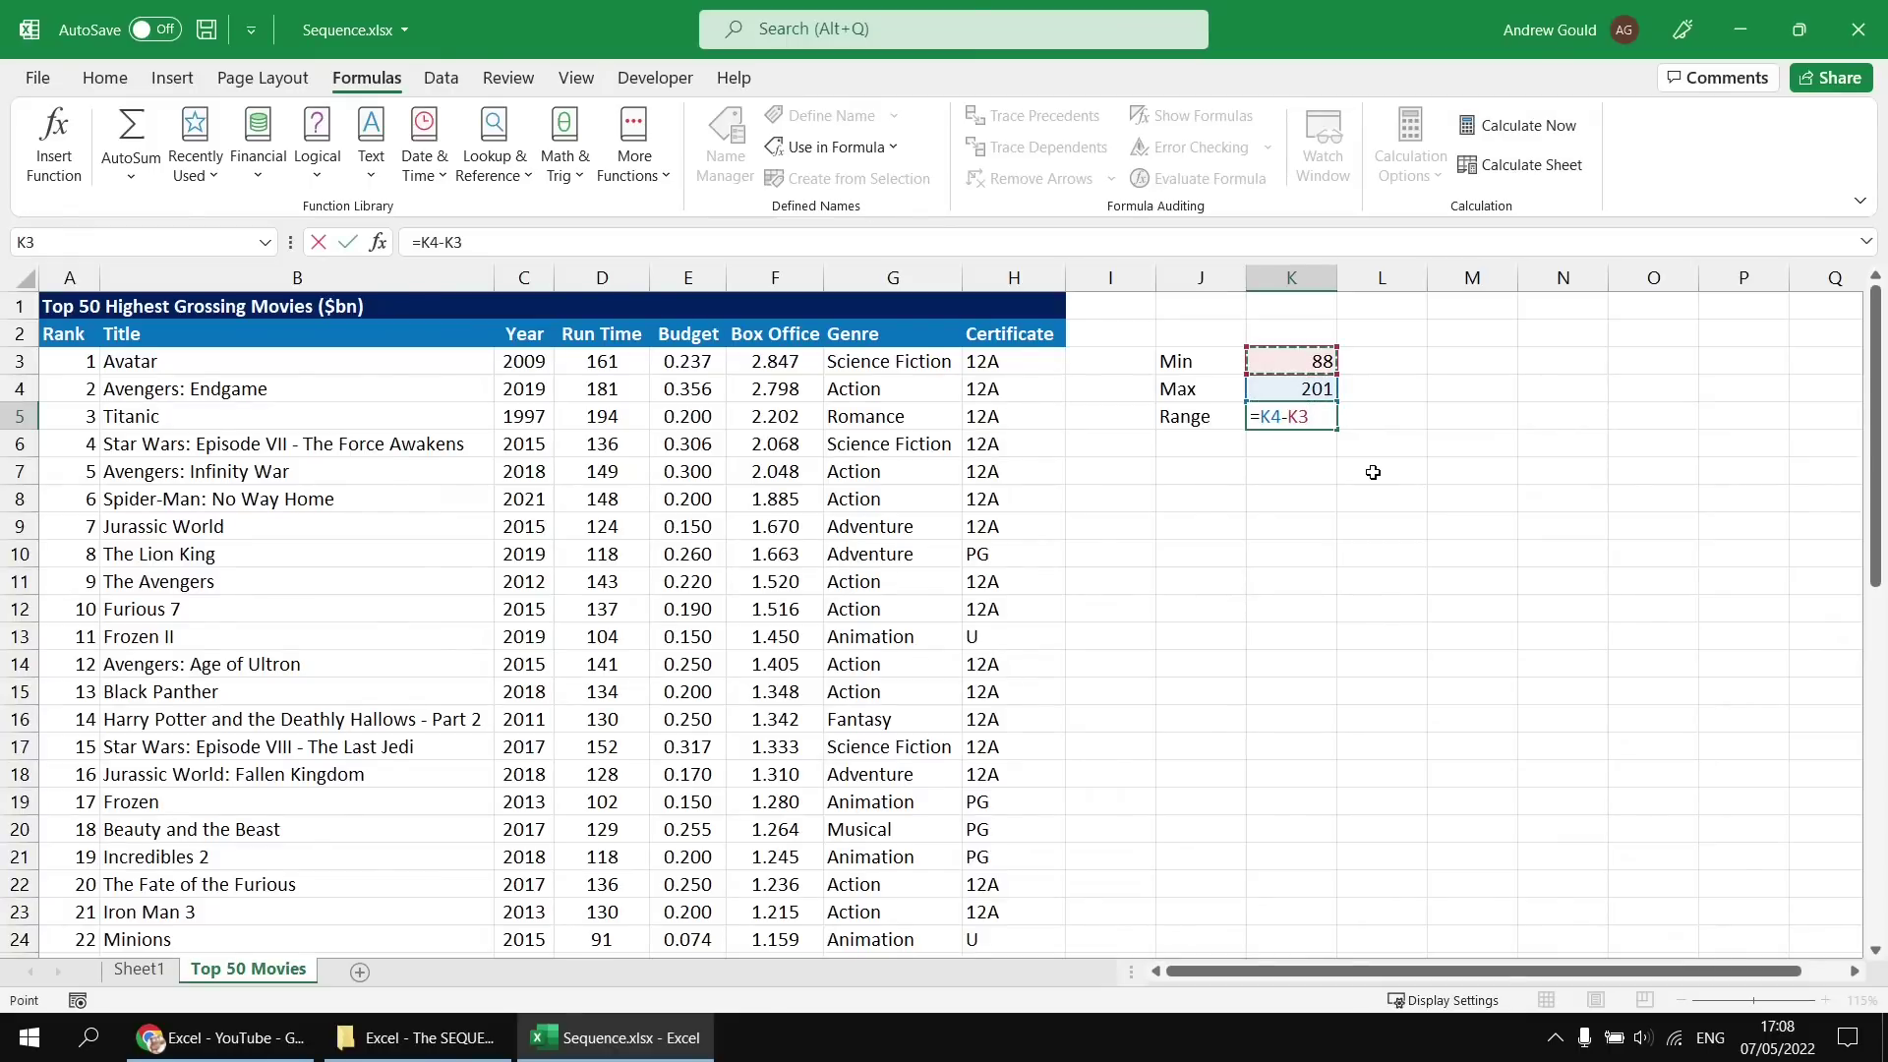
key("Return")
key("Left")
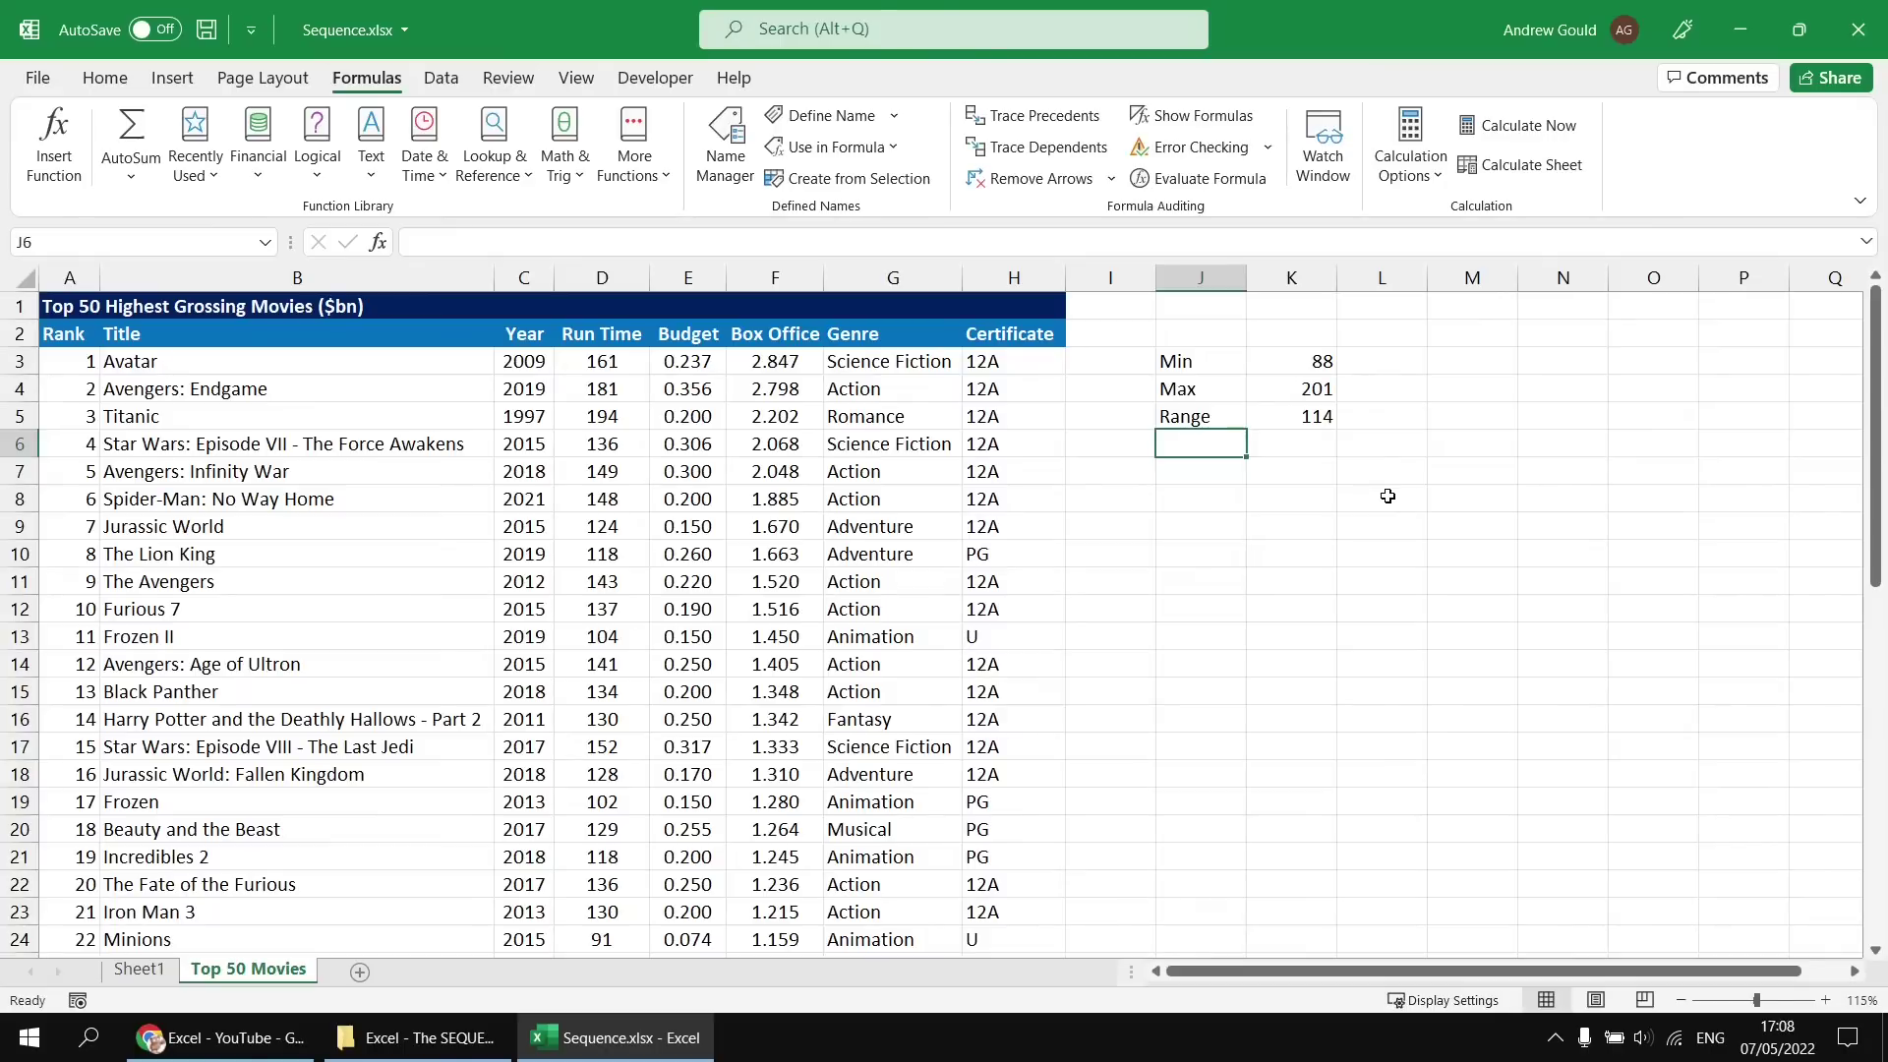
Review the Min, Max and Range formulas in cells K3 to K5
left_click(1287, 362)
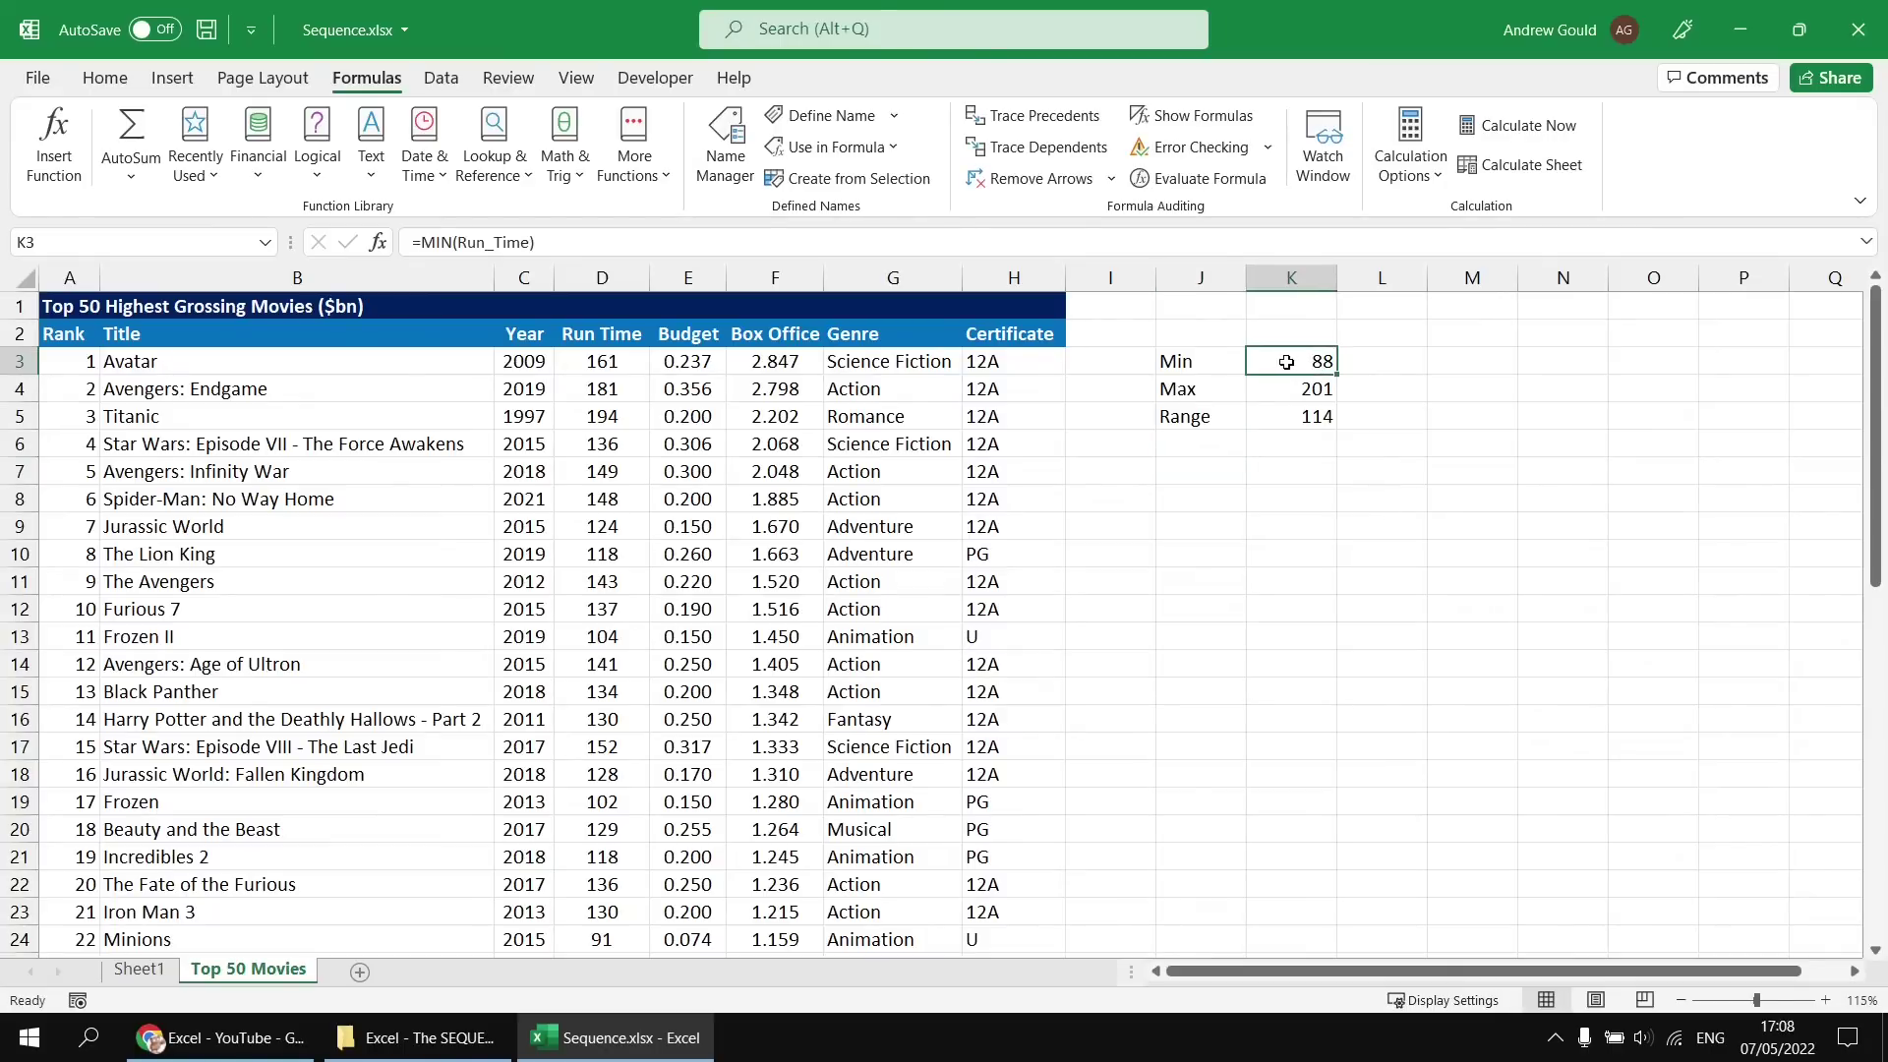
left_click(1289, 416)
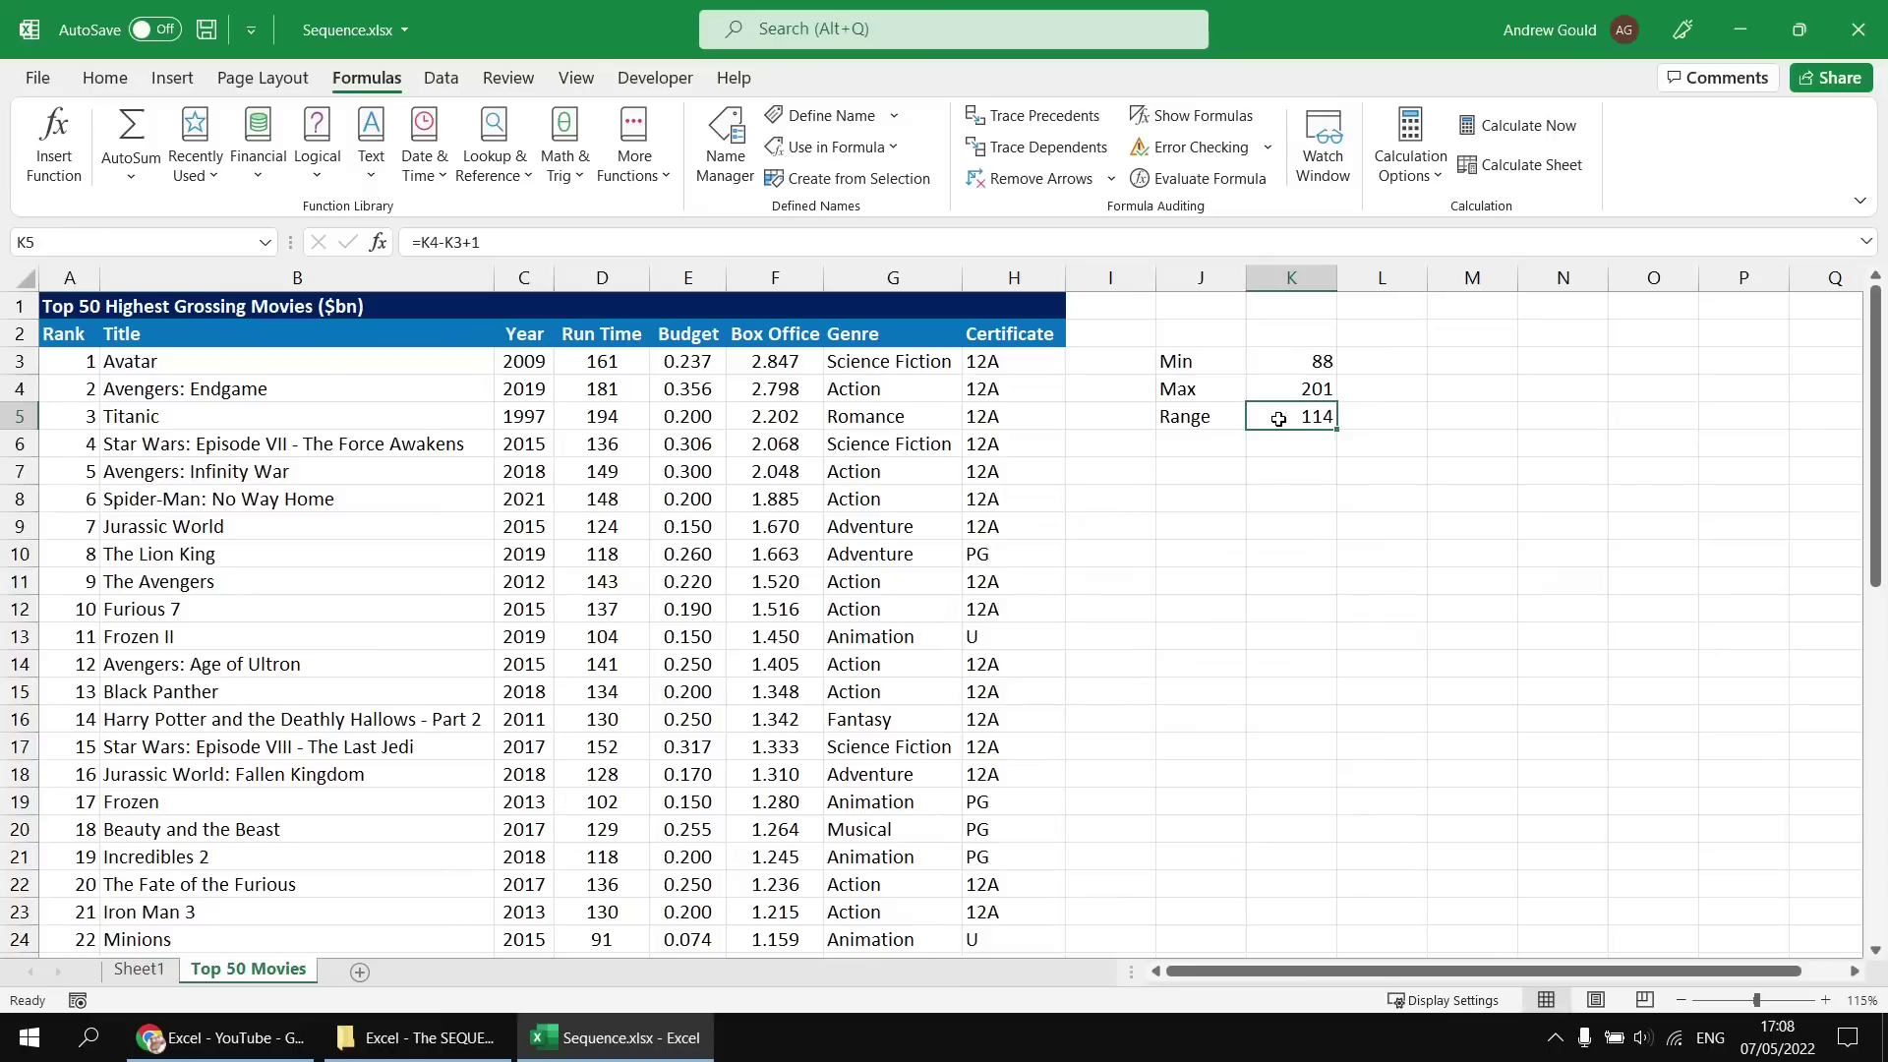
left_click(1291, 364)
left_click(1287, 391)
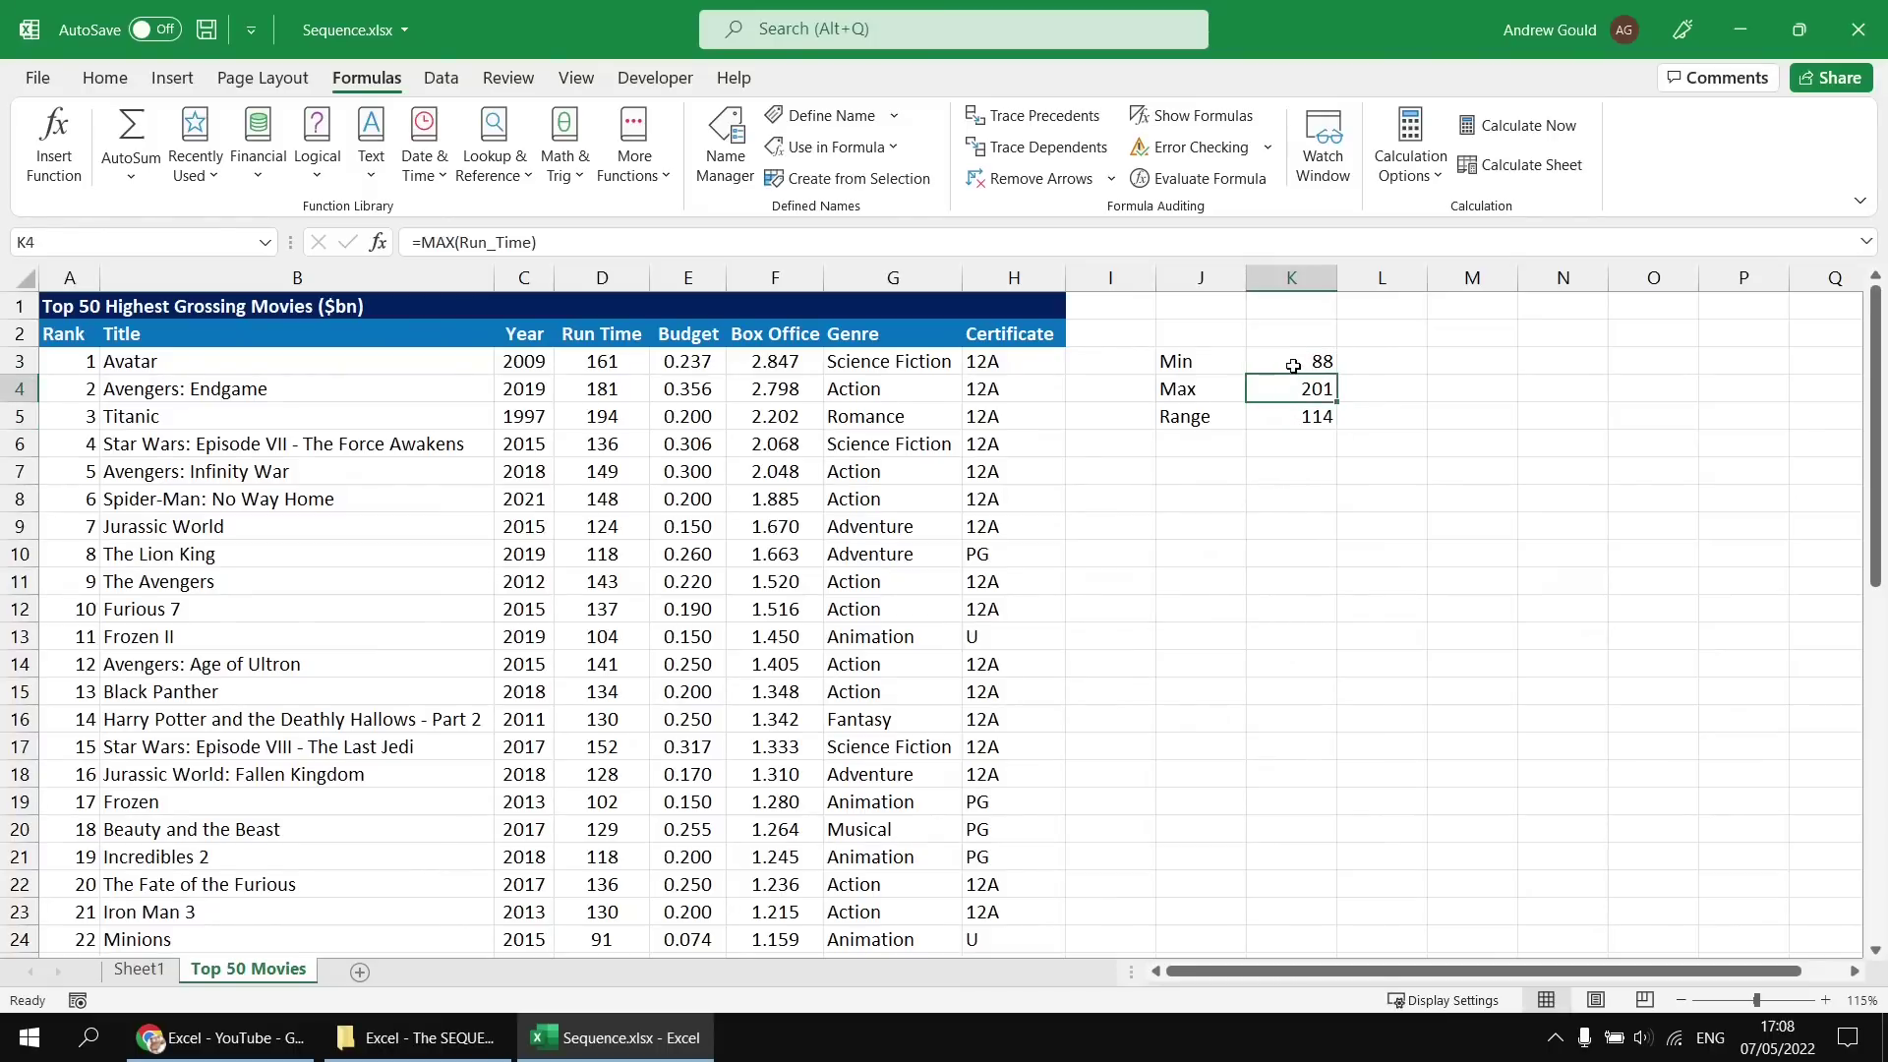
left_click(1293, 364)
left_click(1288, 390)
left_click(1286, 421)
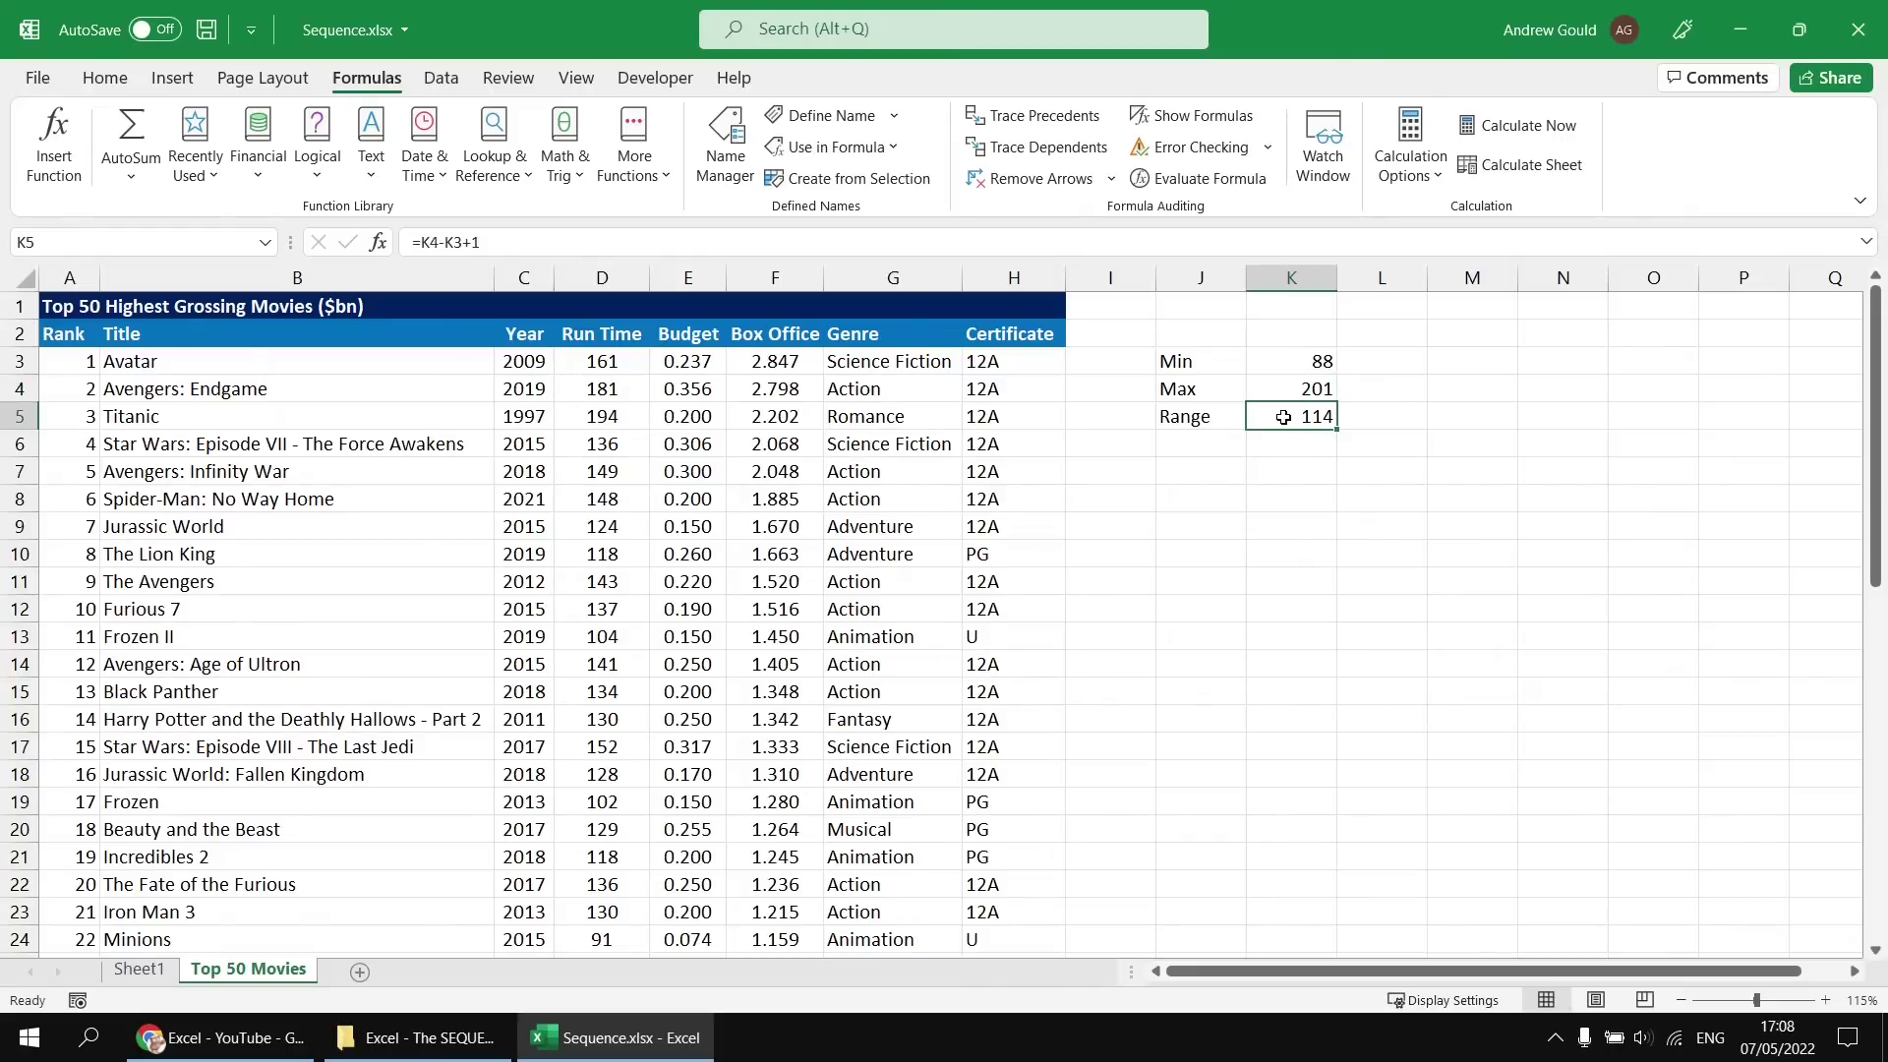
Enter =SEQUENCE(K5,1,K3,1) in M3 to list every run time from the minimum in steps of 1 down one column
left_click(1473, 362)
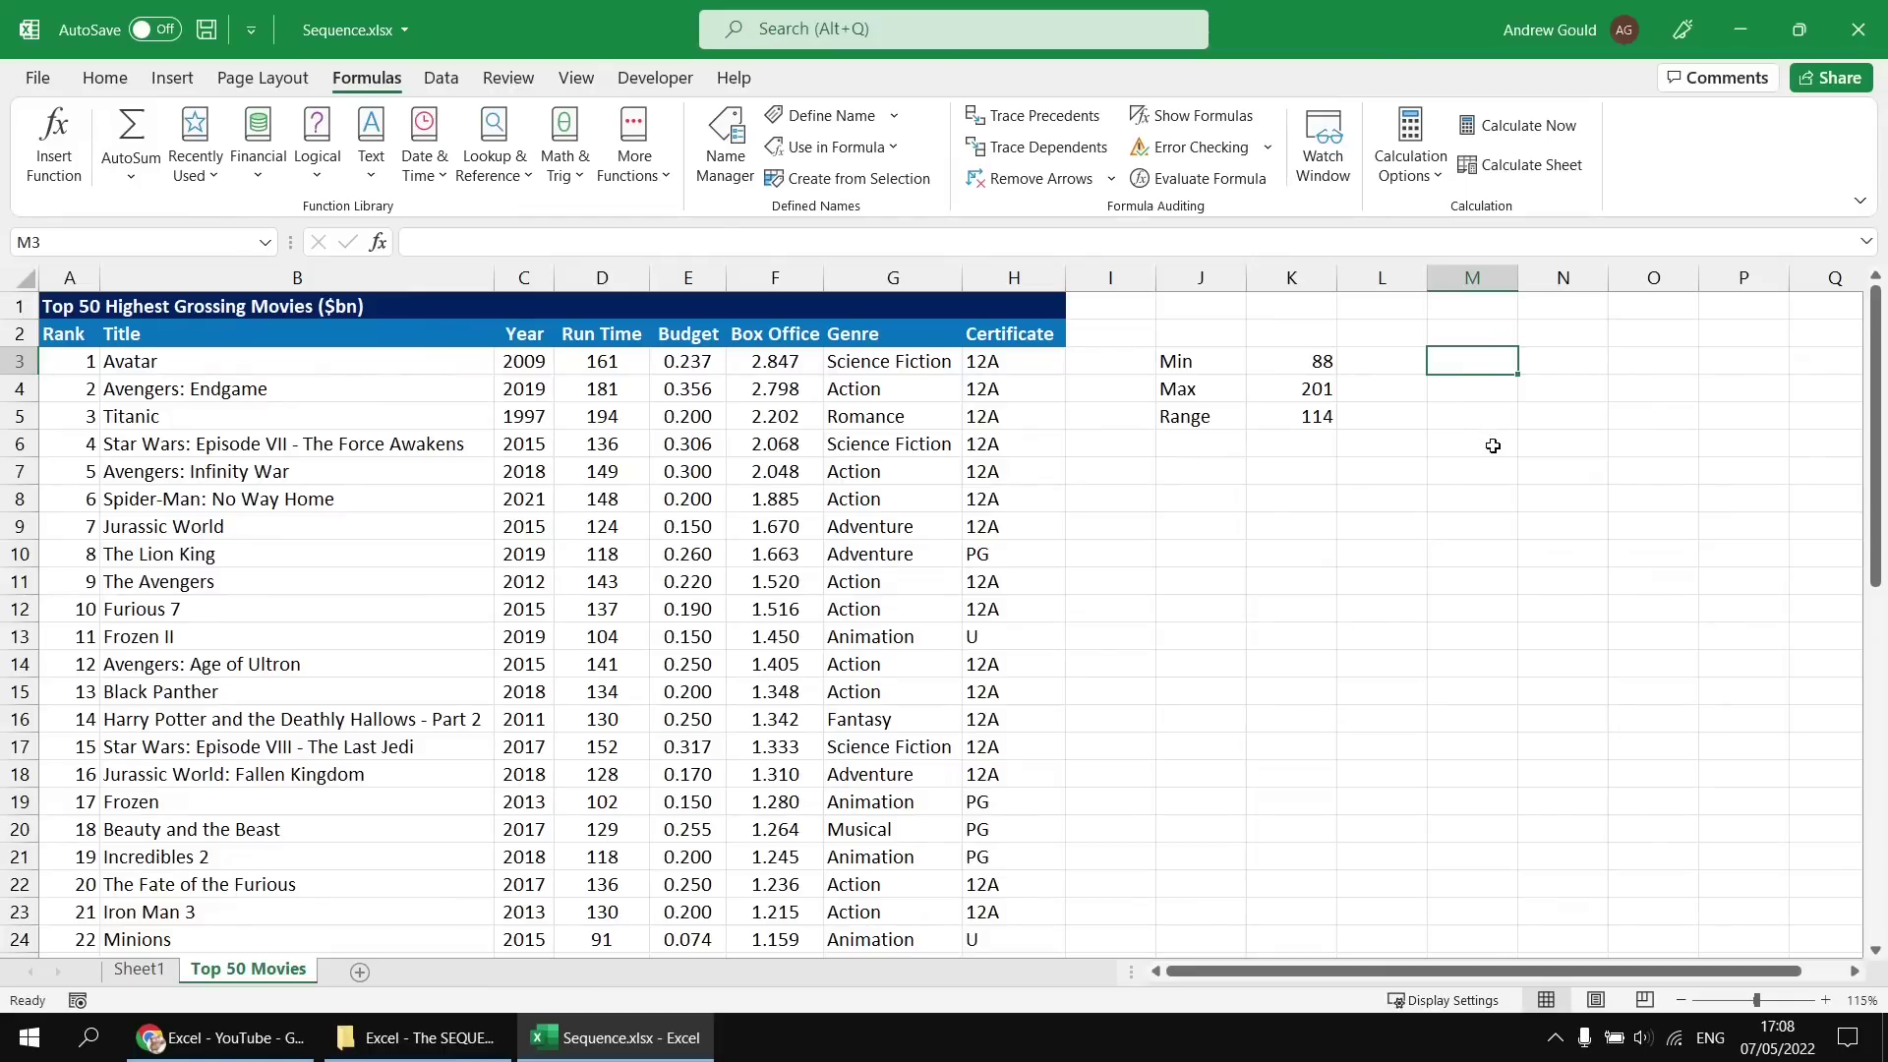
type("=se")
key("Tab")
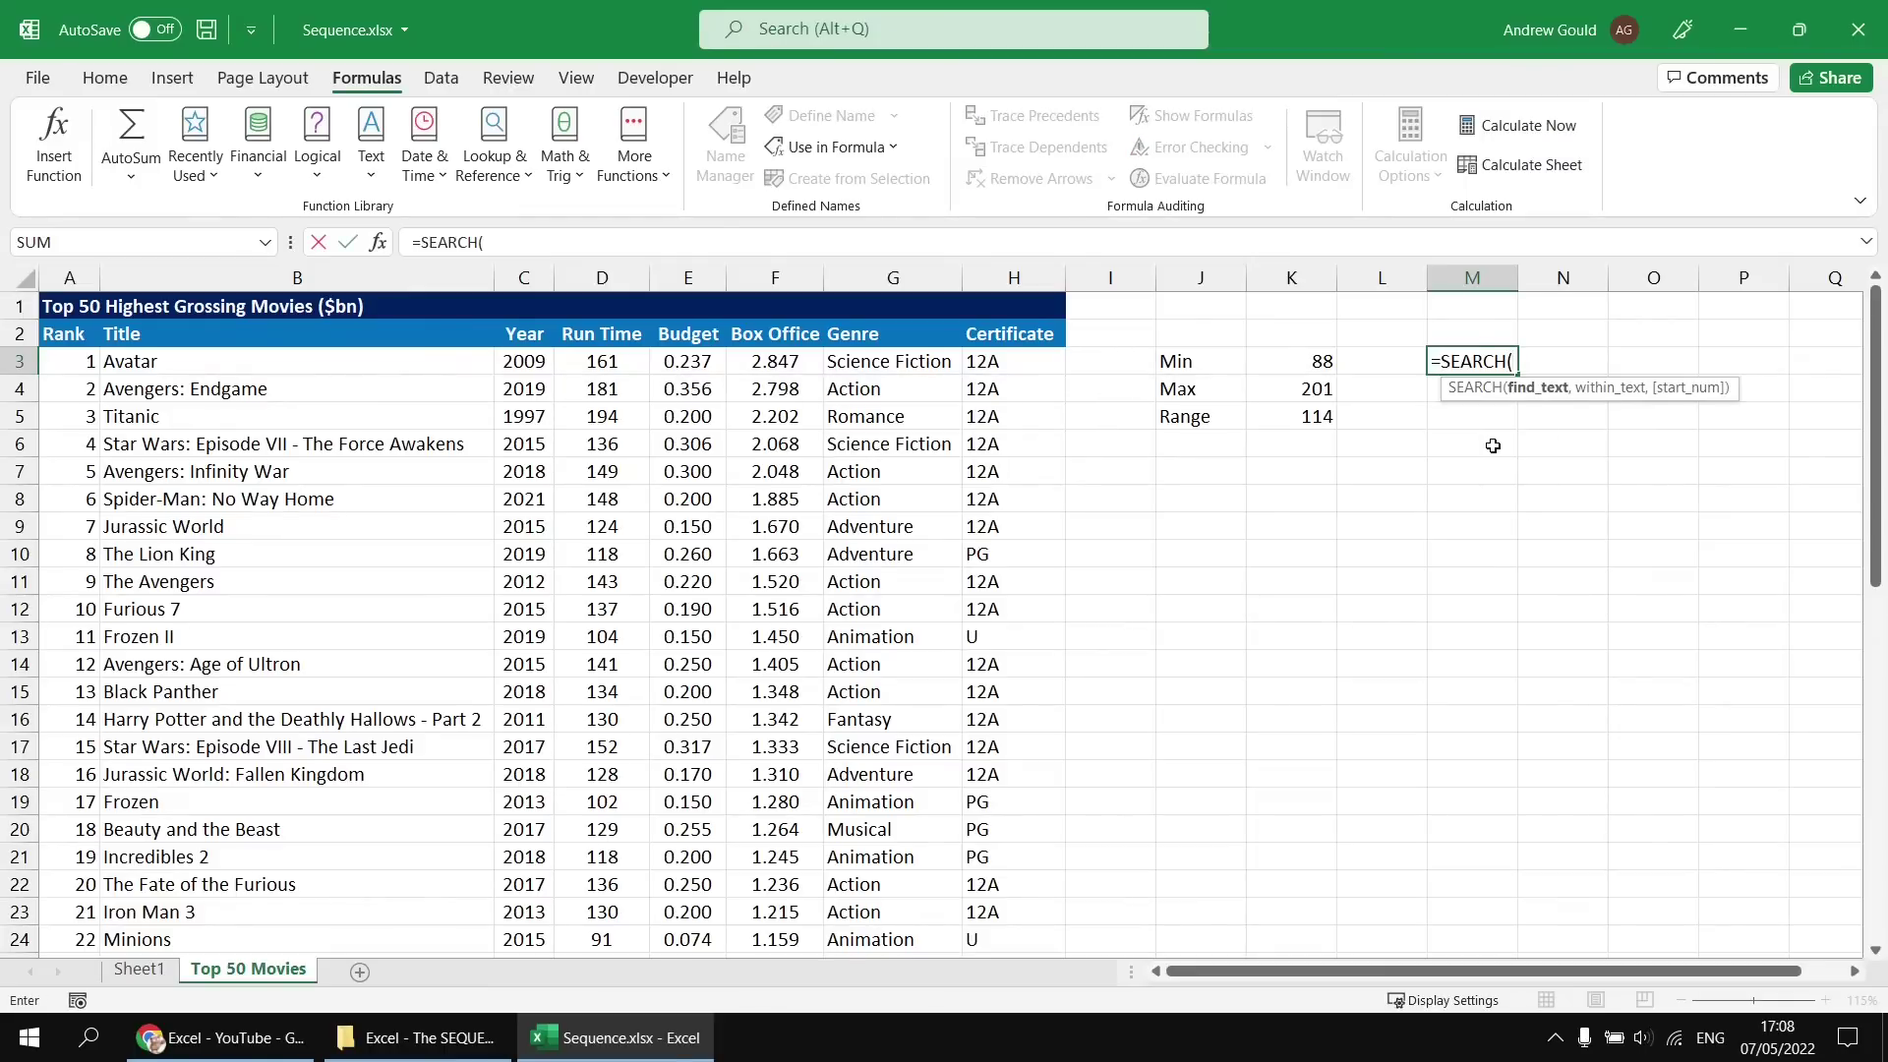
key("BackSpace")
key("BackSpace")
key("BackSpace")
key("BackSpace")
type("q")
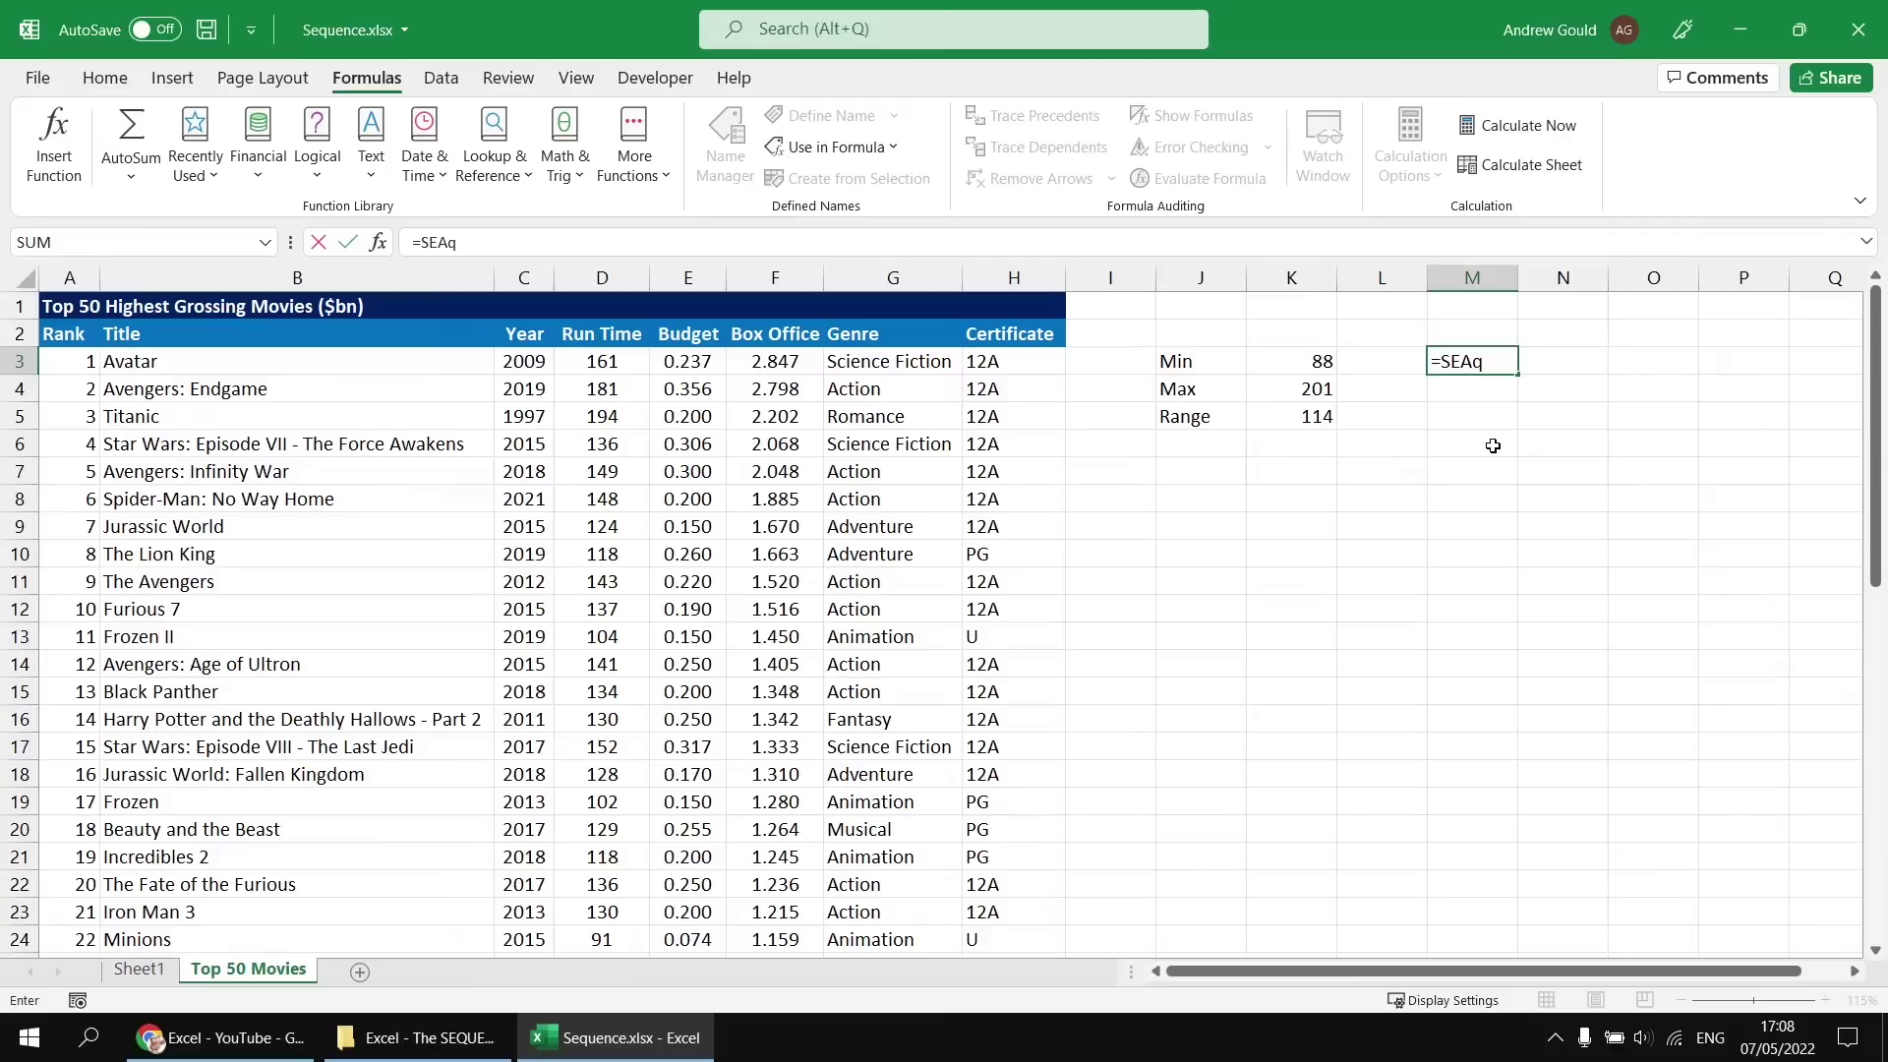
key("BackSpace")
key("BackSpace")
type("q")
key("Tab")
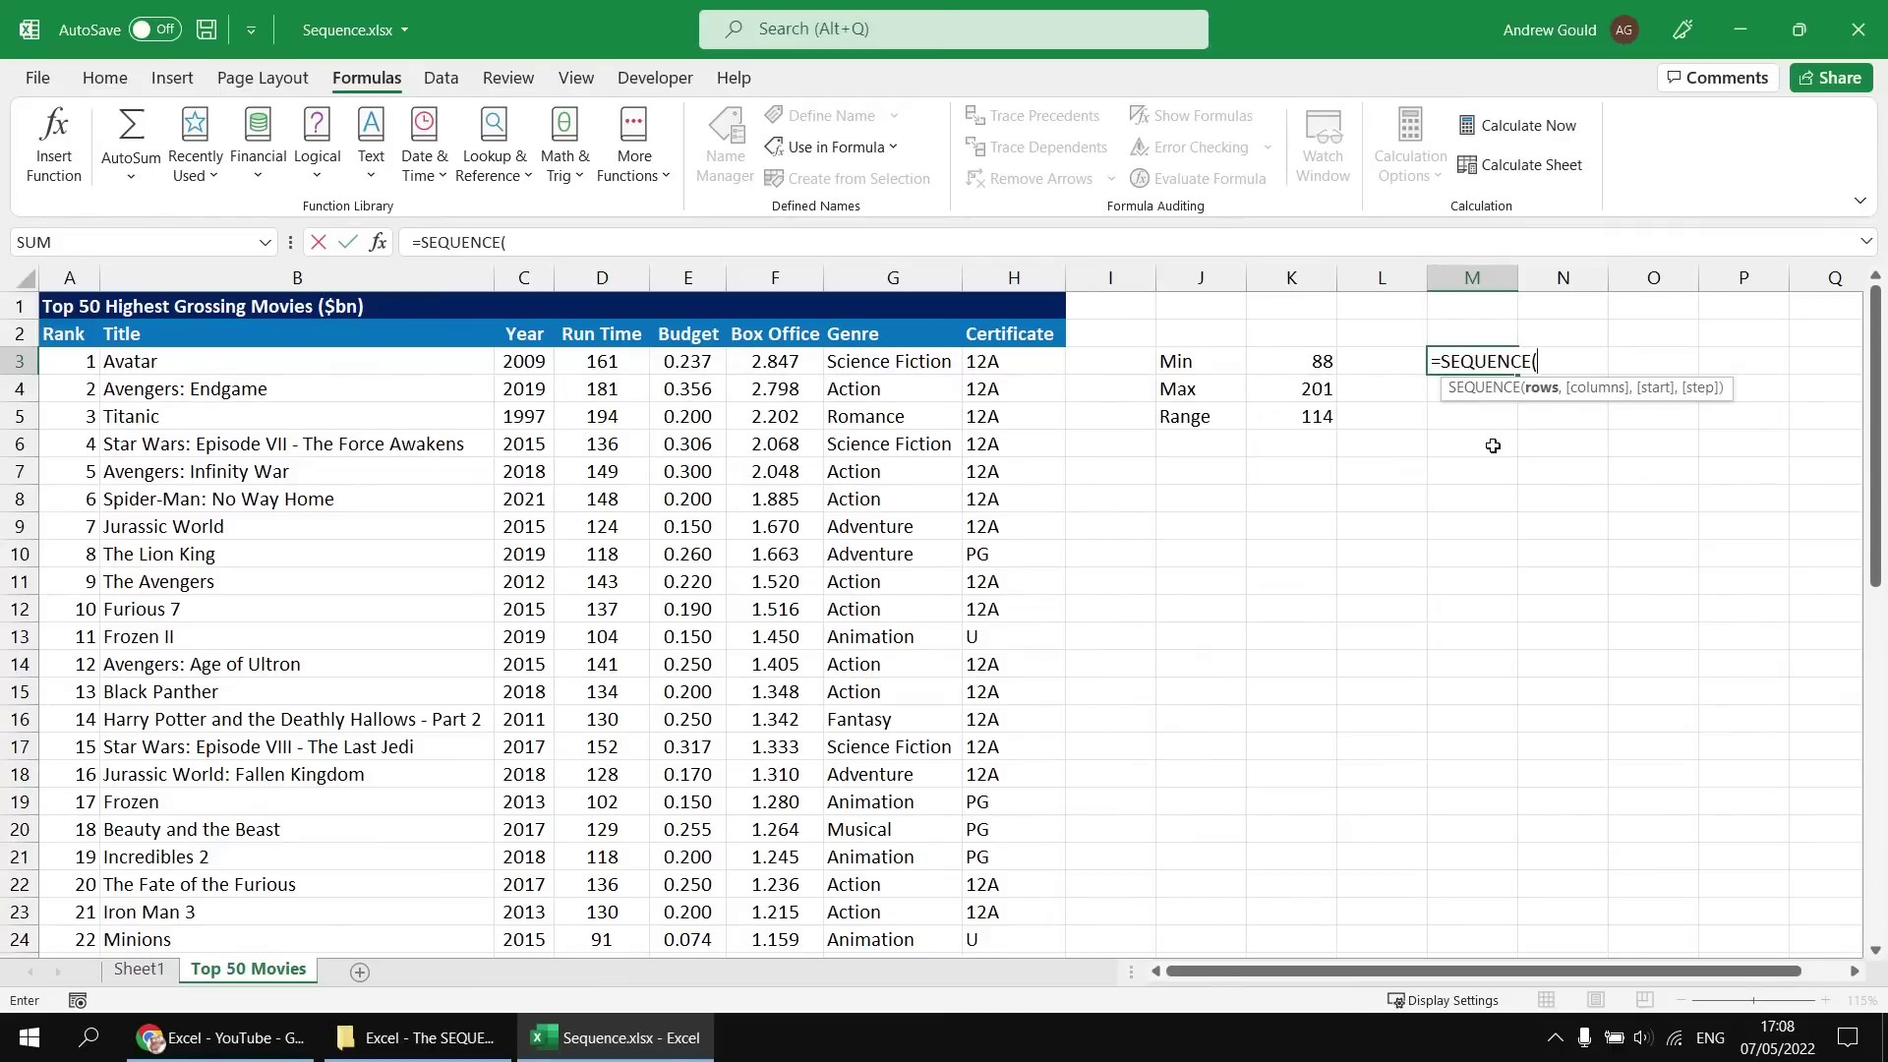
left_click(1283, 417)
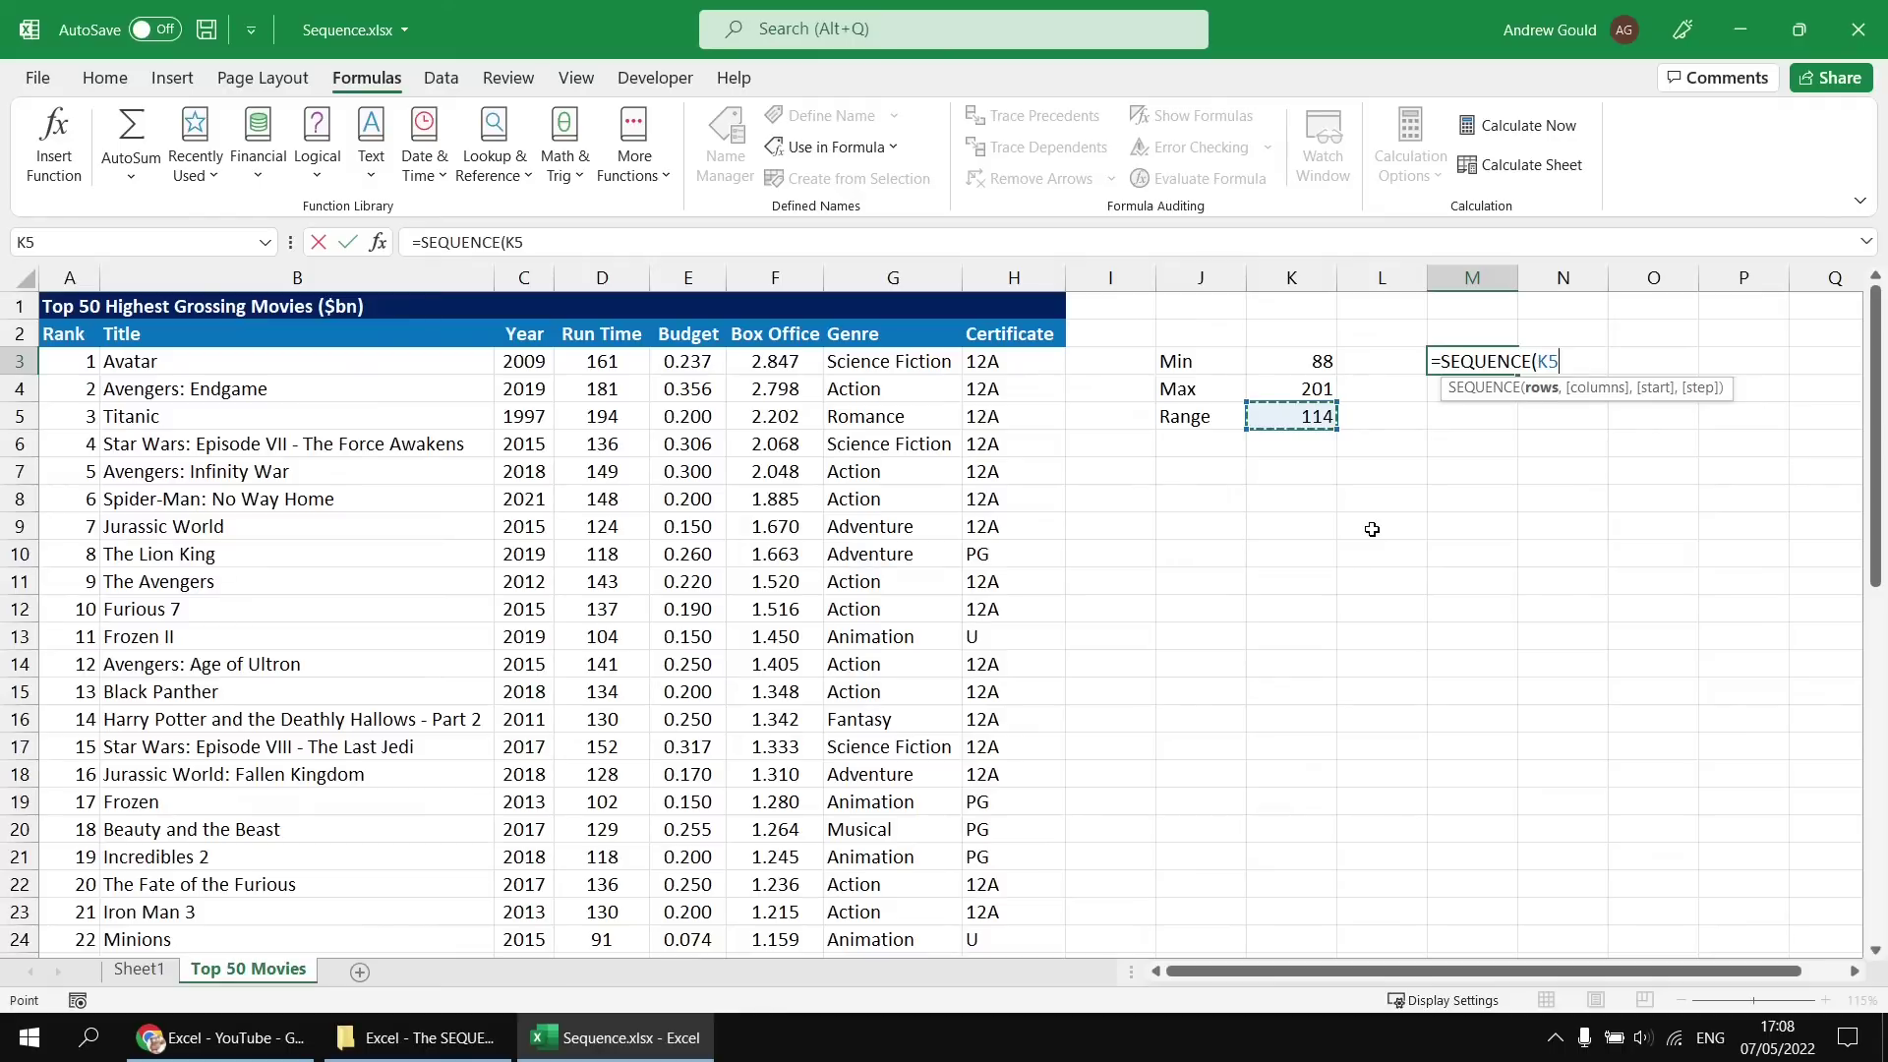
type(",1")
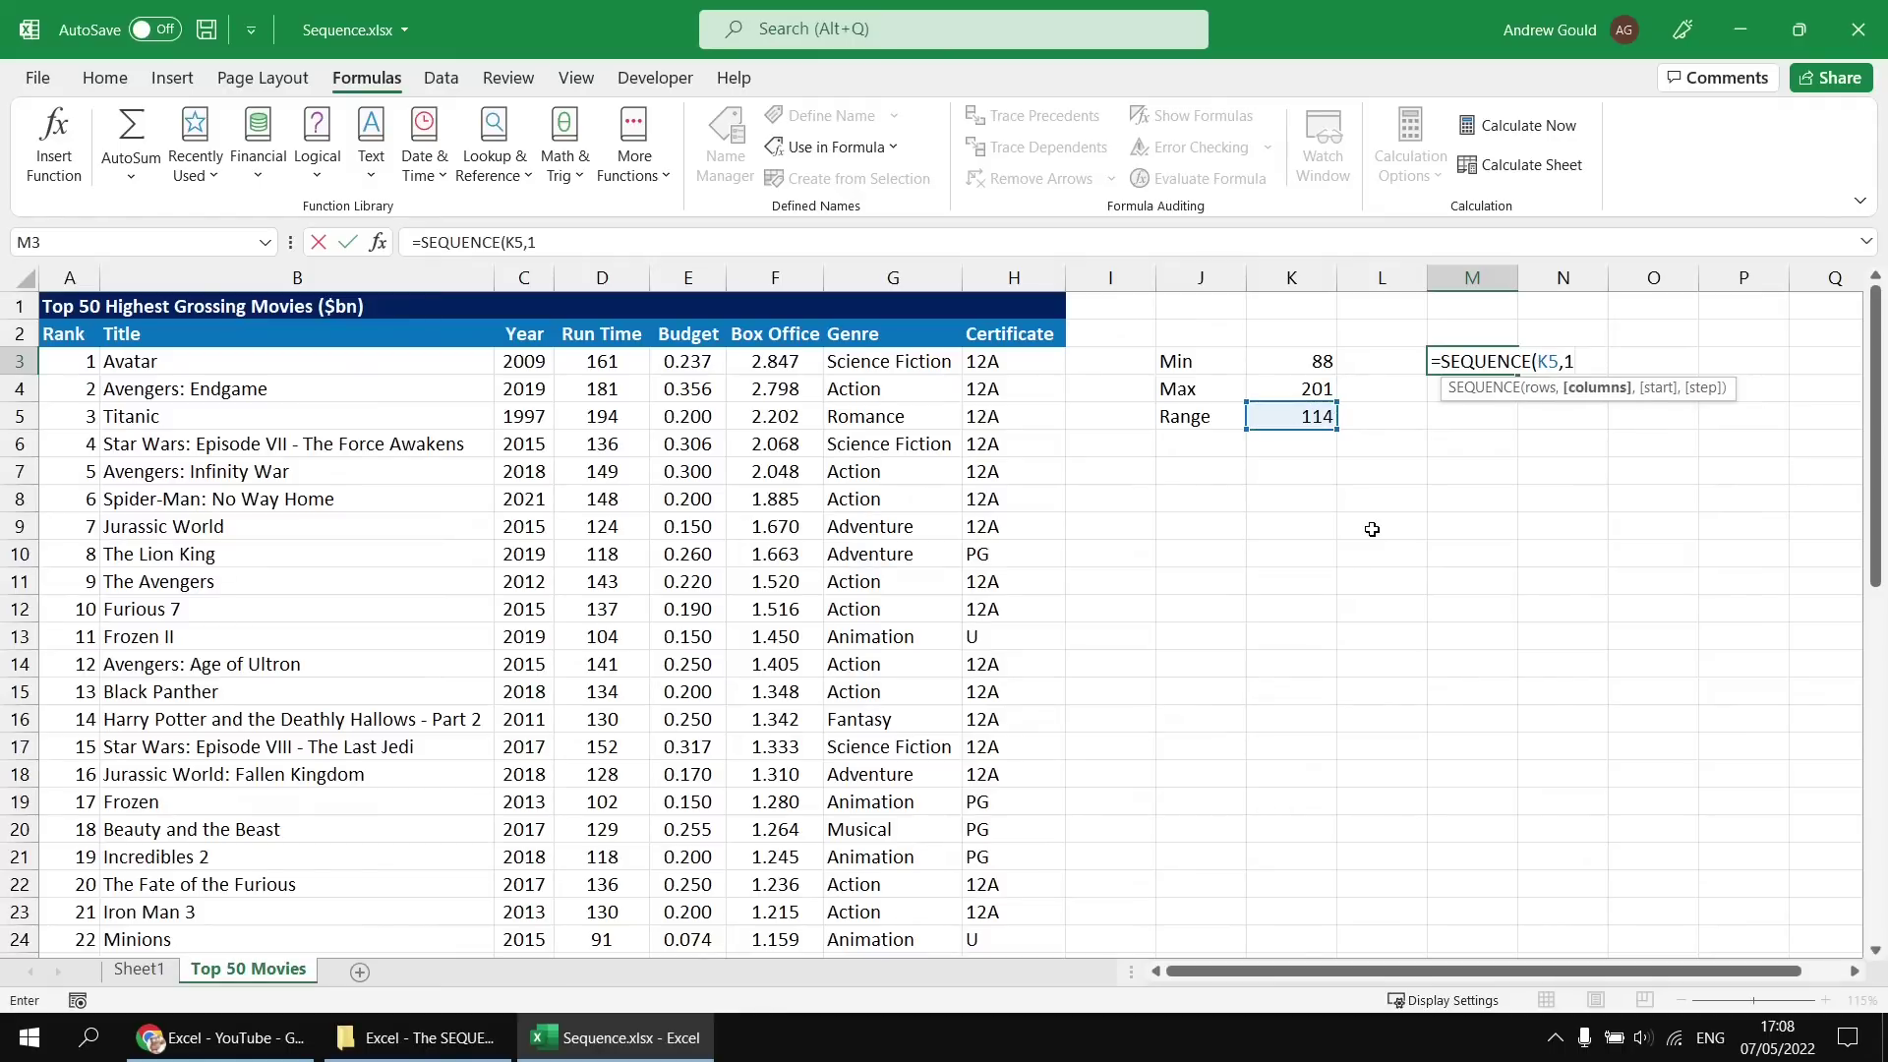
type(",")
left_click(1289, 362)
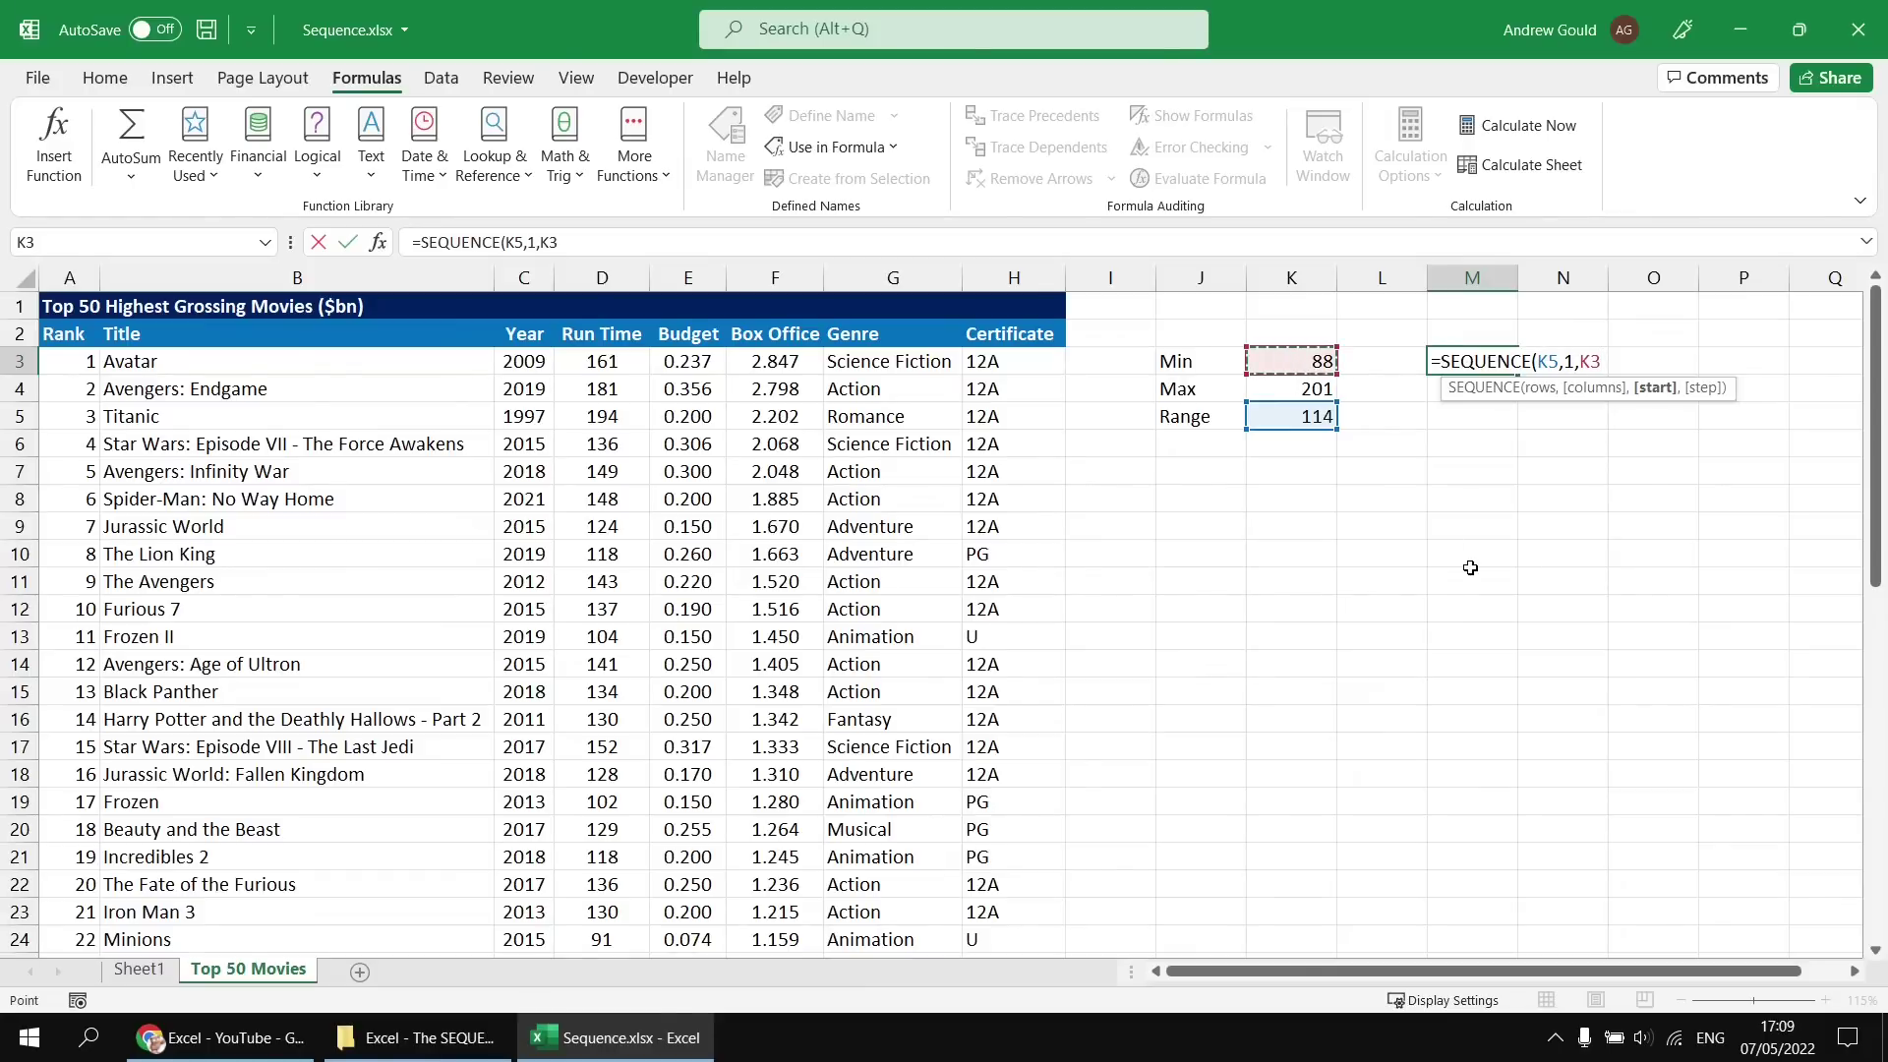
type(",1)")
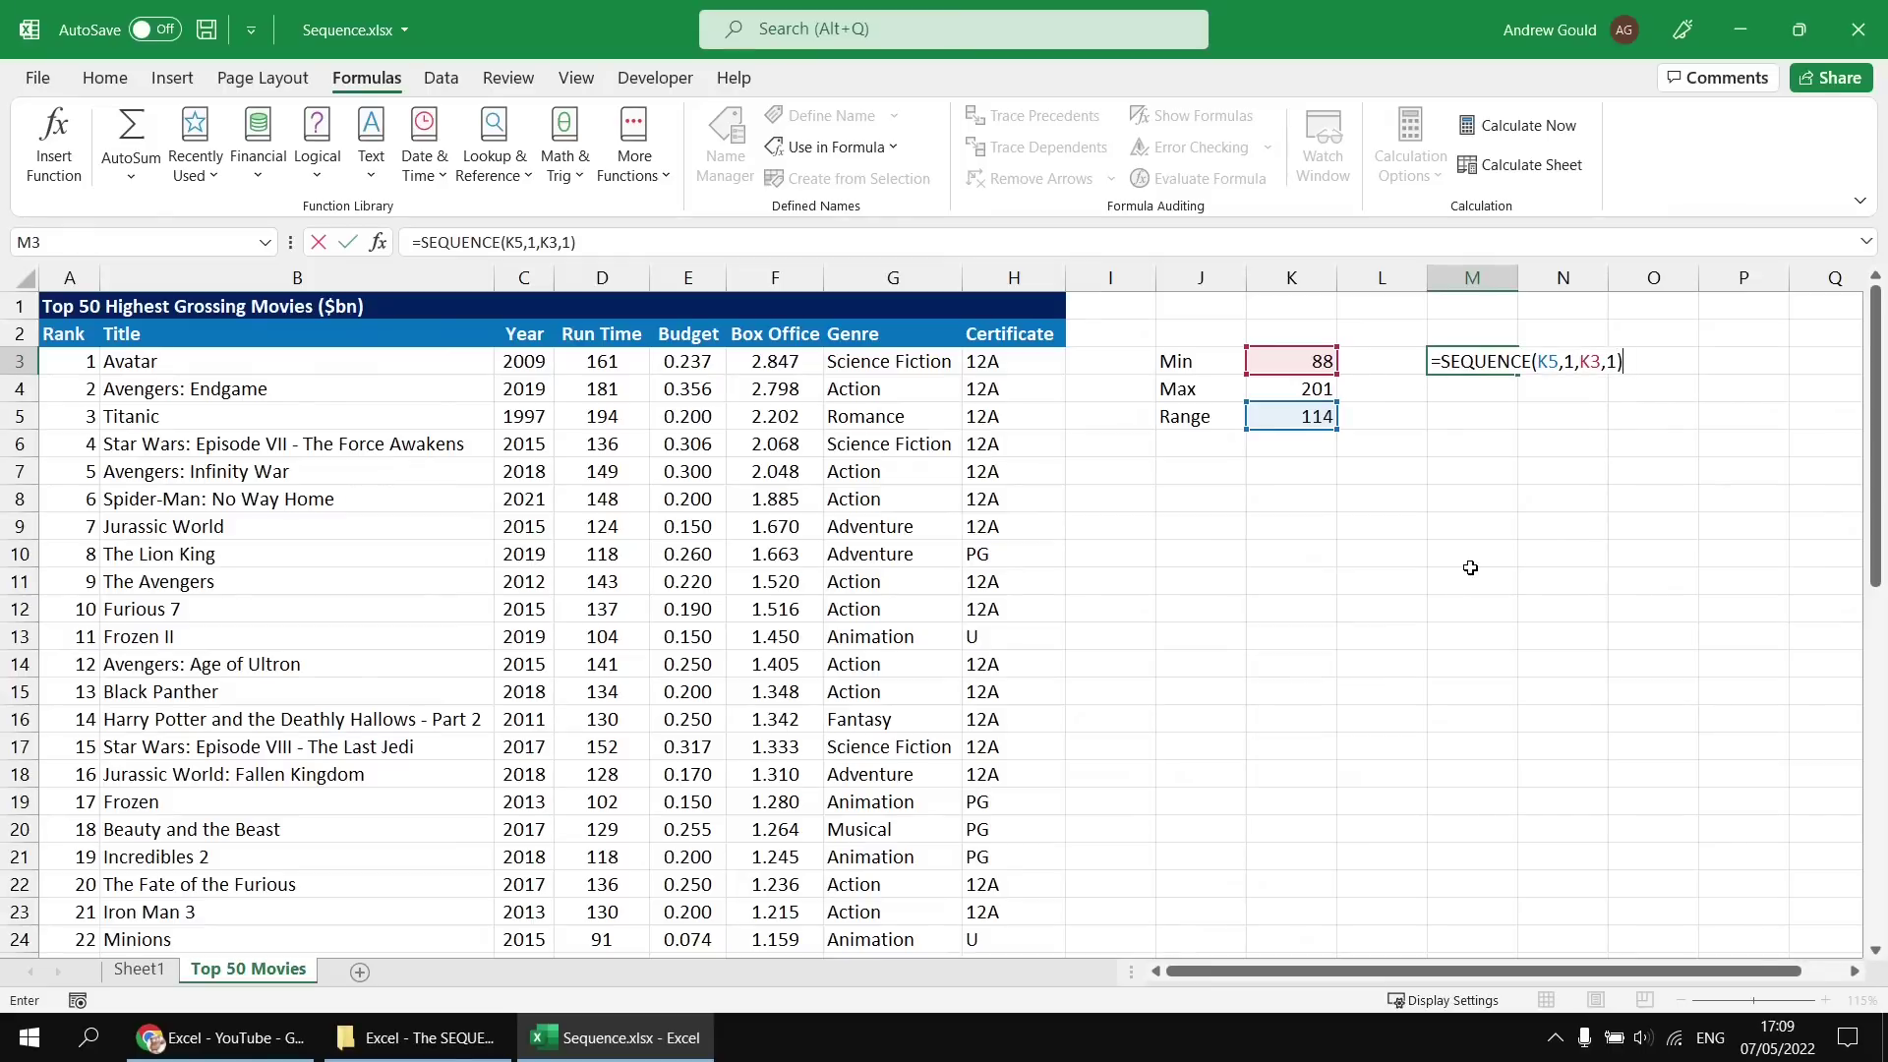
key("Return")
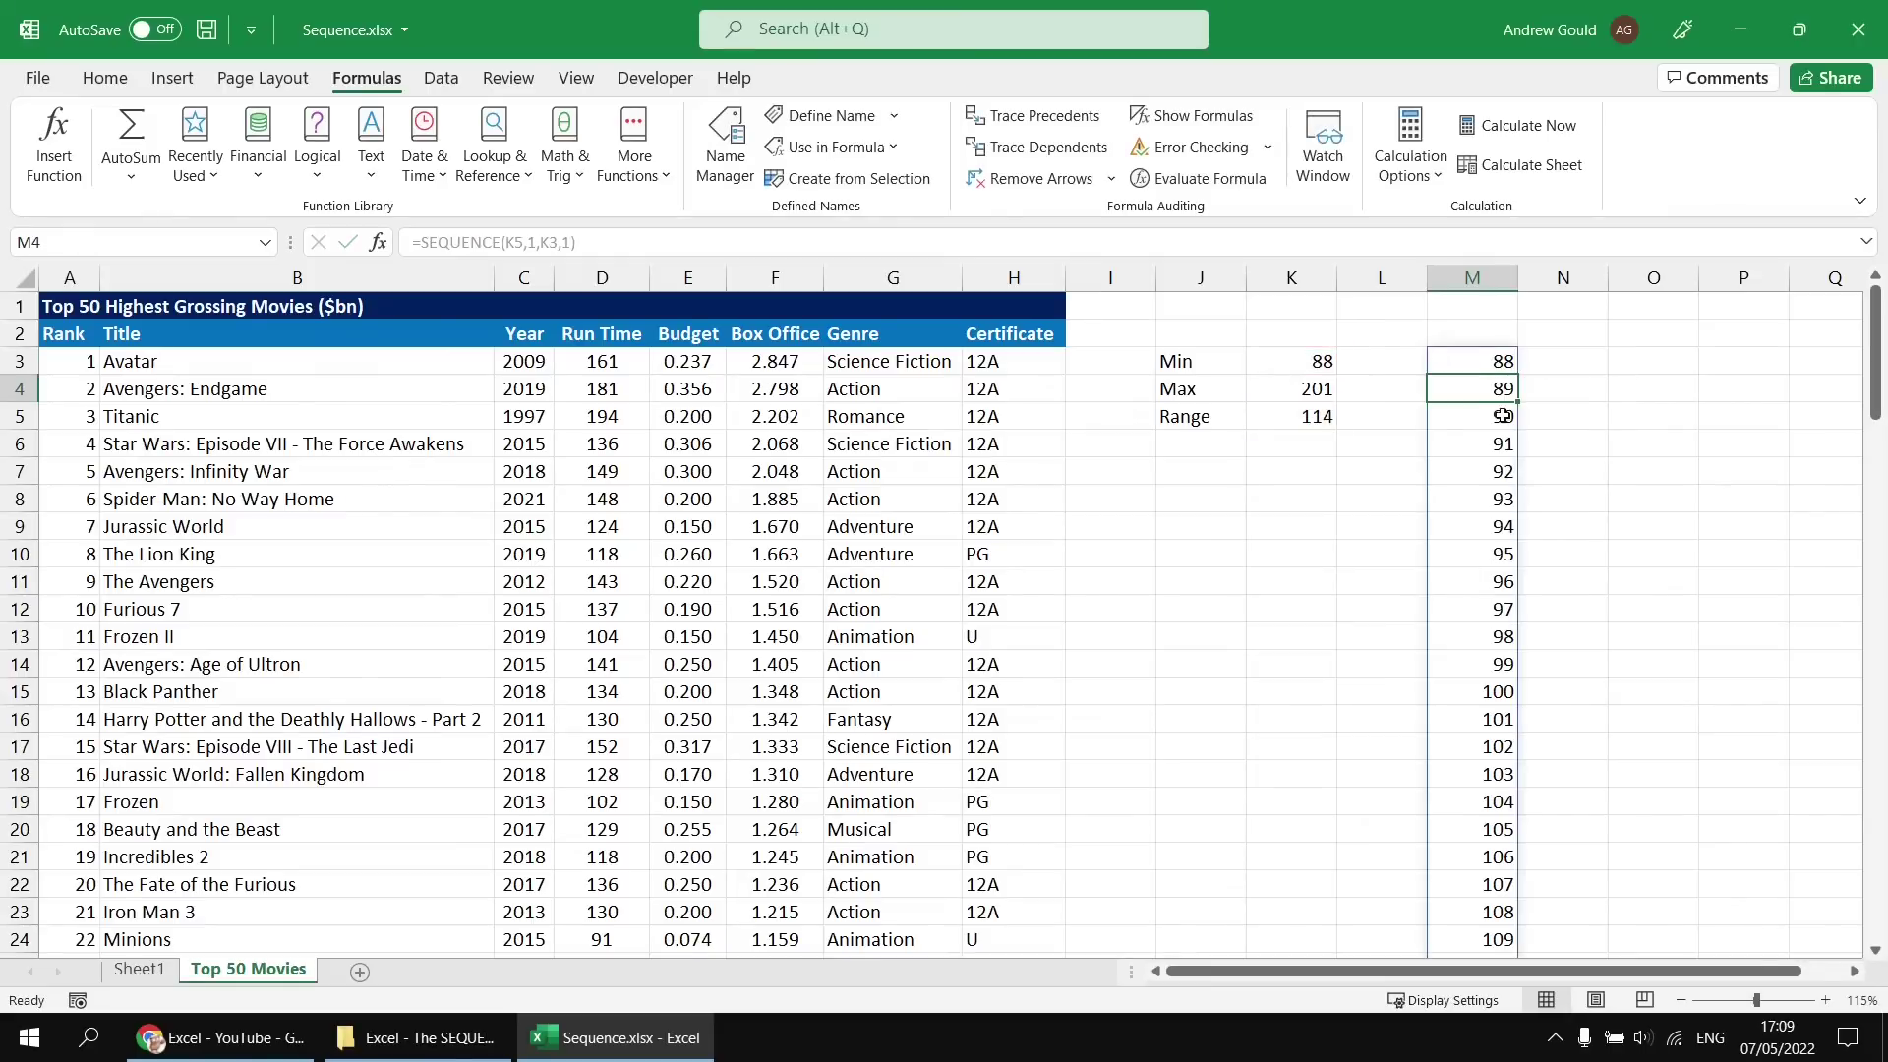
Go to the last cell of the spilled run-time sequence in column M to check where it ends, and return to its beginning
left_click(1490, 360)
key("ctrl+Down")
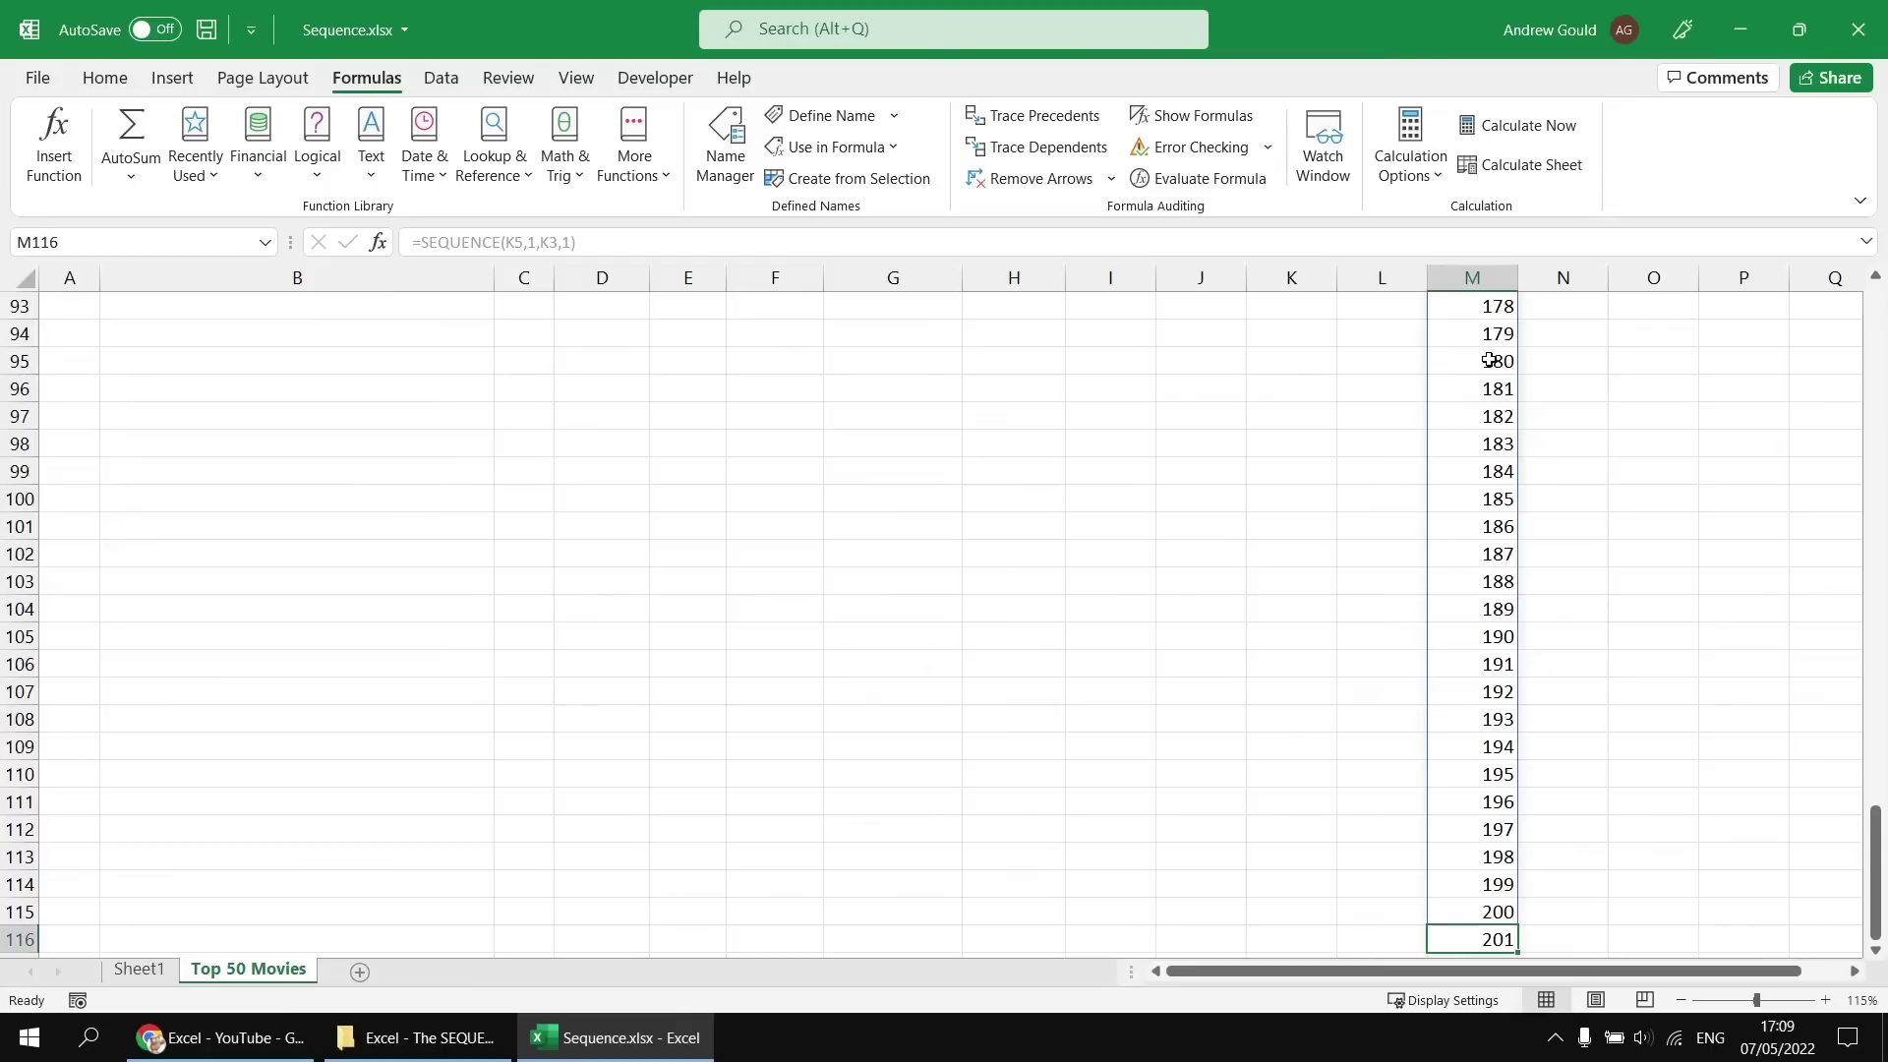
scroll(1482, 624, "up", 11)
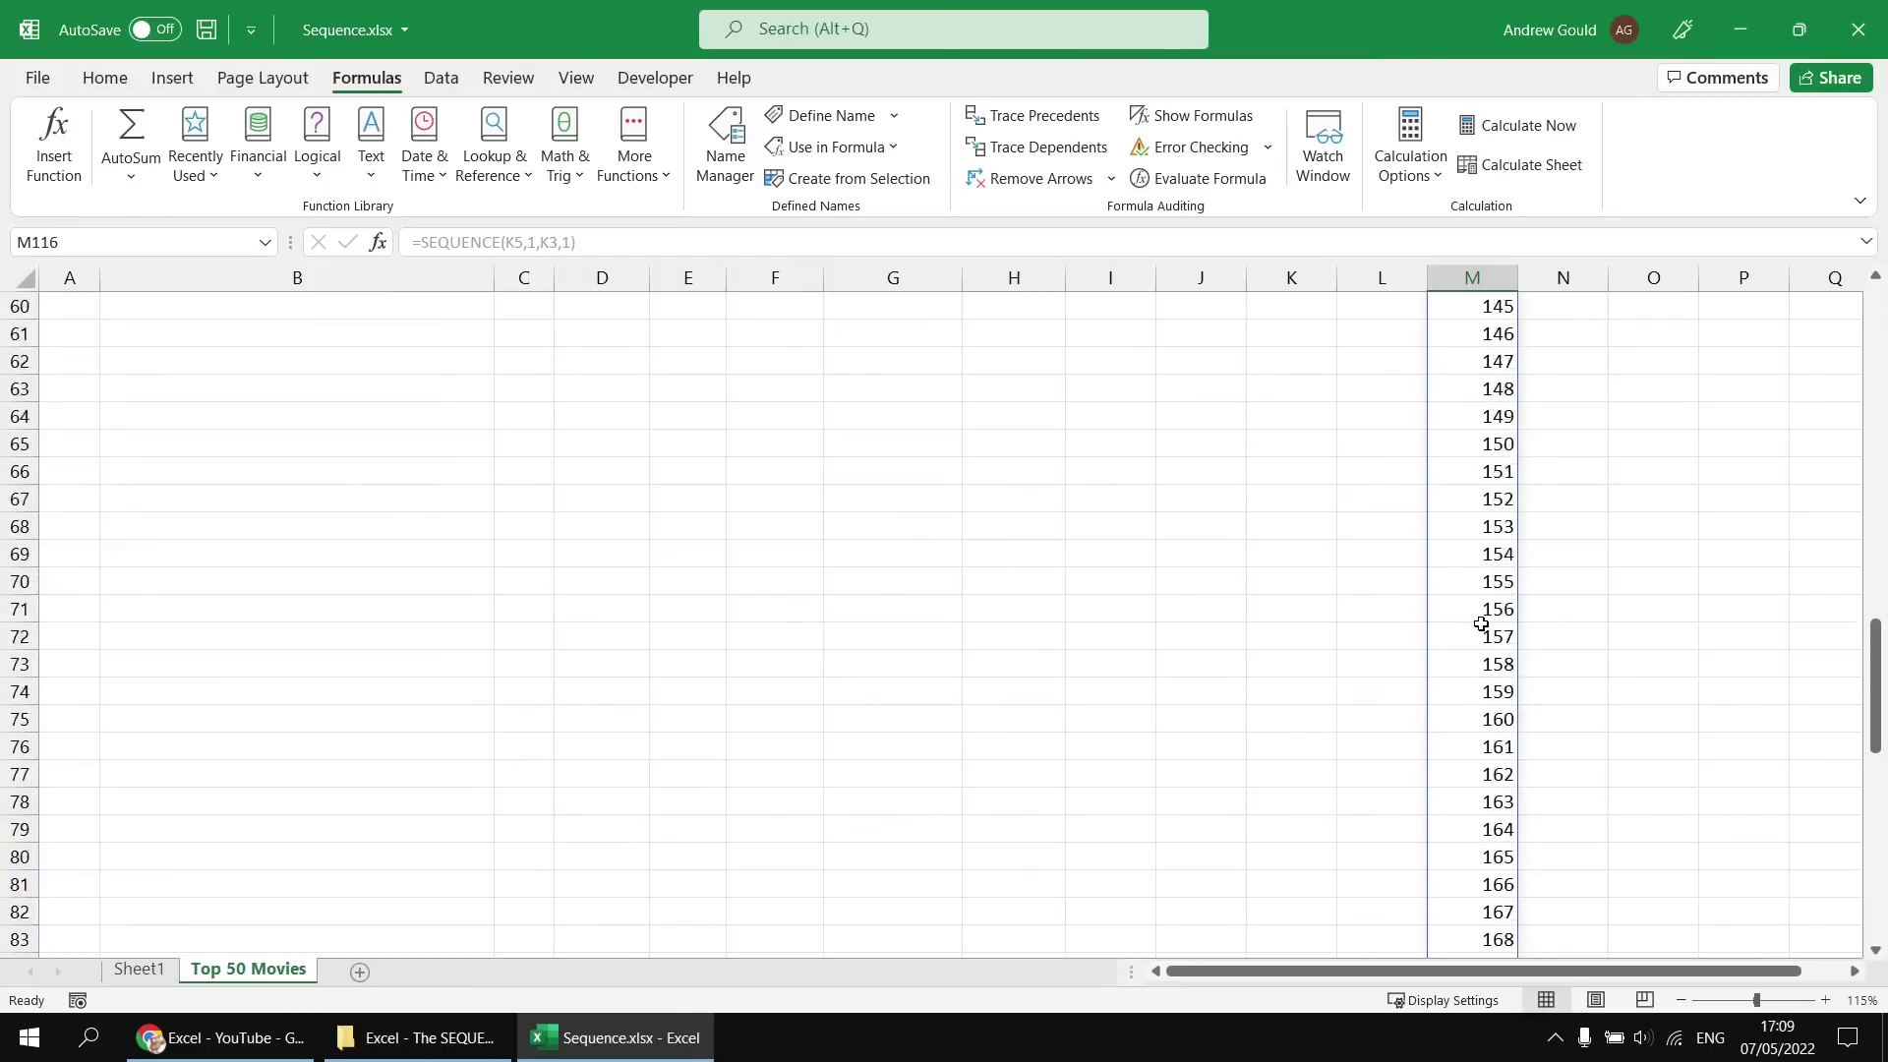
scroll(1482, 624, "up", 20)
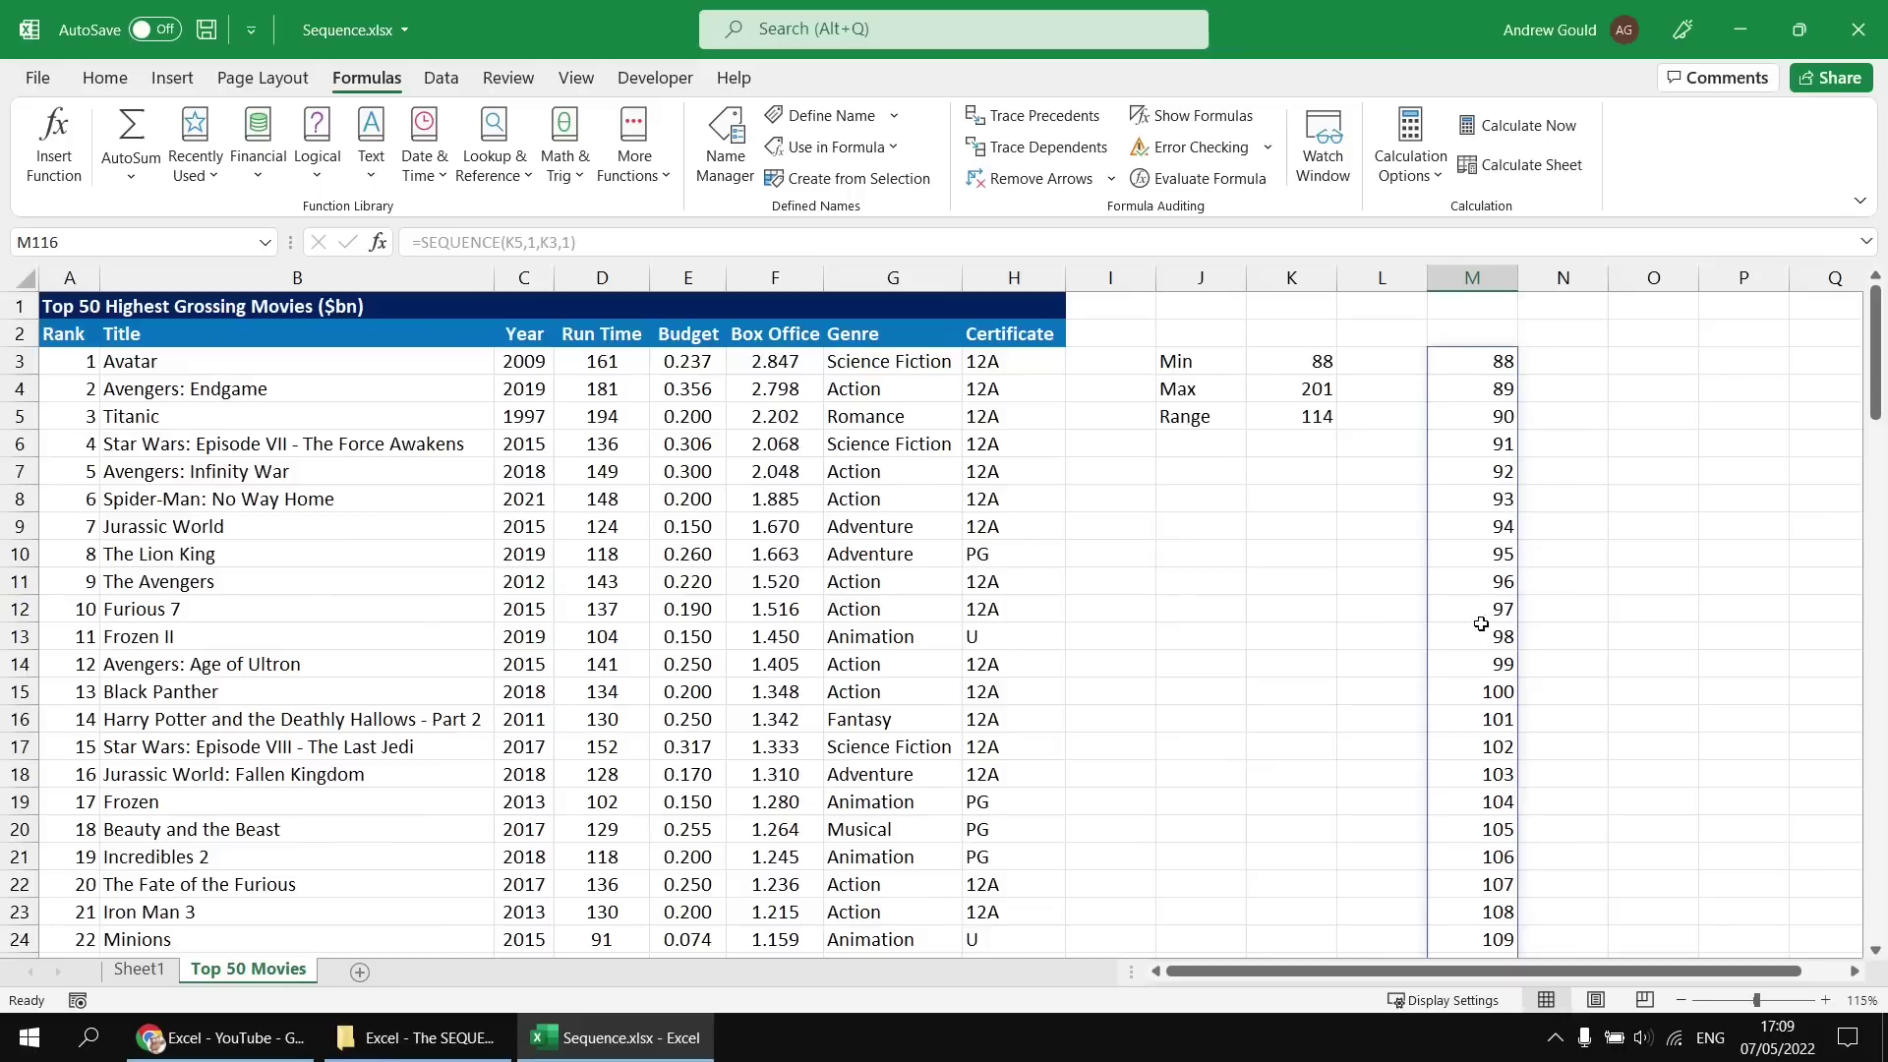
Enter =COUNTIF(Run_Time,M3#) in N3 to count the movies for every run time in the spilled sequence
left_click(1549, 361)
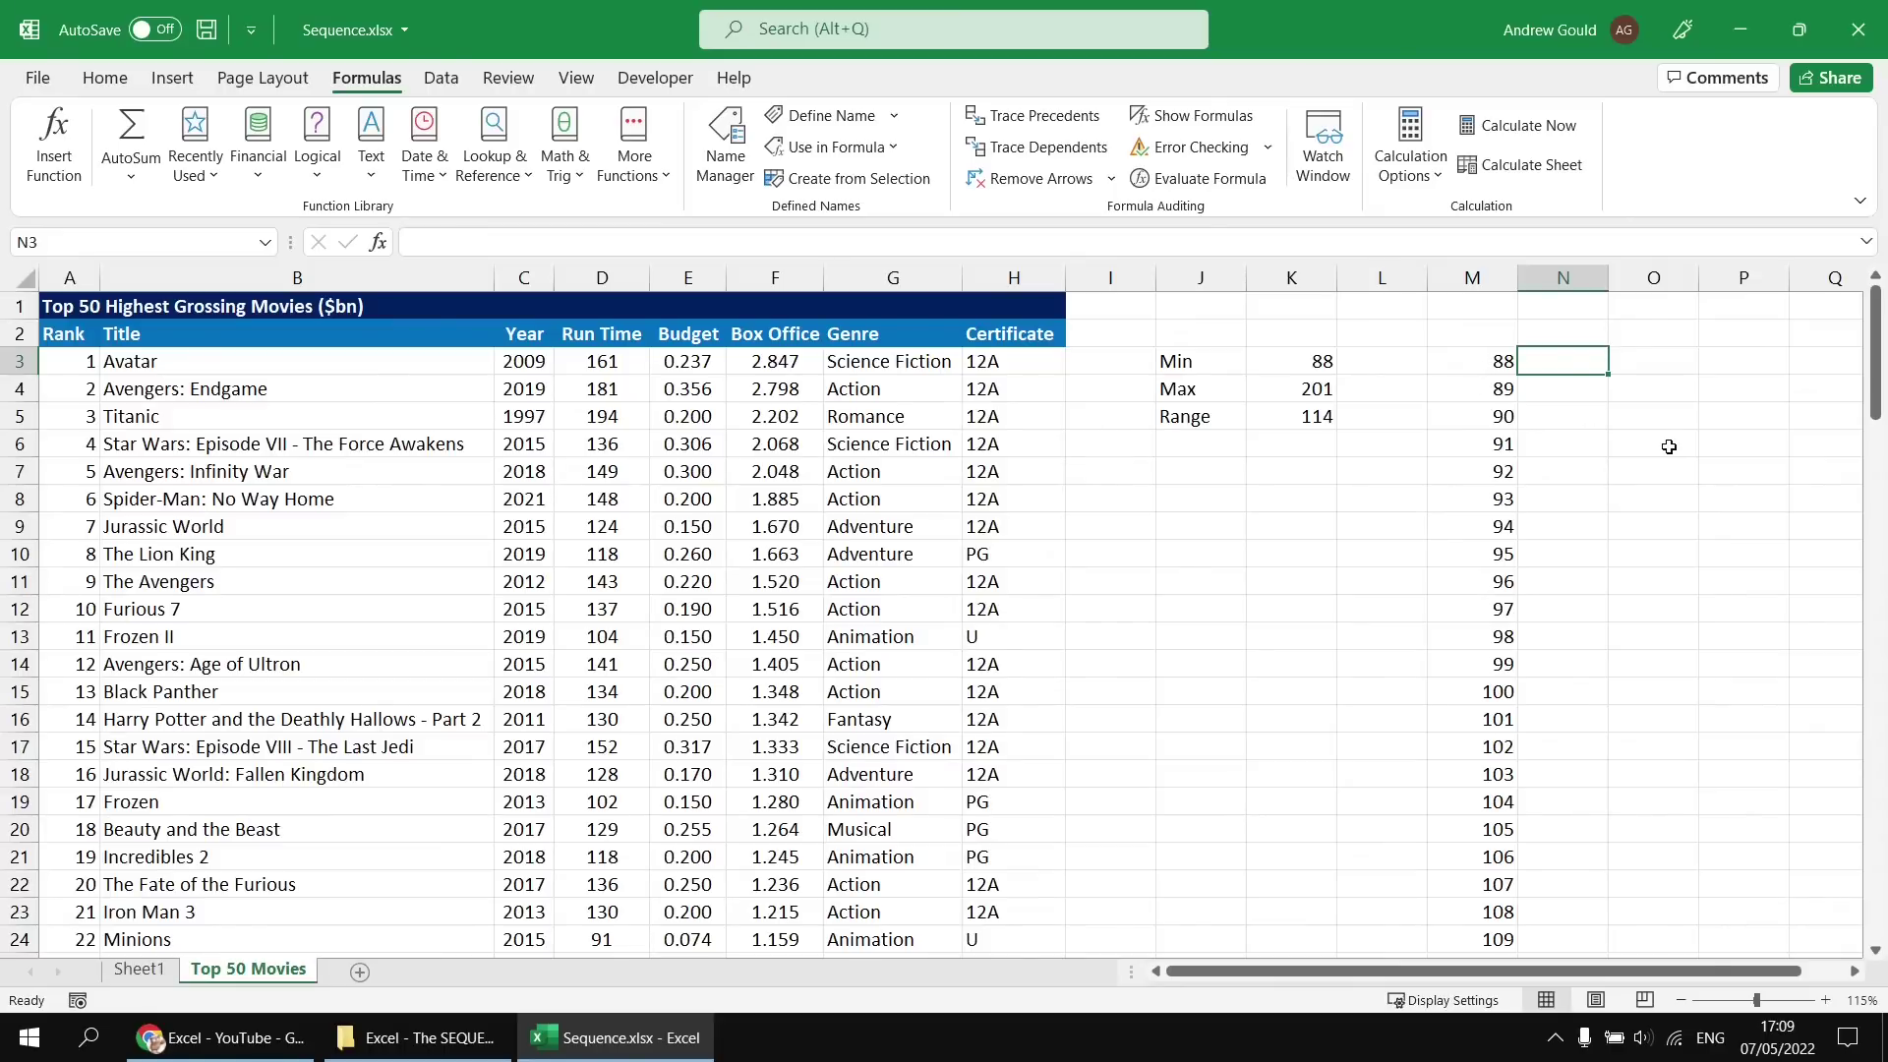
type("=")
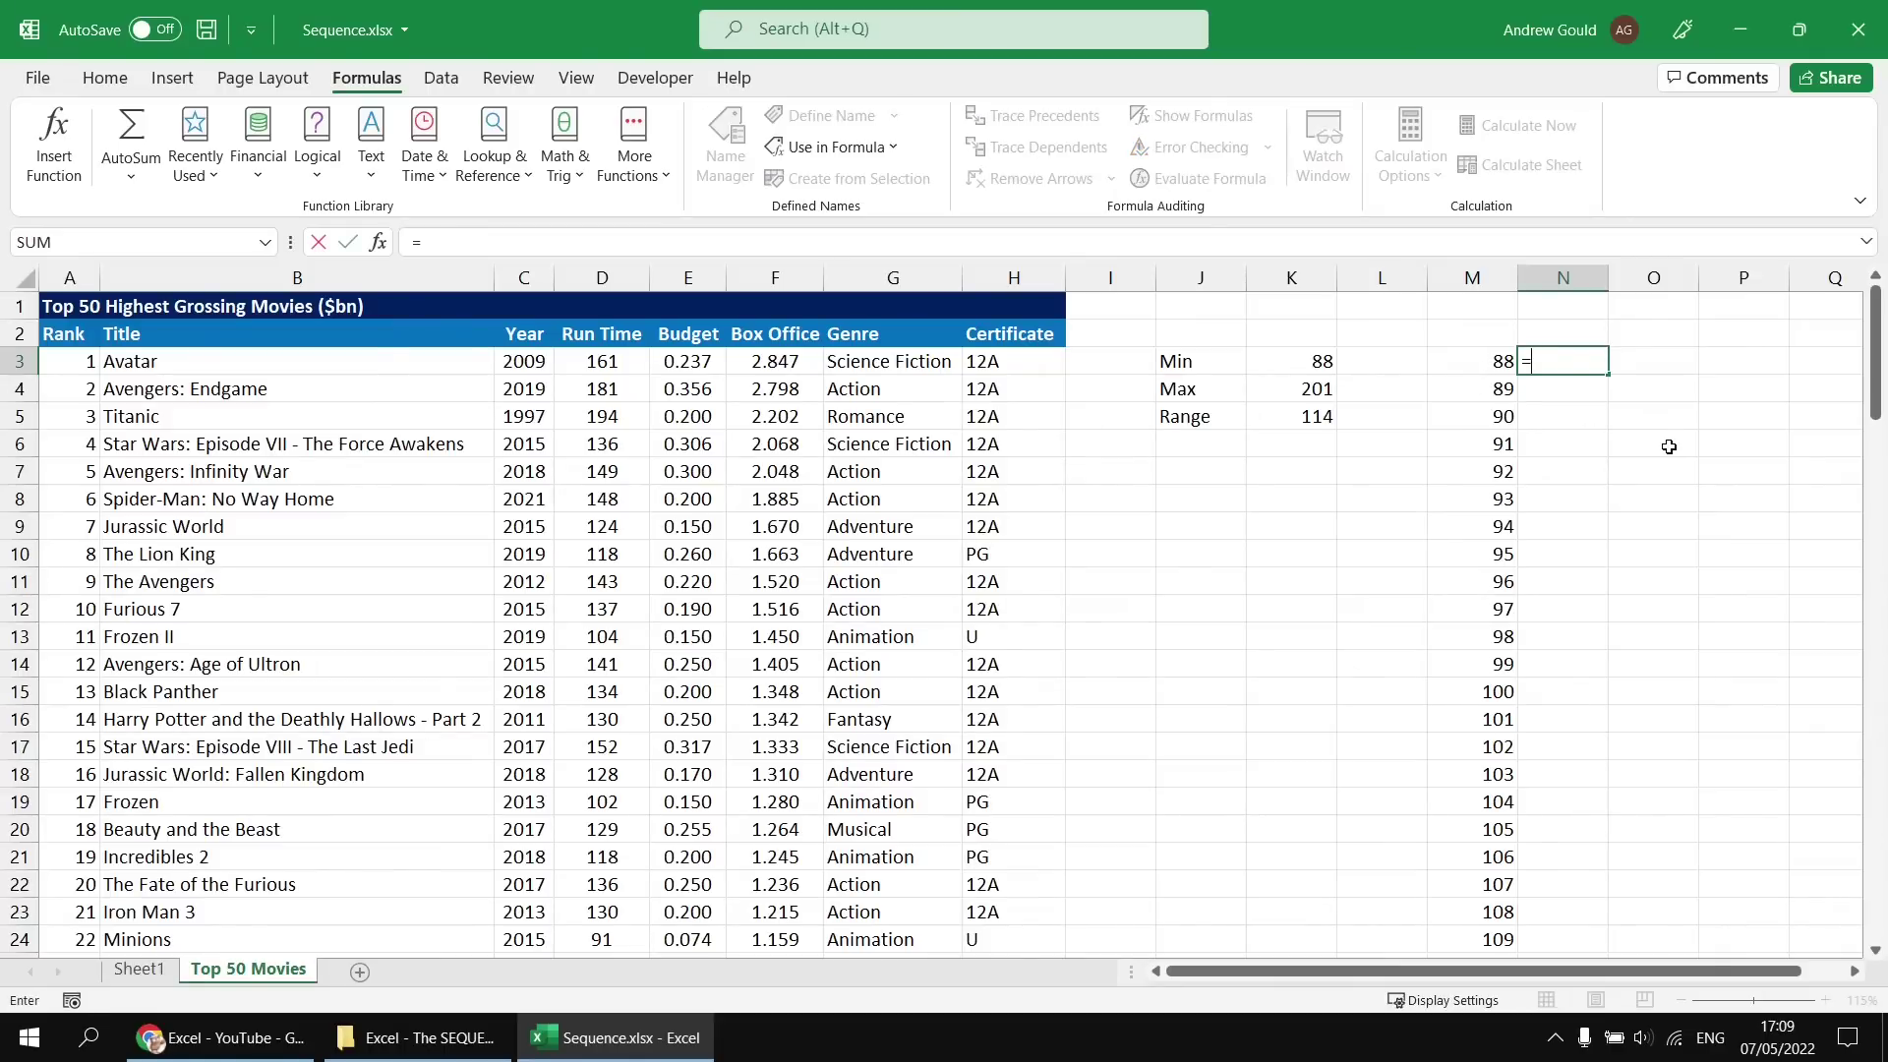
type("countif")
key("Tab")
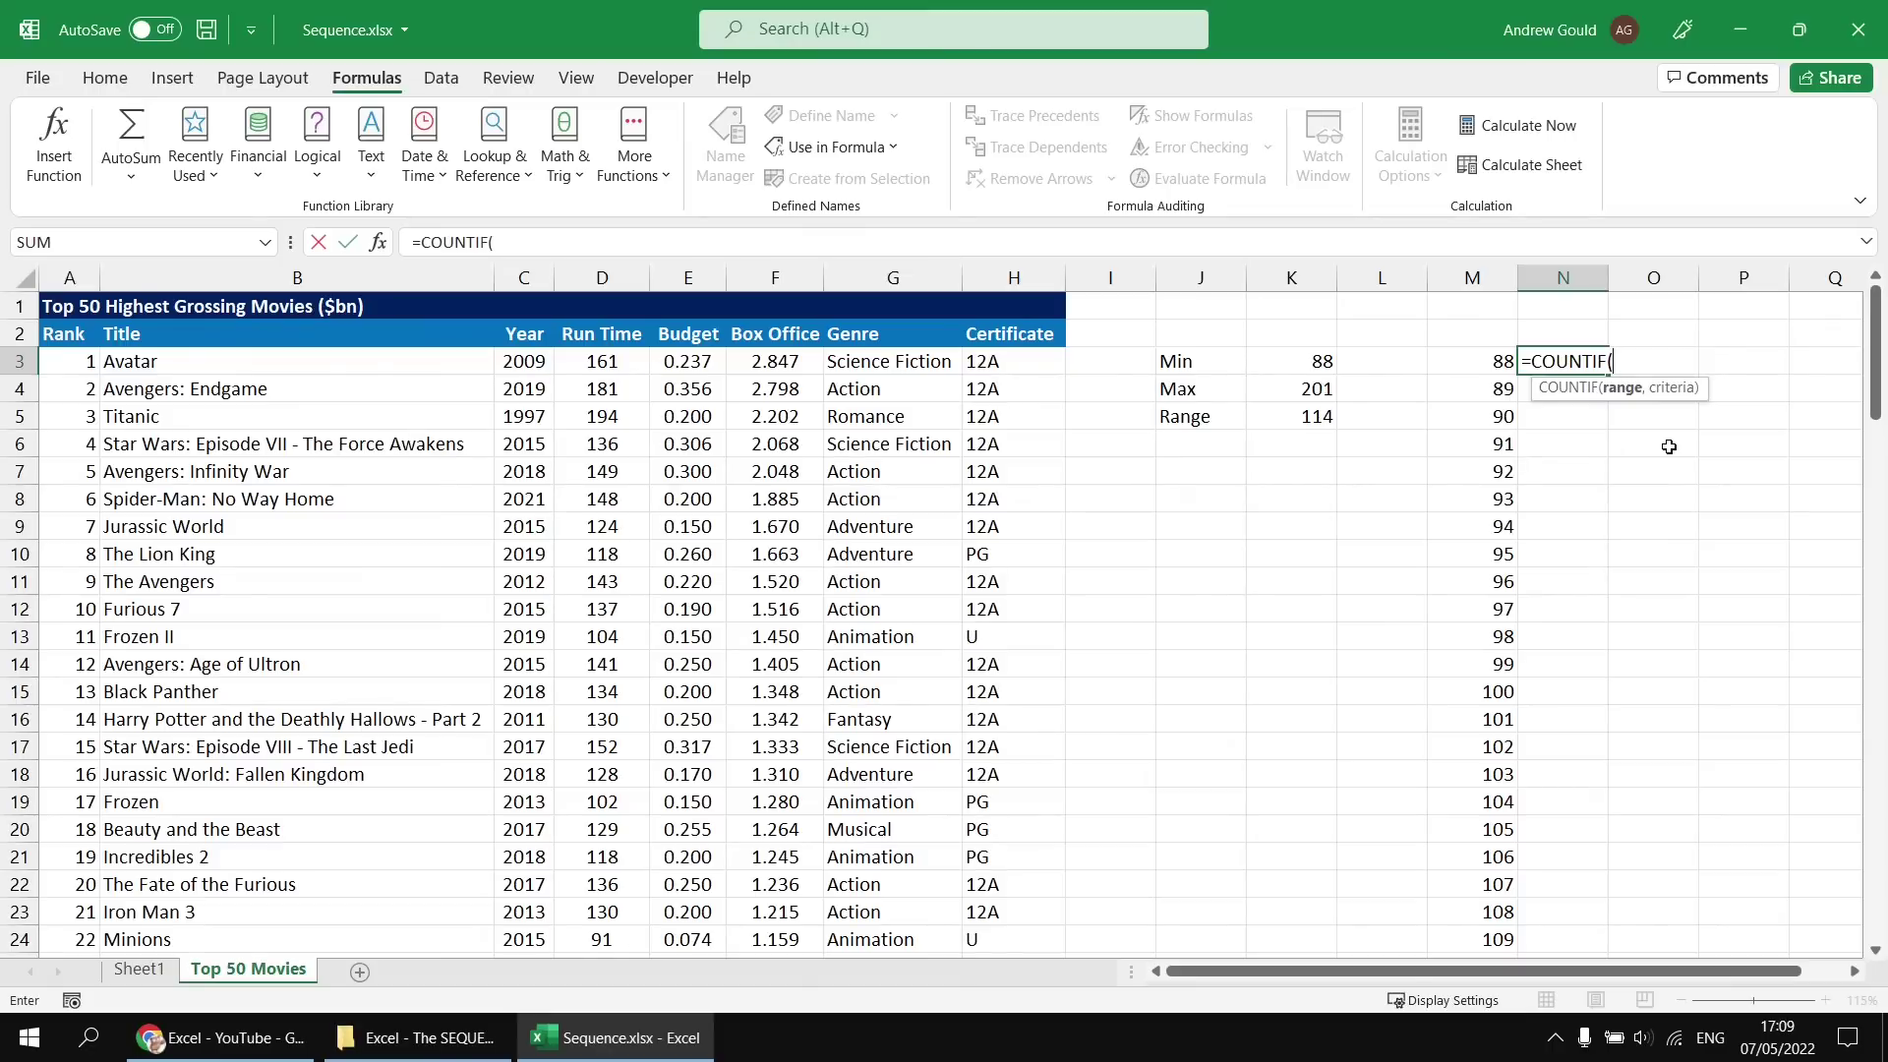
type("run")
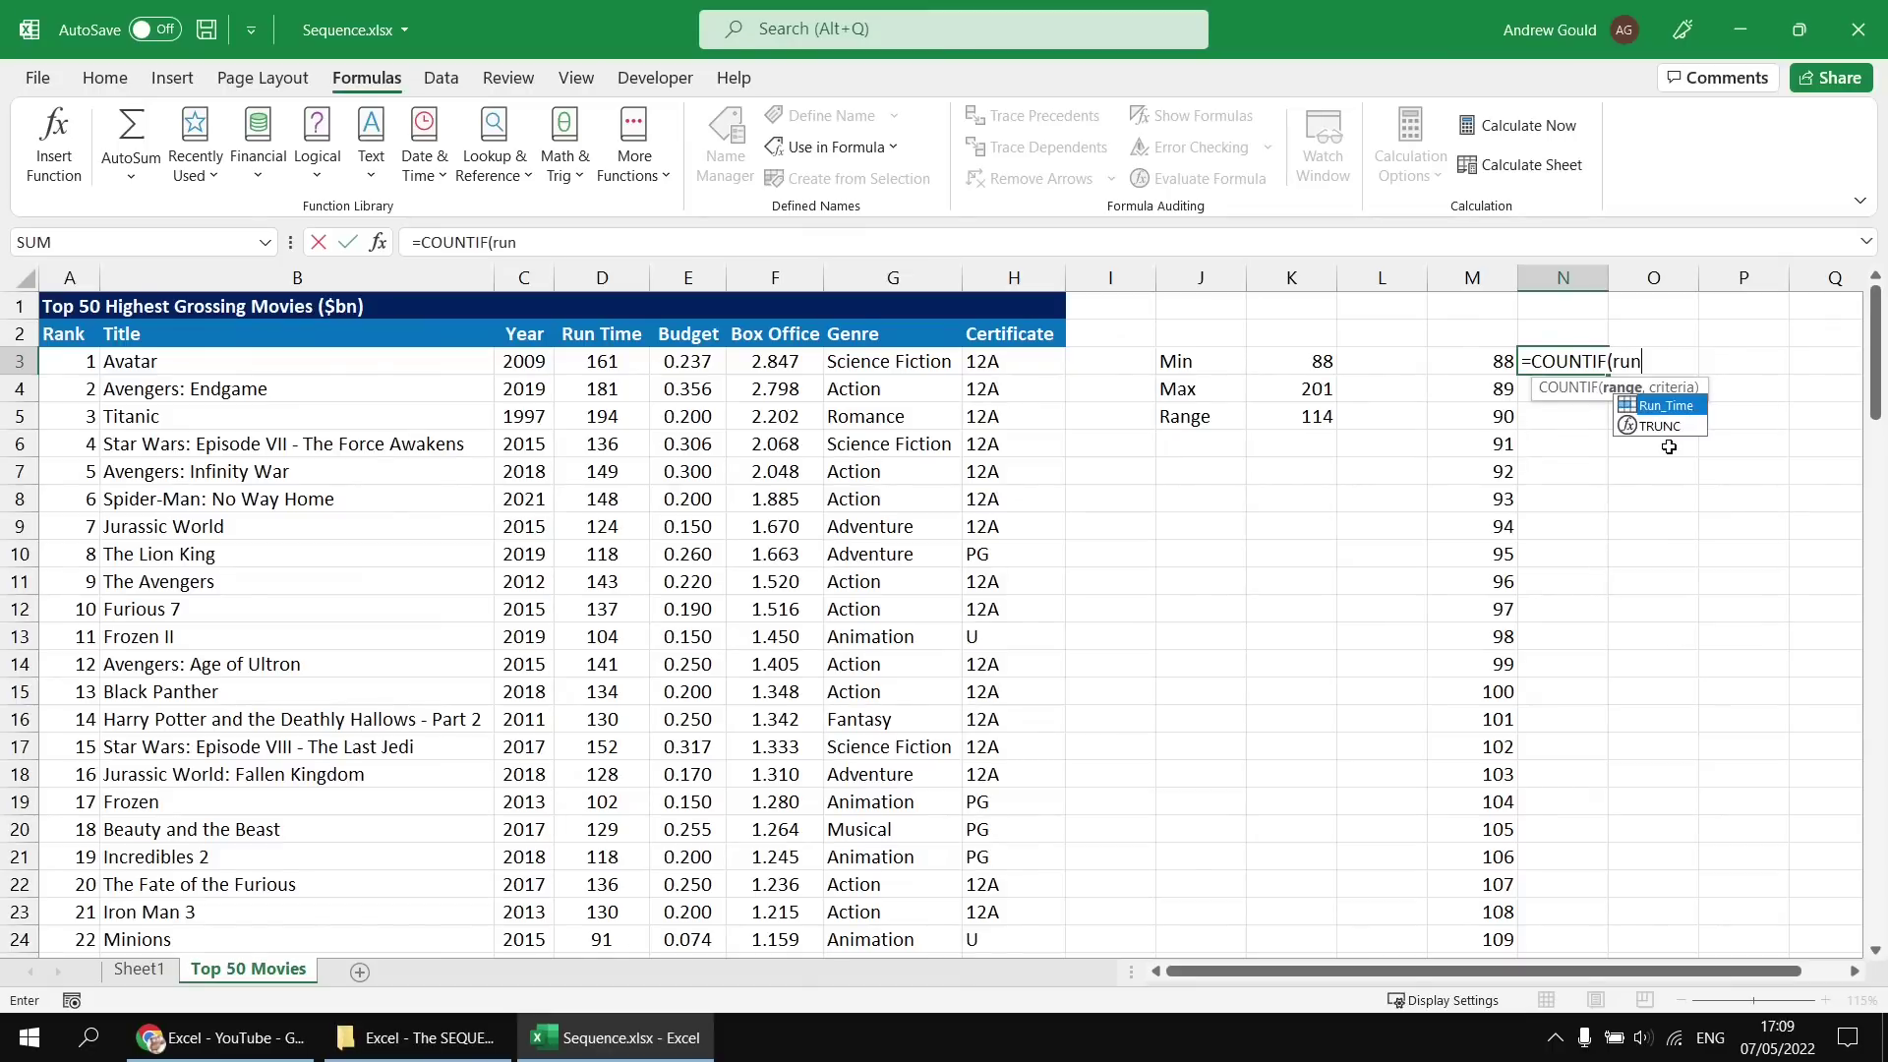
key("Tab")
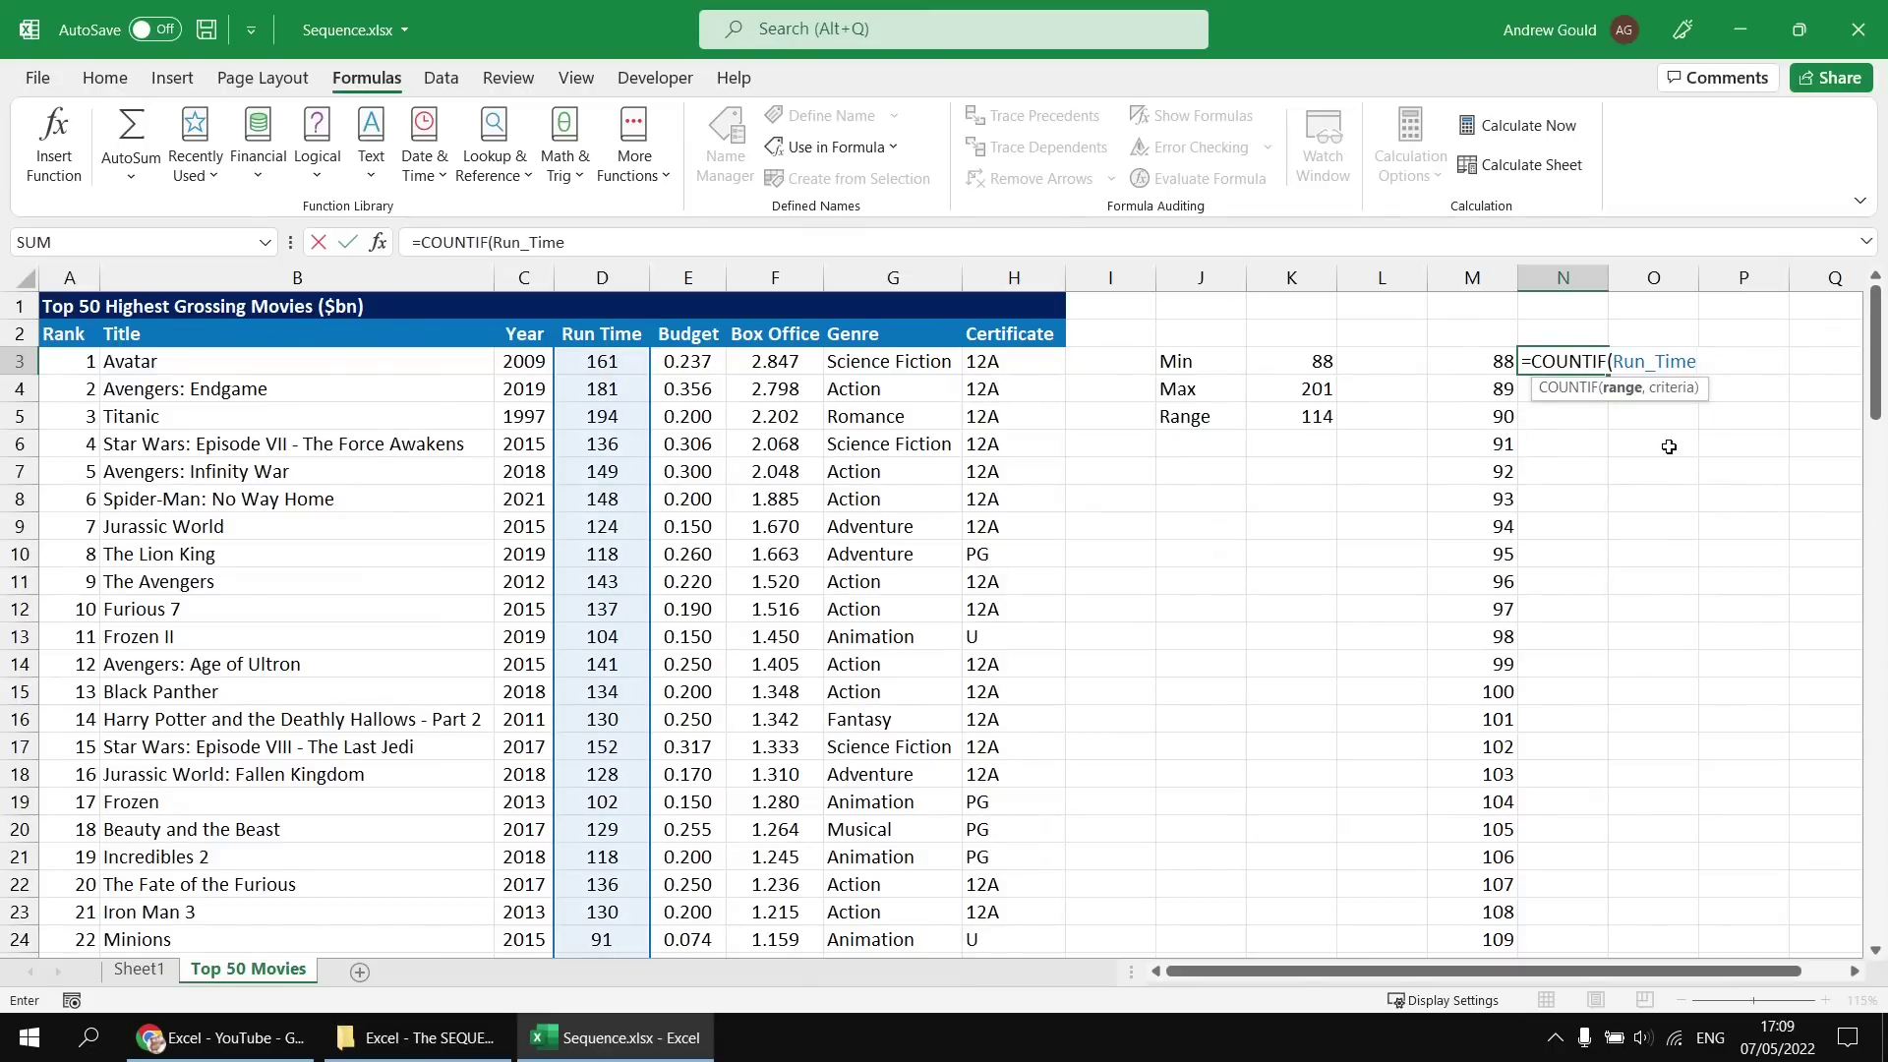
type(",")
left_click(1477, 361)
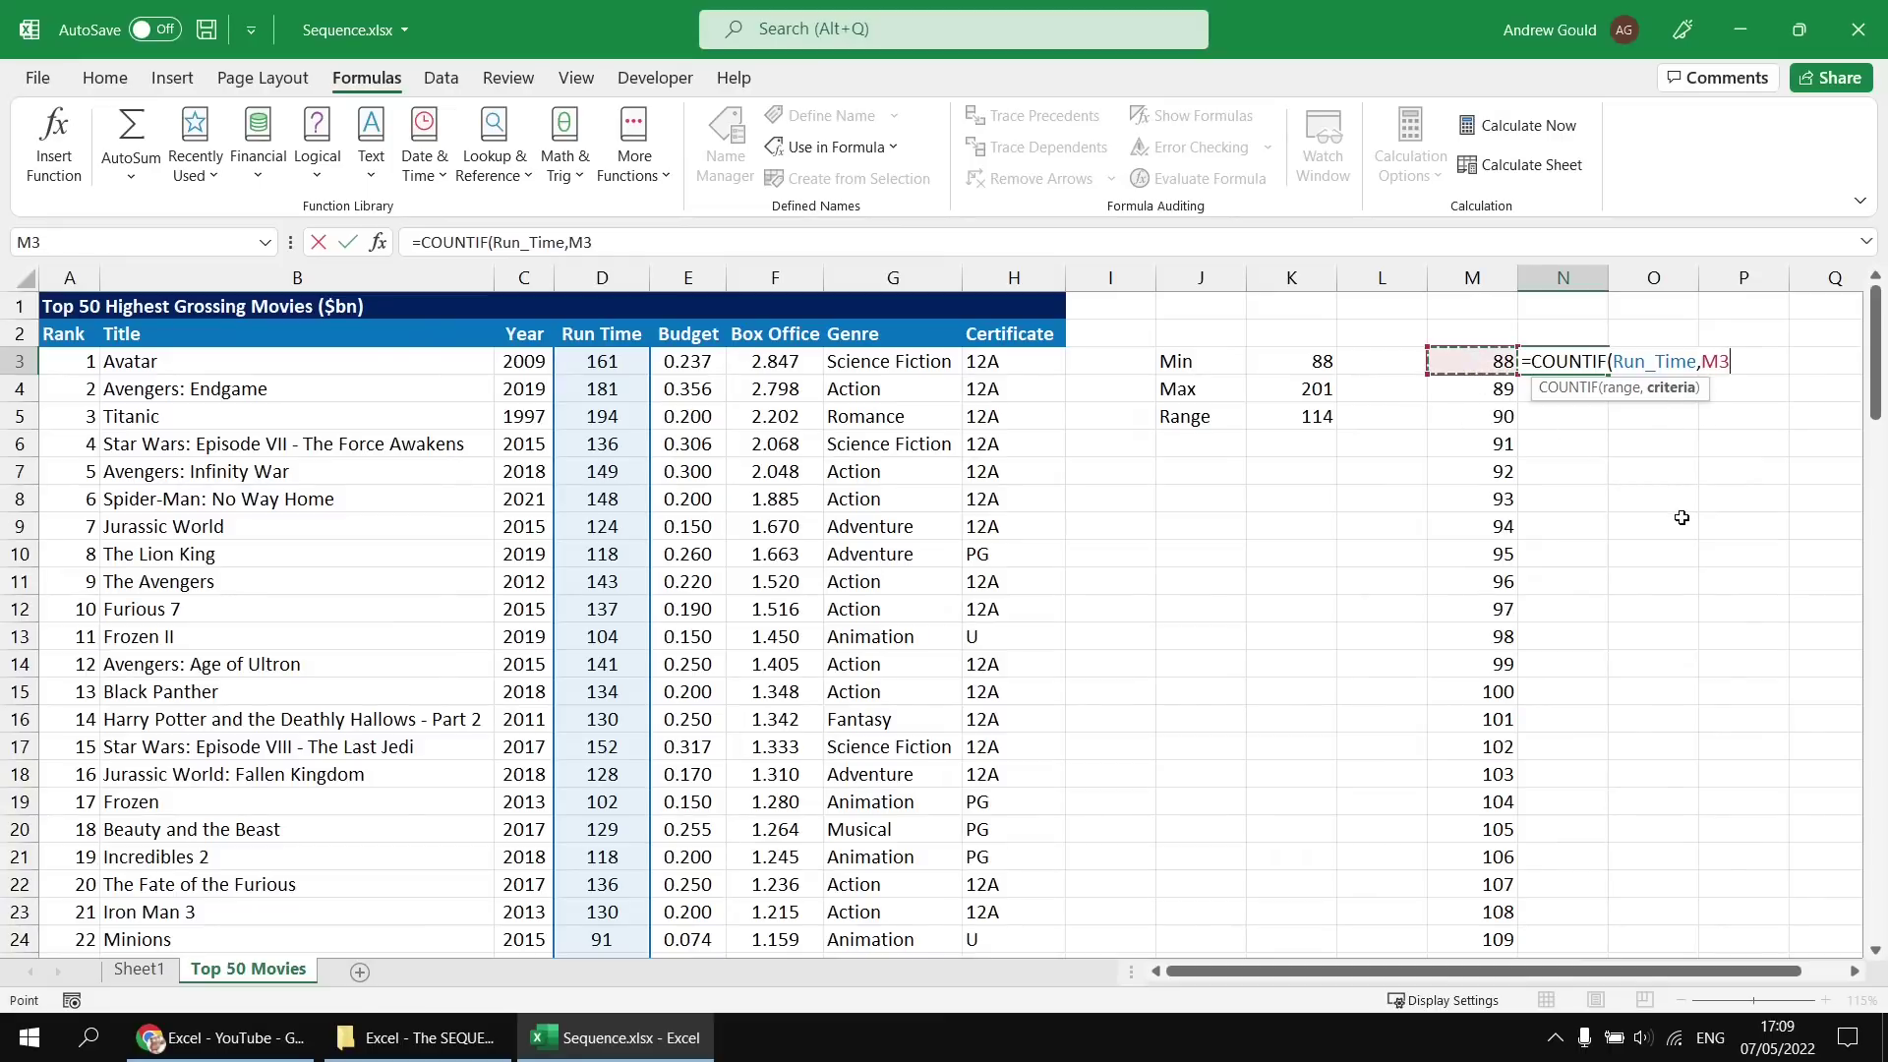
type("#")
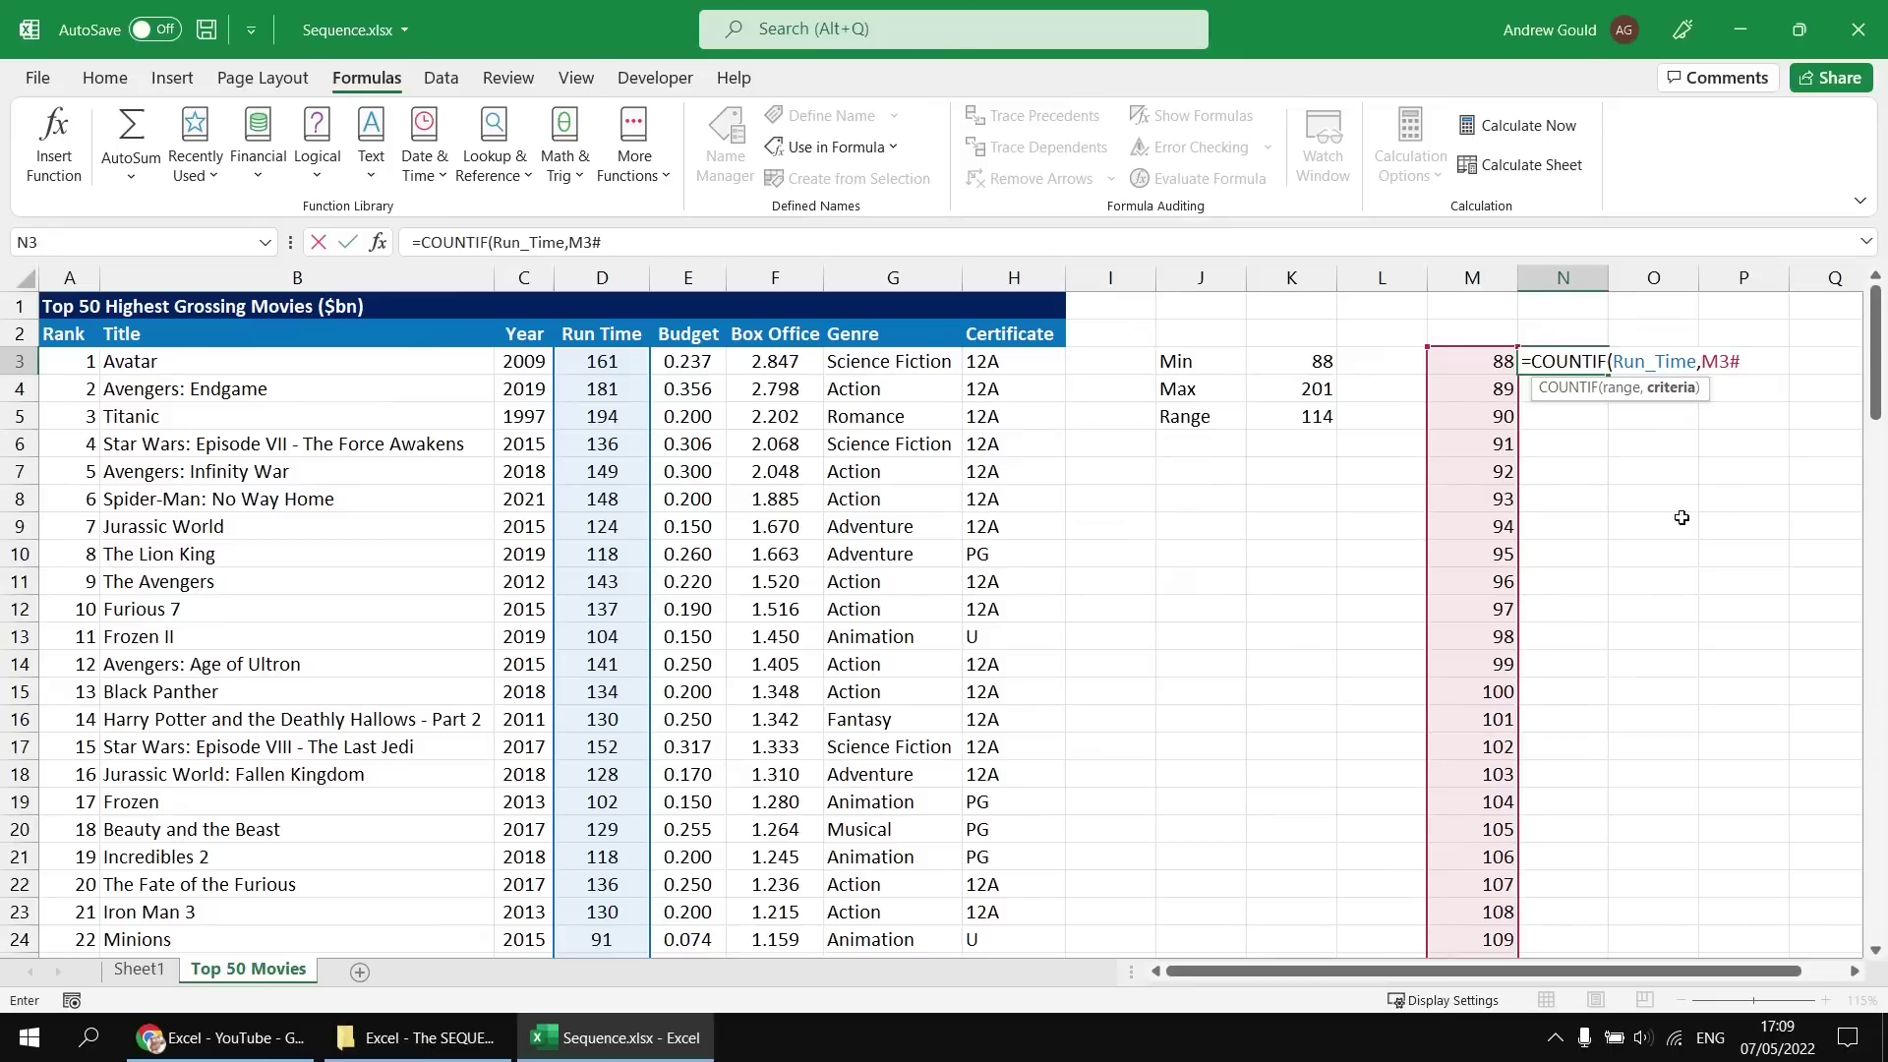
type(")")
key("Return")
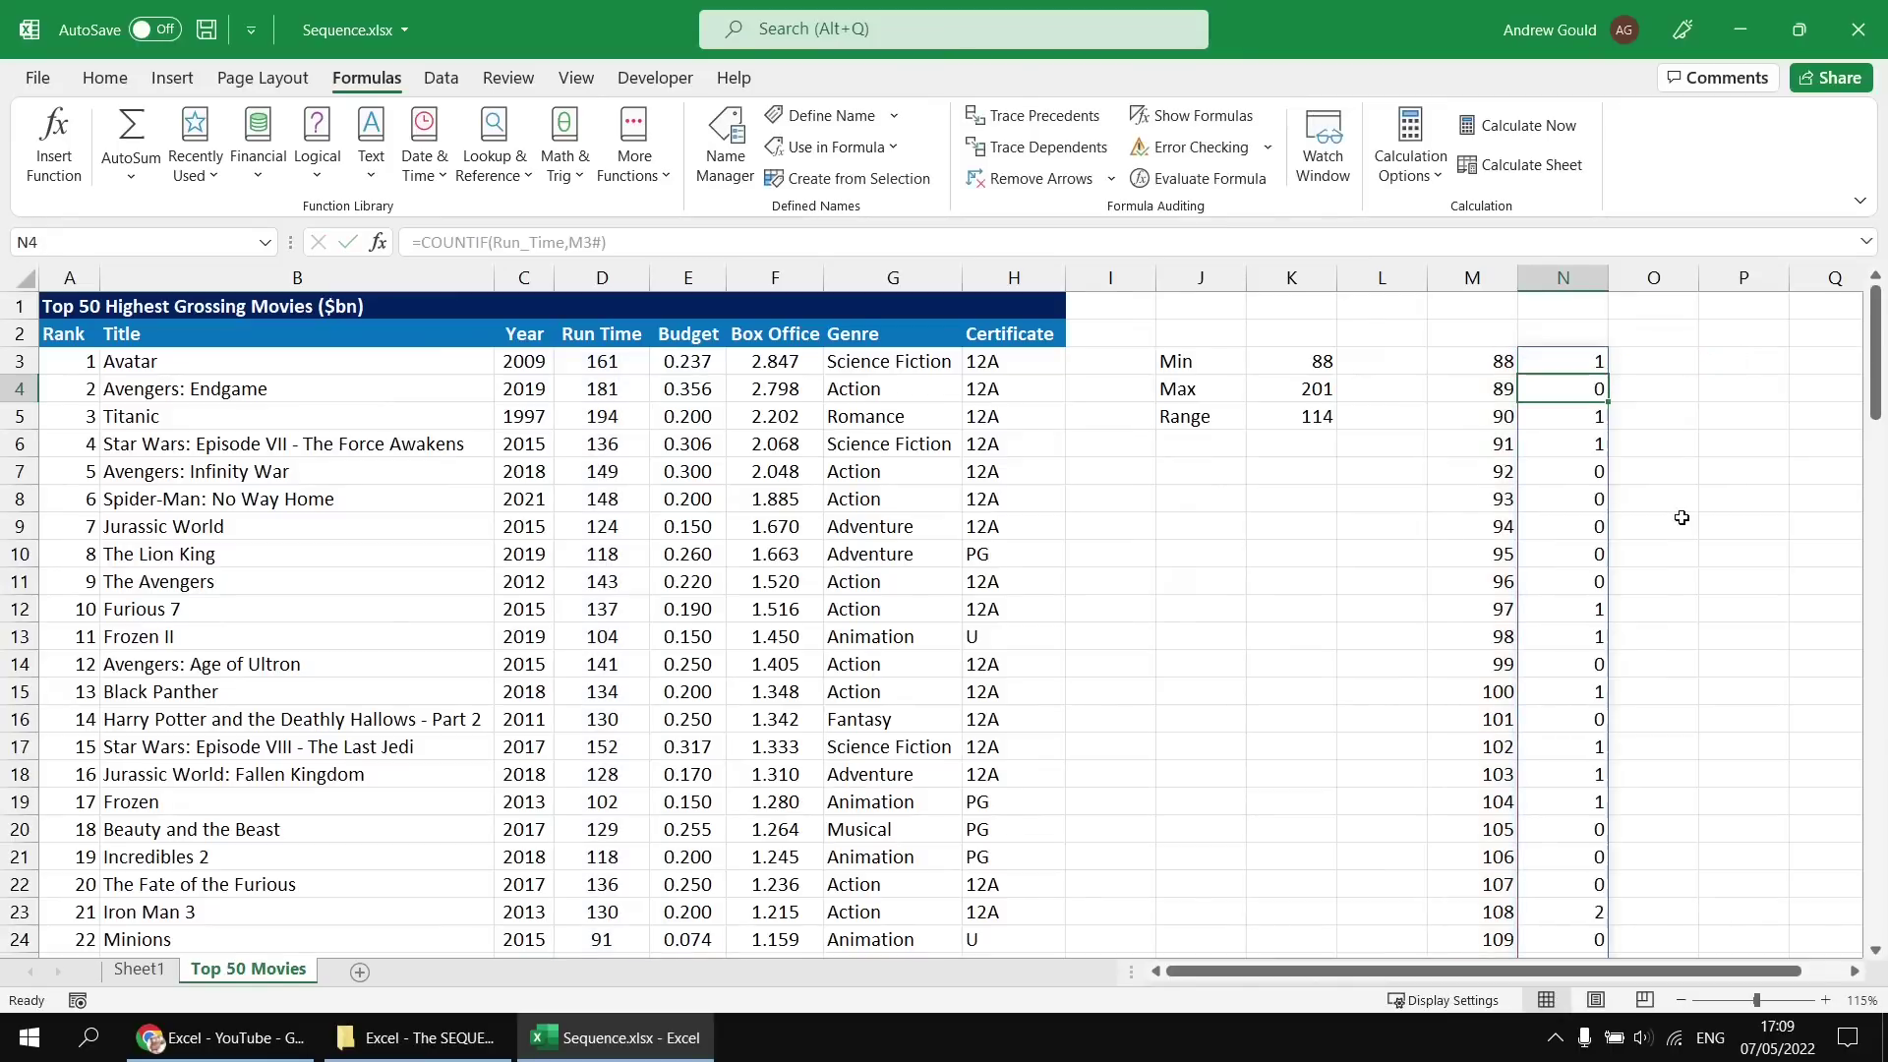
key("Left")
key("Up")
key("Up")
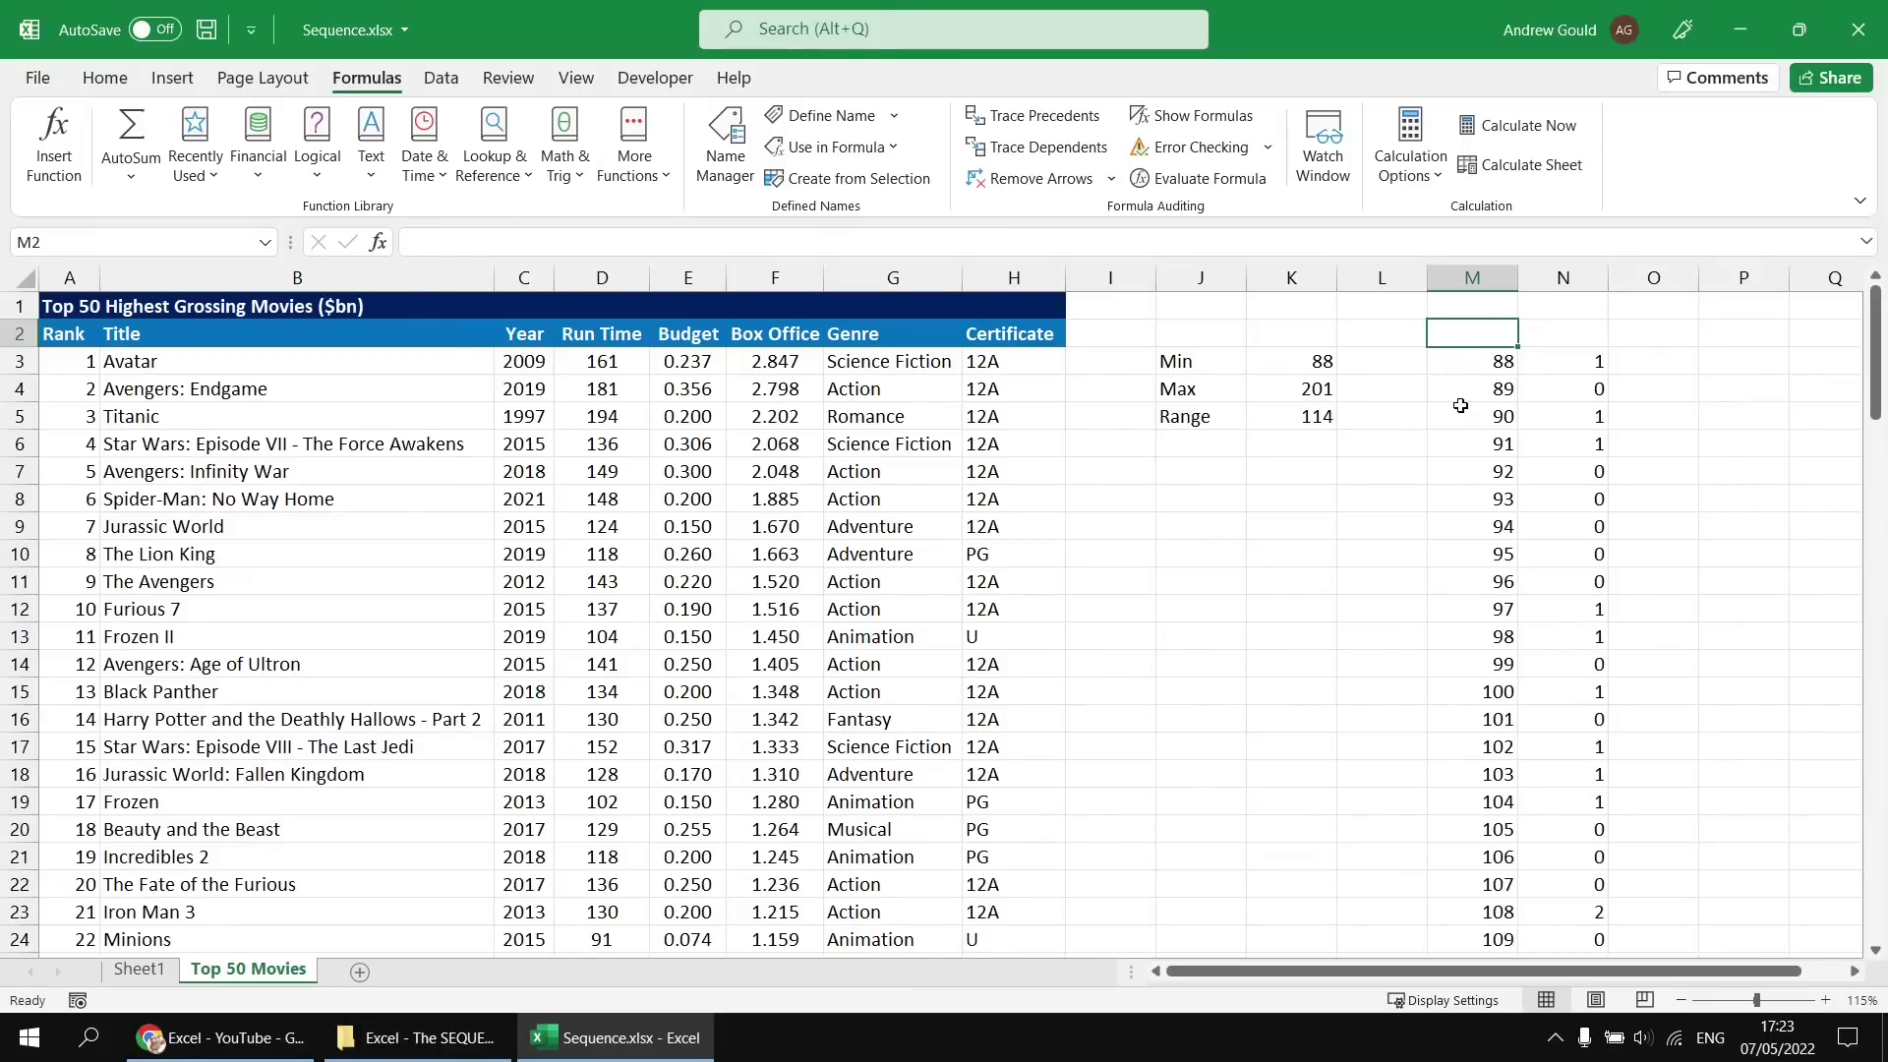
Label cell J6 as Bands and set the number of bands in K6 to 5
left_click(1207, 449)
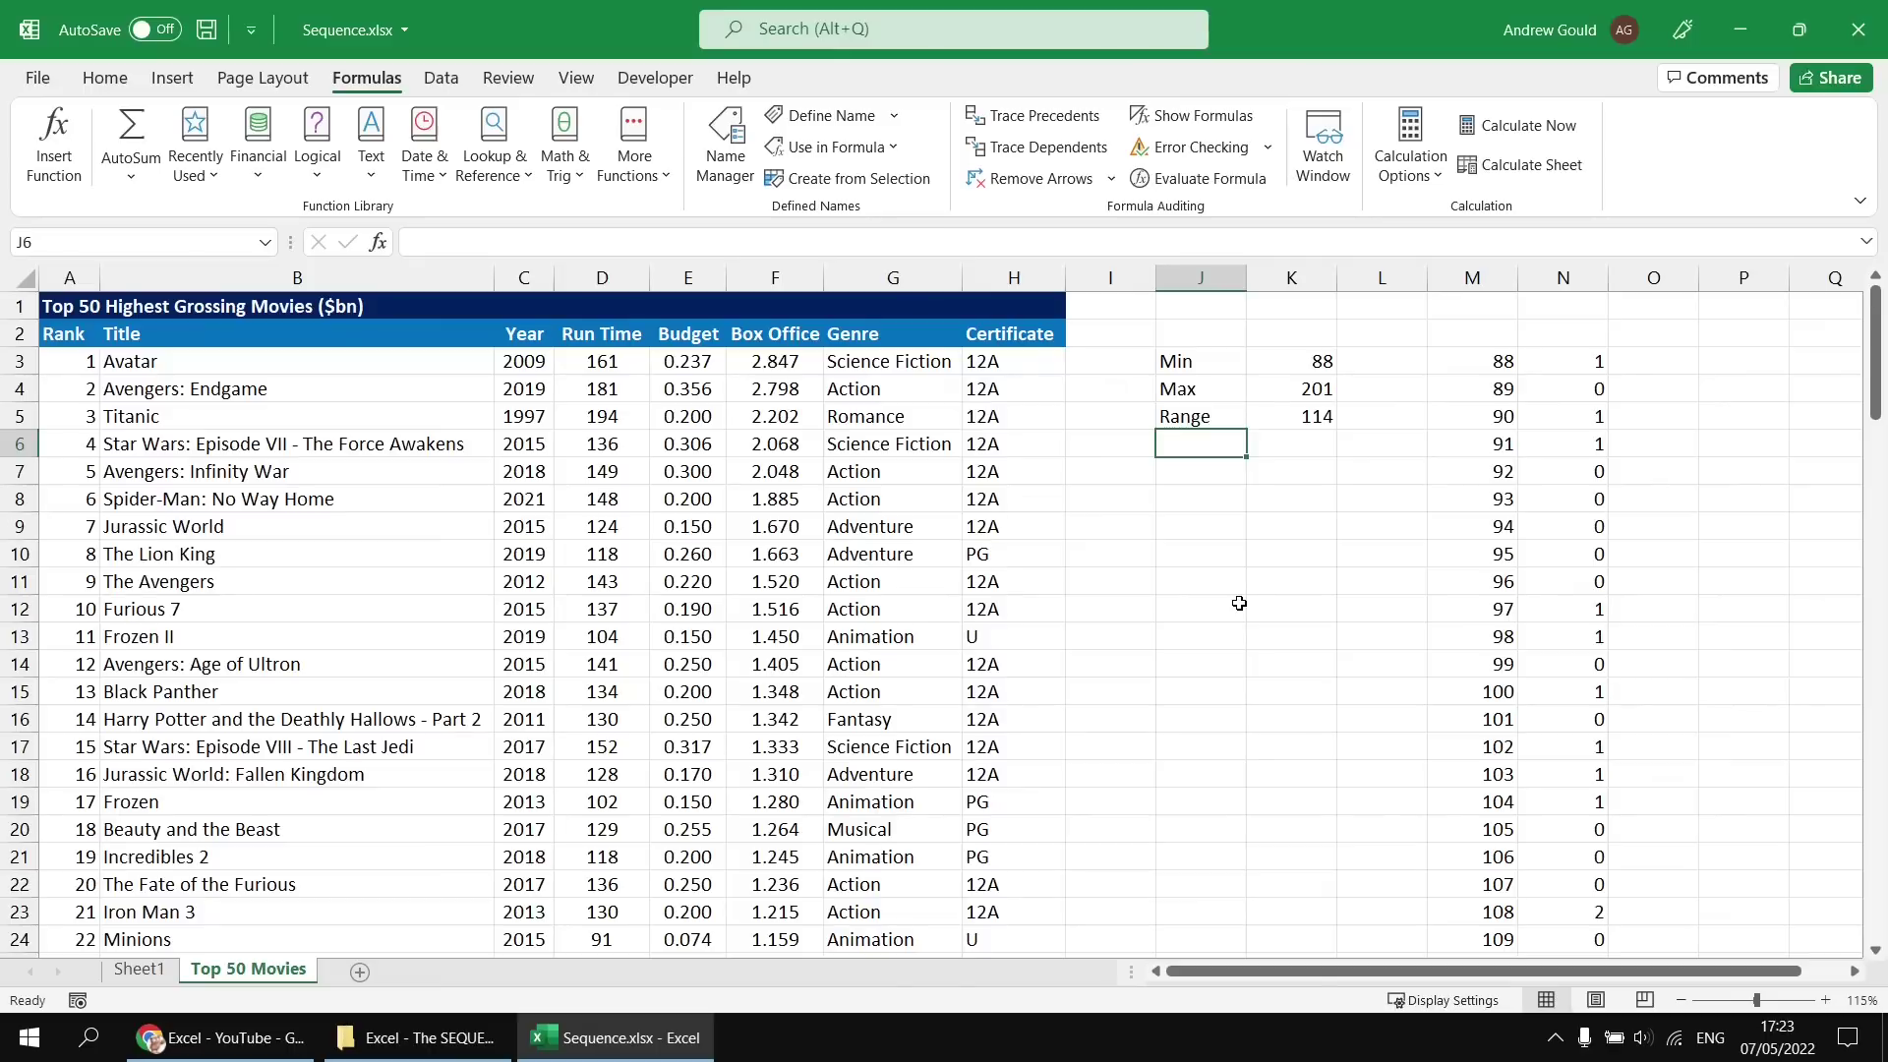
type("Bands")
key("Tab")
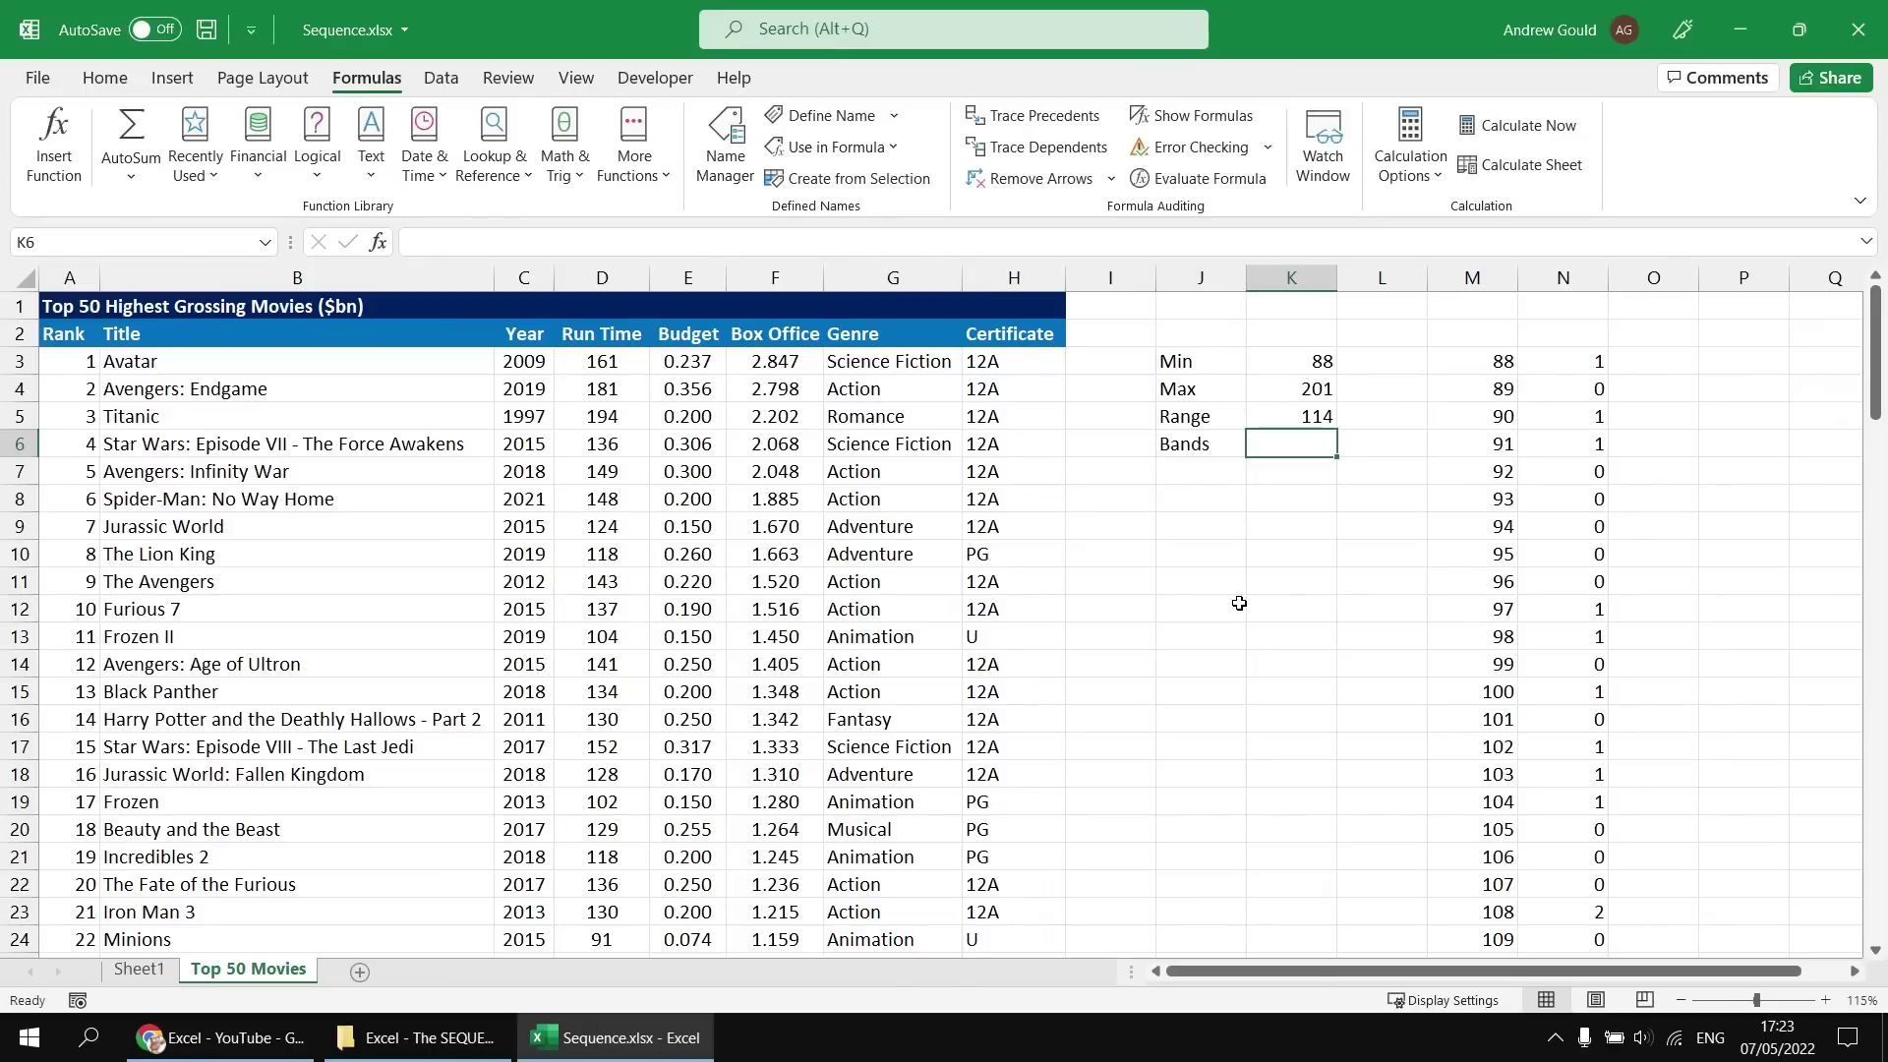
type("5")
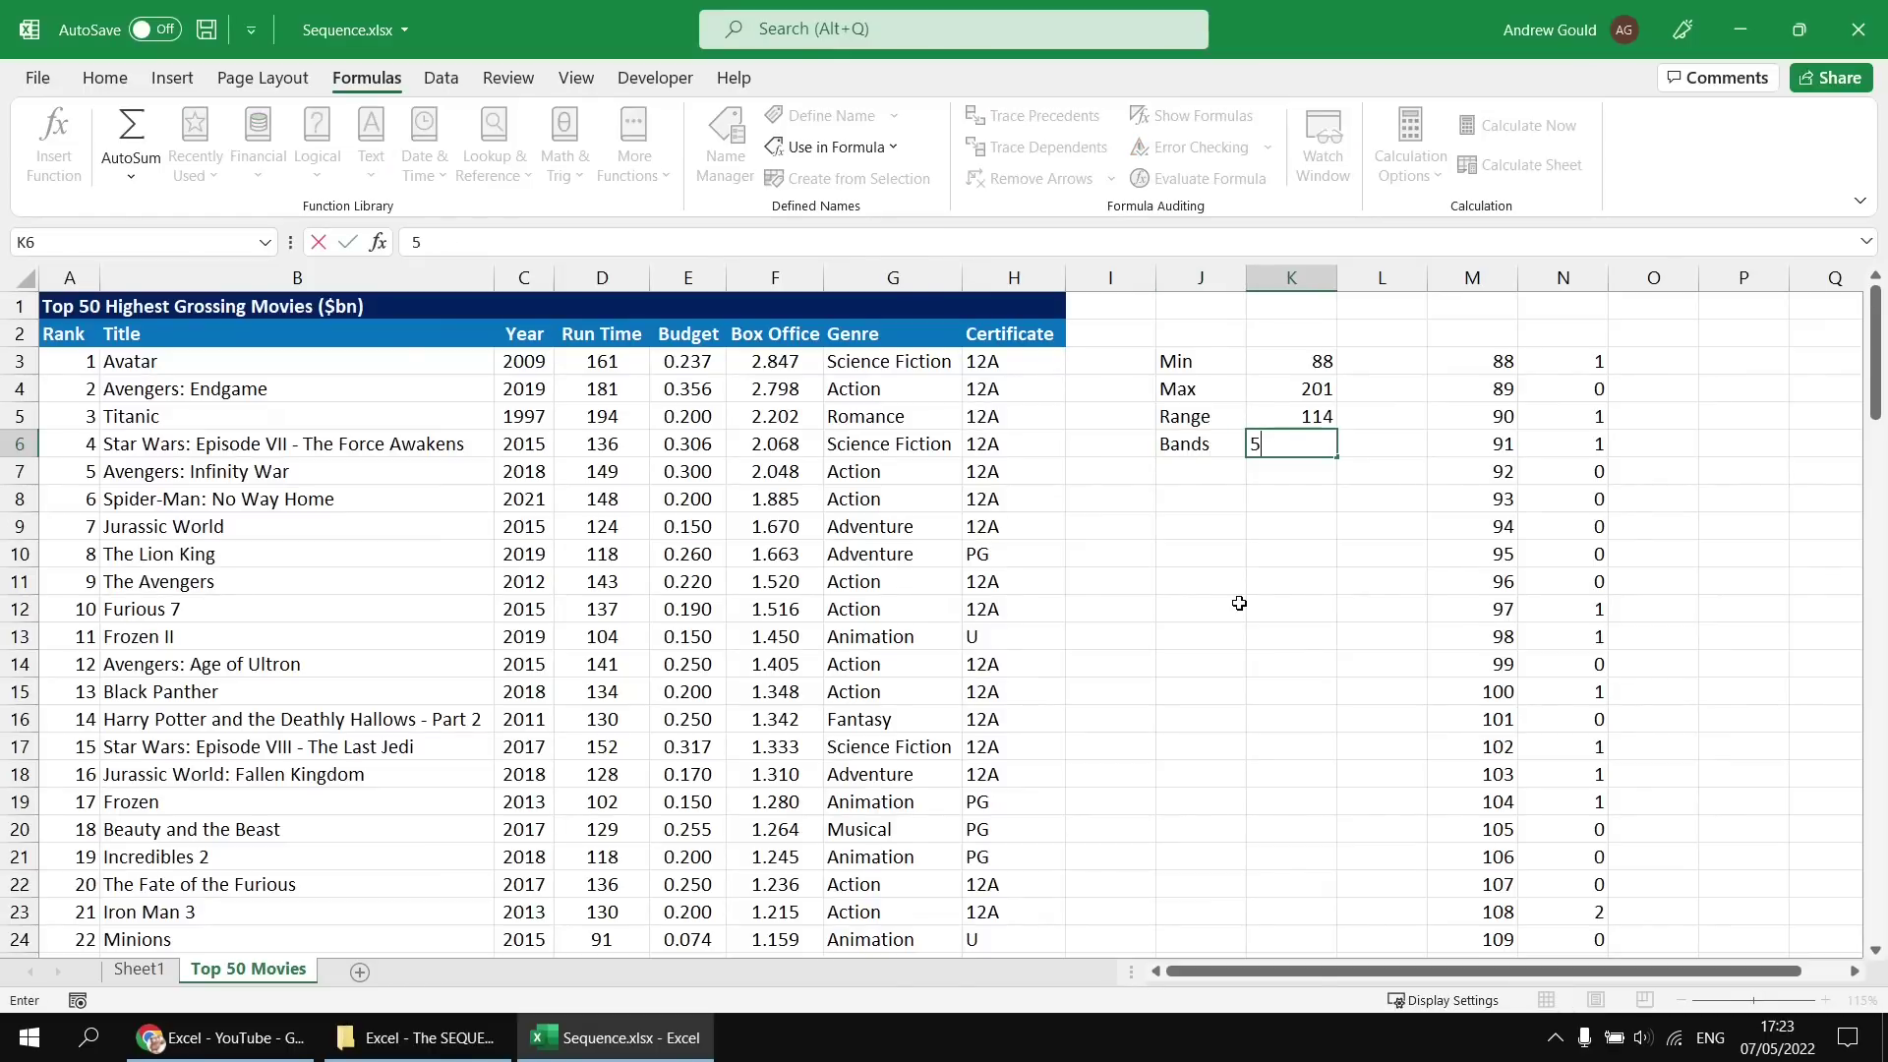
key("Return")
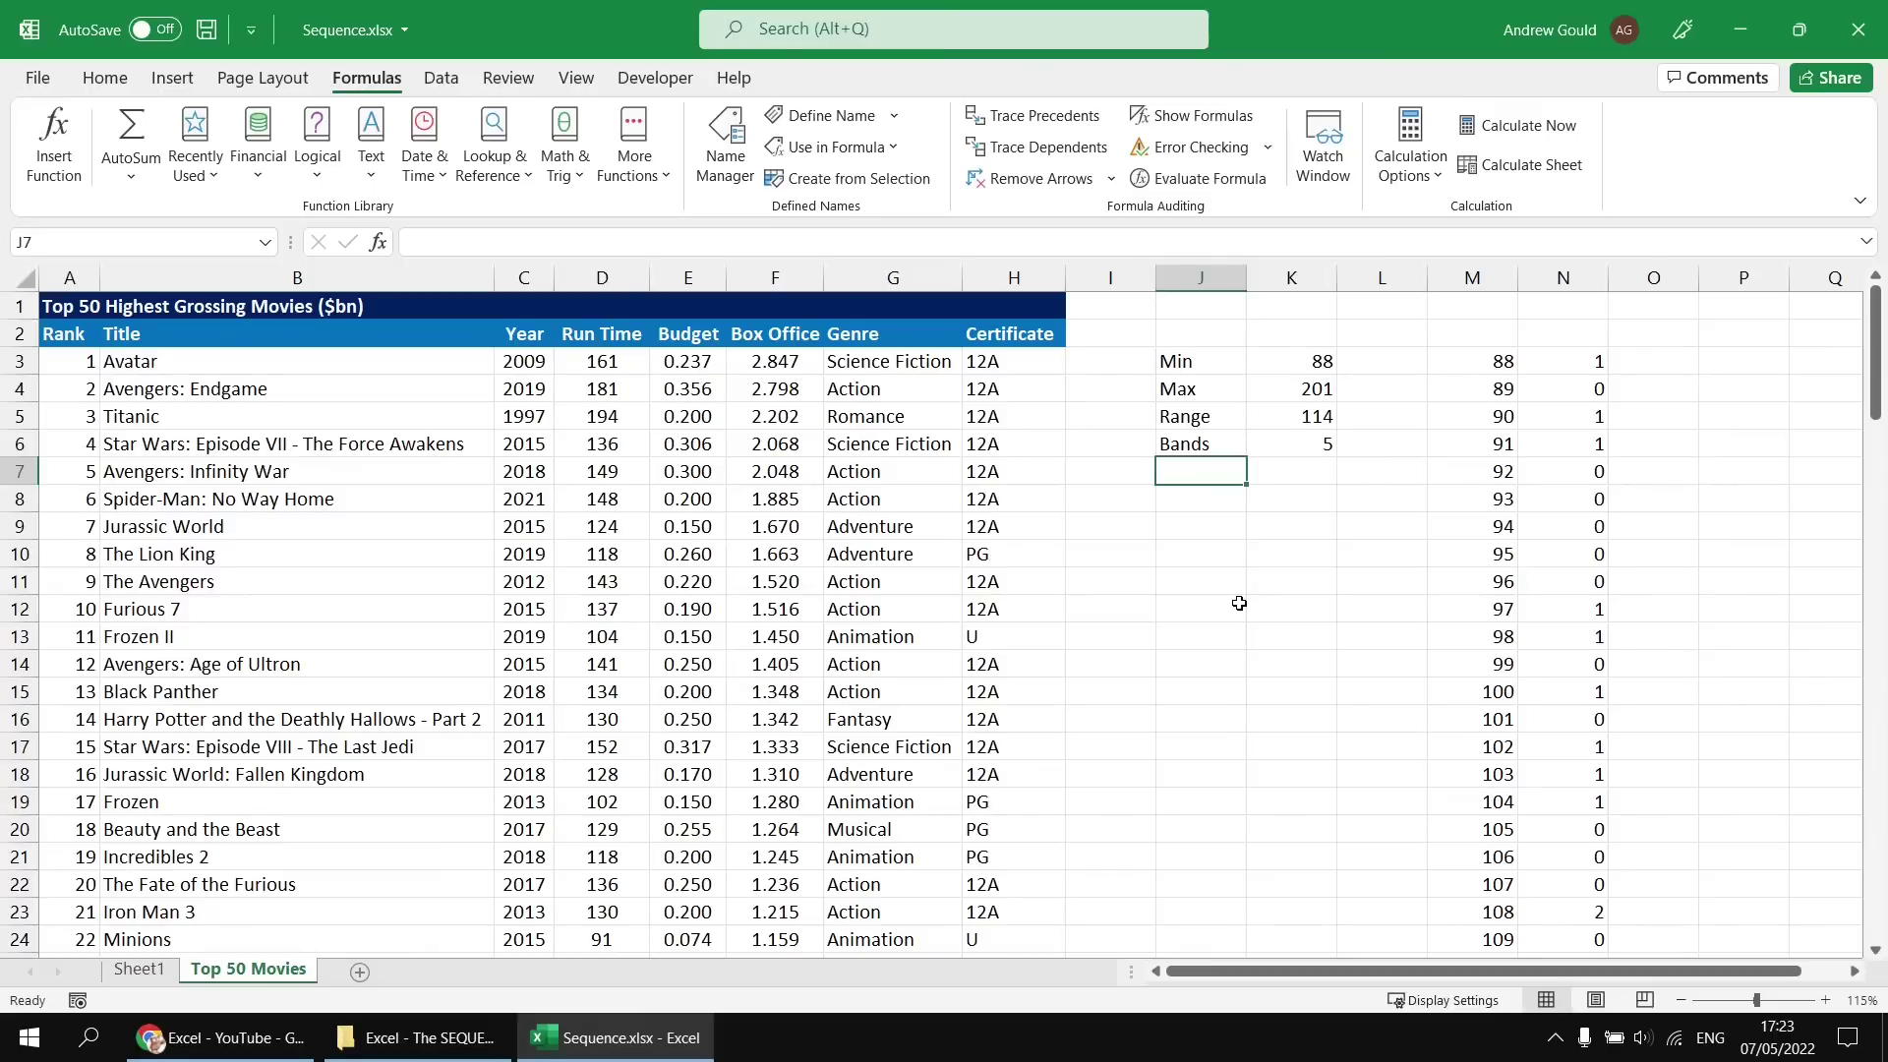
Label cell J7 as Interval and calculate the band width in K7 with =K5/K6
type("Interval")
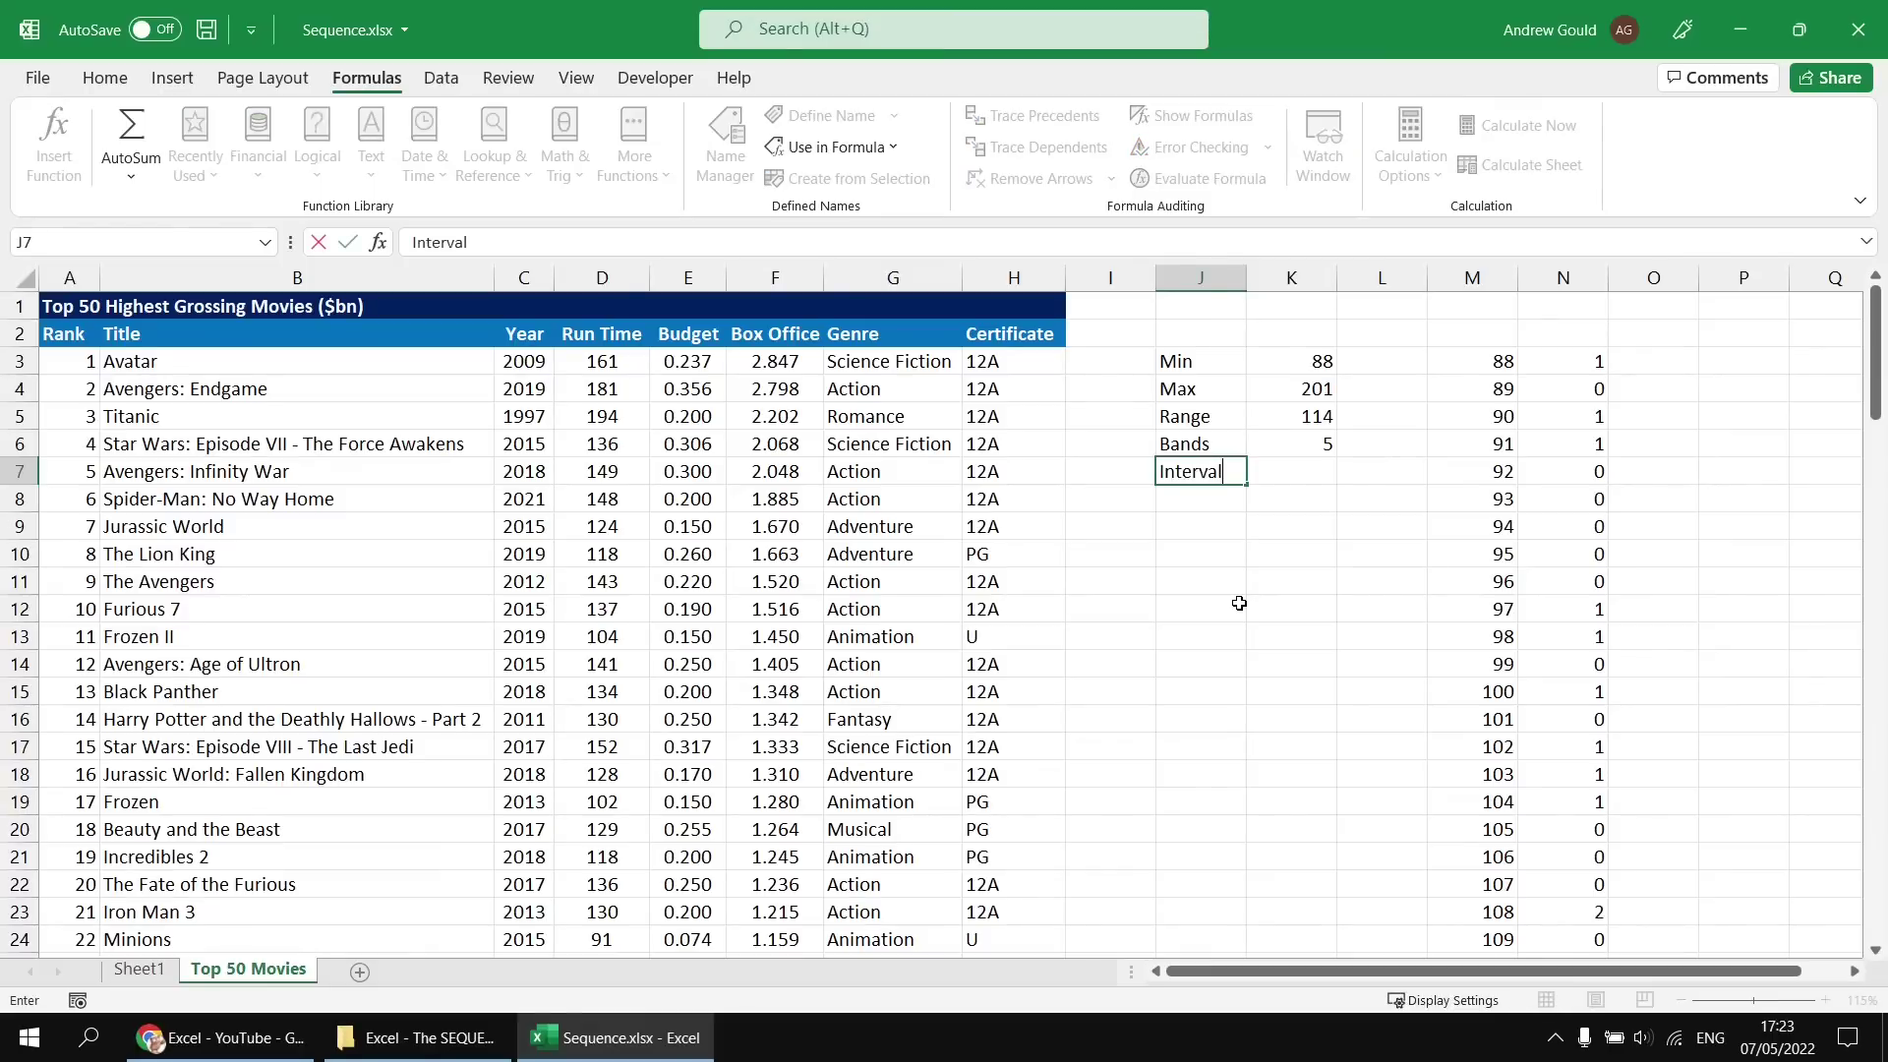
key("Tab")
type("=")
key("Up")
key("Up")
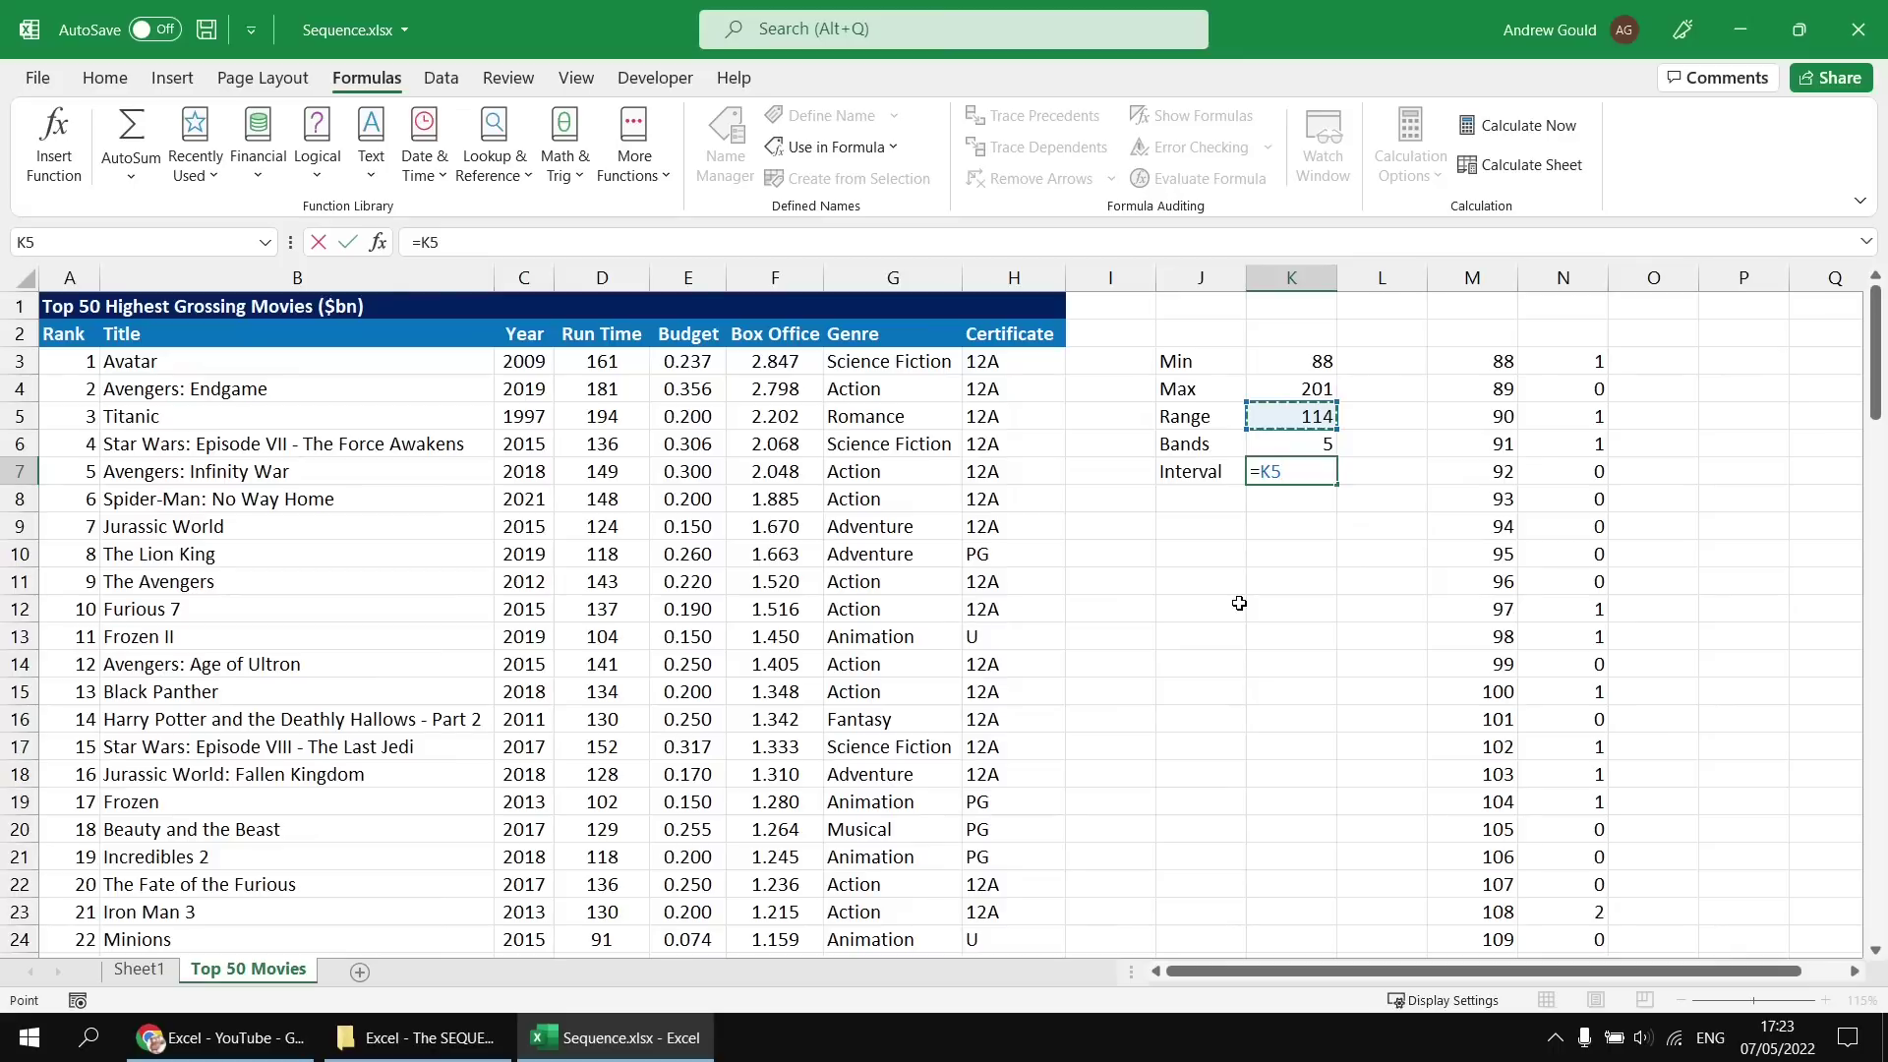
type("/")
key("Up")
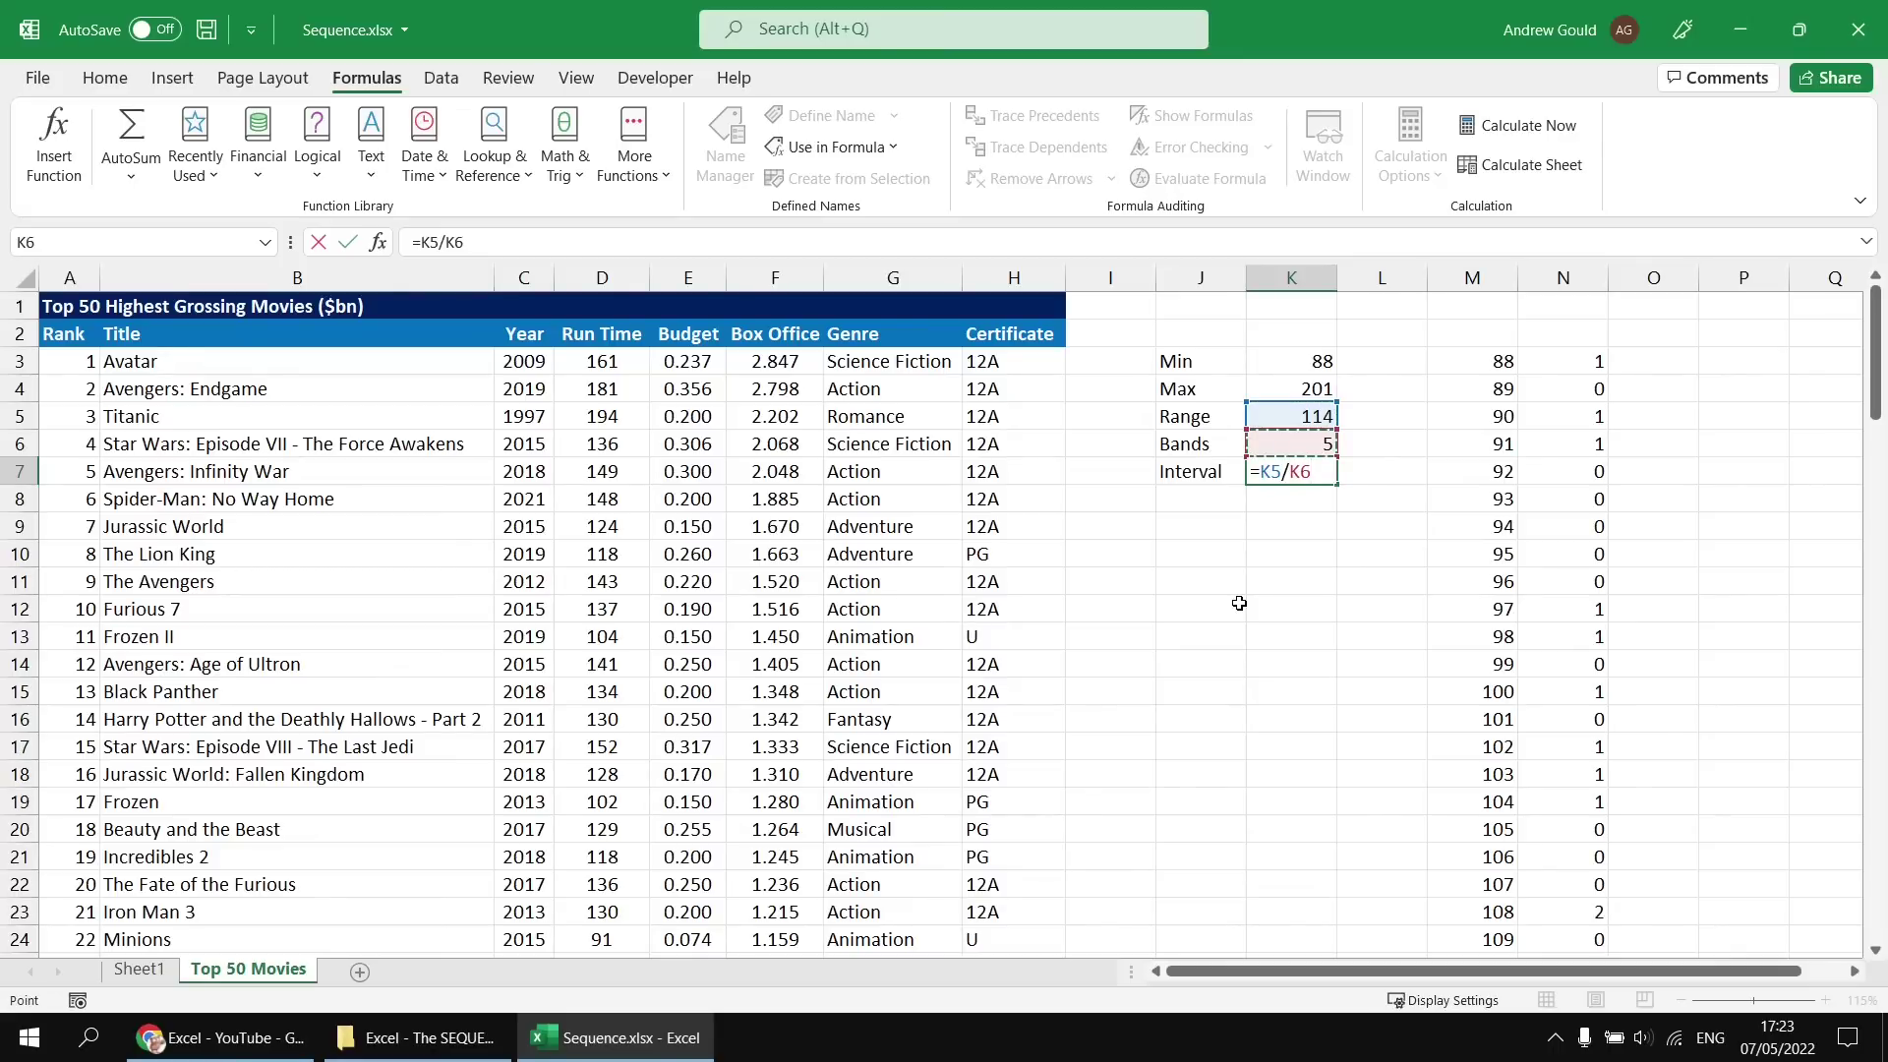
key("Return")
key("Right")
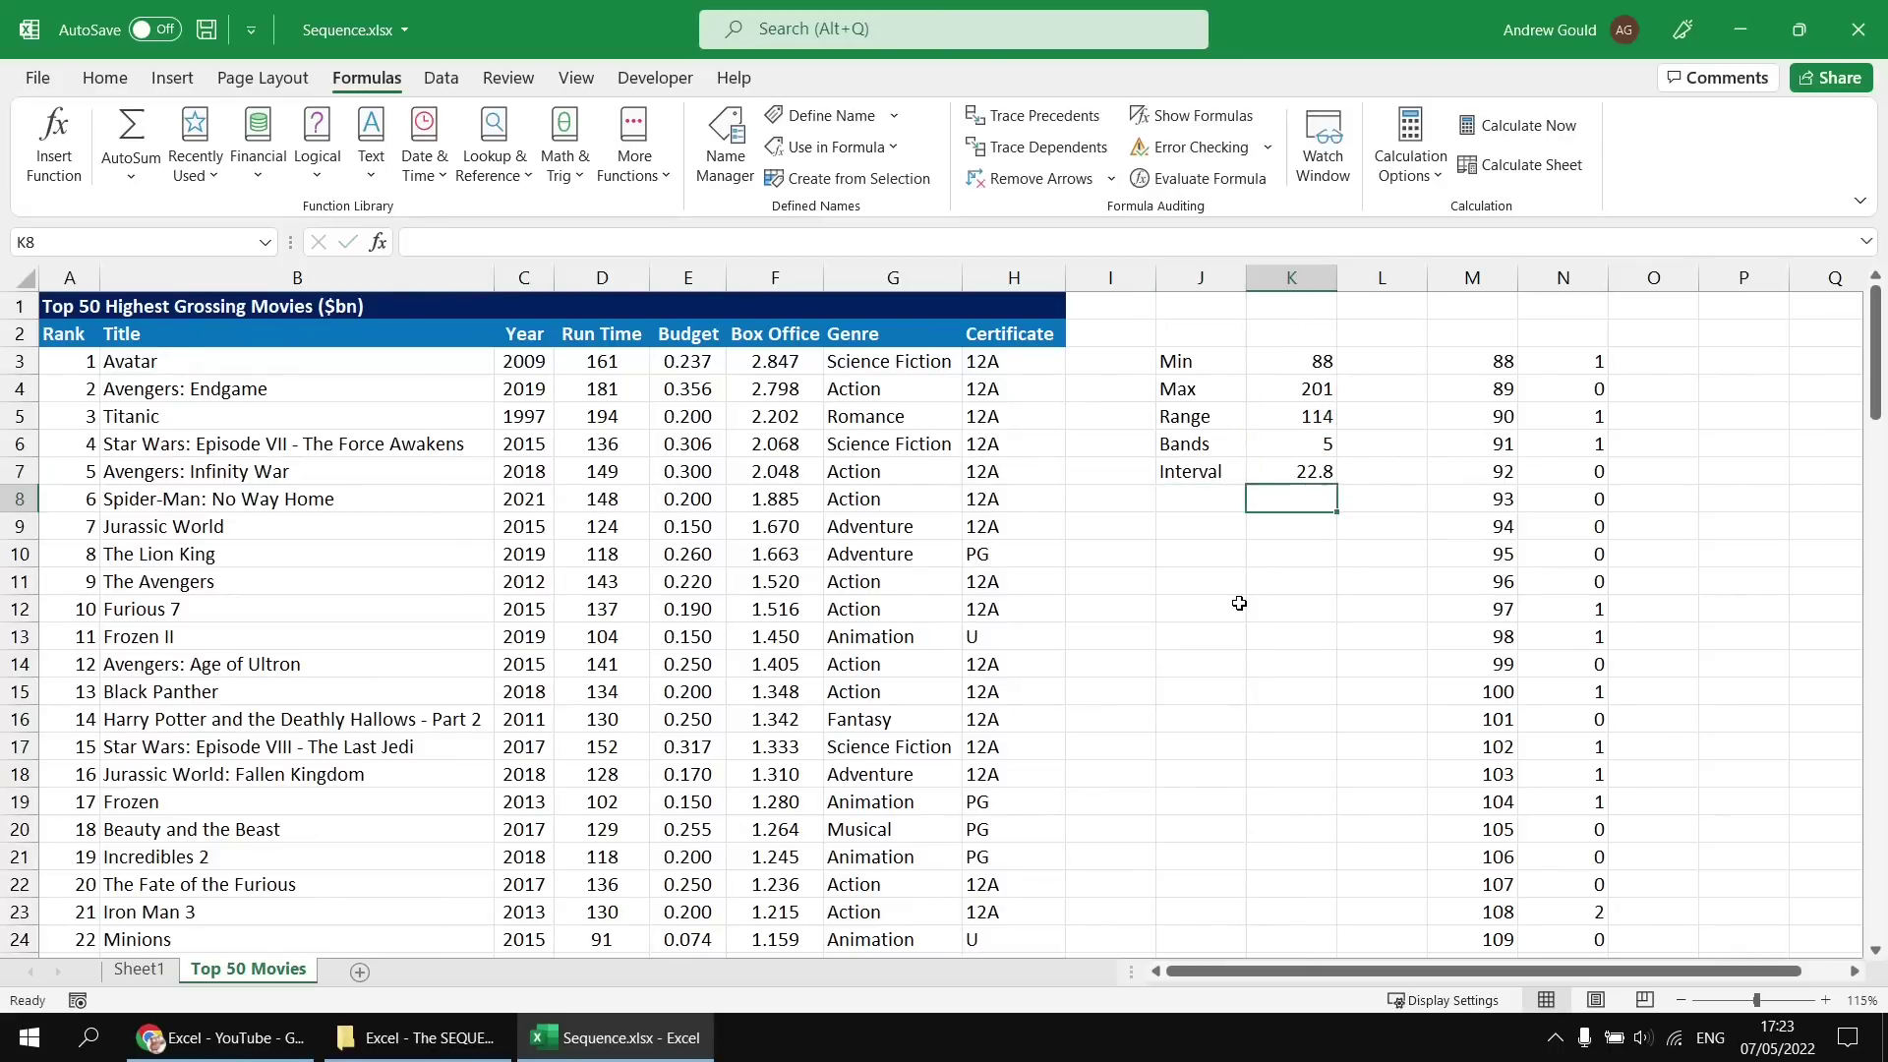
Round the interval in K7 up to a whole number by changing its formula to =ROUNDUP(K5/K6,0)
key("Up")
key("F2")
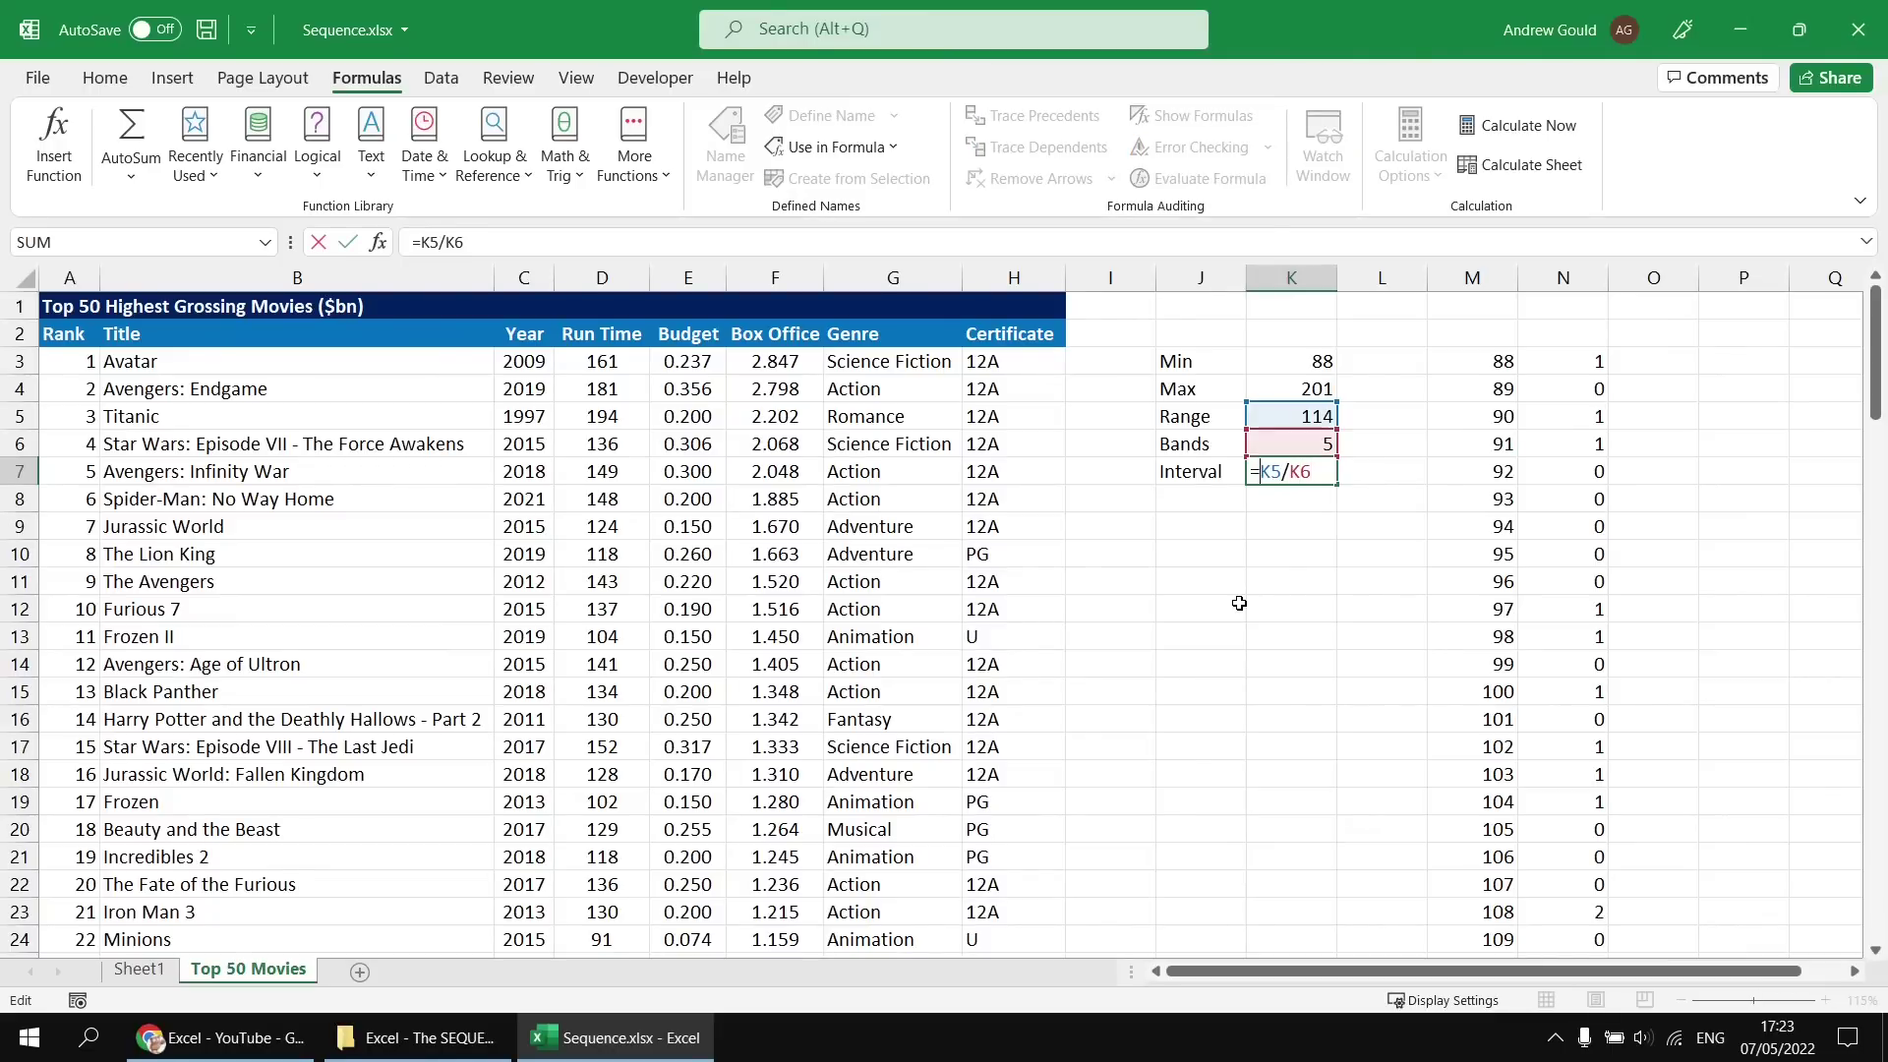
type("ROUNDUP")
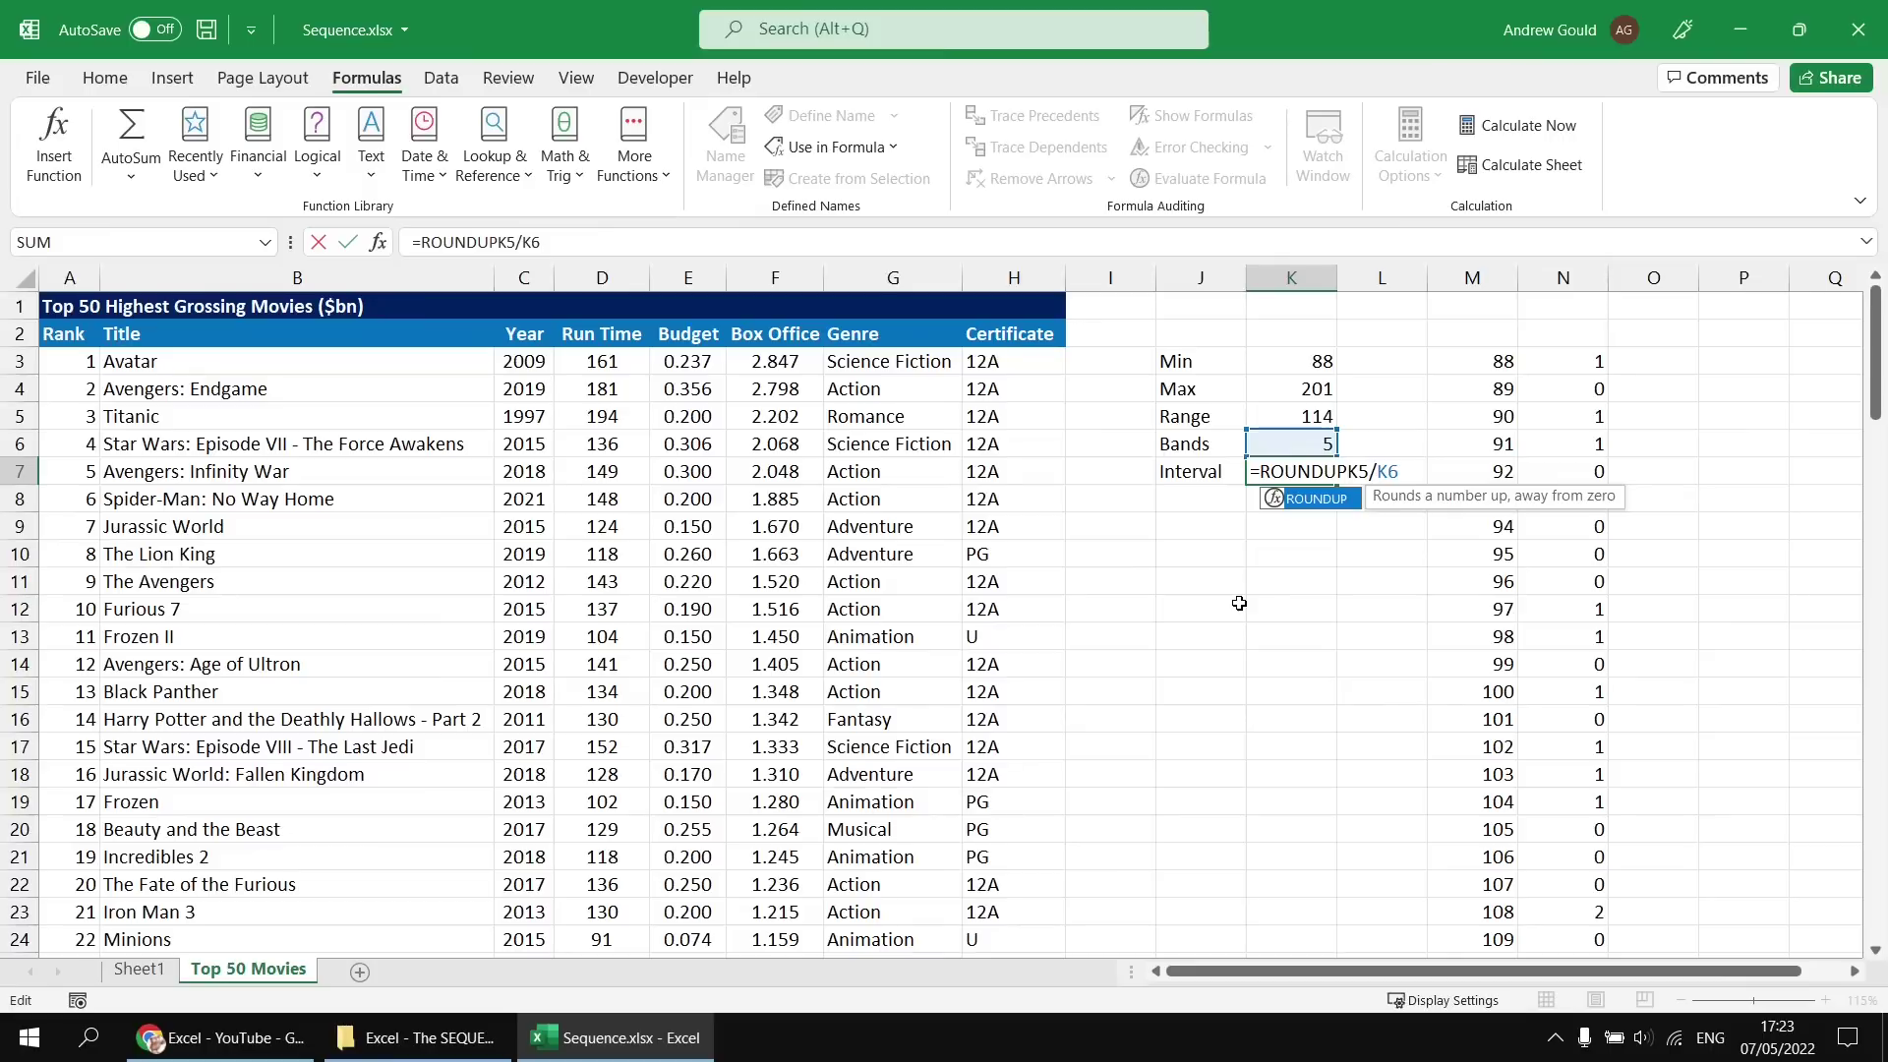
type("(")
key("Right")
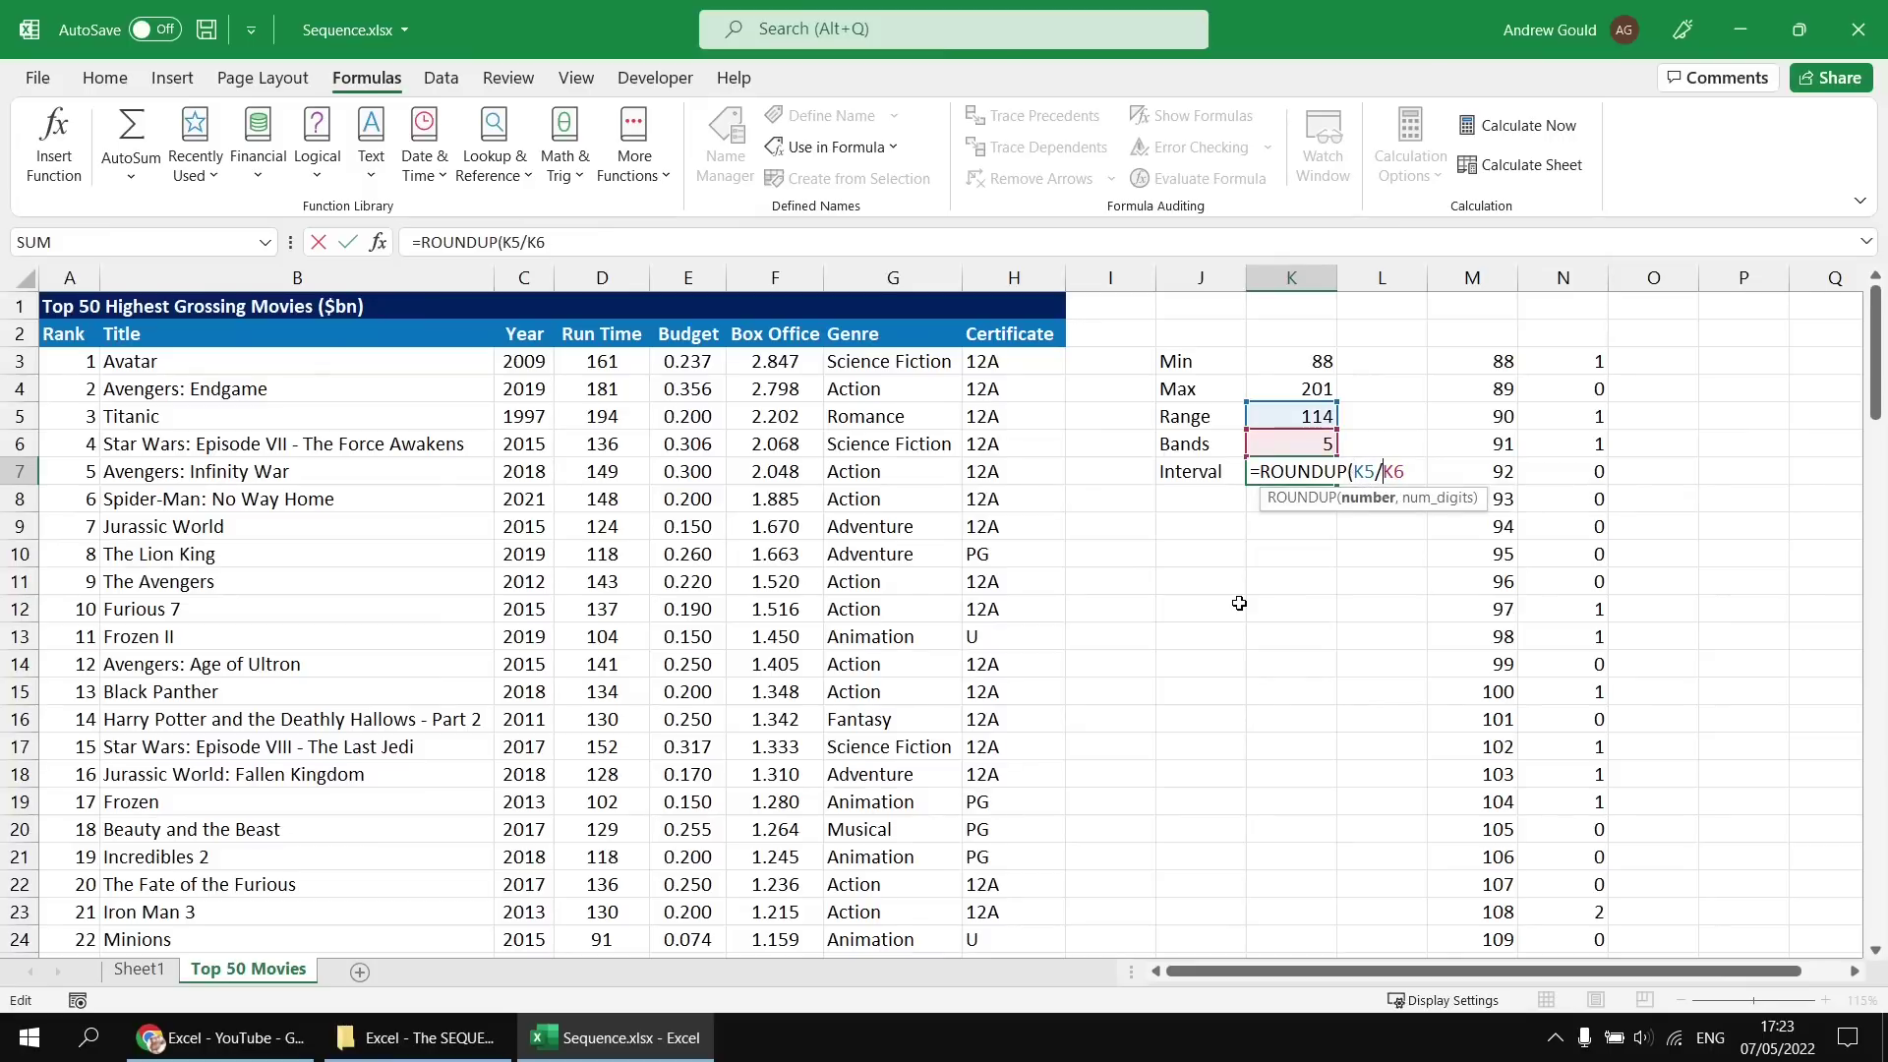
type(",0)")
key("Return")
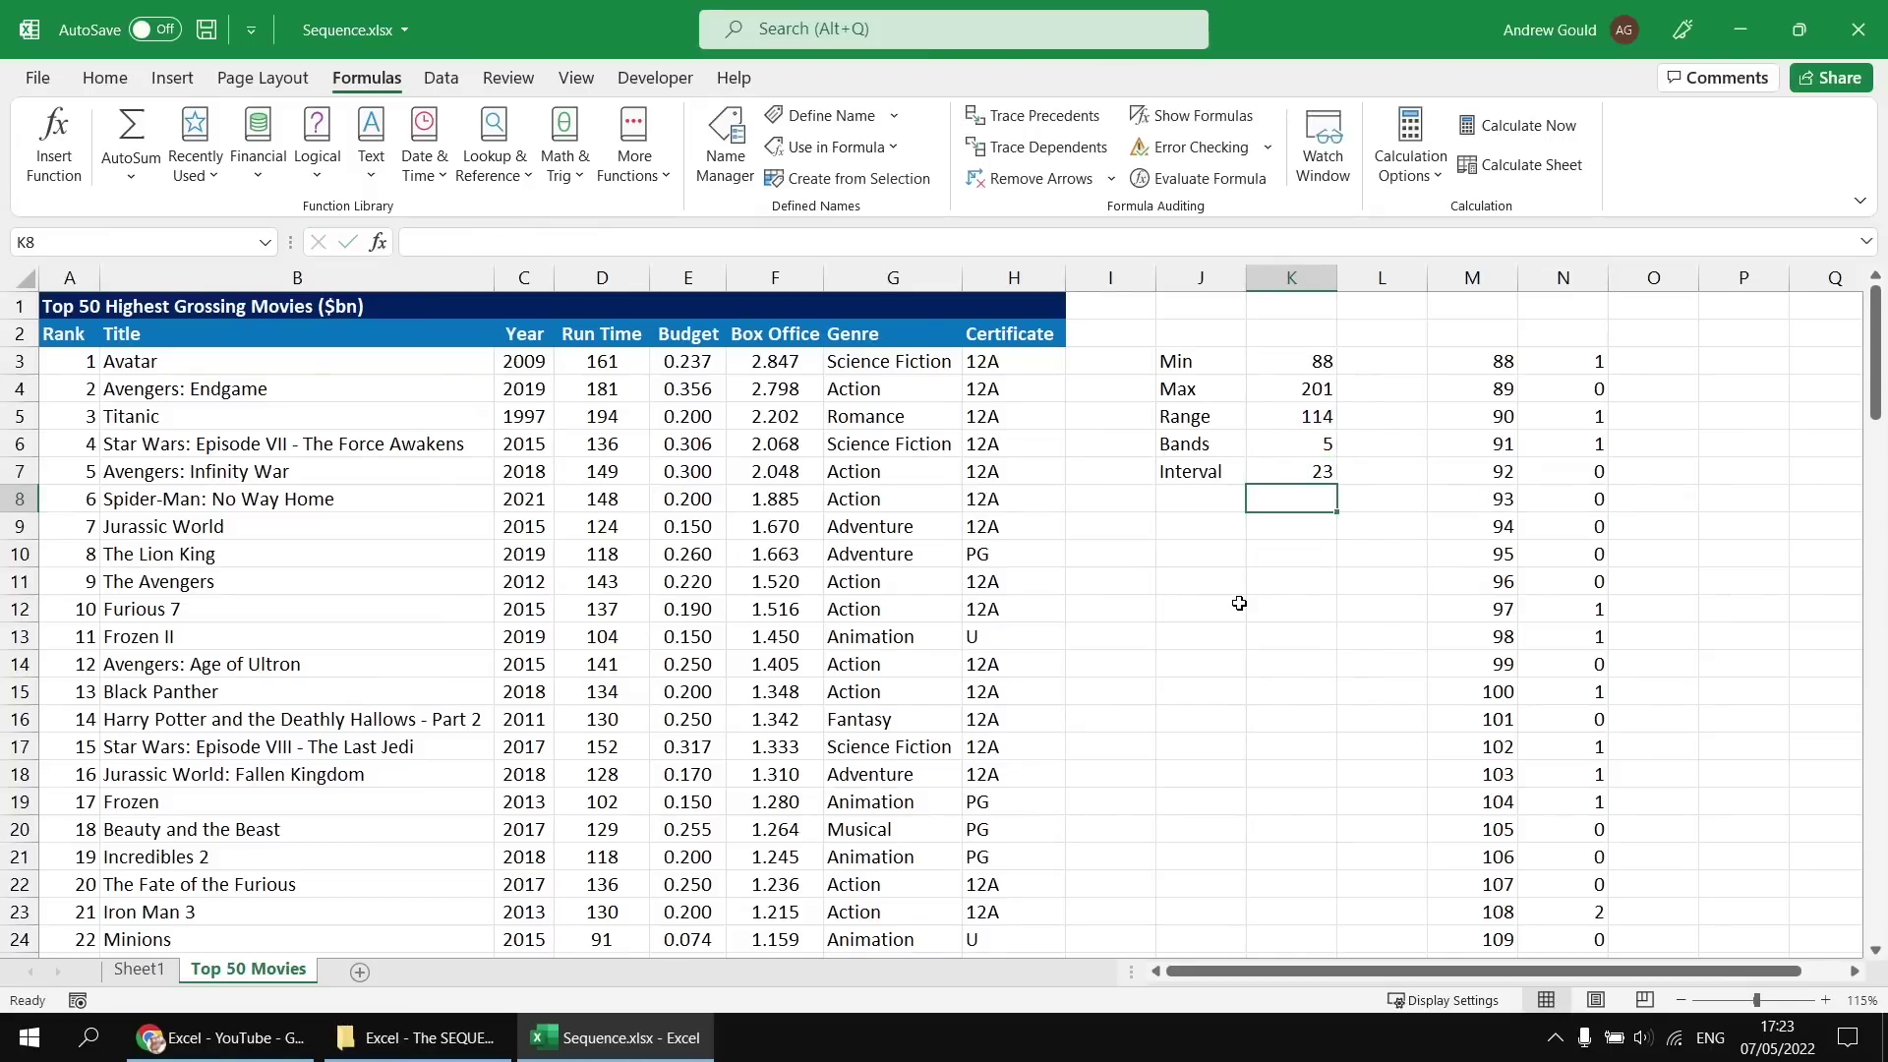
Enter =SEQUENCE(K6,1,K3,K7) in J9 to list the start of each run-time band down one column
key("Up")
key("Down")
key("Down")
key("Left")
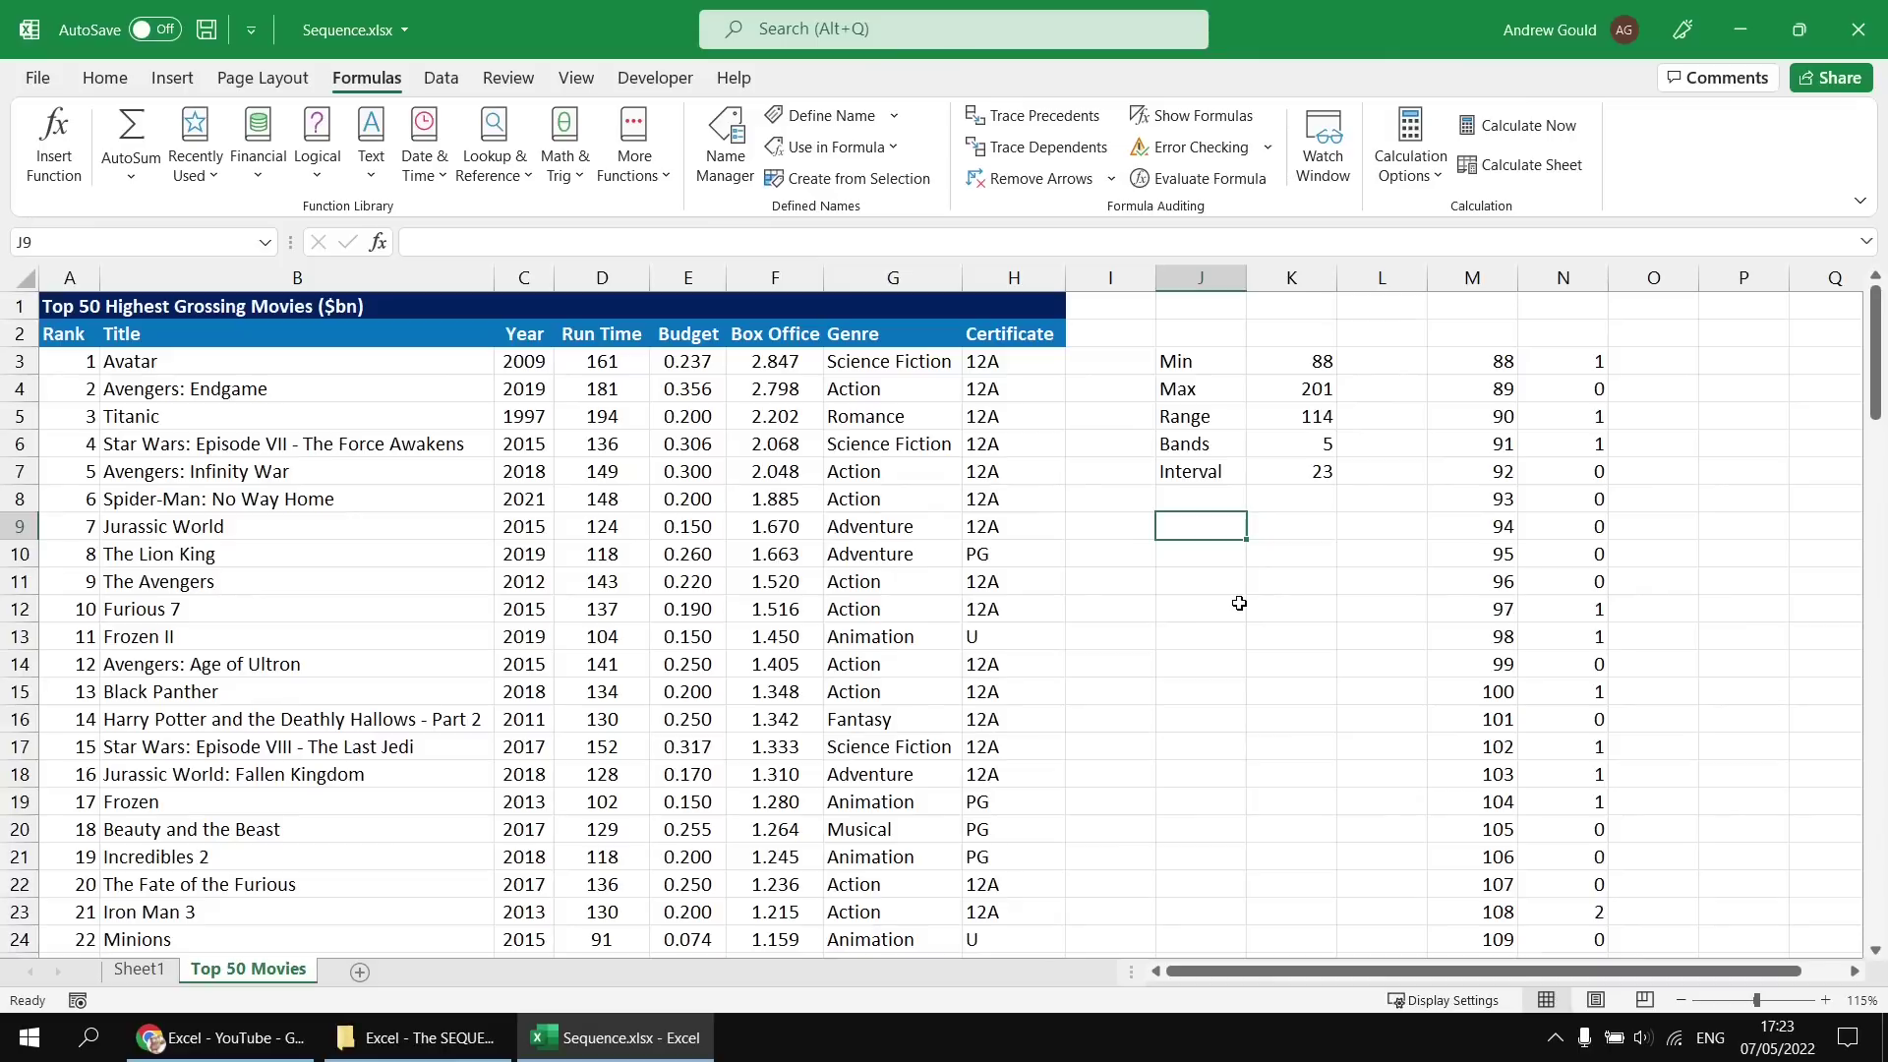
type("=seq")
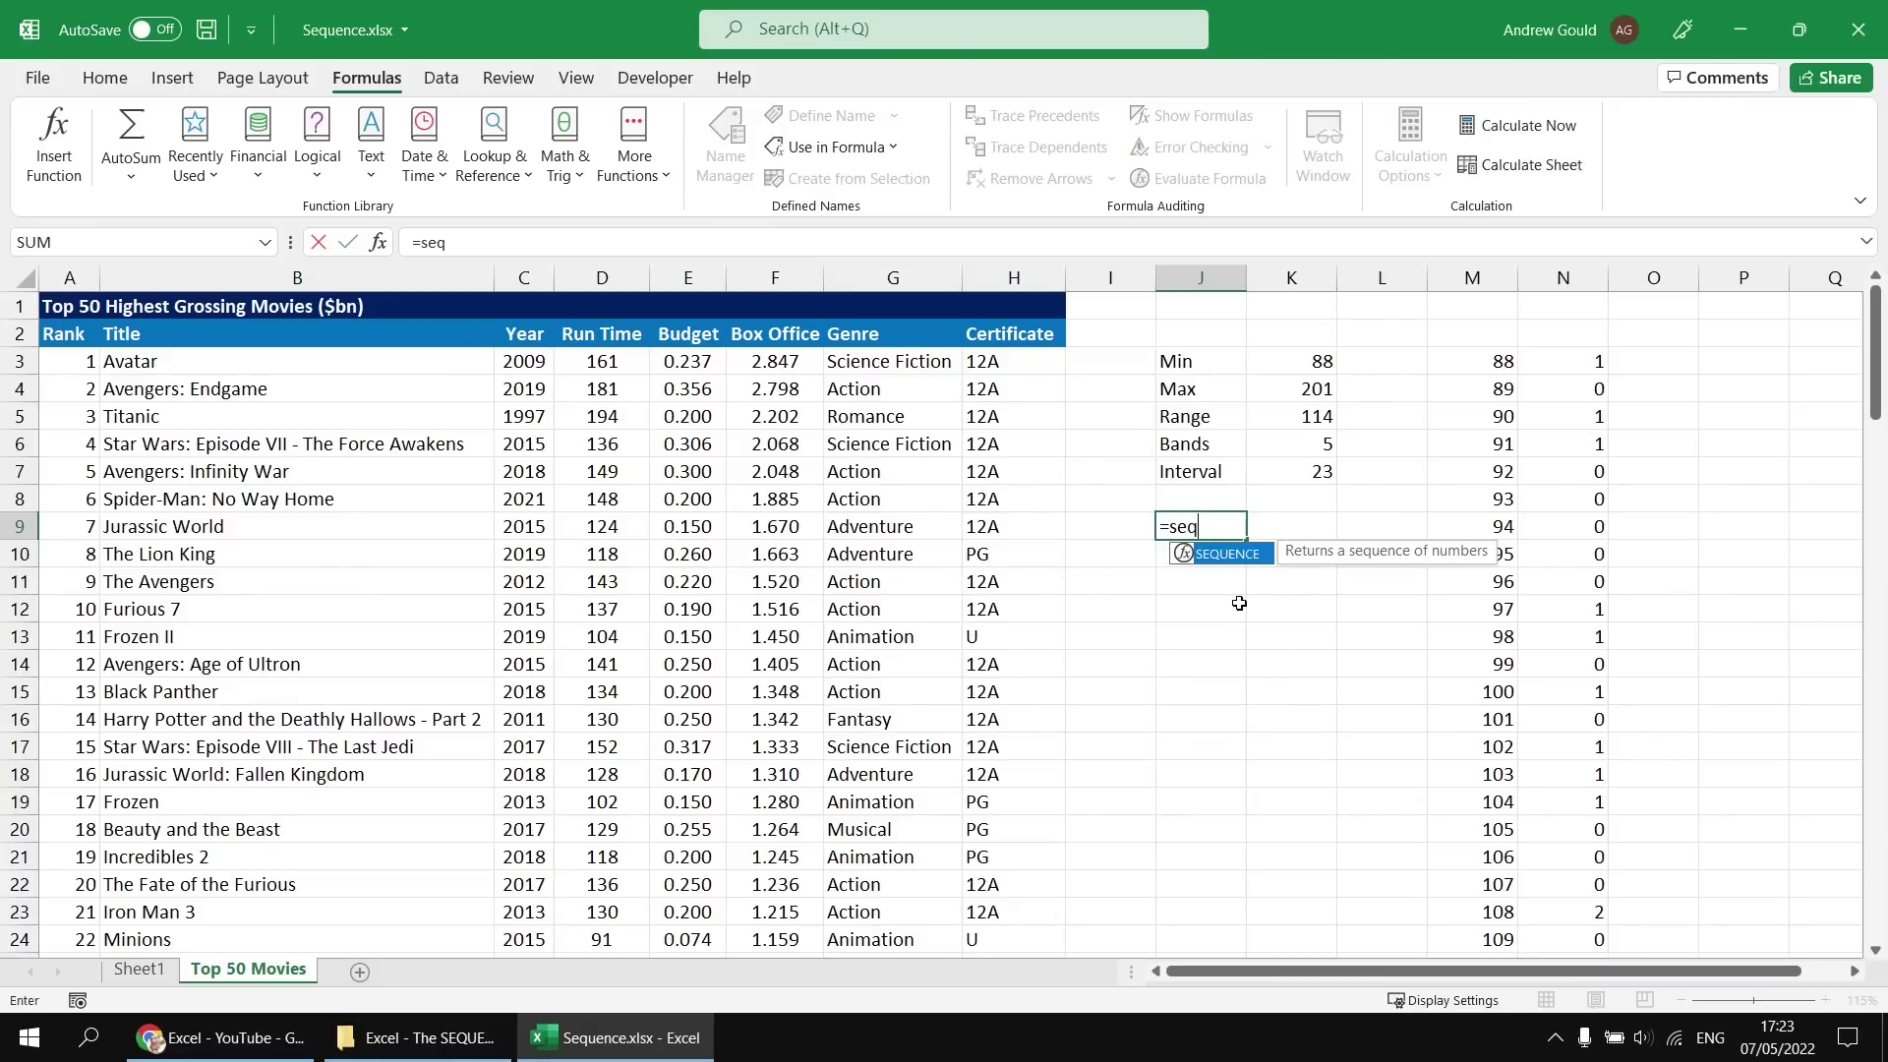
key("Tab")
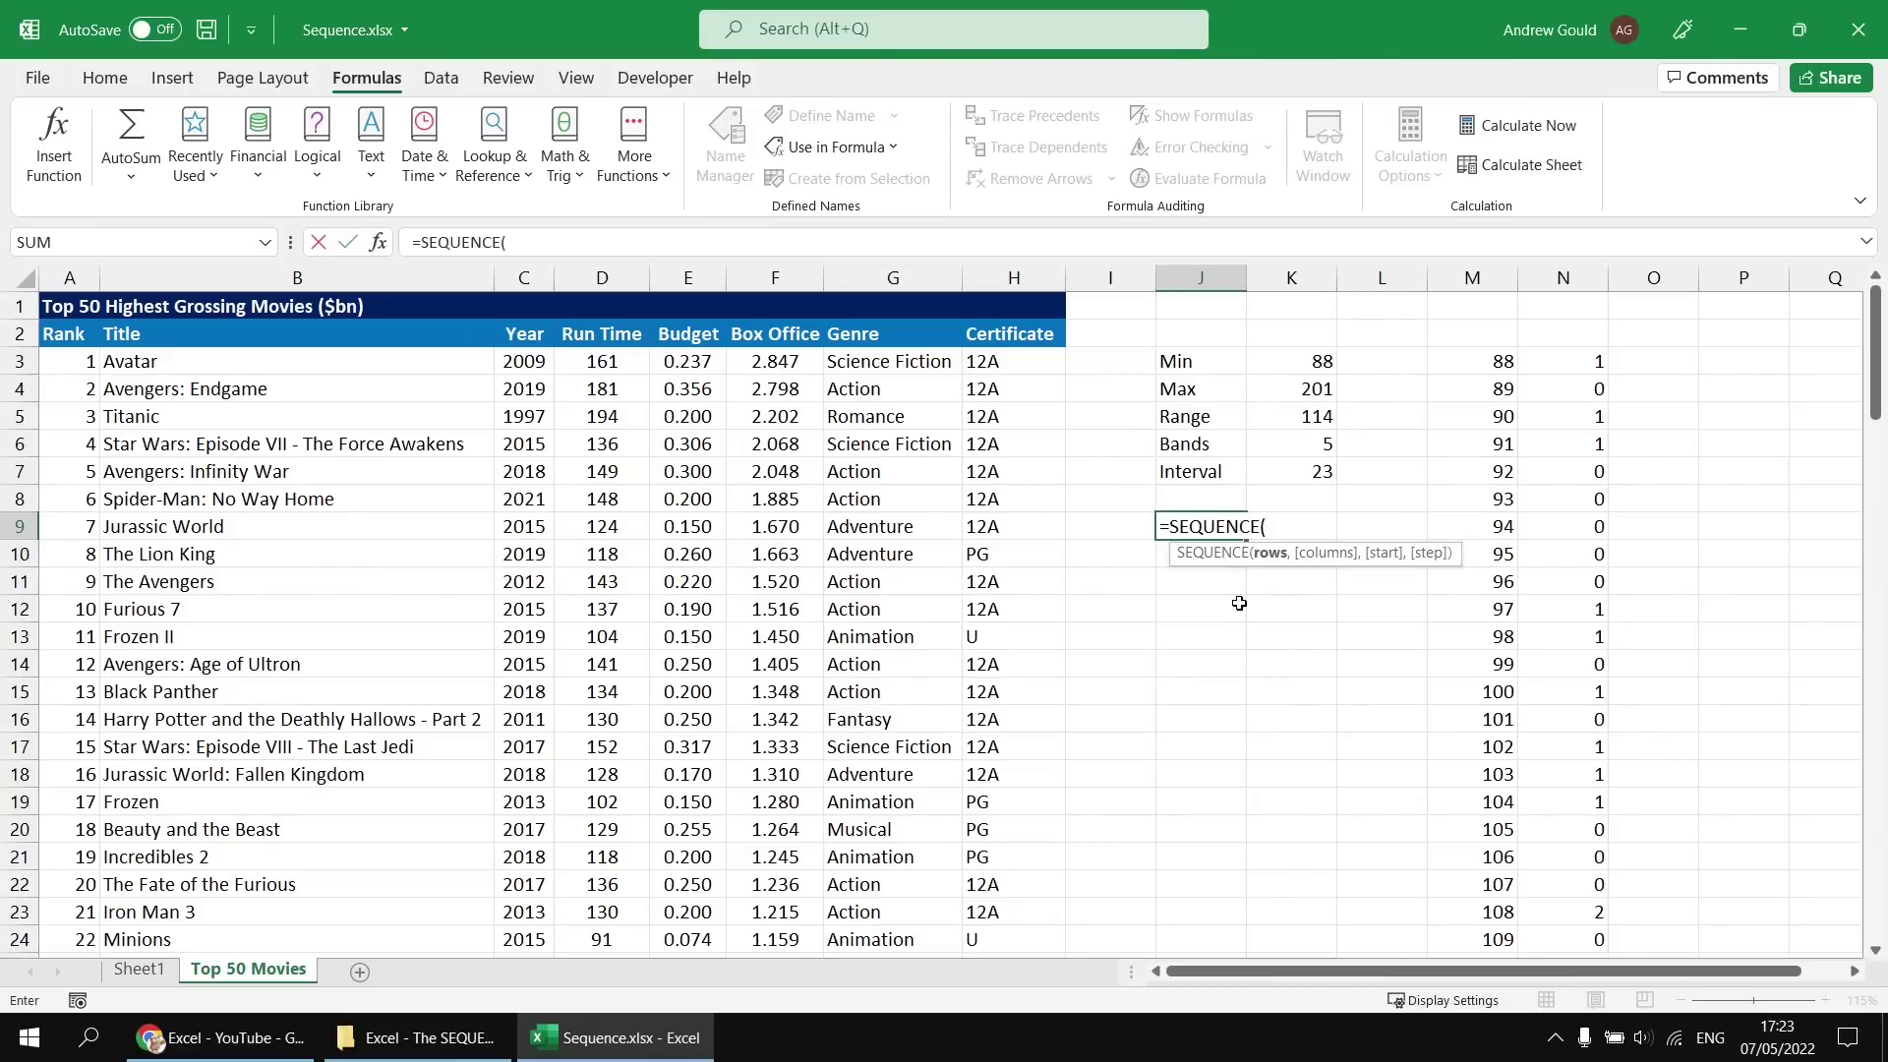
key("Up")
key("Up")
key("Right")
key("Up")
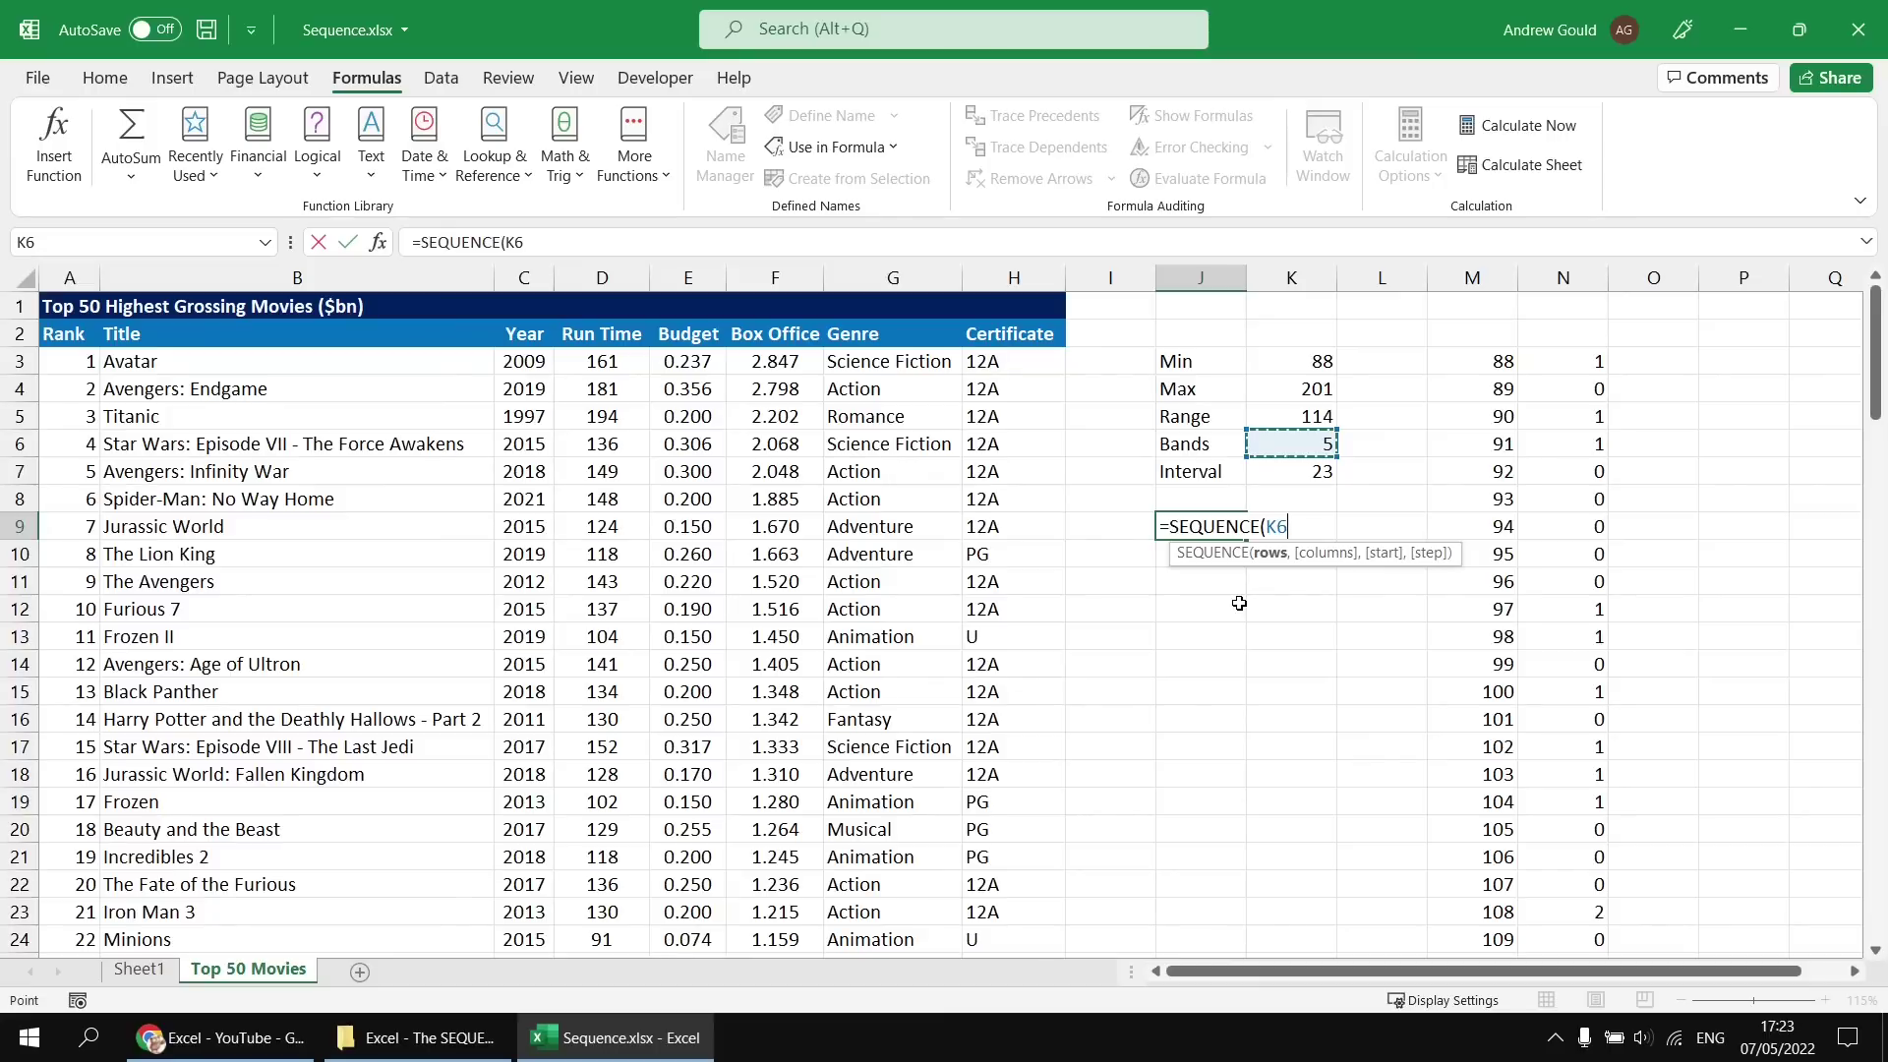
type(",1,")
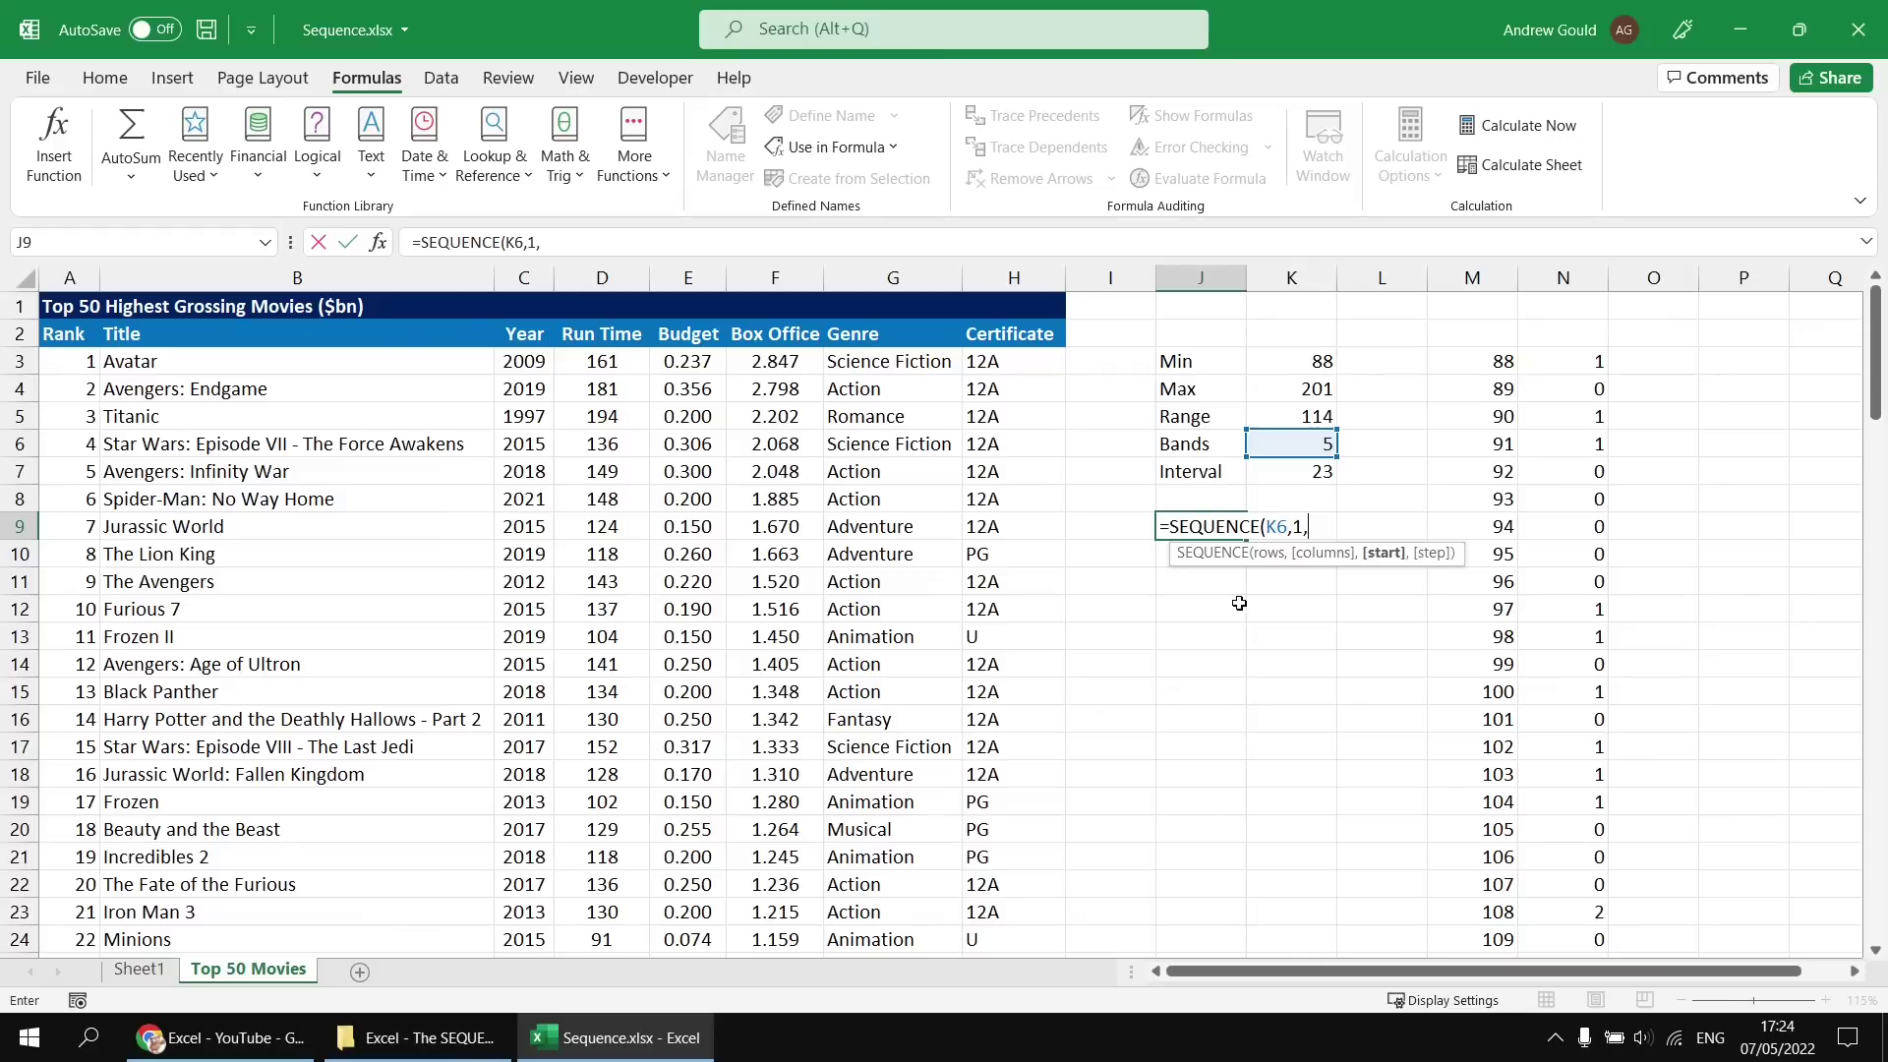
key("Up")
key("Up")
key("Up")
key("Up")
key("Up")
key("Up")
key("Right")
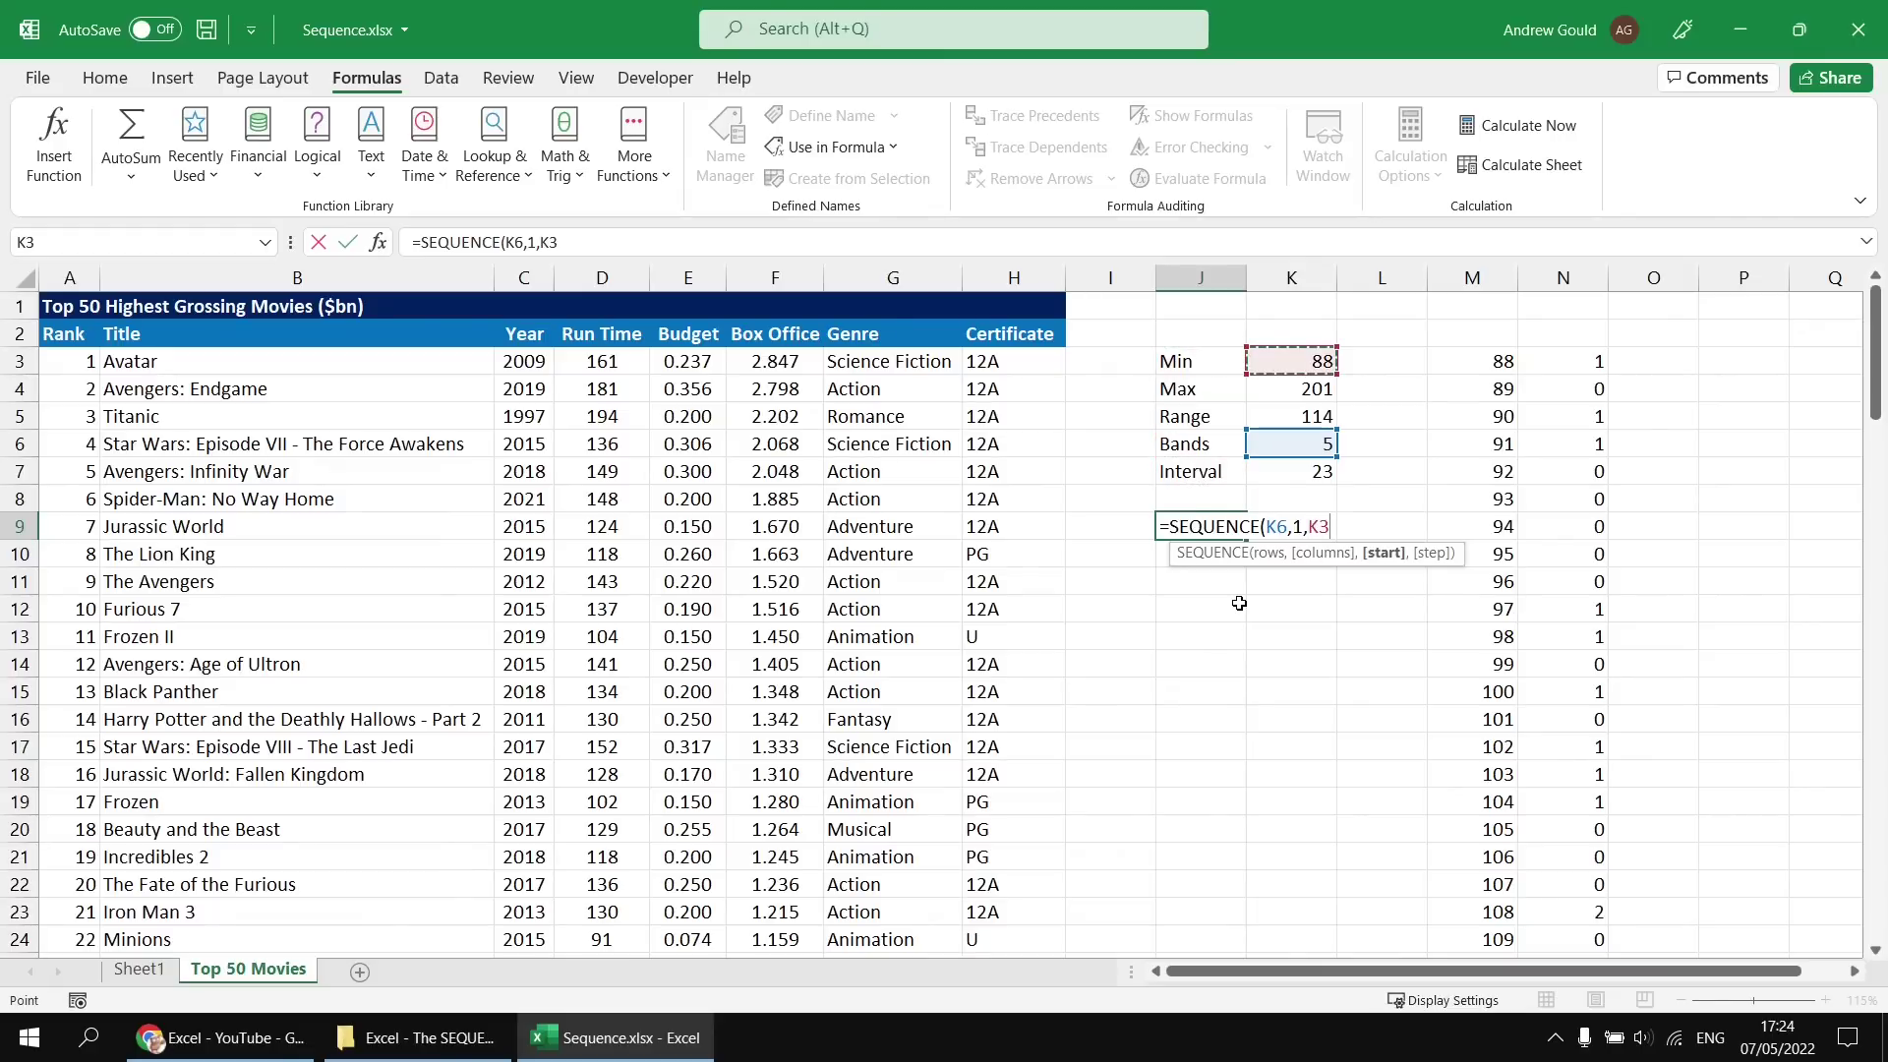
type(",")
key("Up")
key("Up")
key("Right")
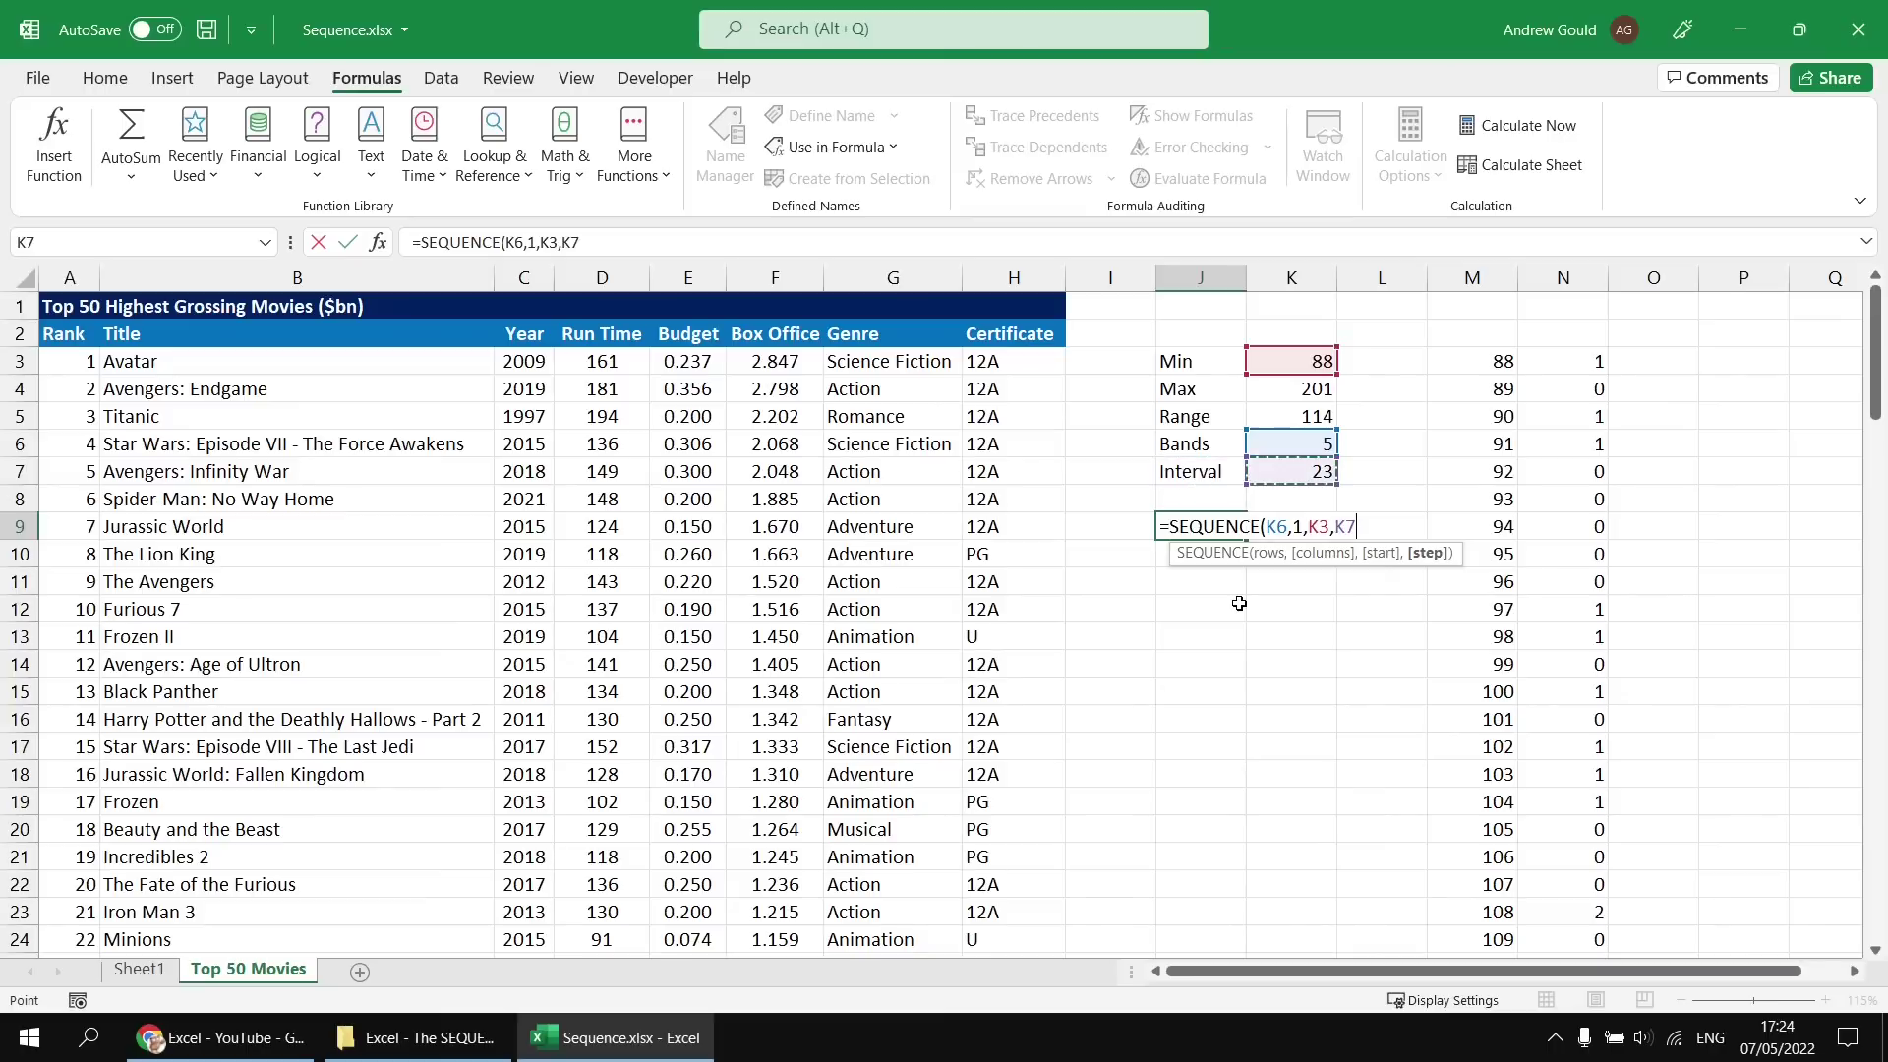
type(")")
key("Return")
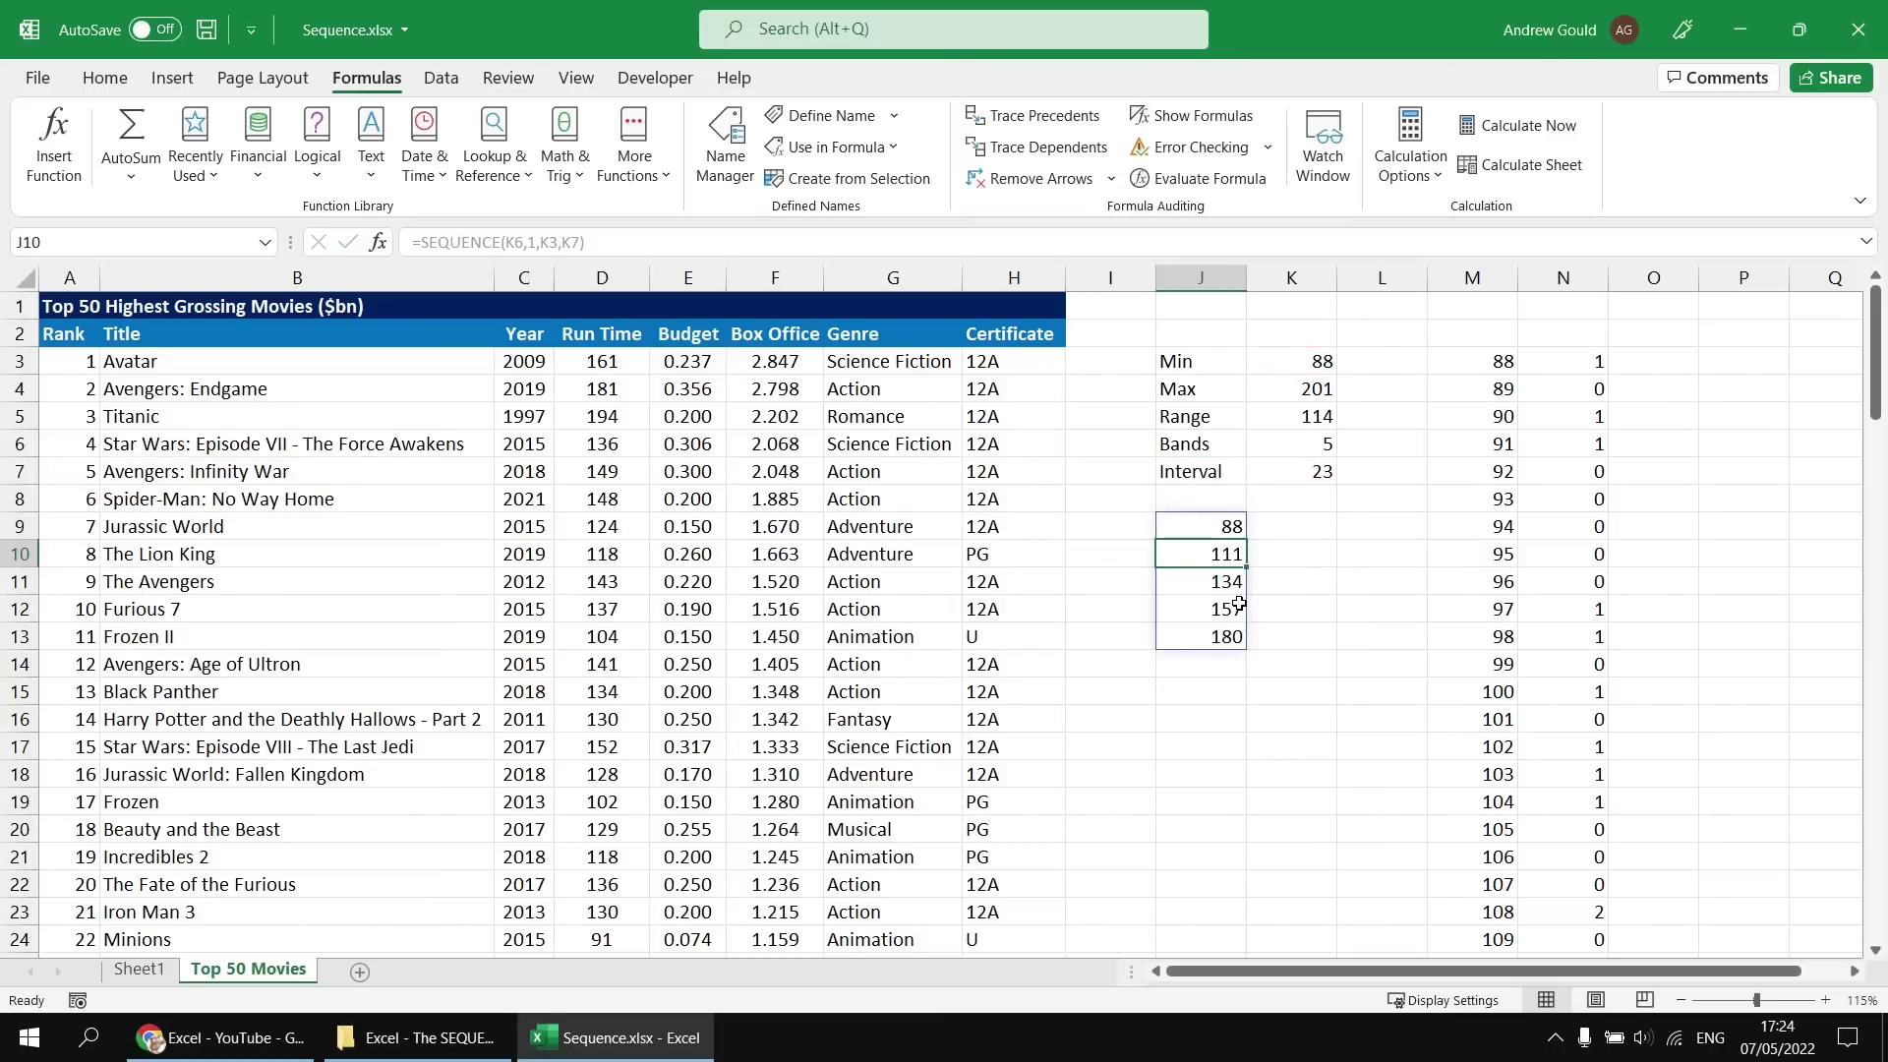
Review the COUNTIF formula in N3 and the band sequence formula in J9
left_click(1284, 533)
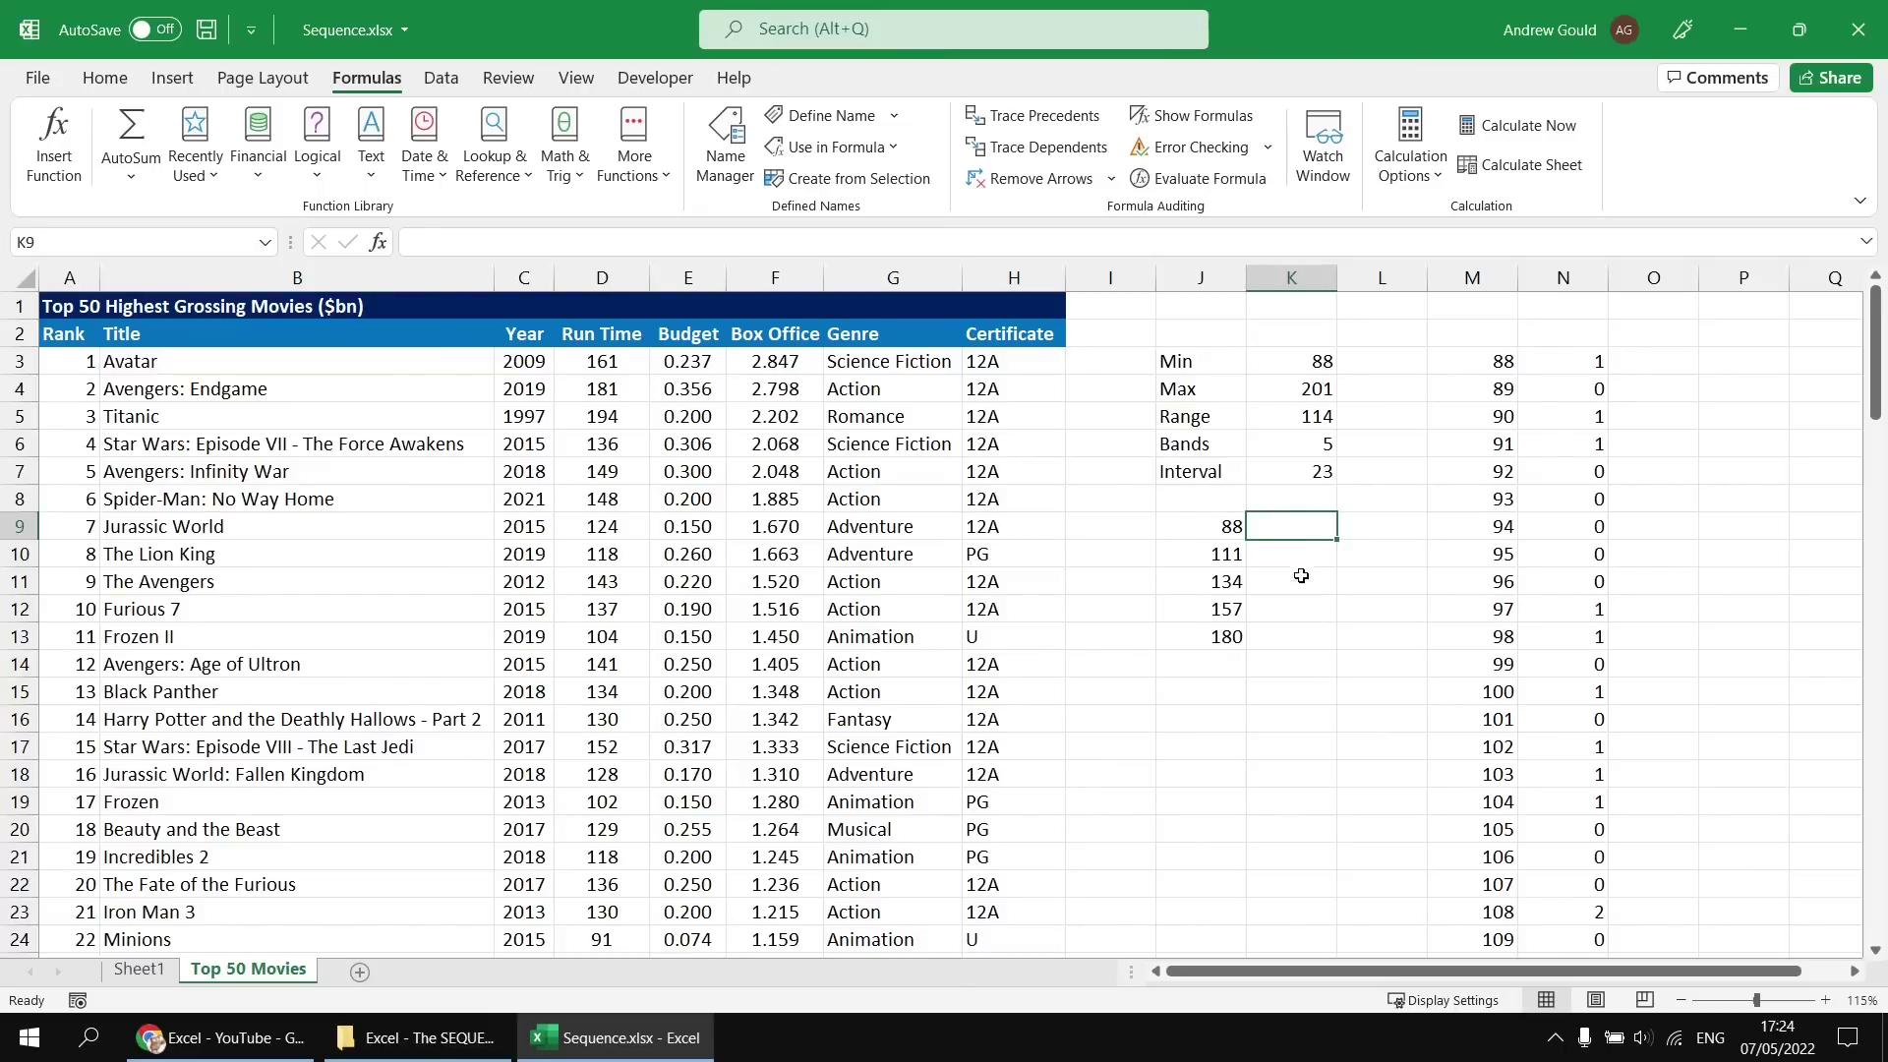
left_click(1573, 361)
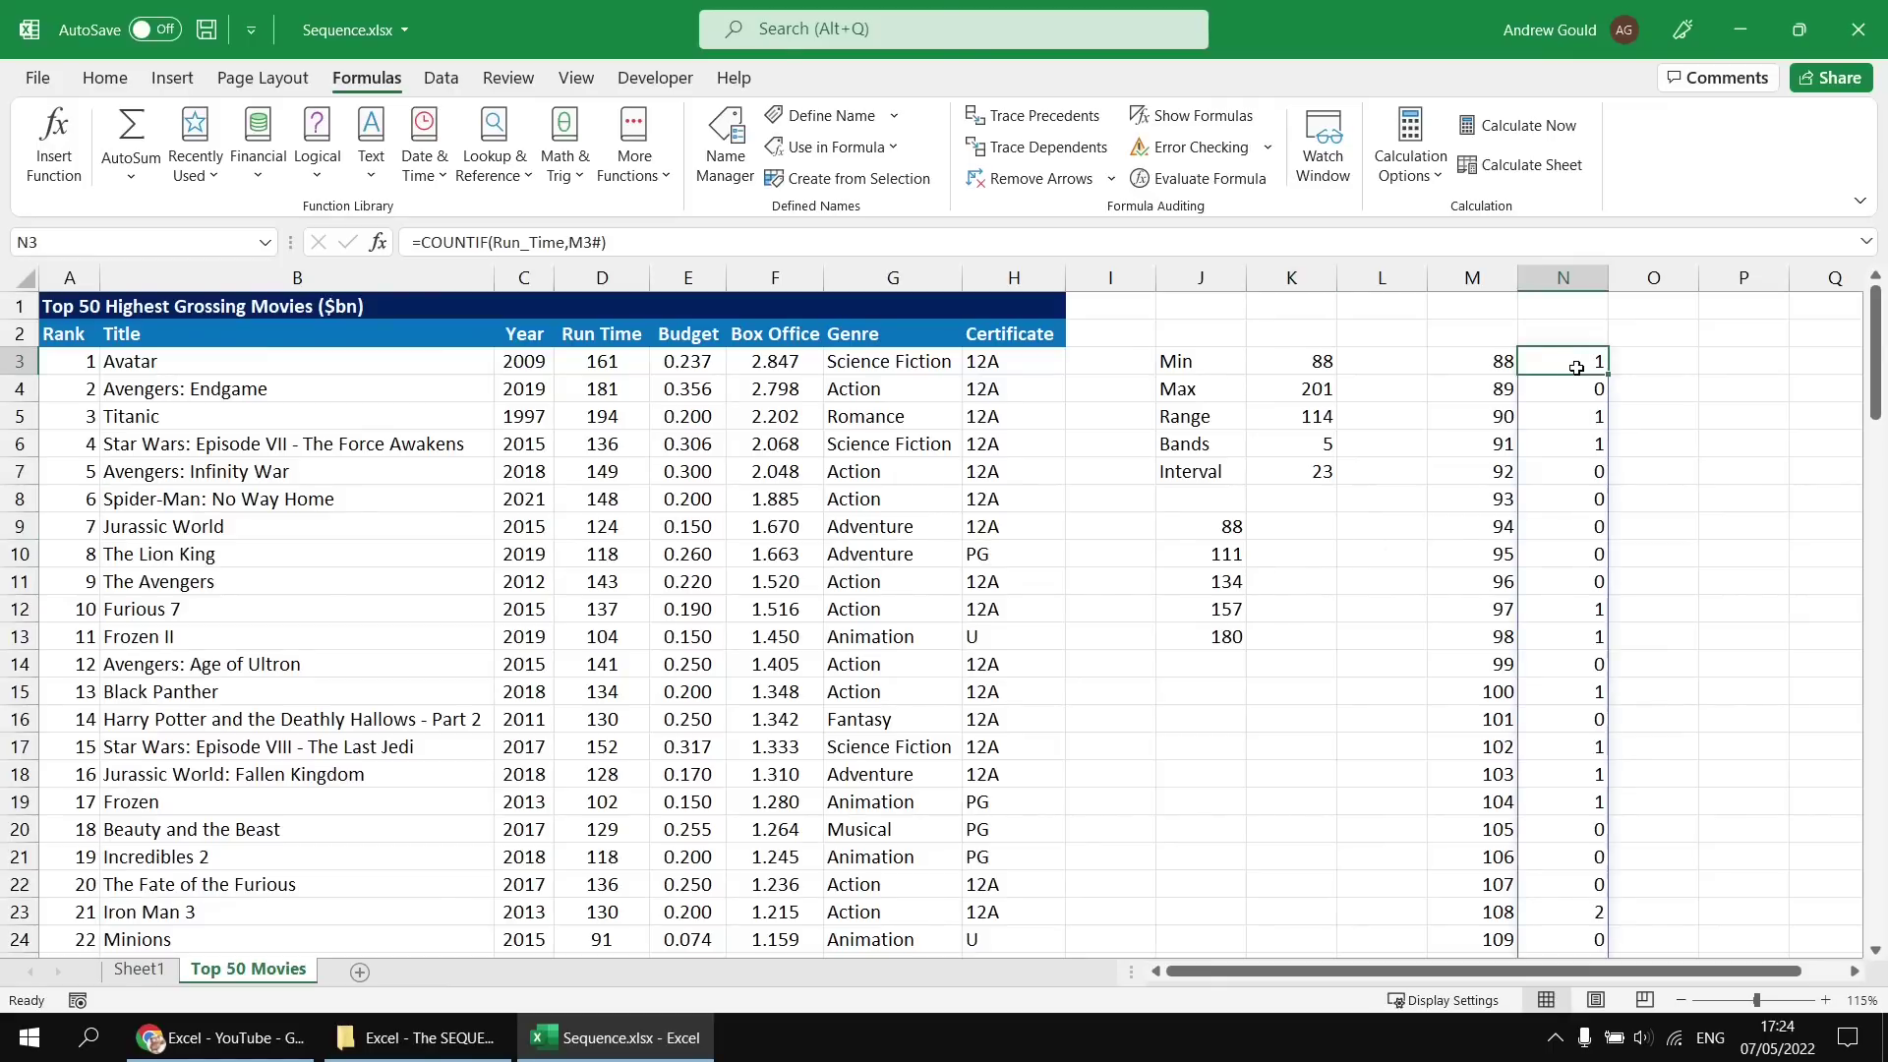
left_click(1288, 524)
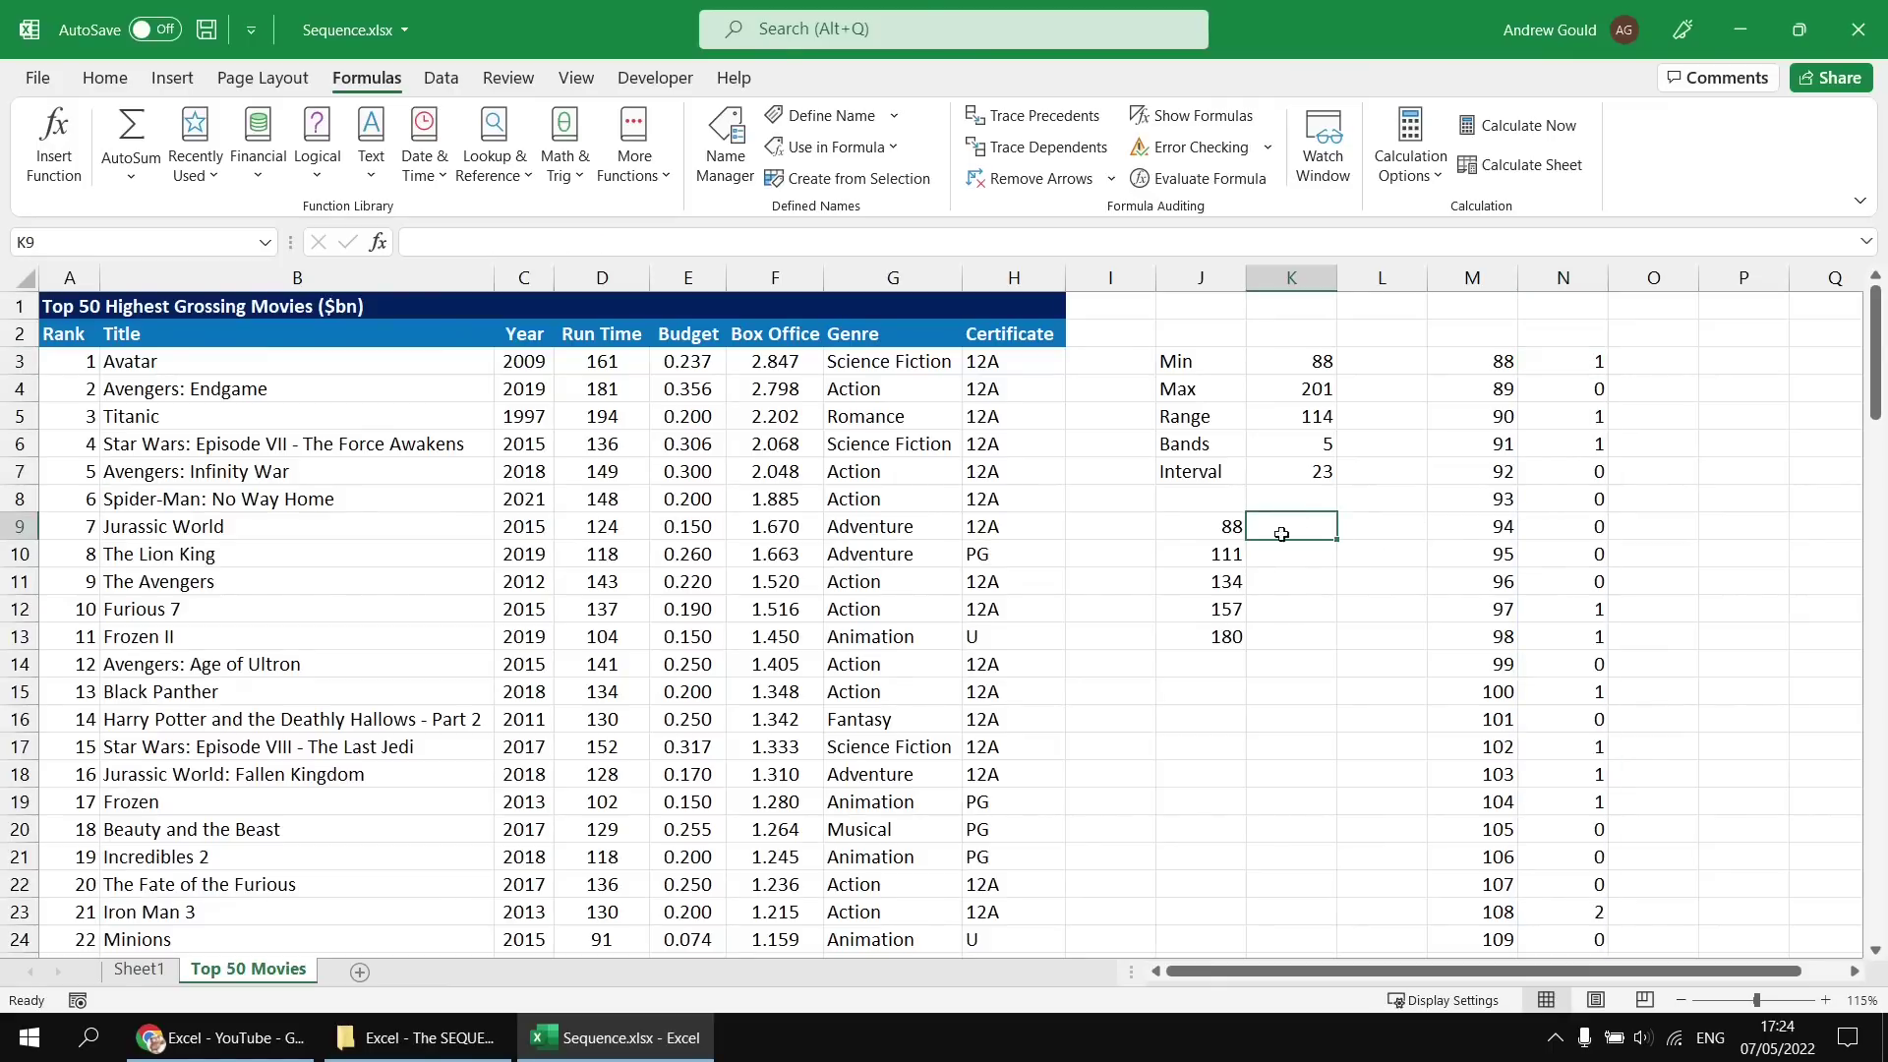
left_click(1221, 527)
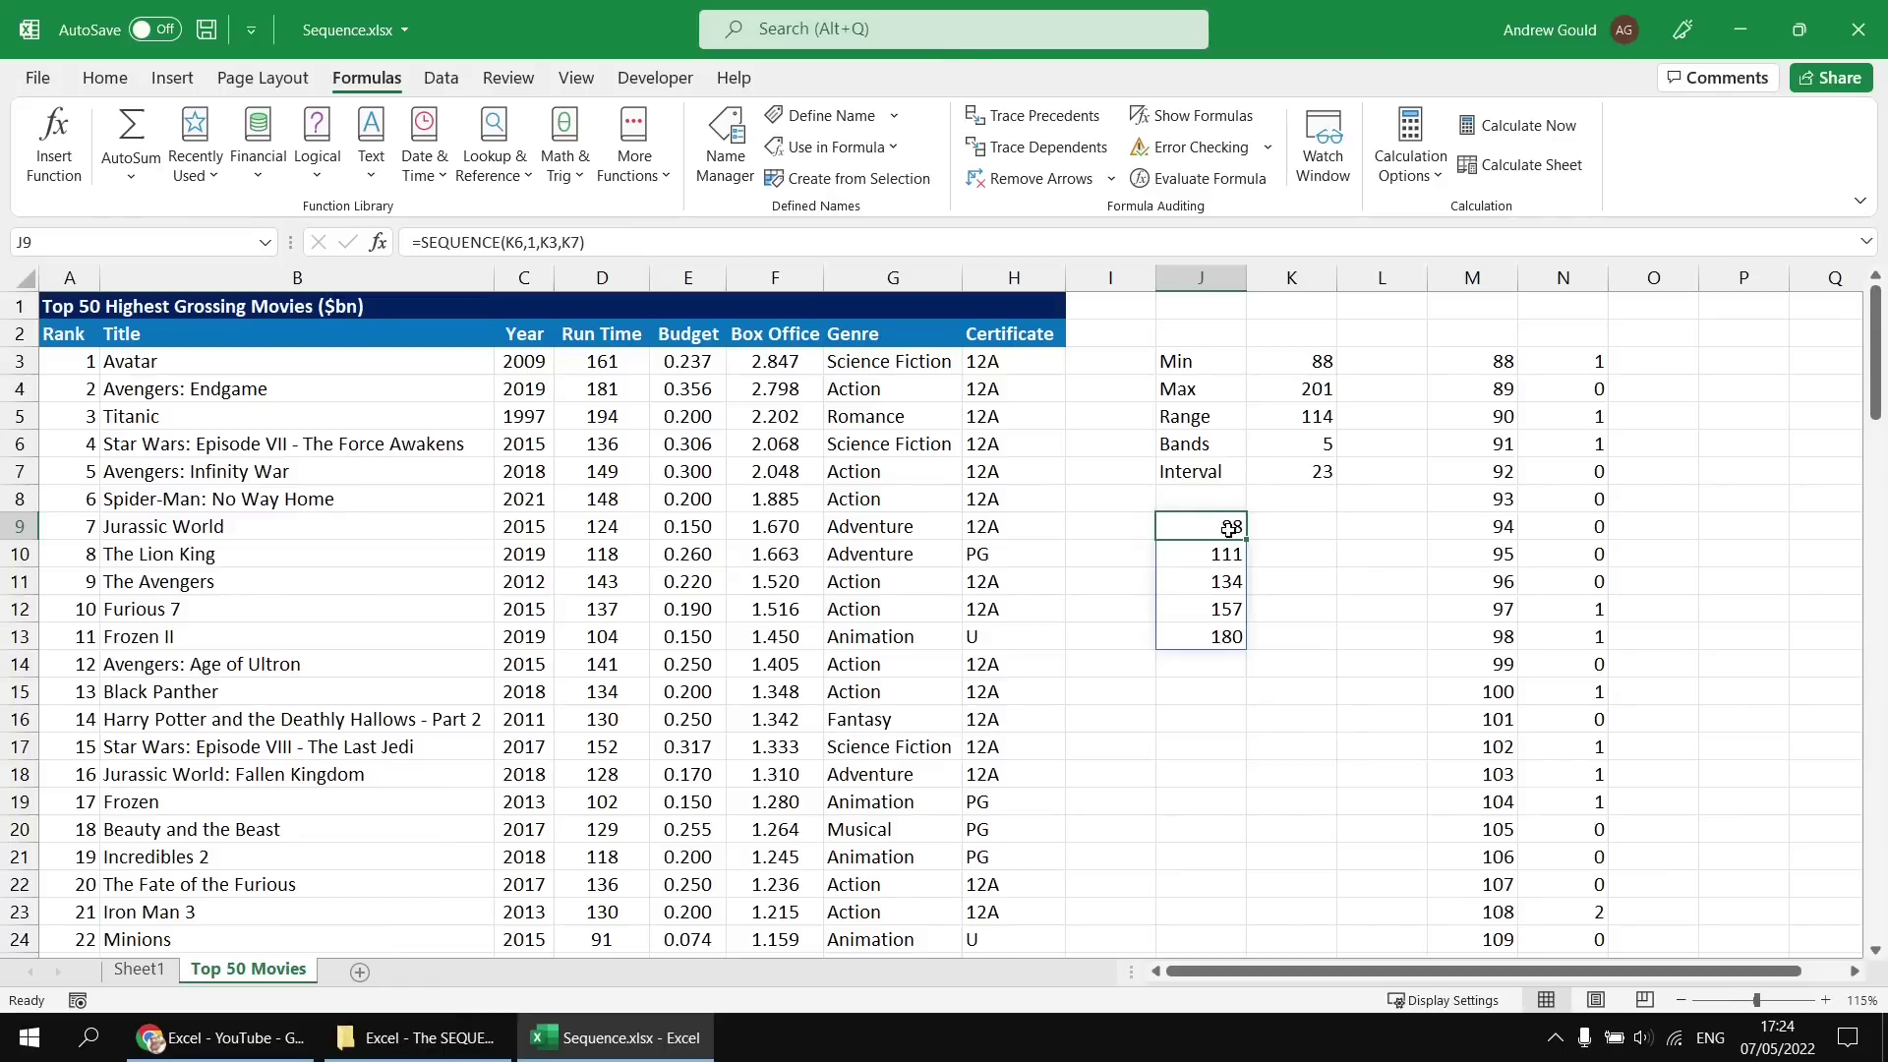
Begin a COUNTIFS formula in K9 with Run_Time as the first range and ">="&J9# as its criterion
left_click(1308, 533)
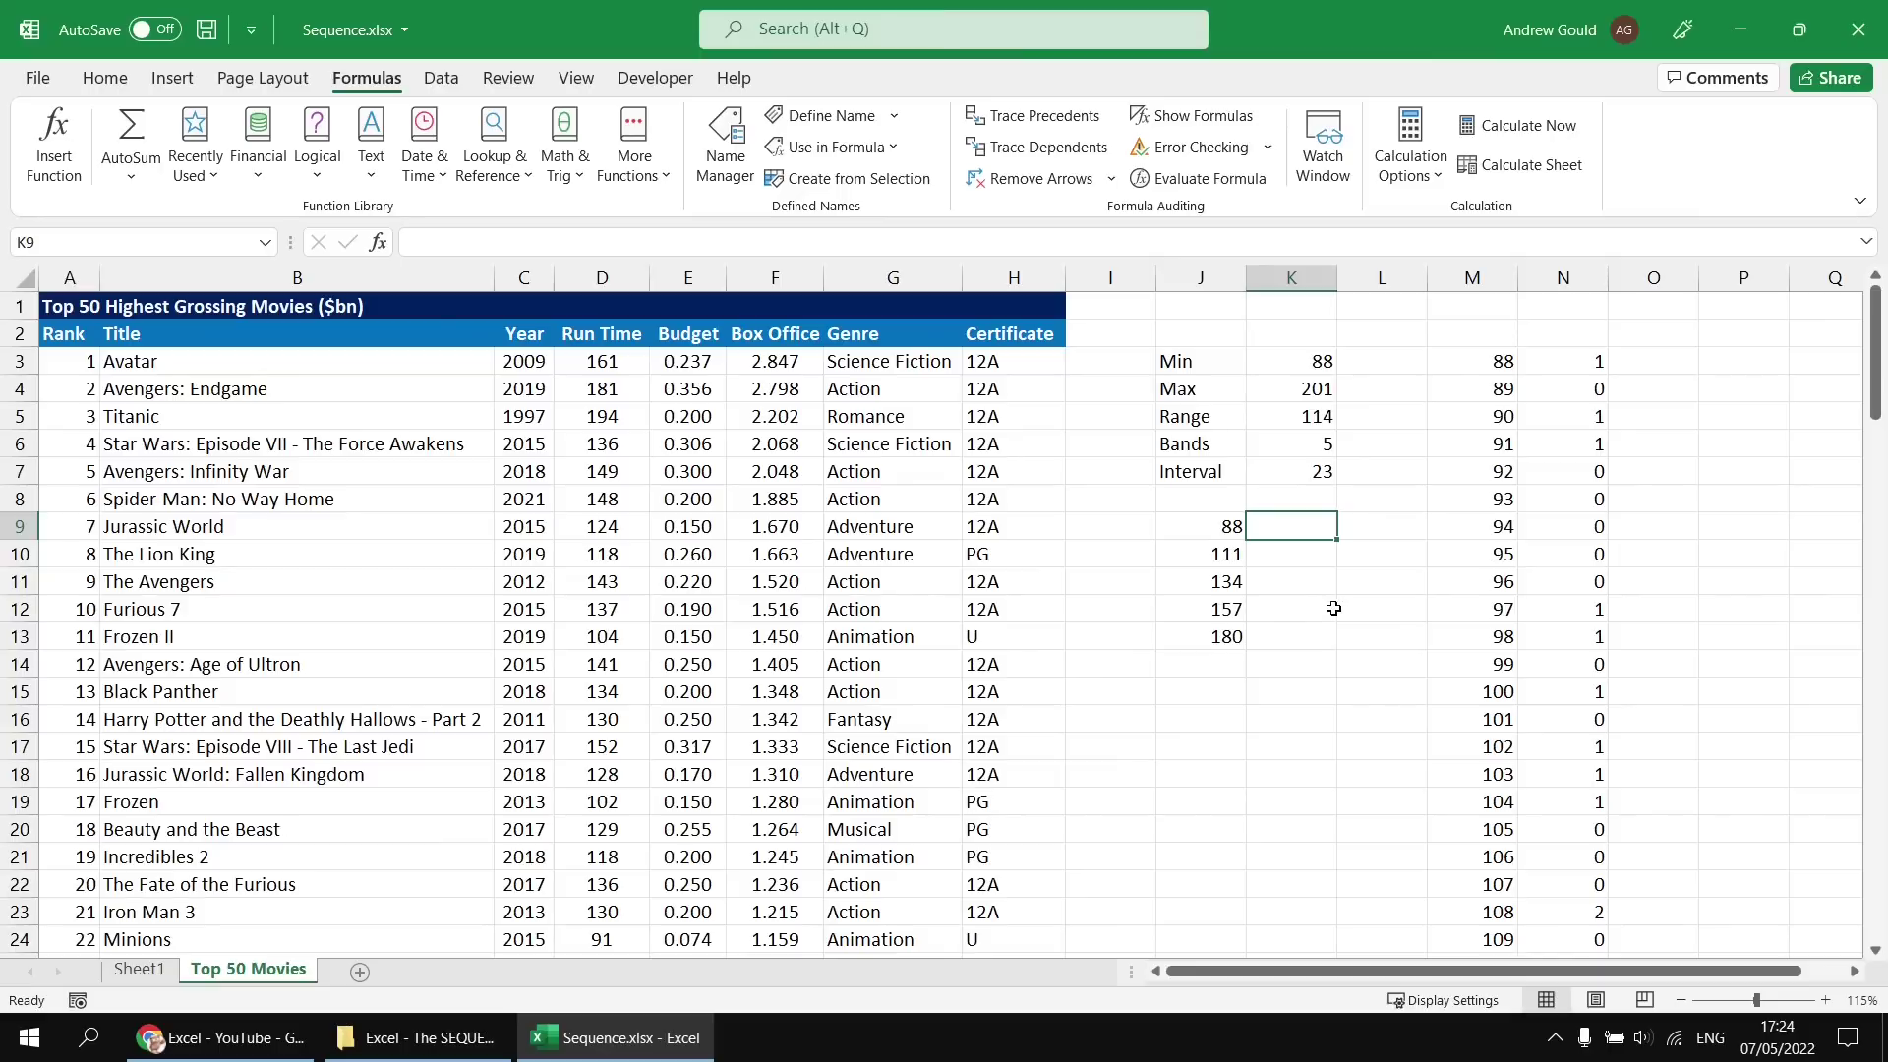
type("=counti")
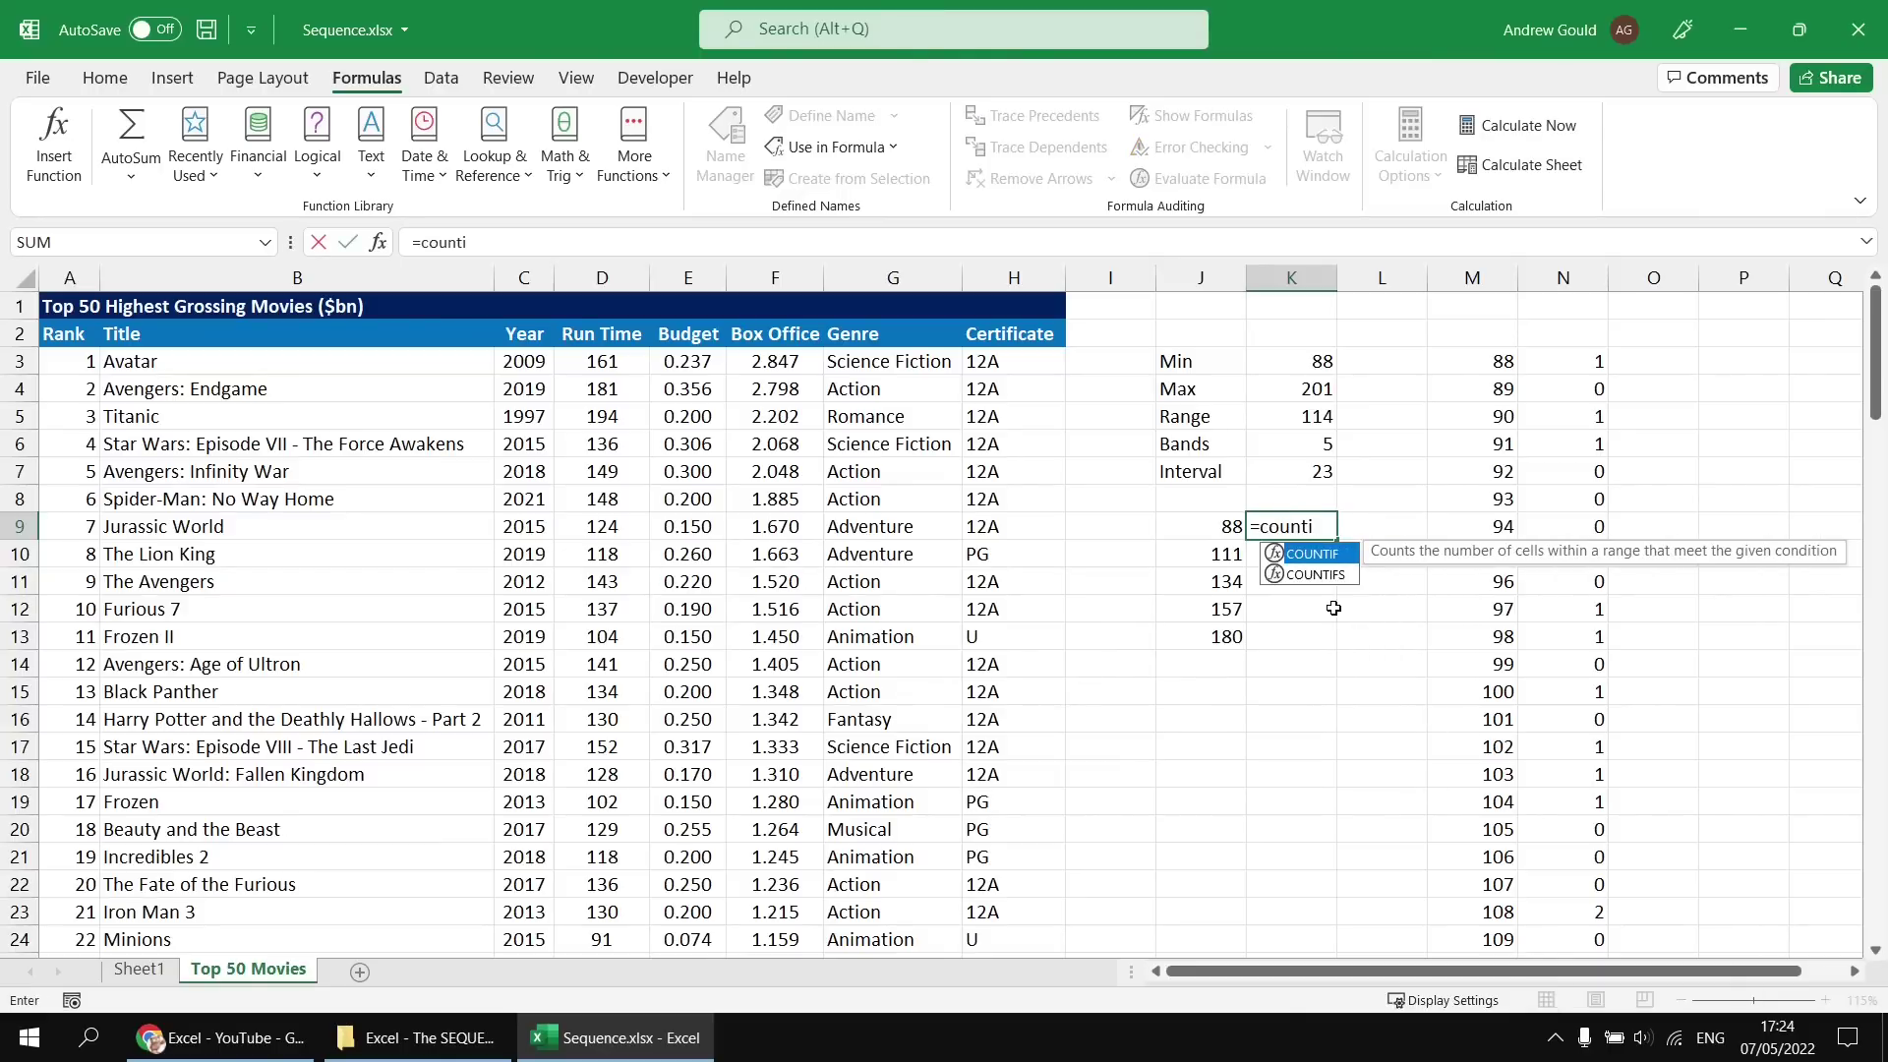
key("Down")
key("Tab")
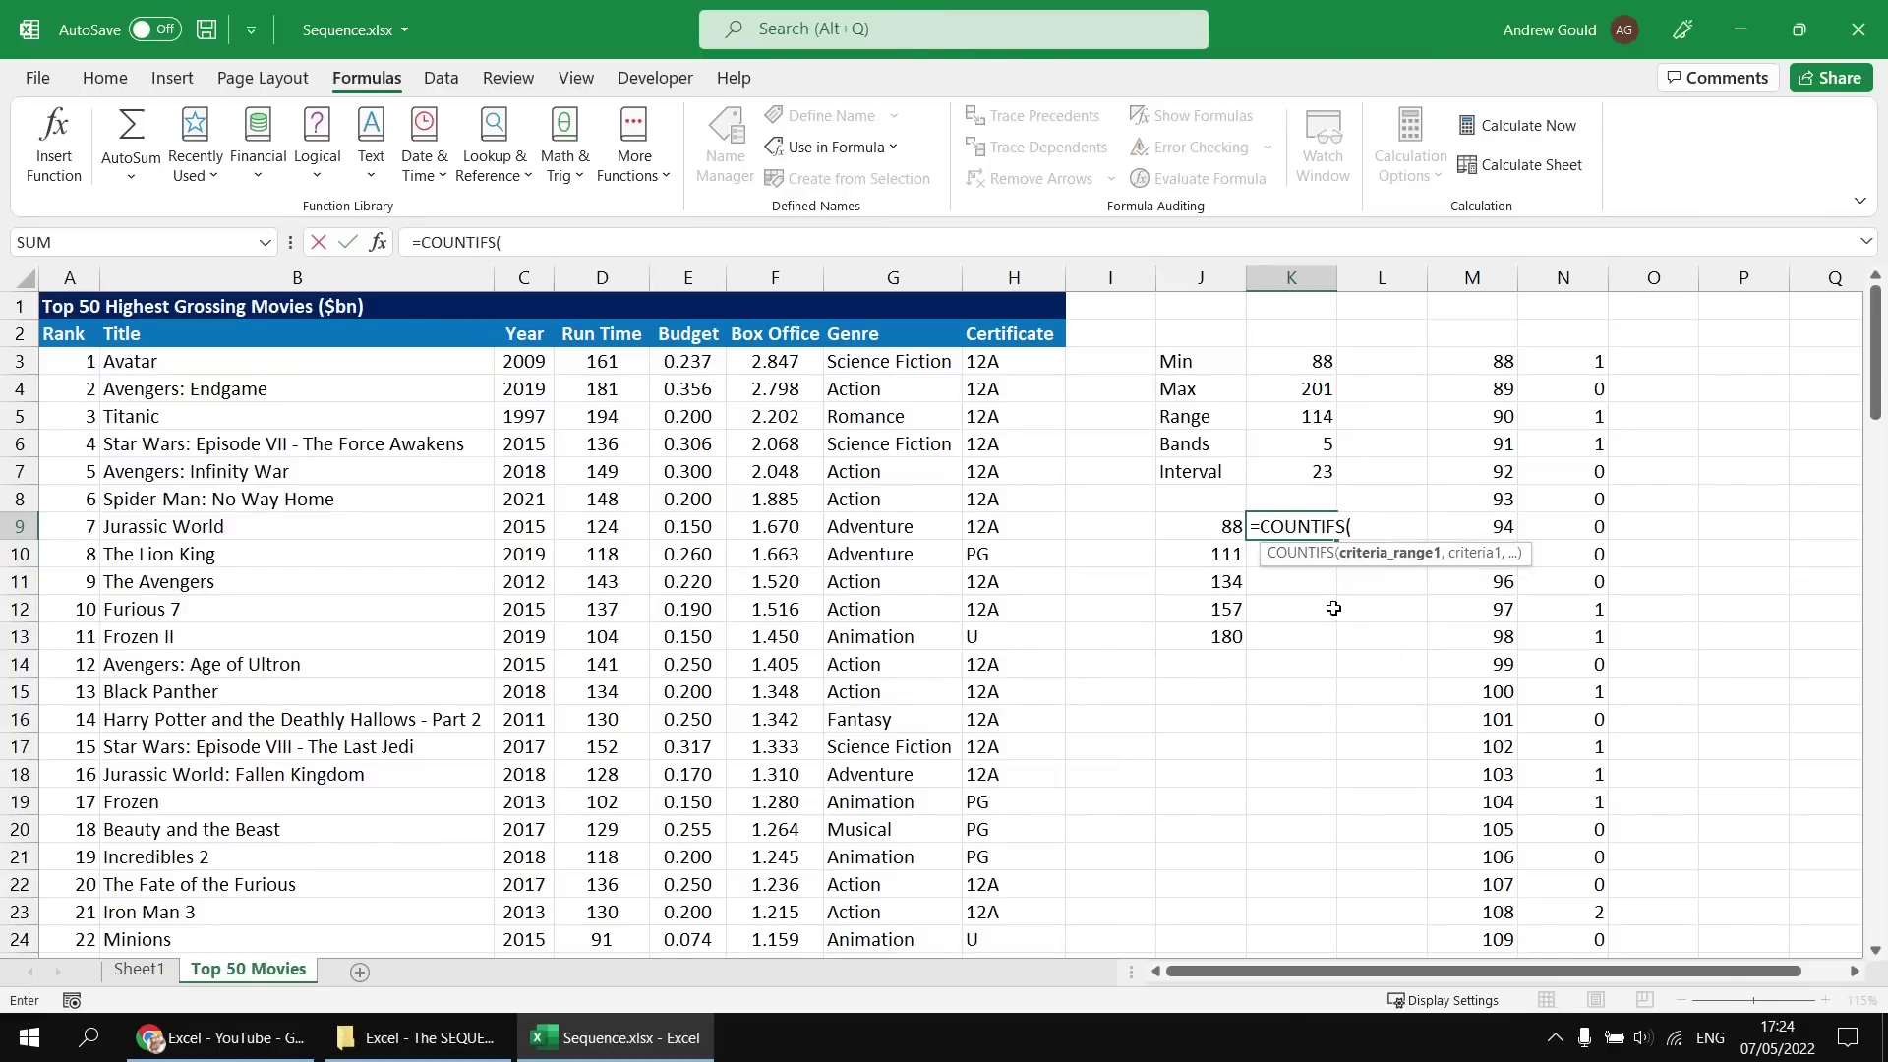
type("run")
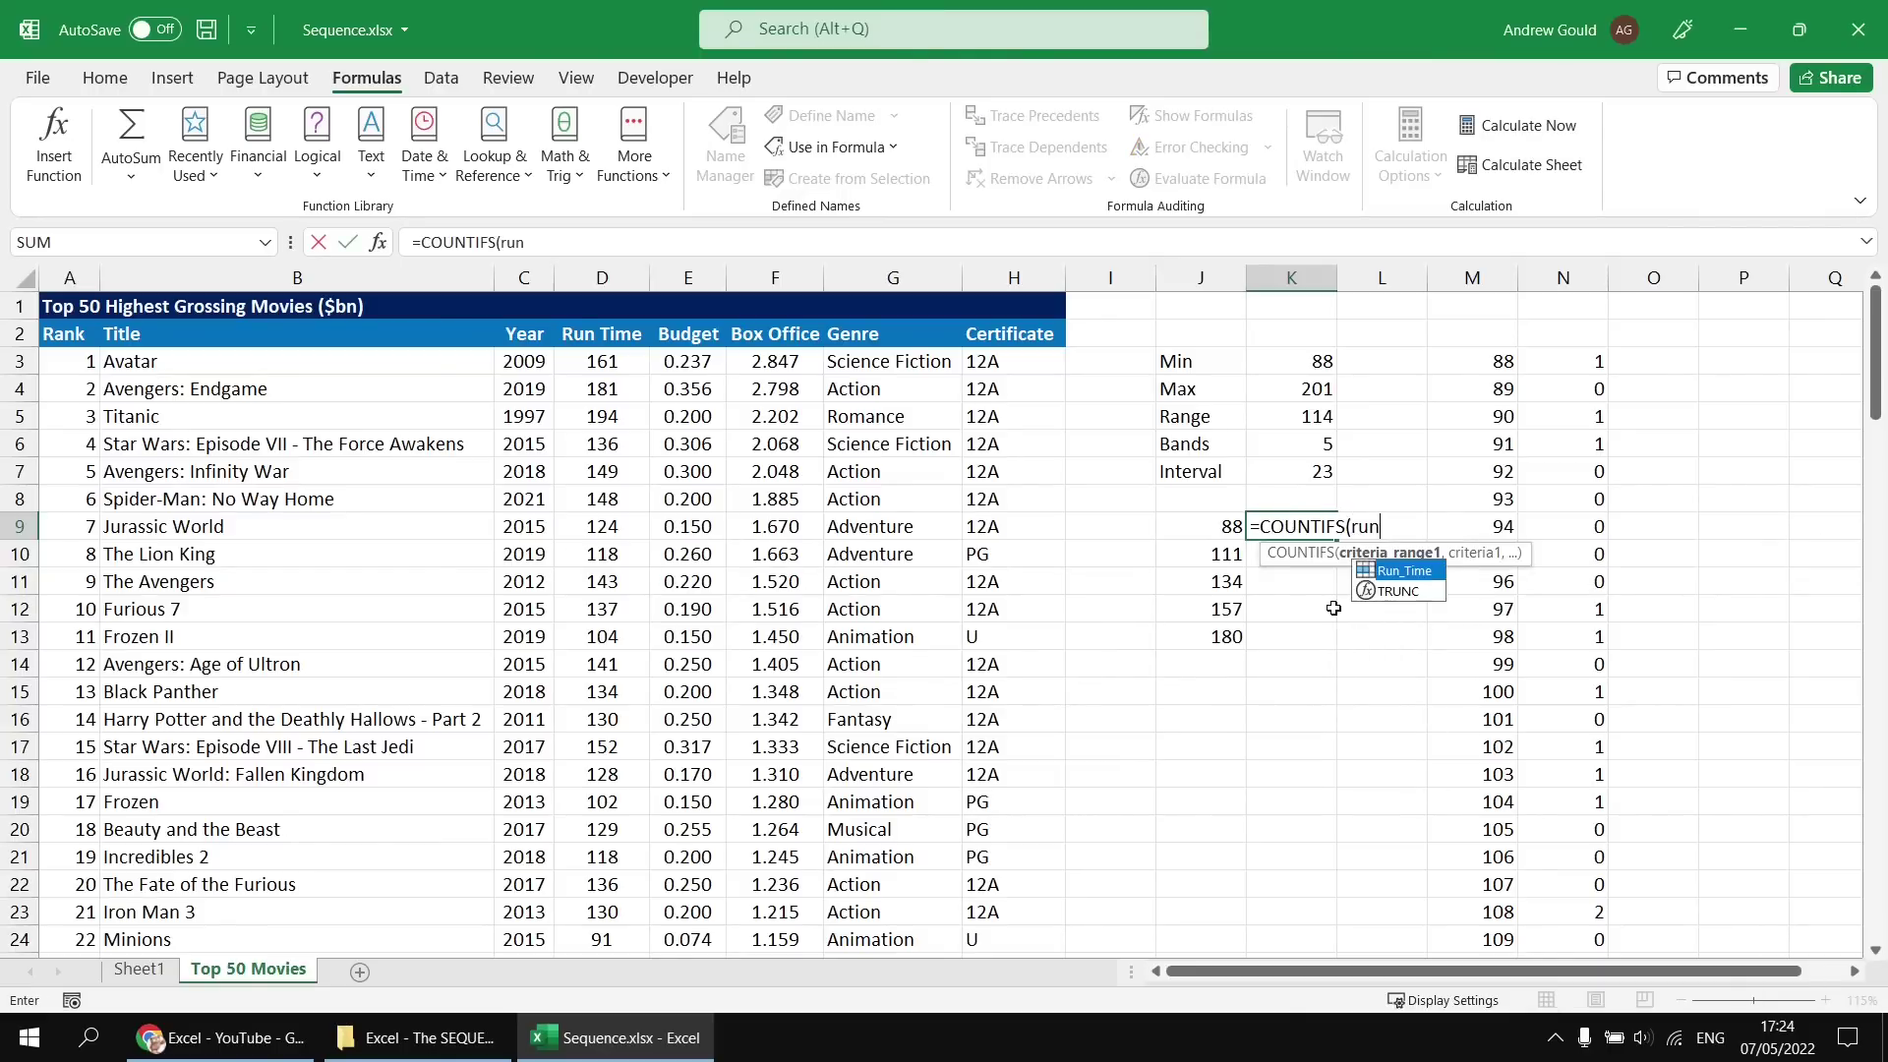
key("Tab")
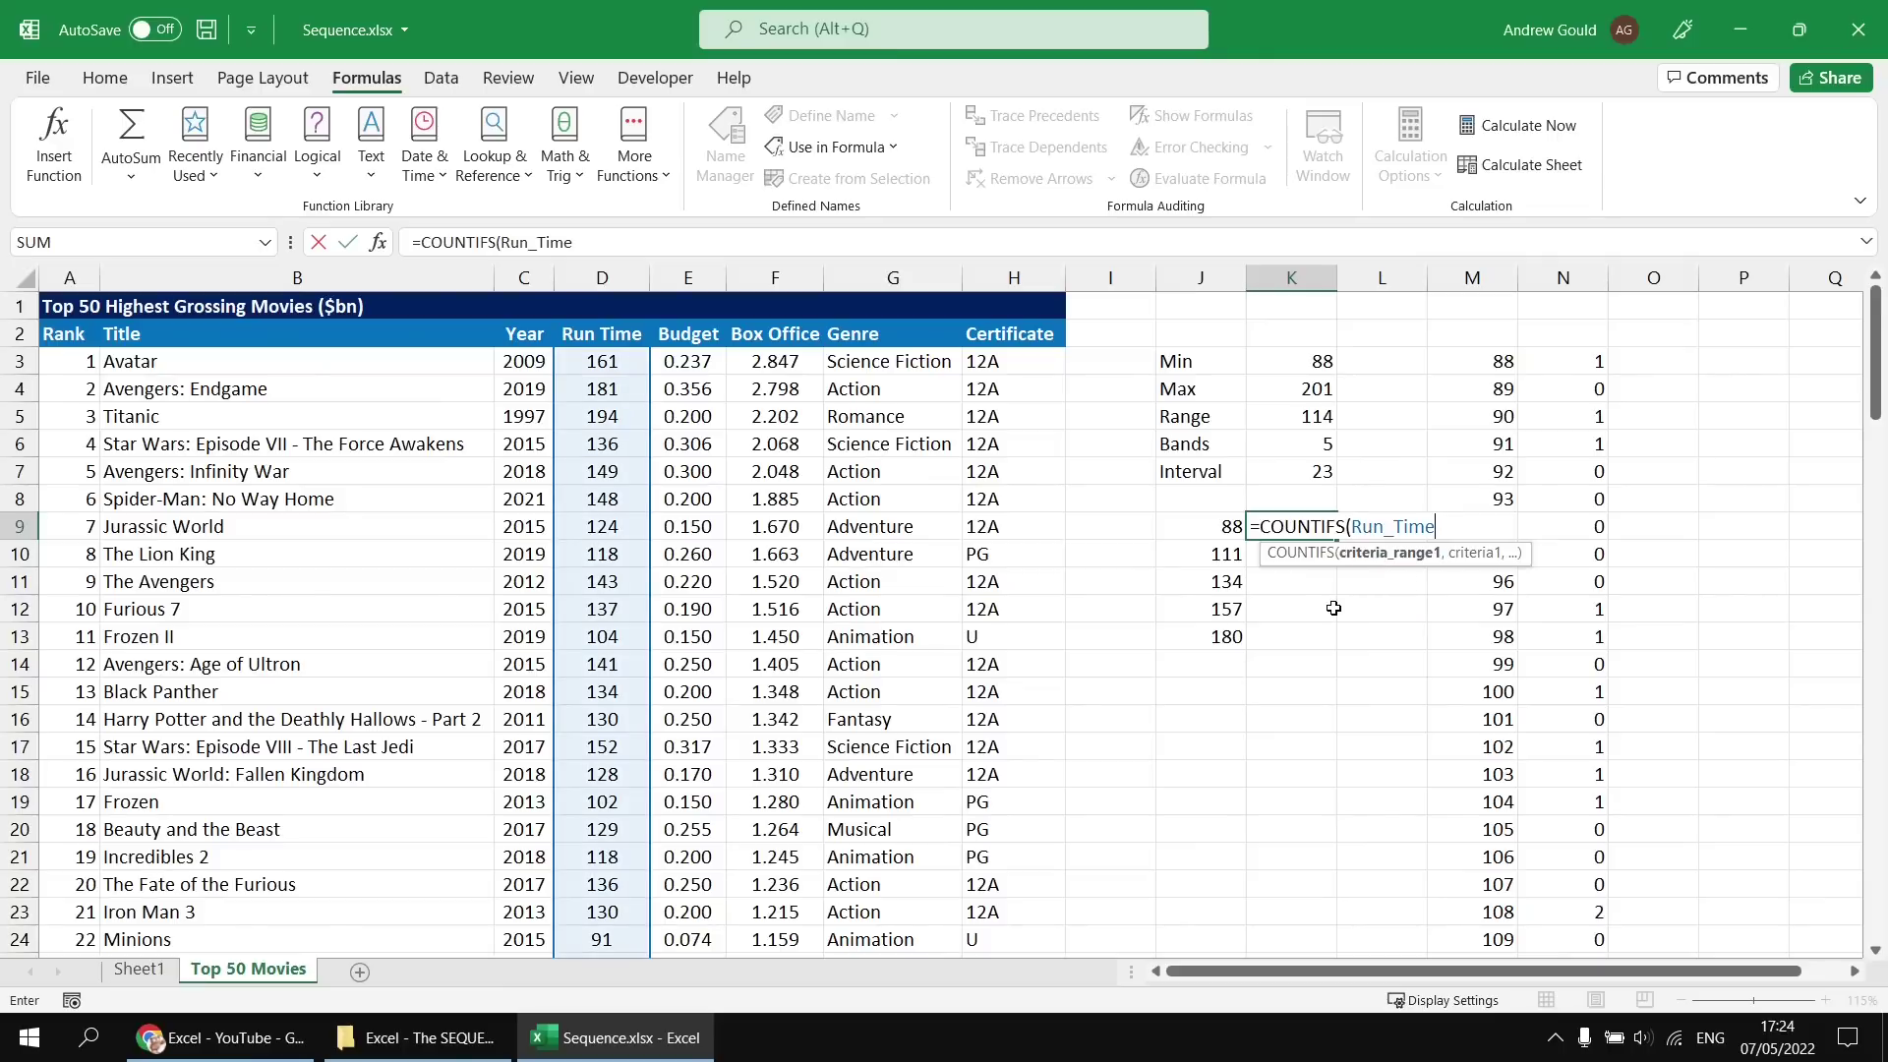
type(",")
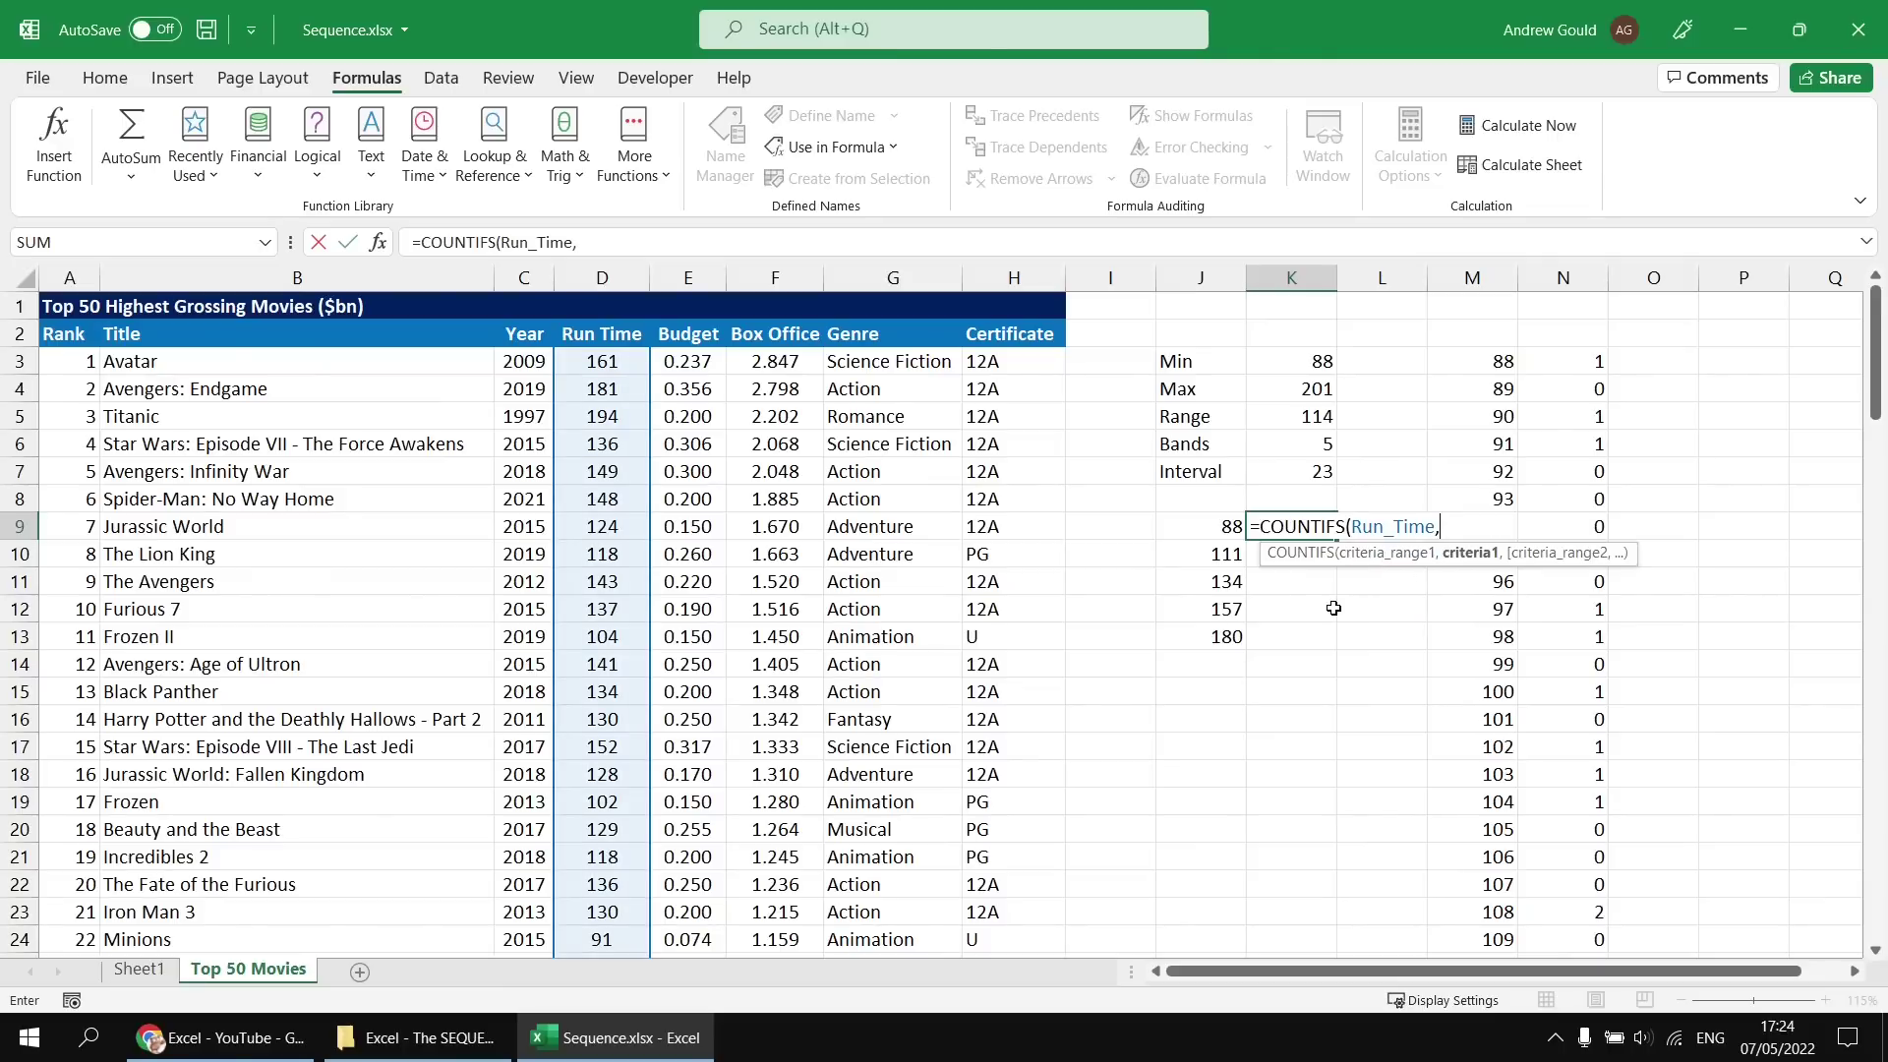
type("\"")
type(">=\"&")
left_click(1215, 528)
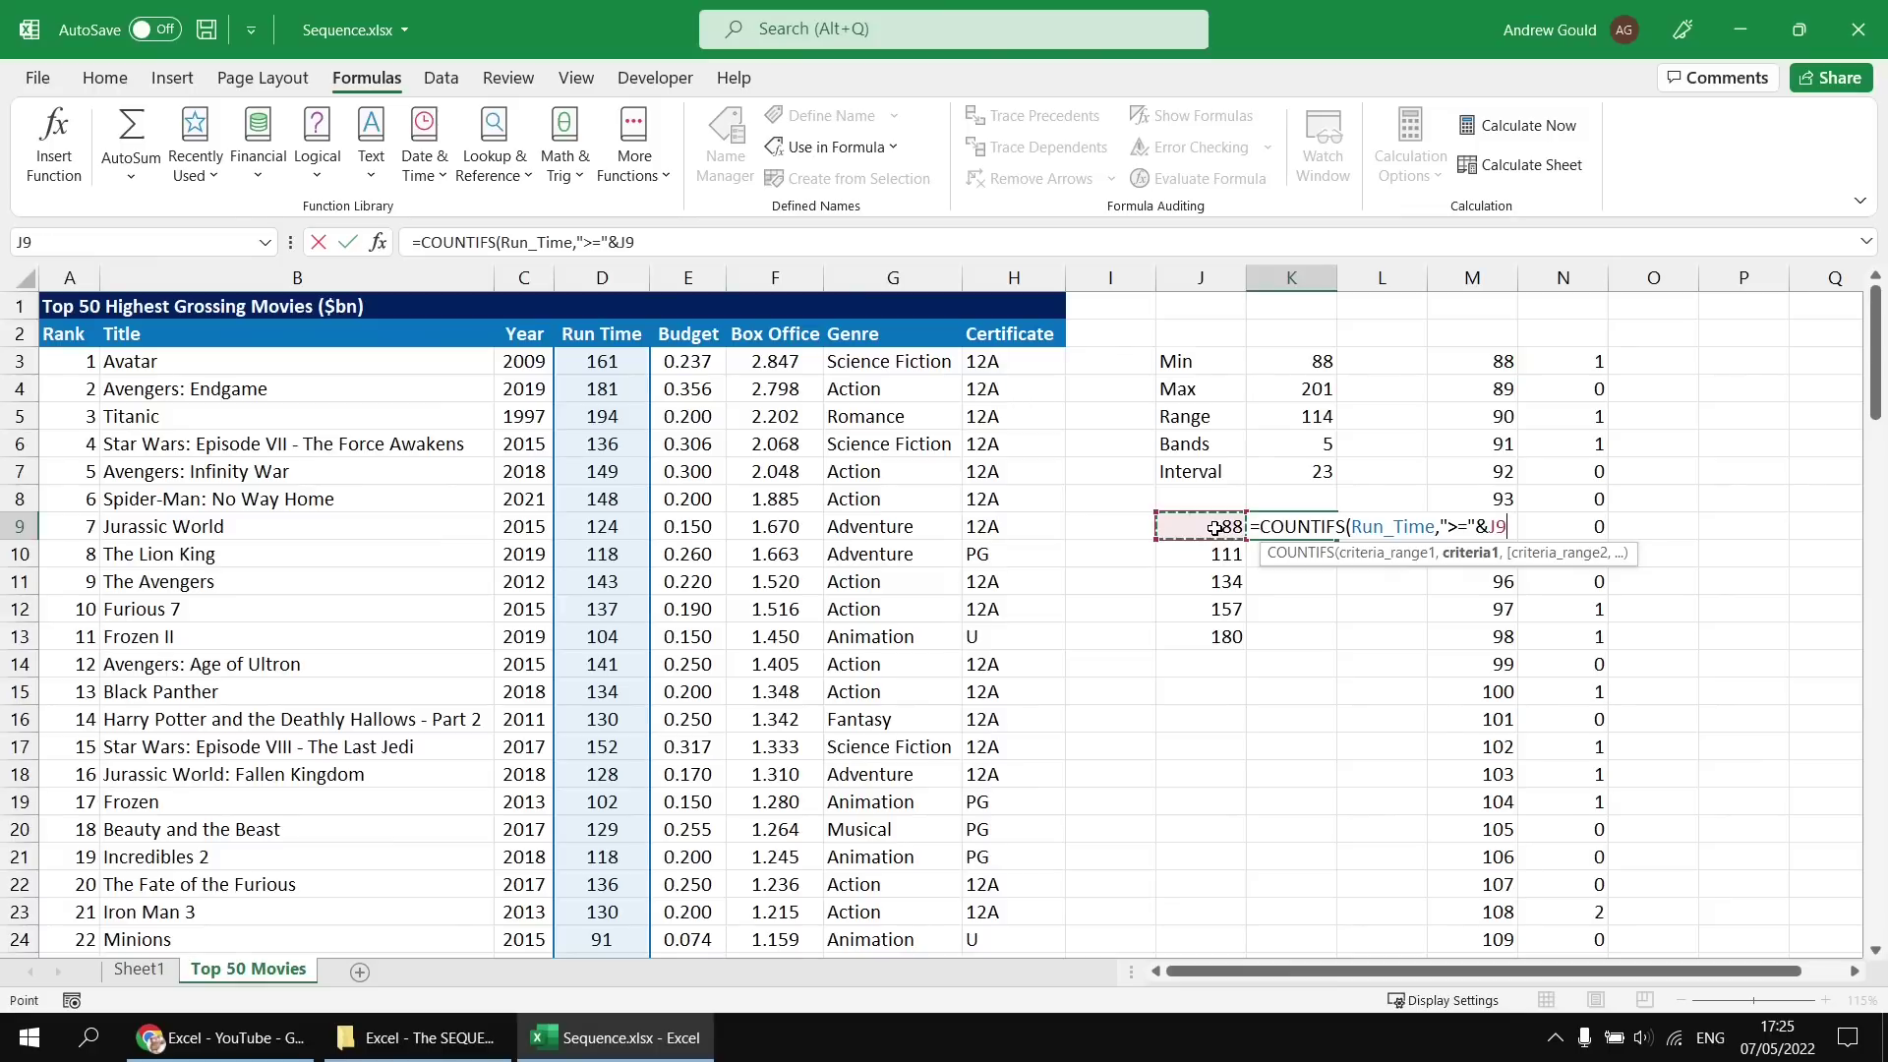
type("#")
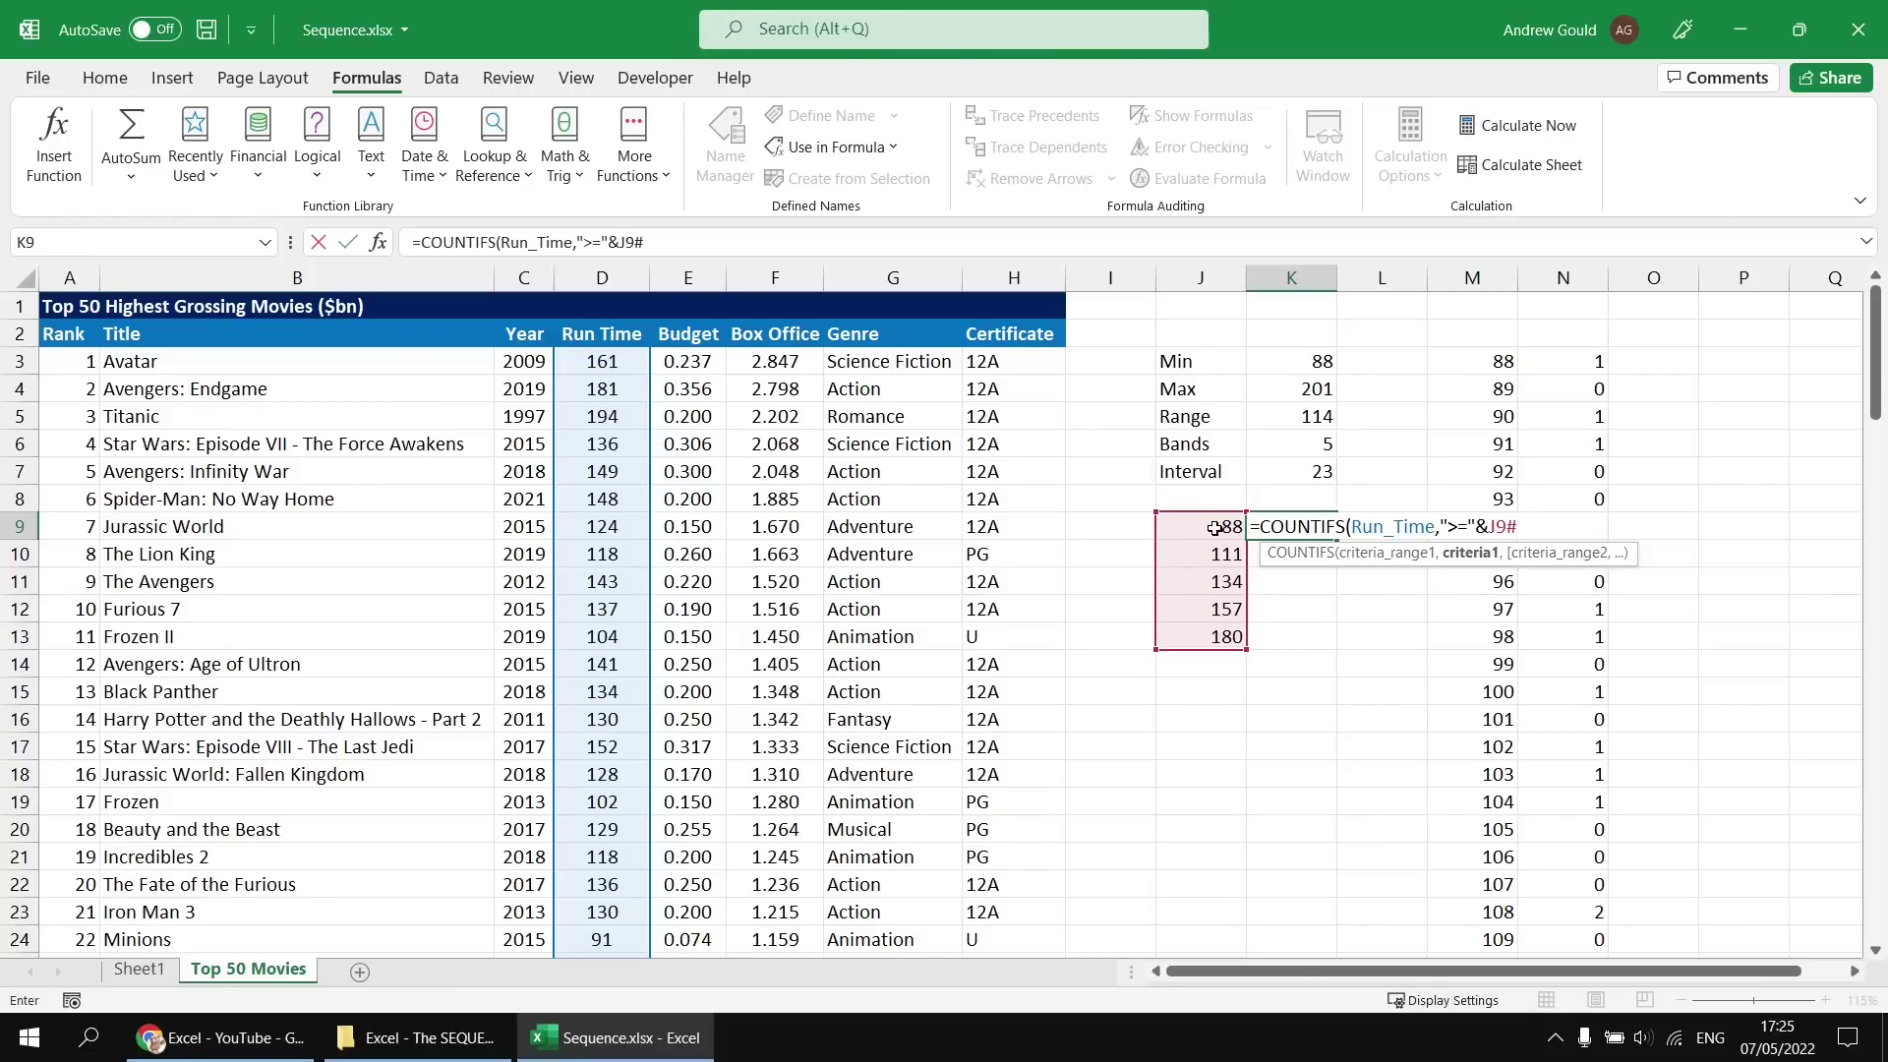
Complete the K9 formula with a second condition, Run_Time,"<"&J9#+K7, to count the movies in each run-time band
type(",run")
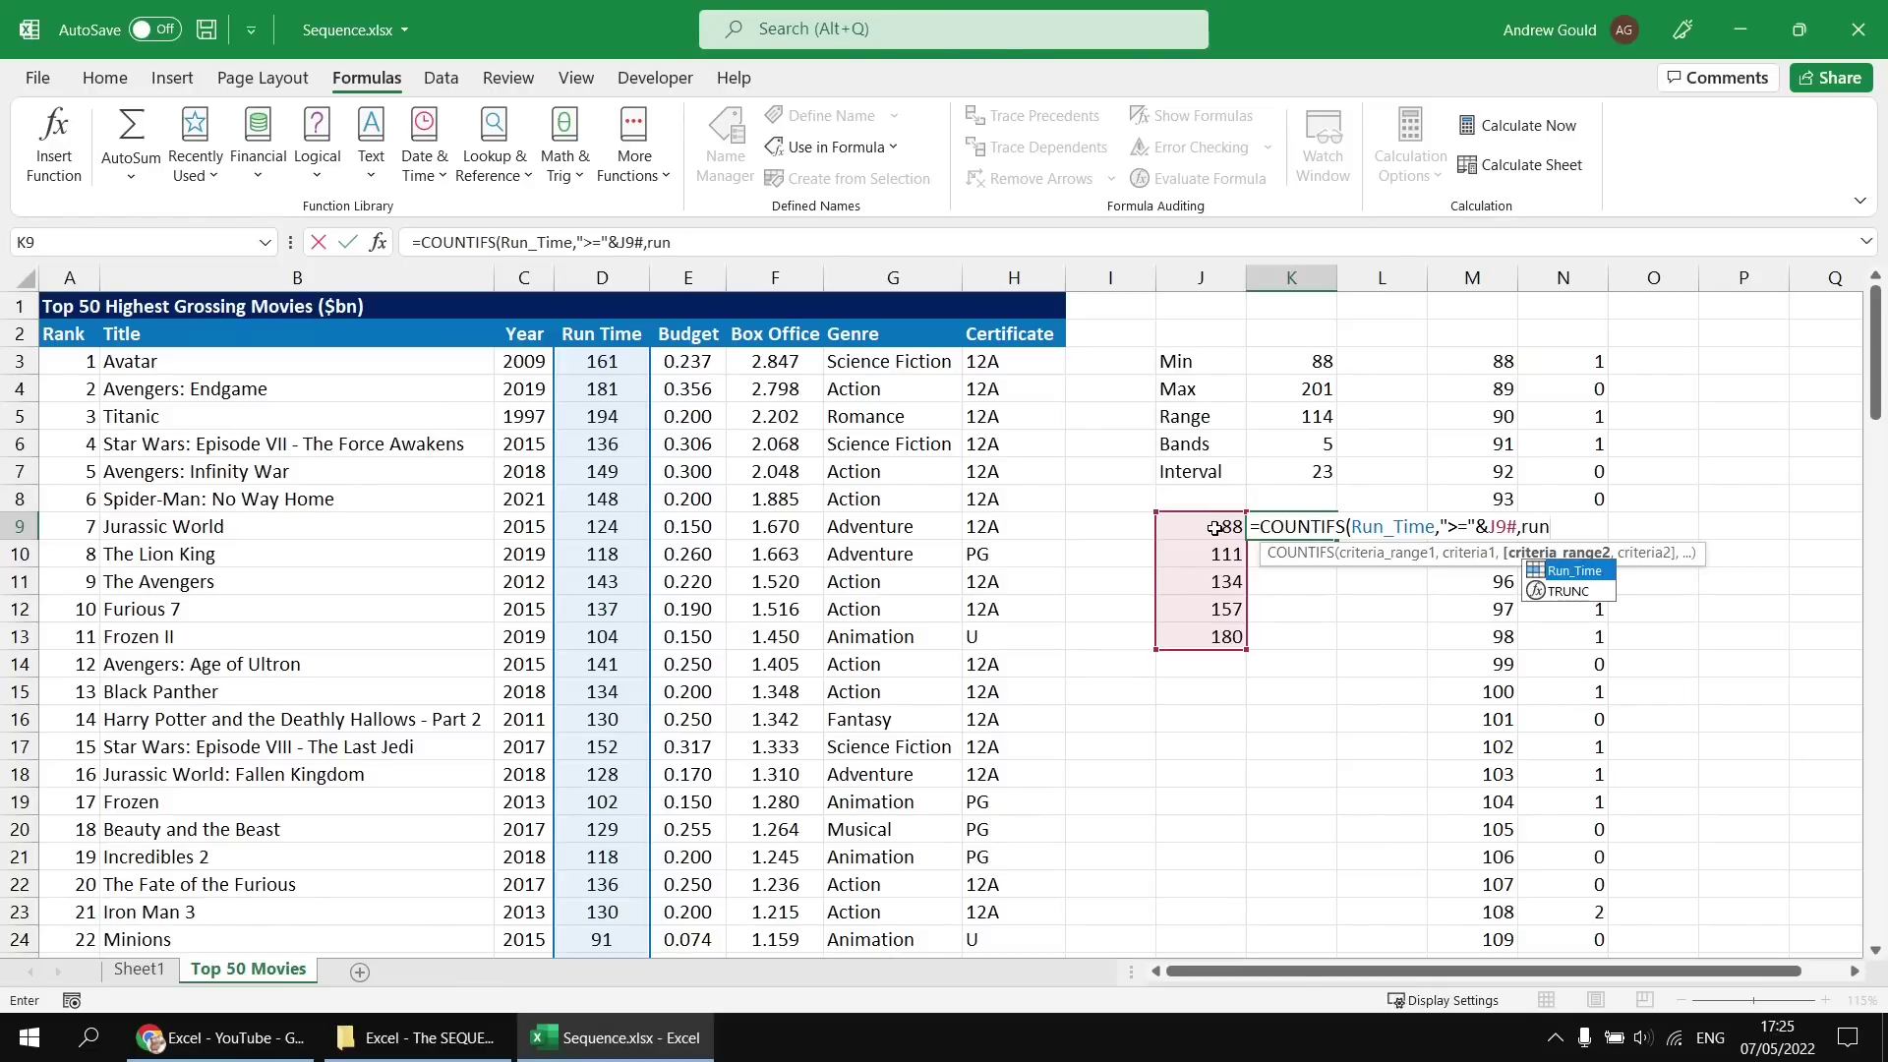
key("Tab")
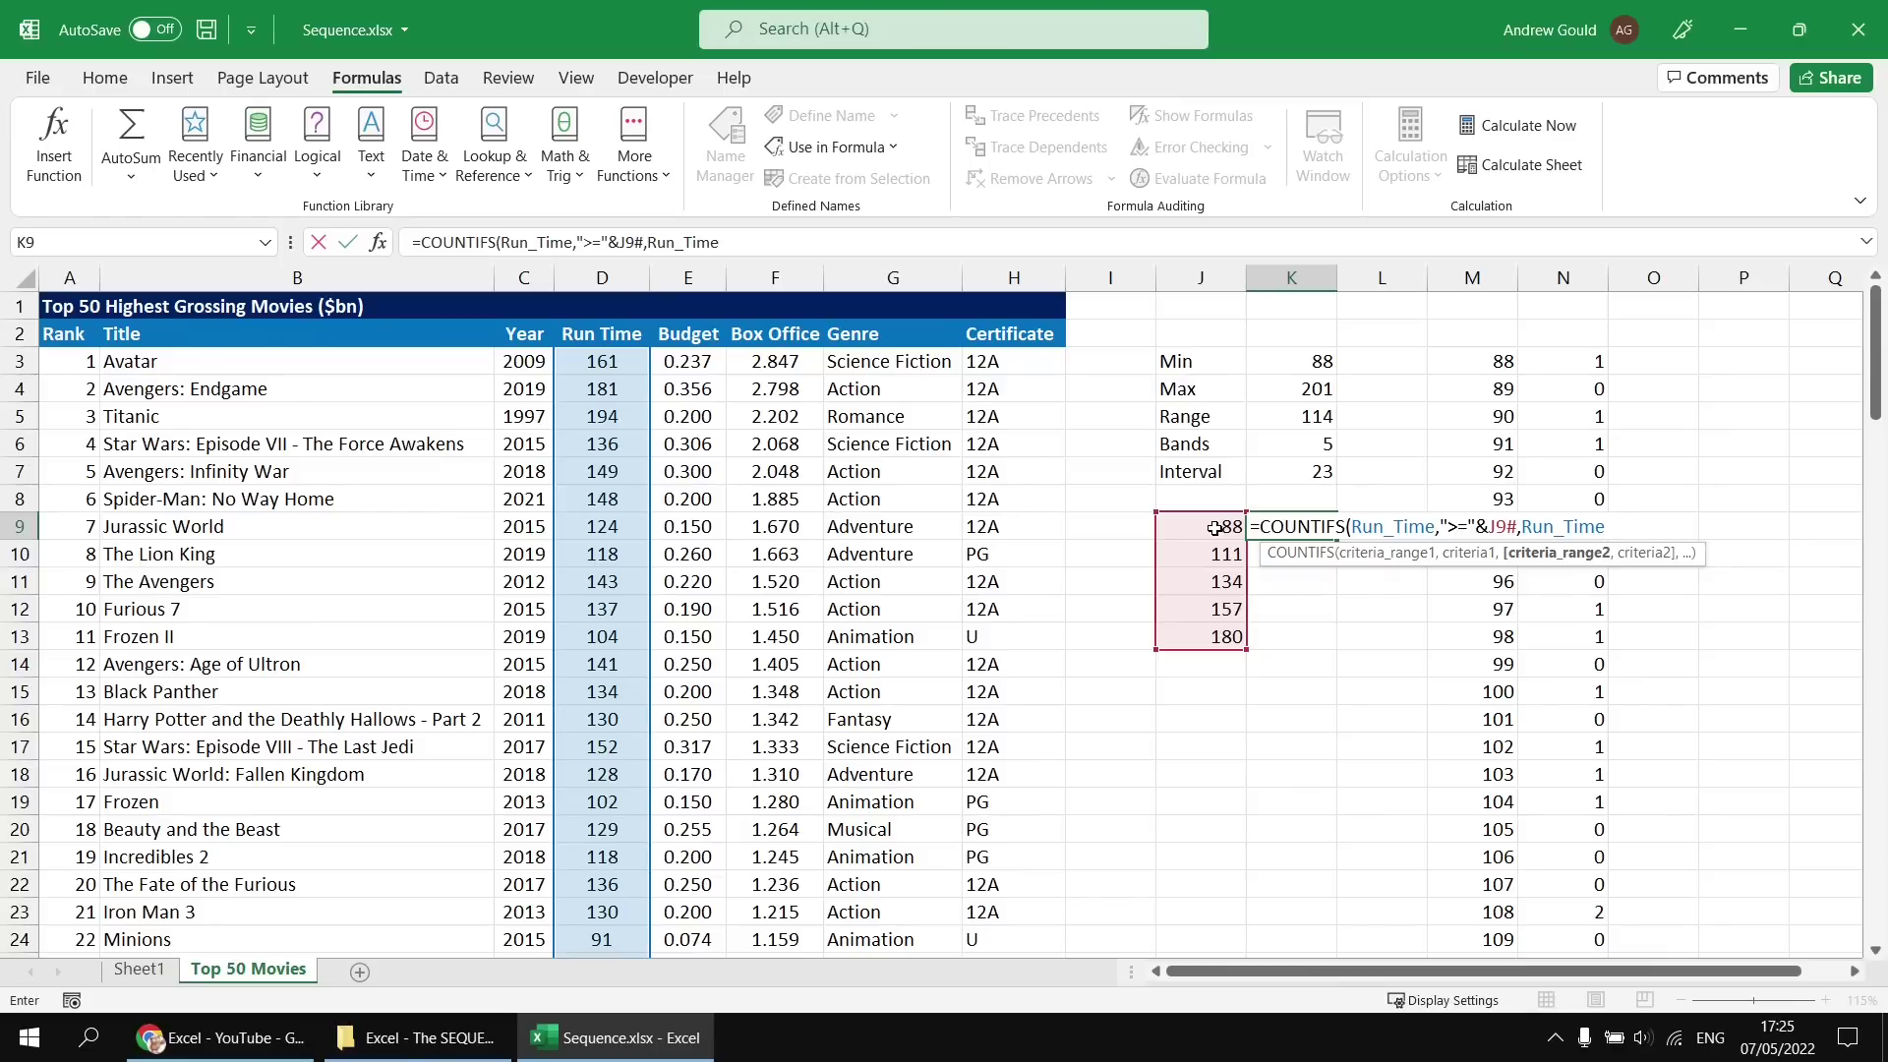
type(",\"")
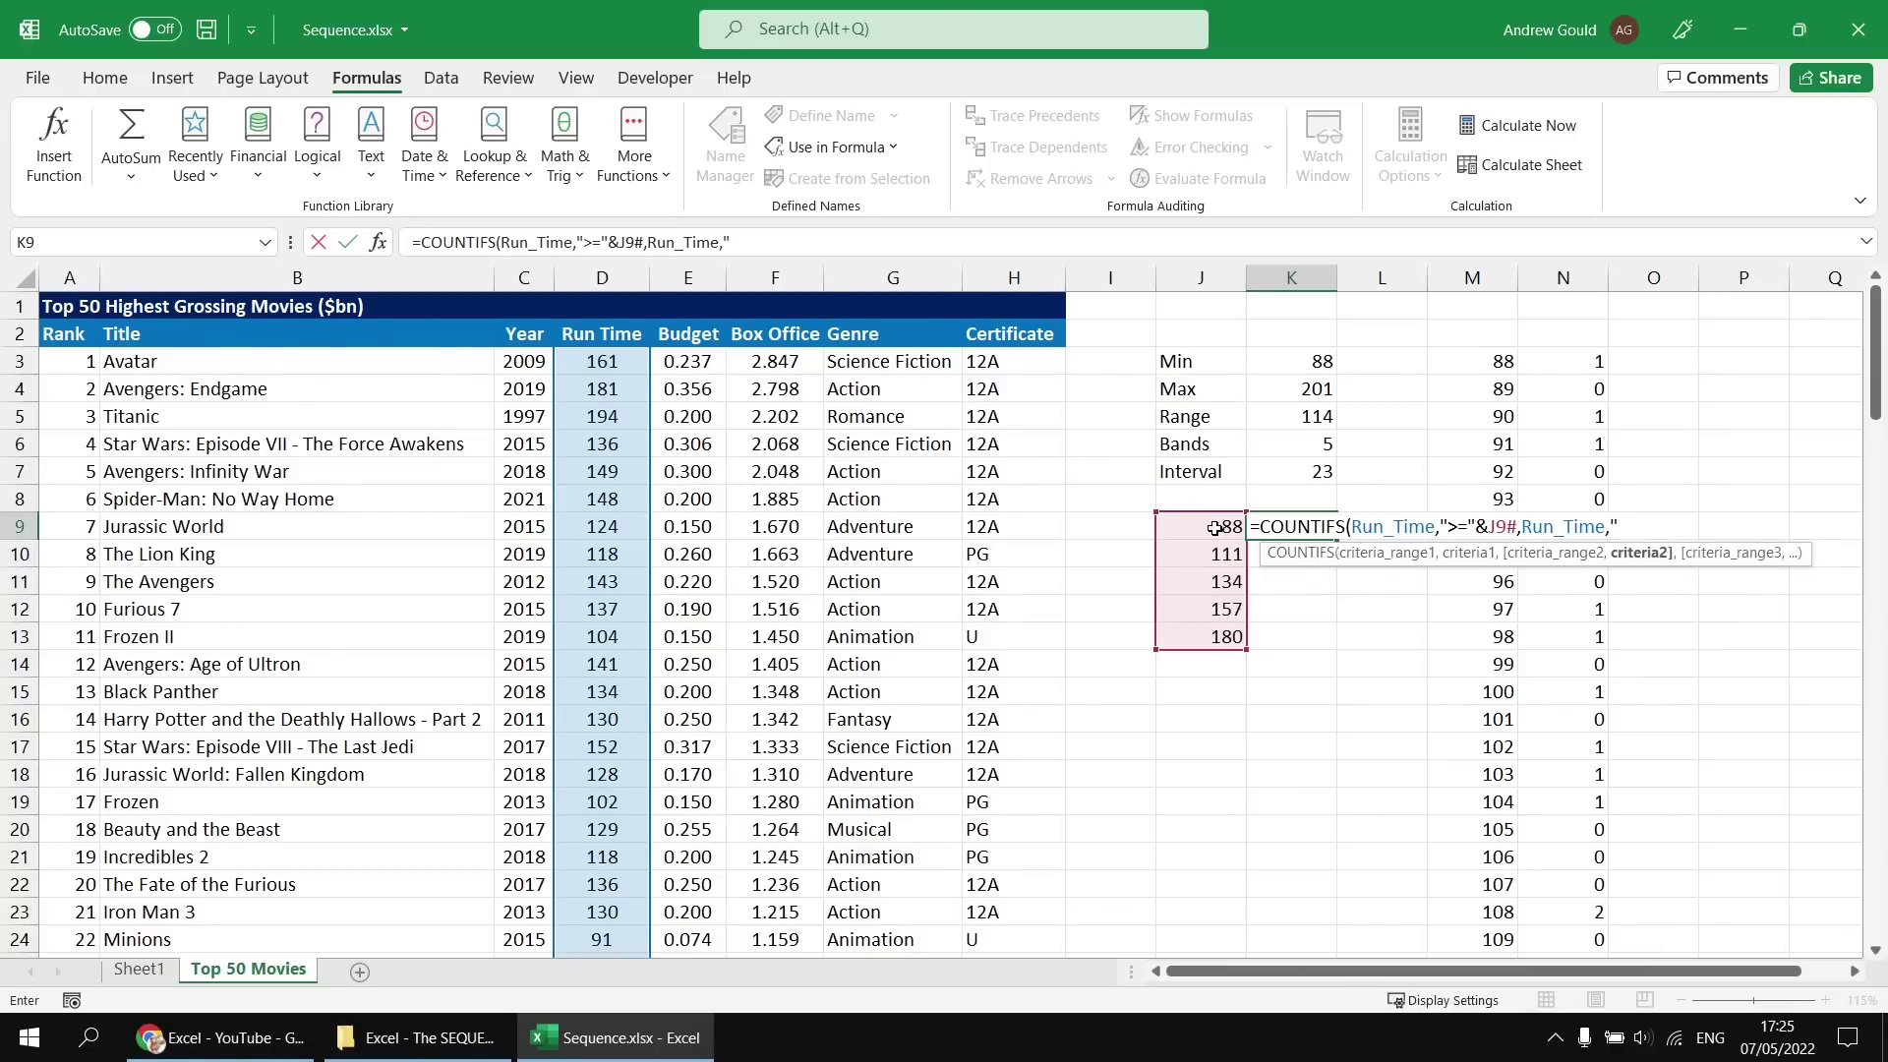
type("<\"&J")
left_click(1215, 528)
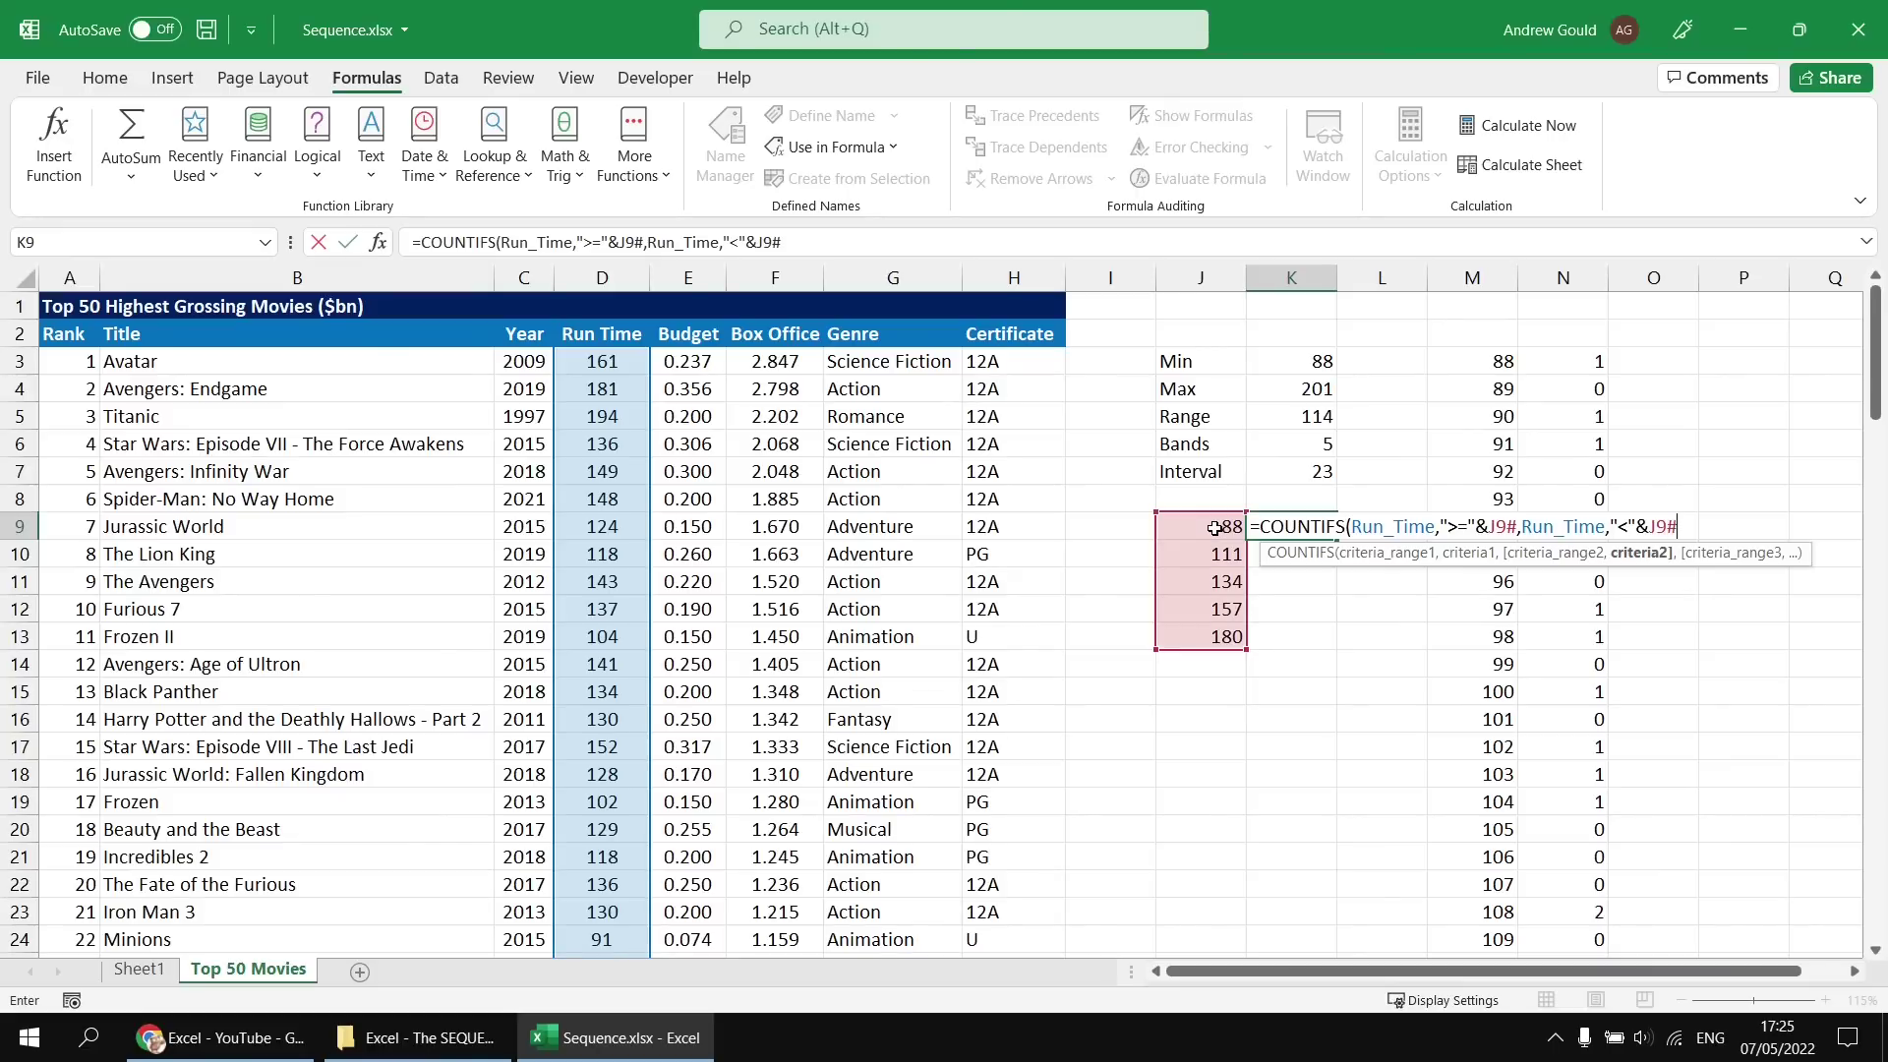
type("+")
left_click(1292, 476)
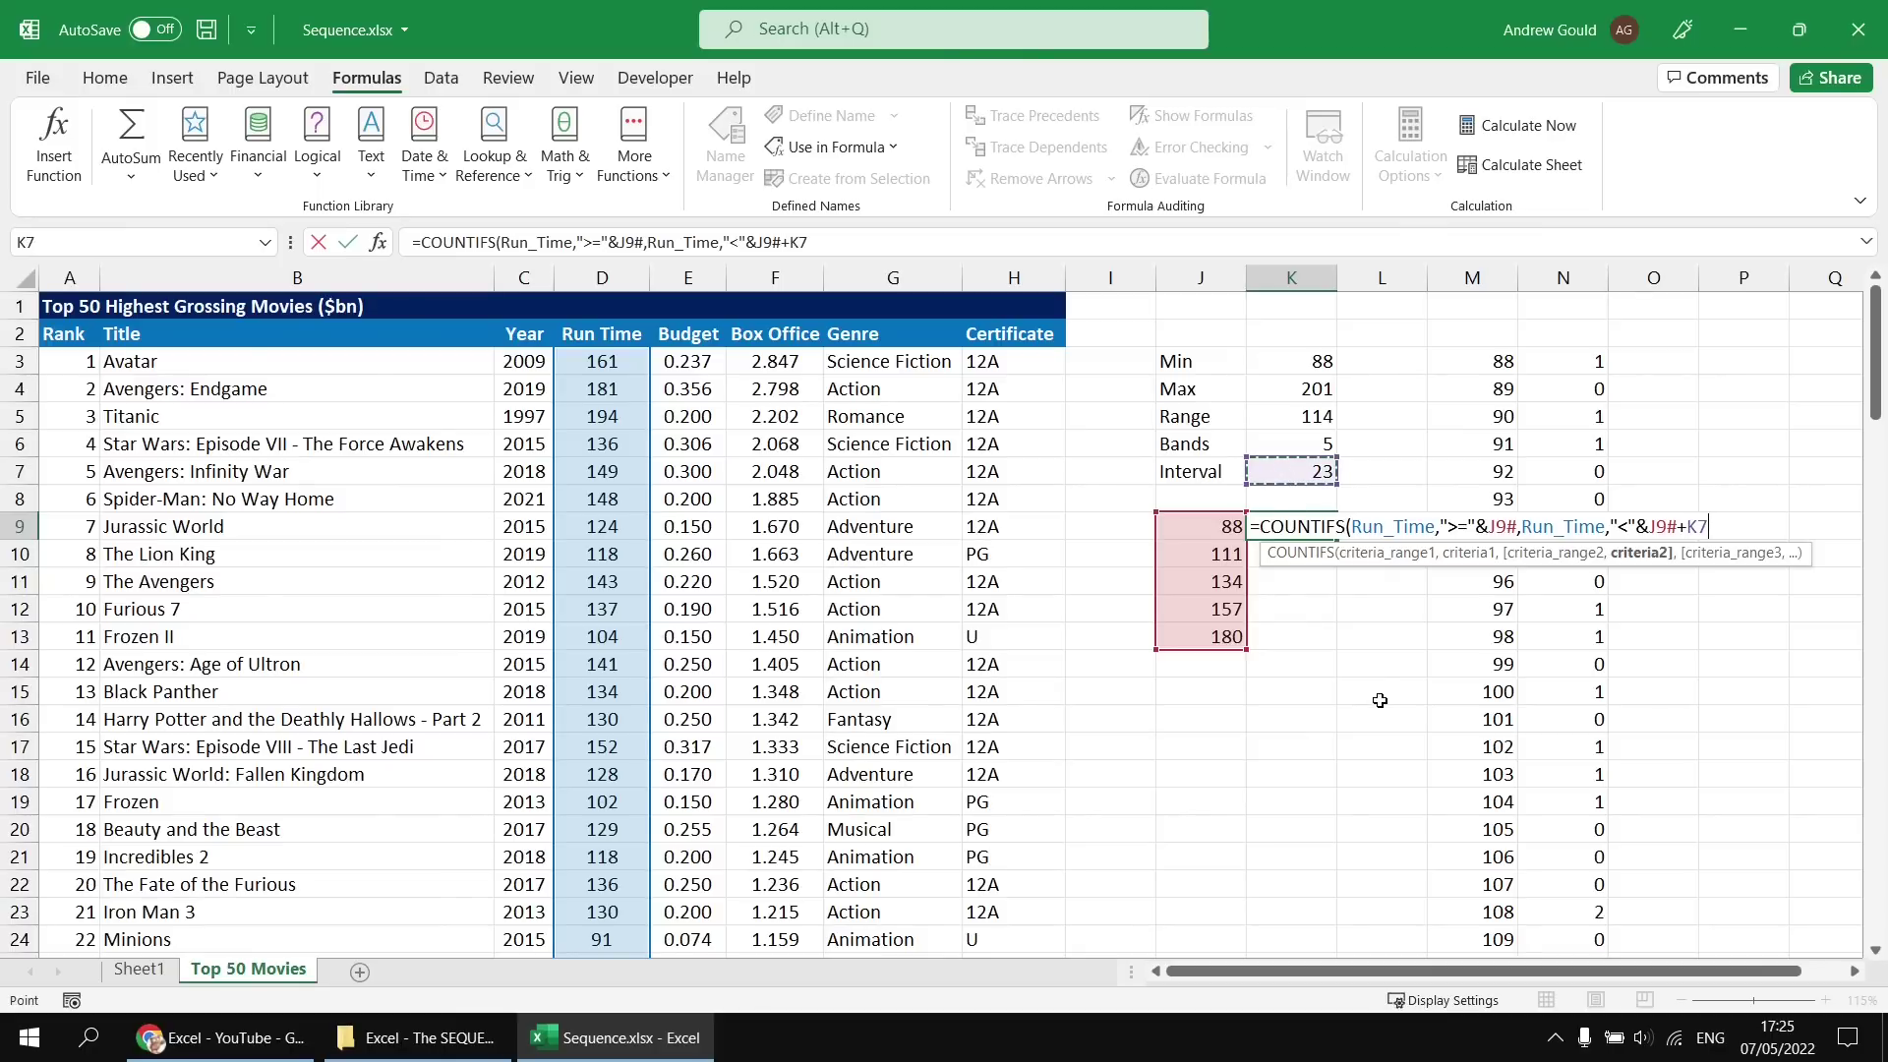
type(")")
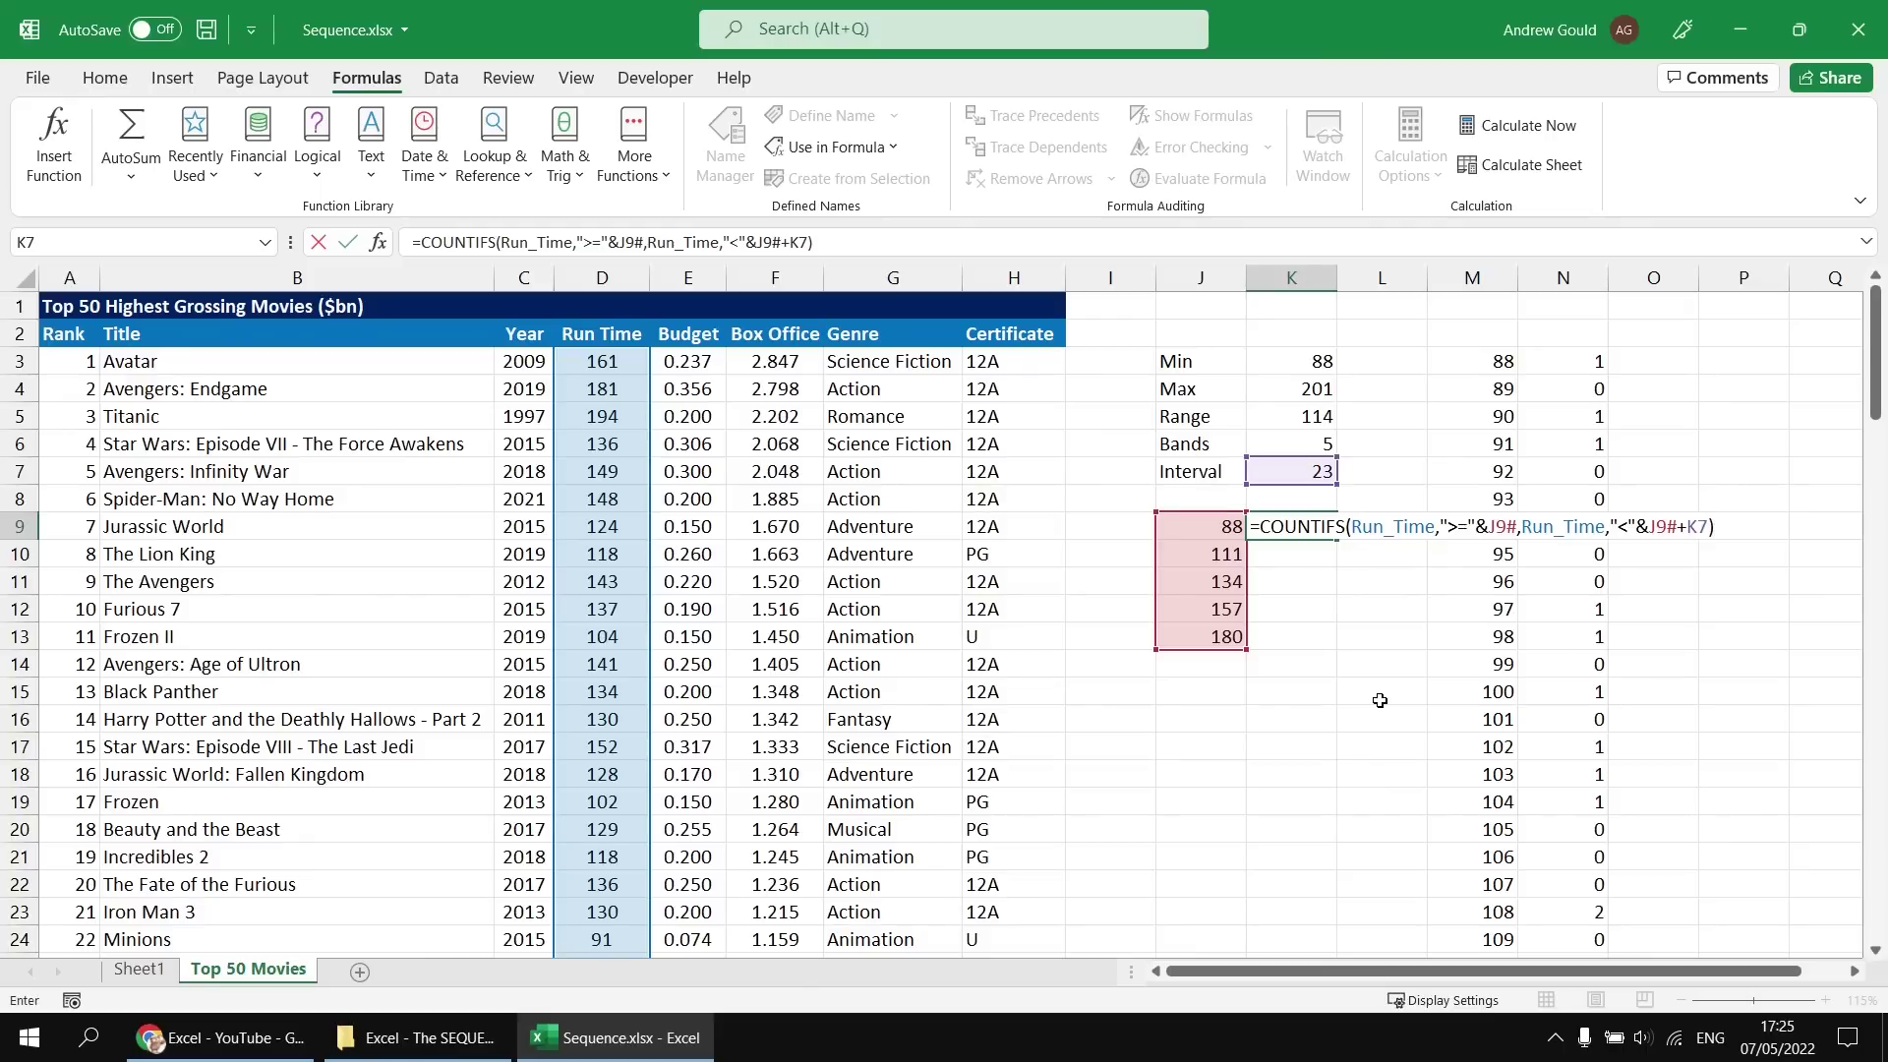
key("Return")
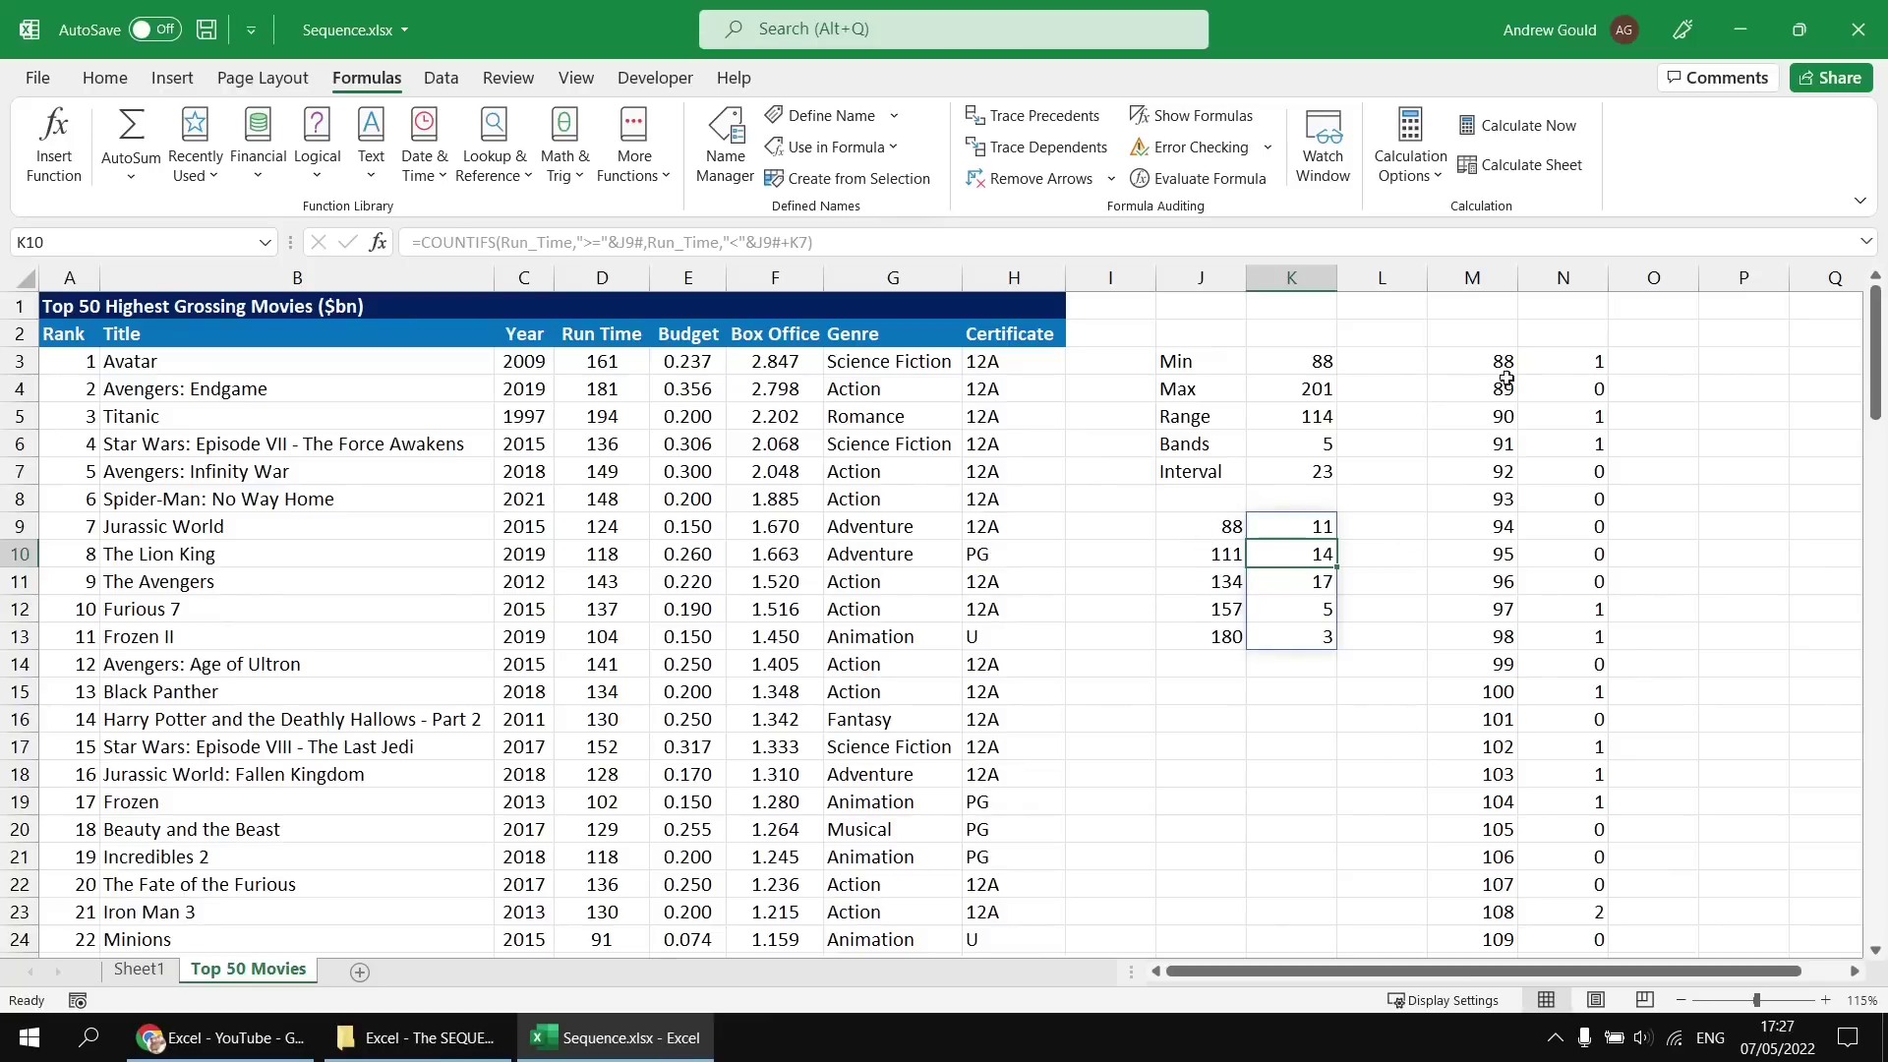
Insert a 2-D clustered column chart of the band counts in K9:K13 and move it clear of the band figures
left_click(1292, 528)
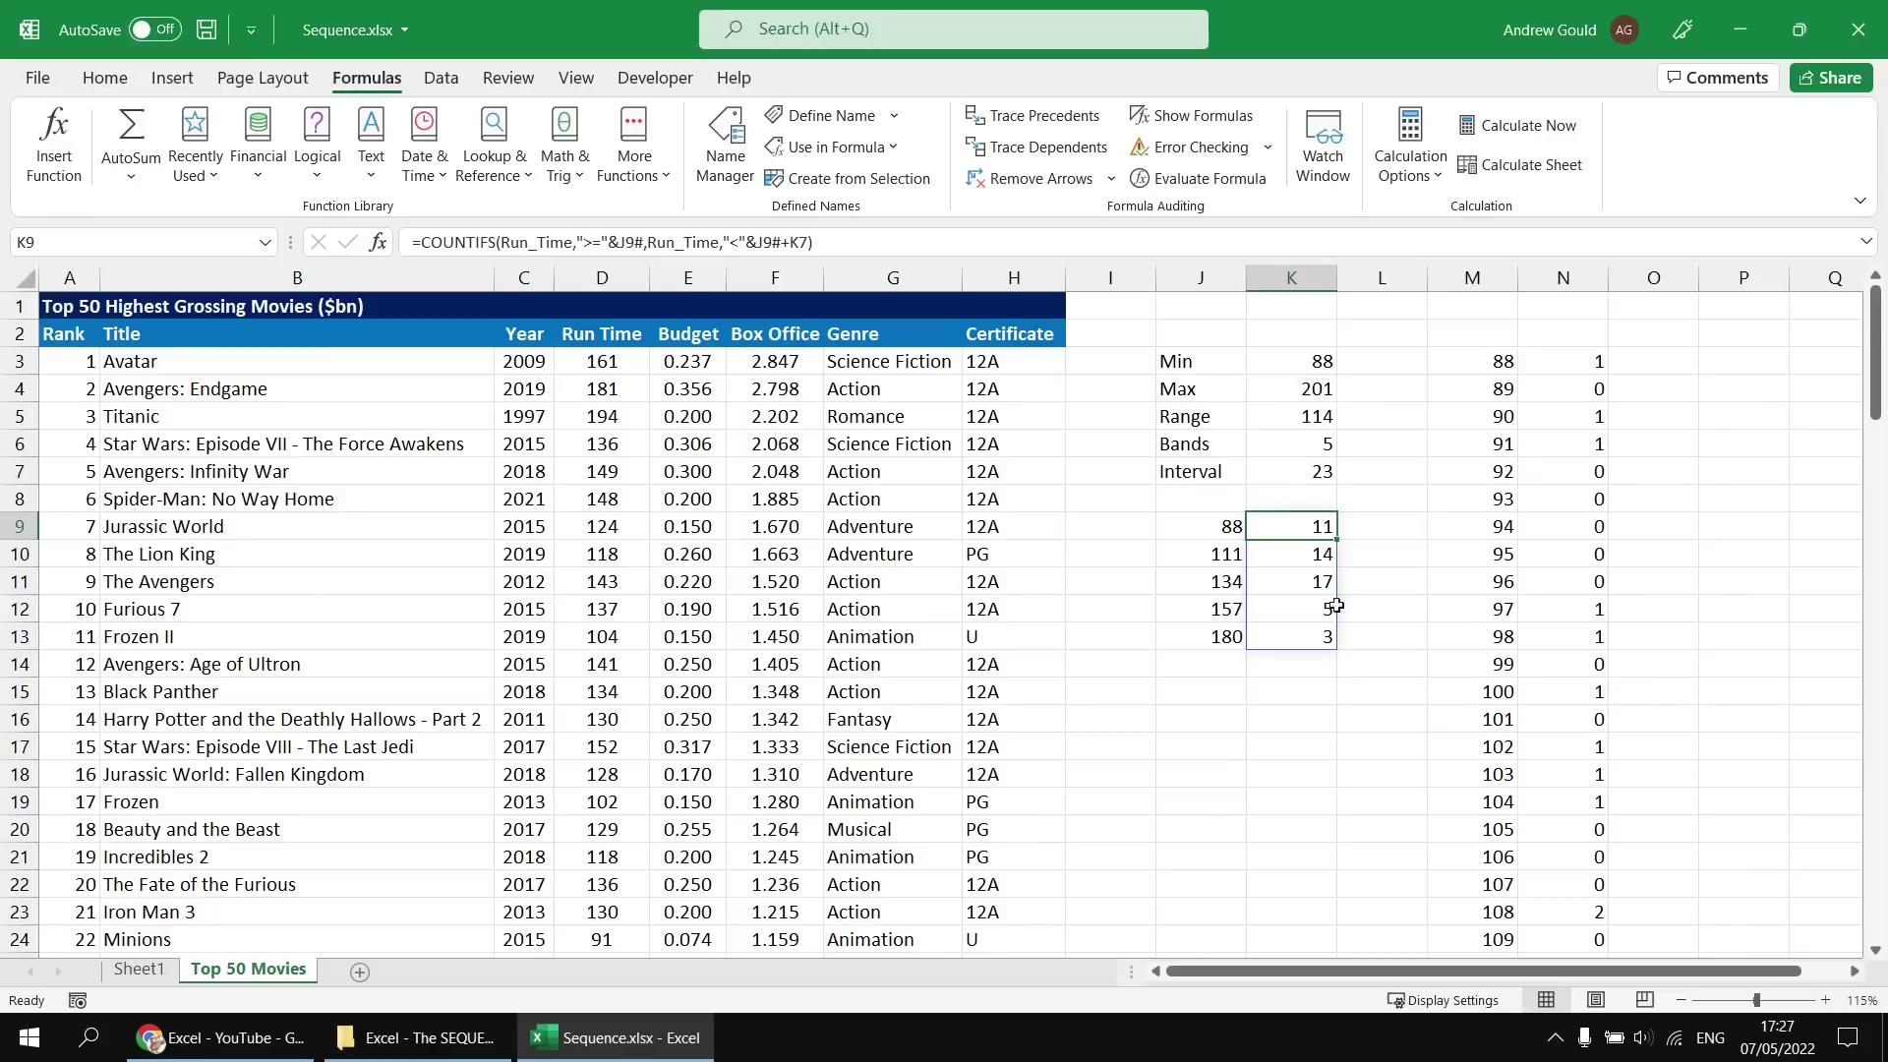
key("ctrl+shift+Down")
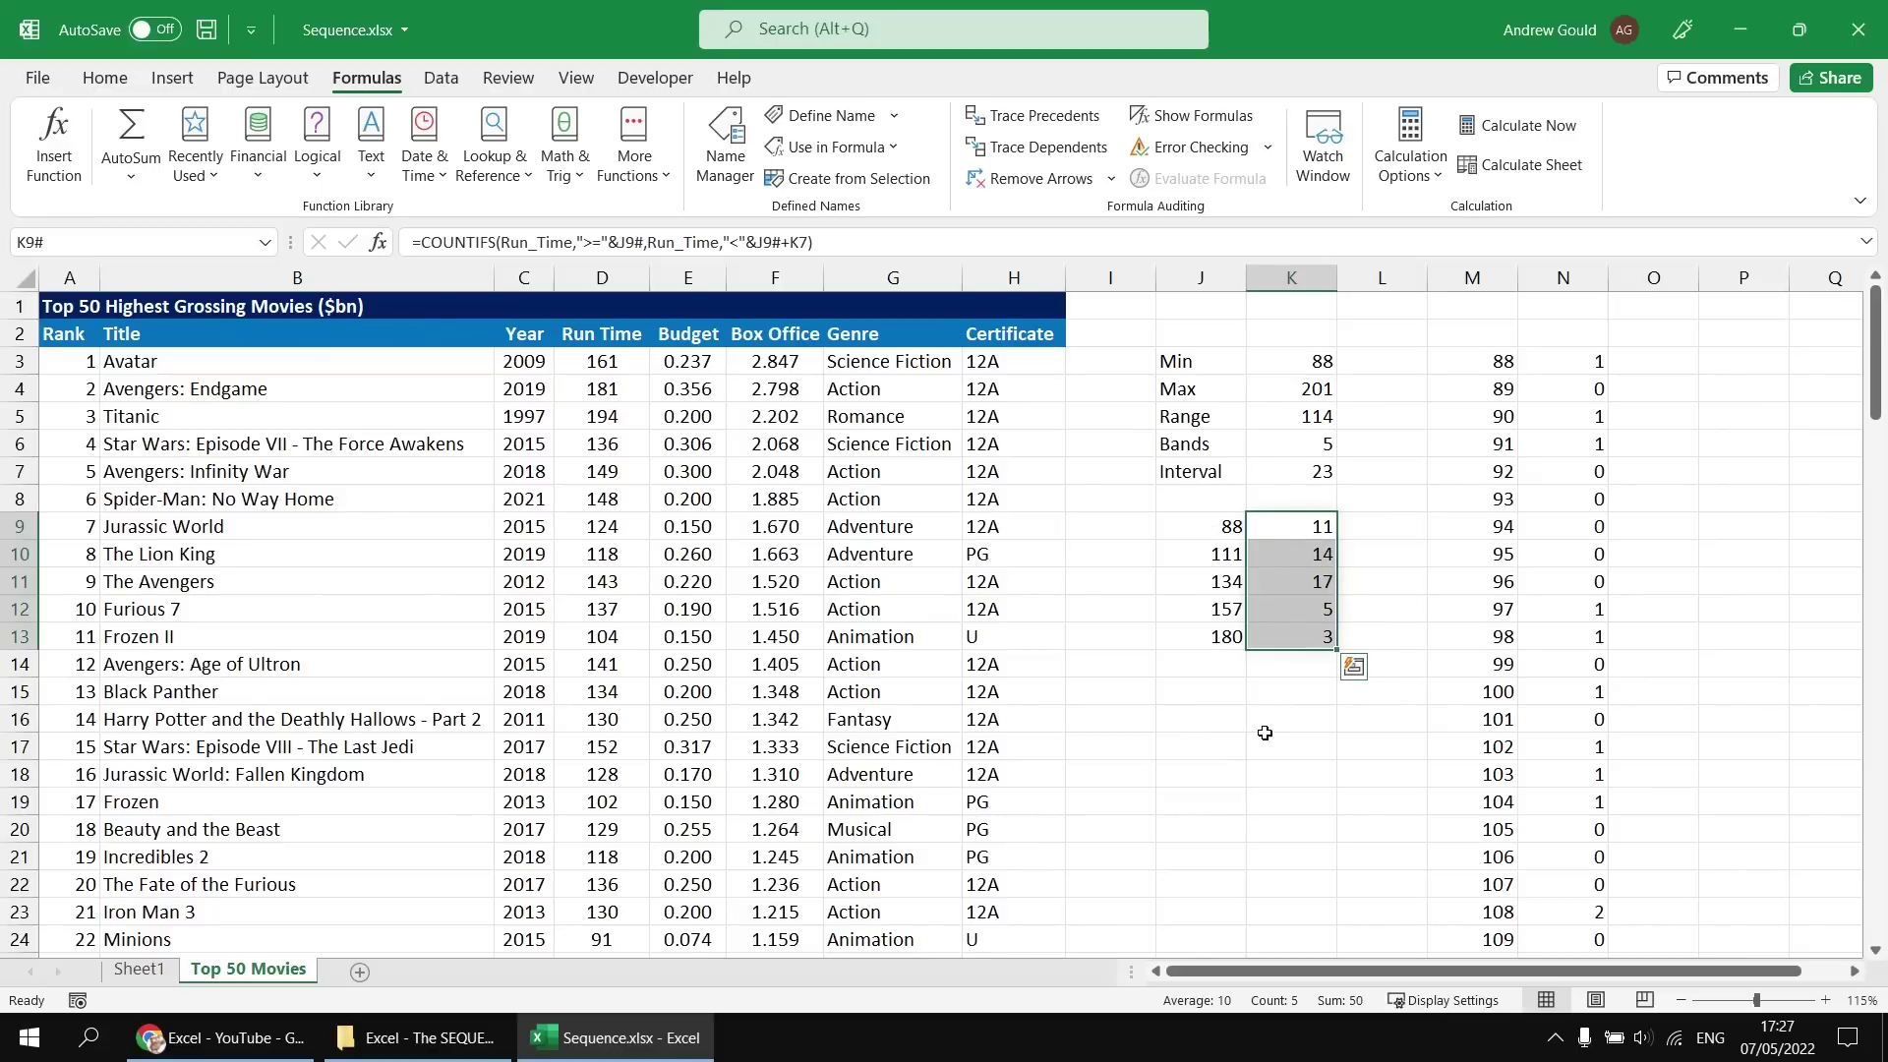
left_click(201, 85)
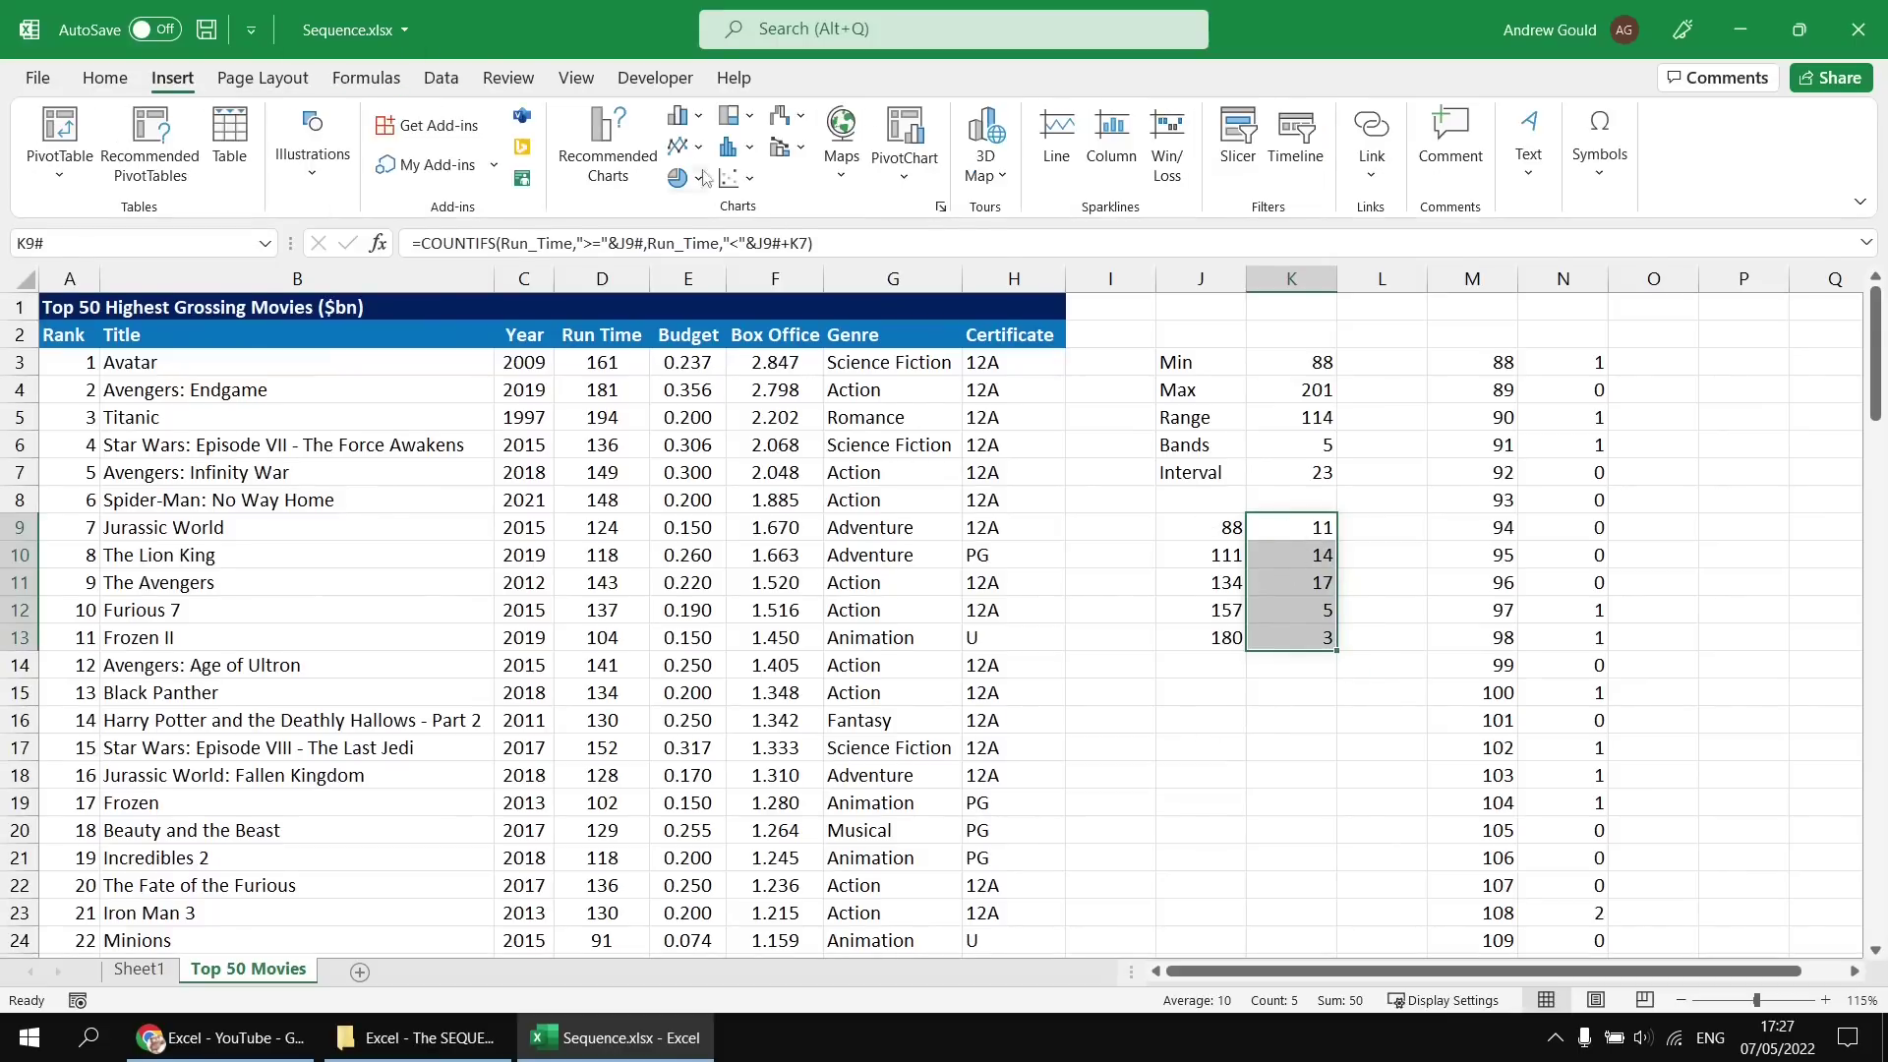
left_click(688, 120)
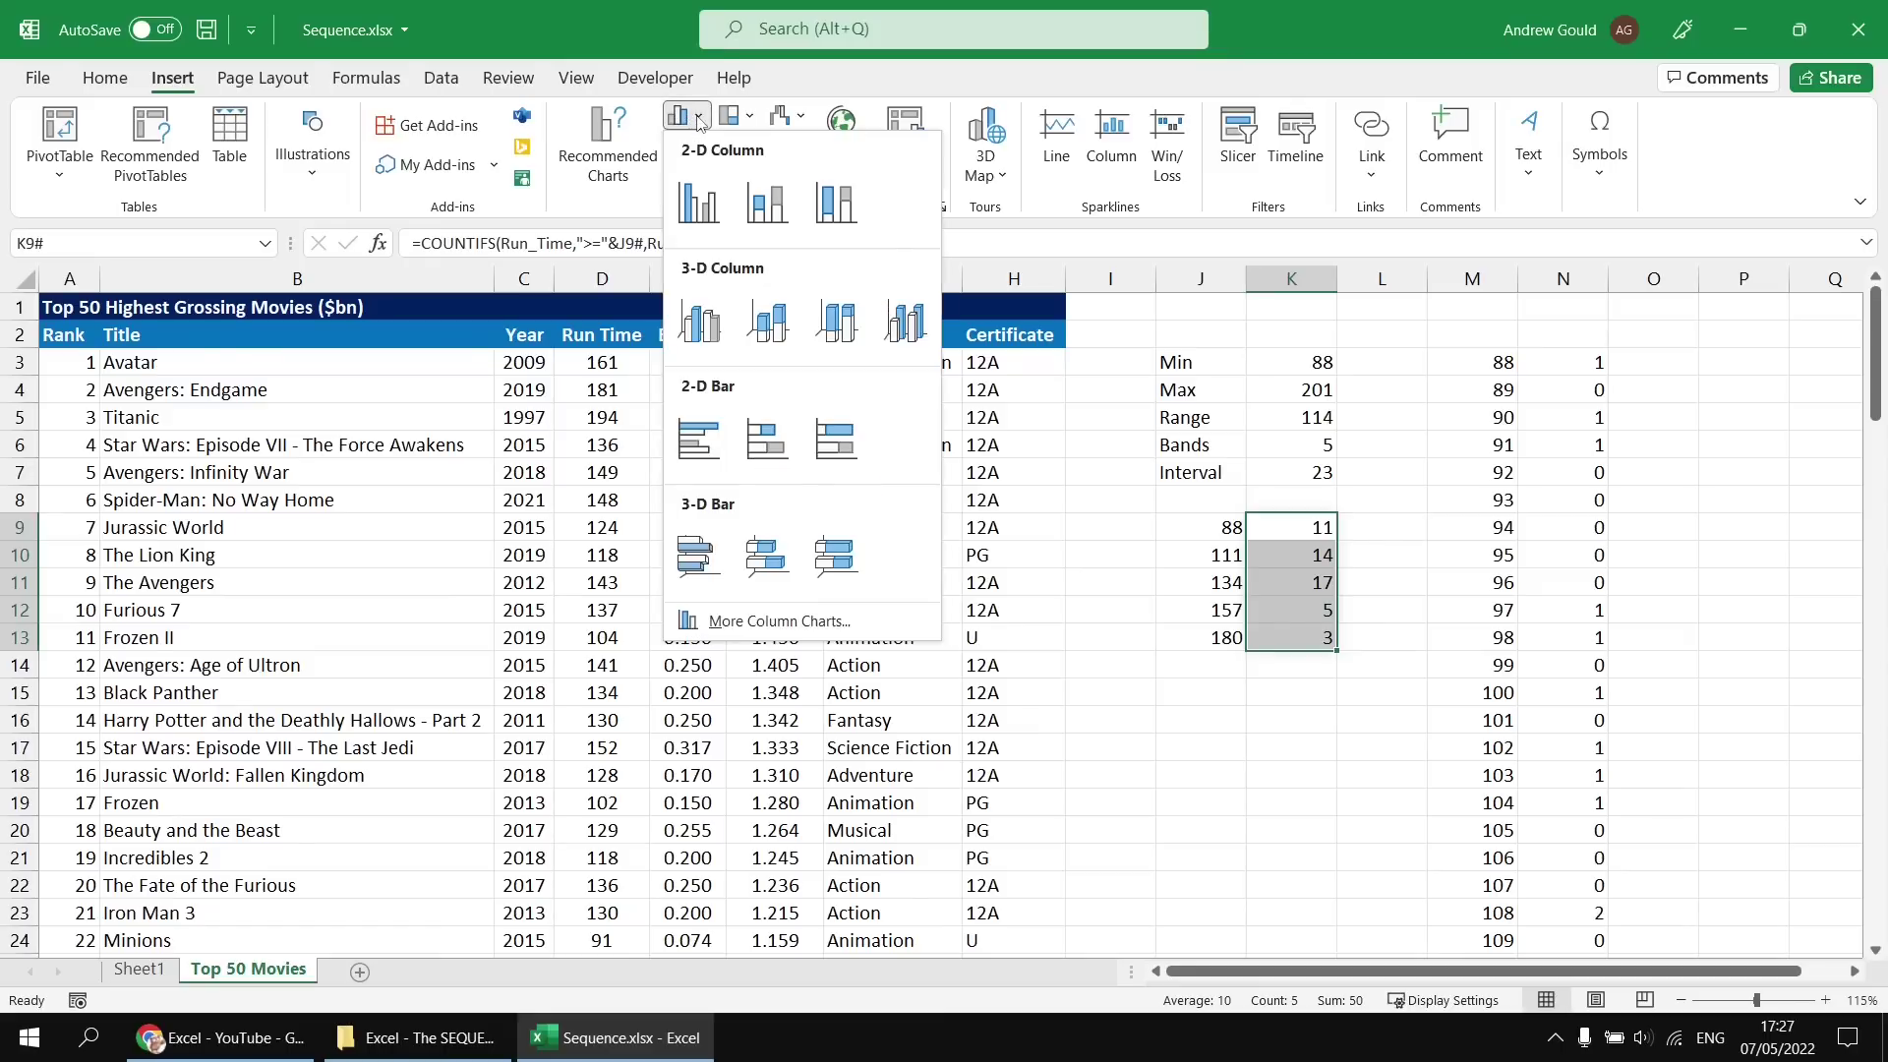
left_click(699, 211)
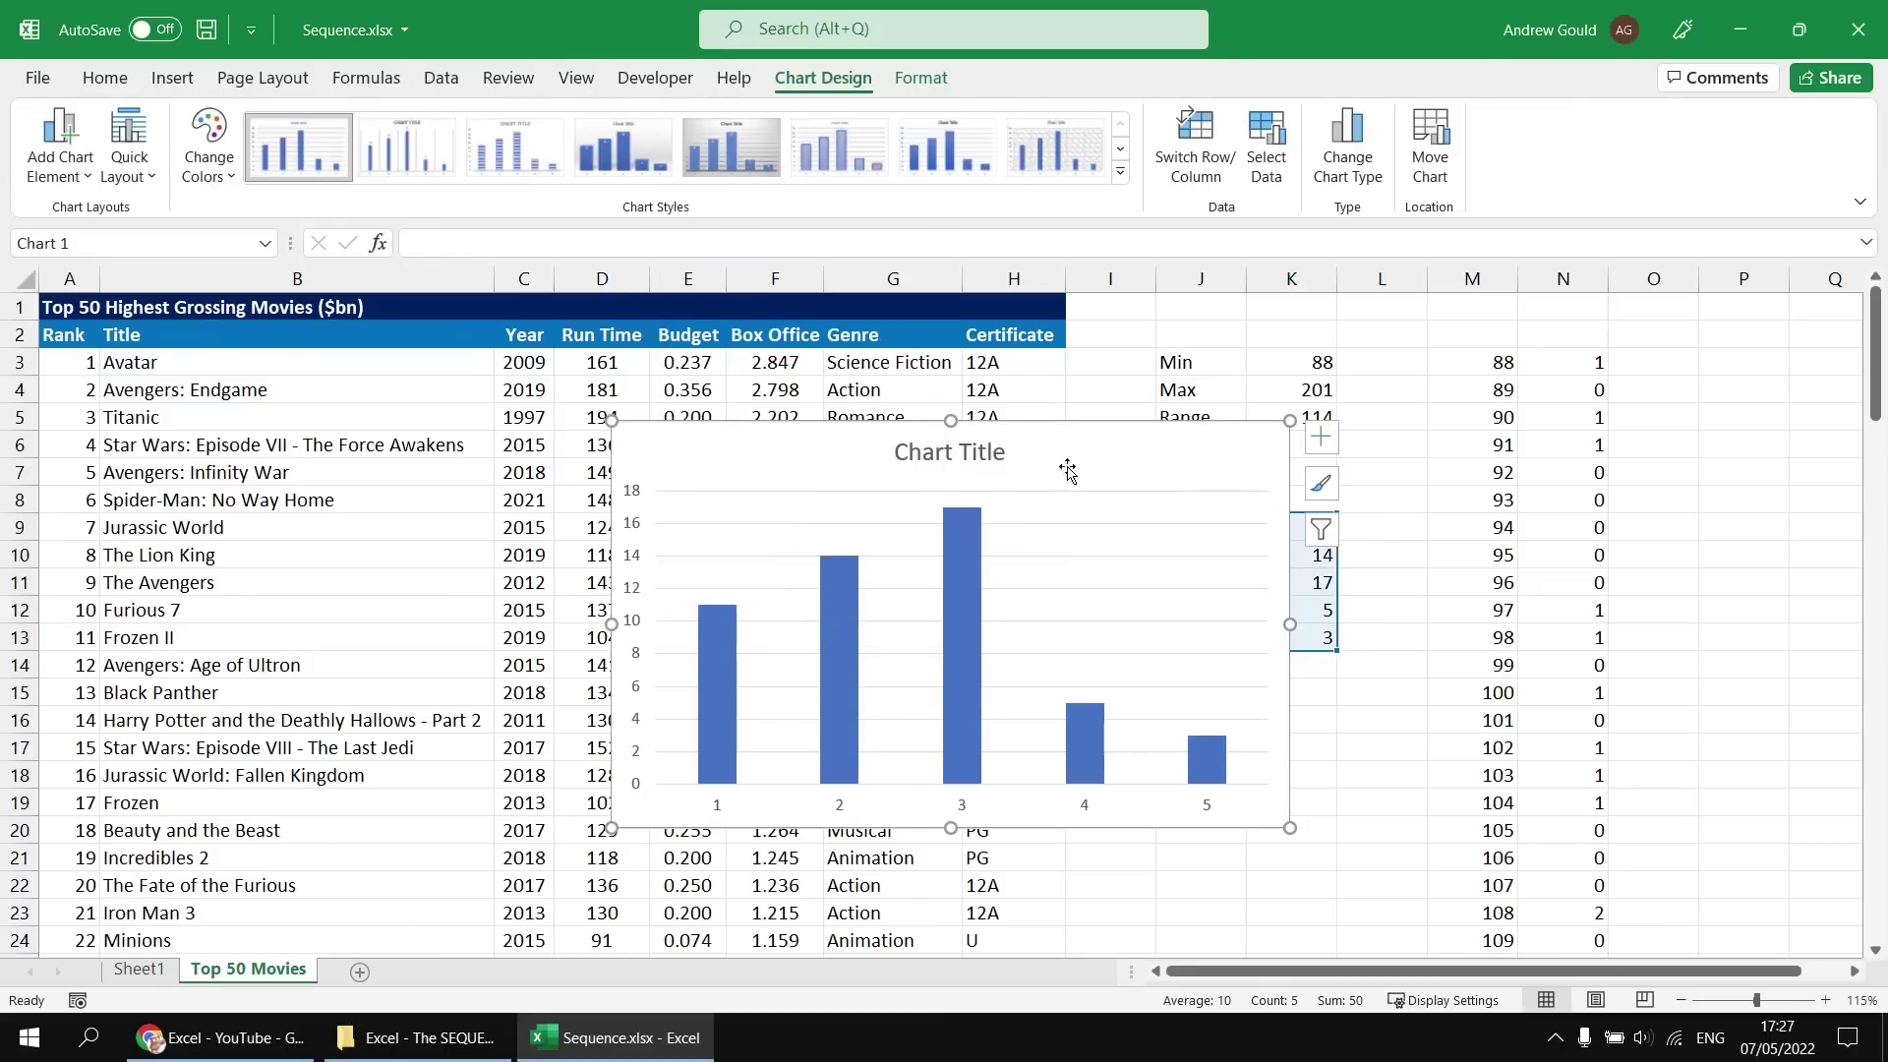
left_click_drag(1066, 472, 927, 409)
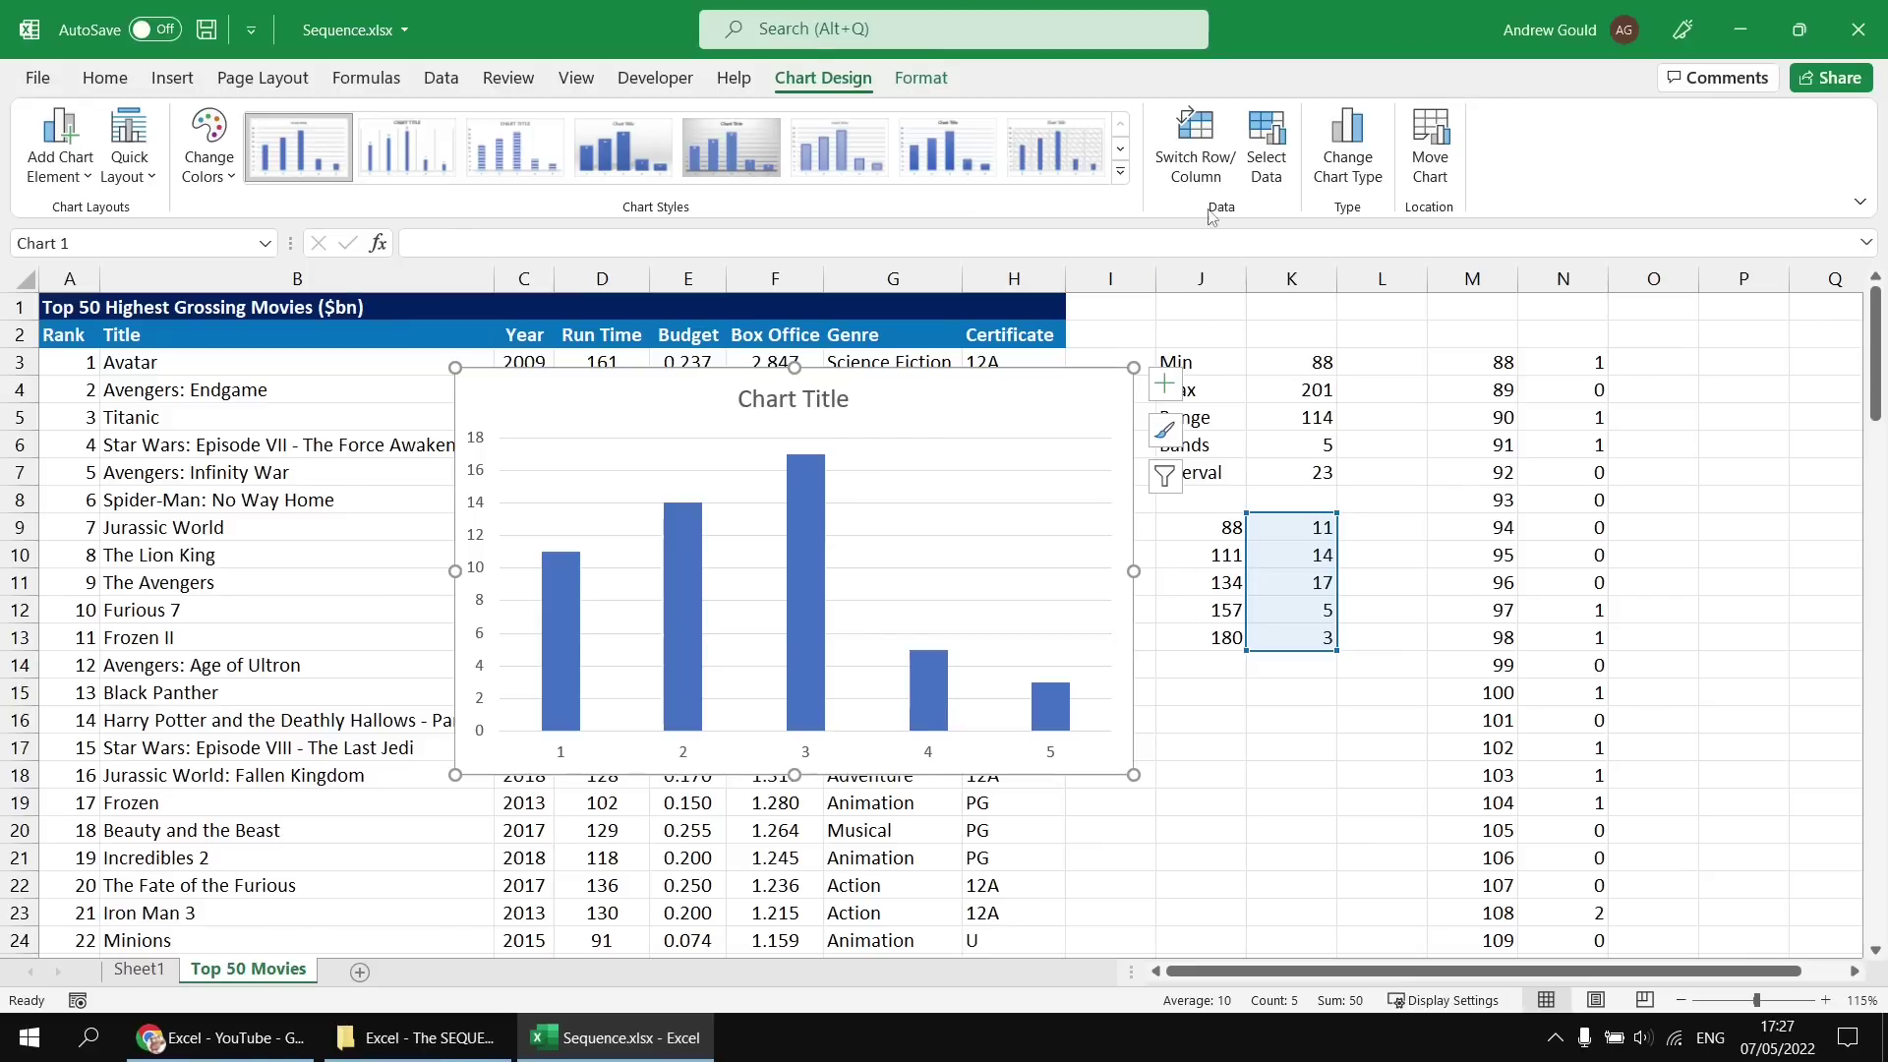
Set the chart's horizontal axis labels to the band starts in J9:J13 and move the chart off the Min-to-Interval figures
left_click(1265, 150)
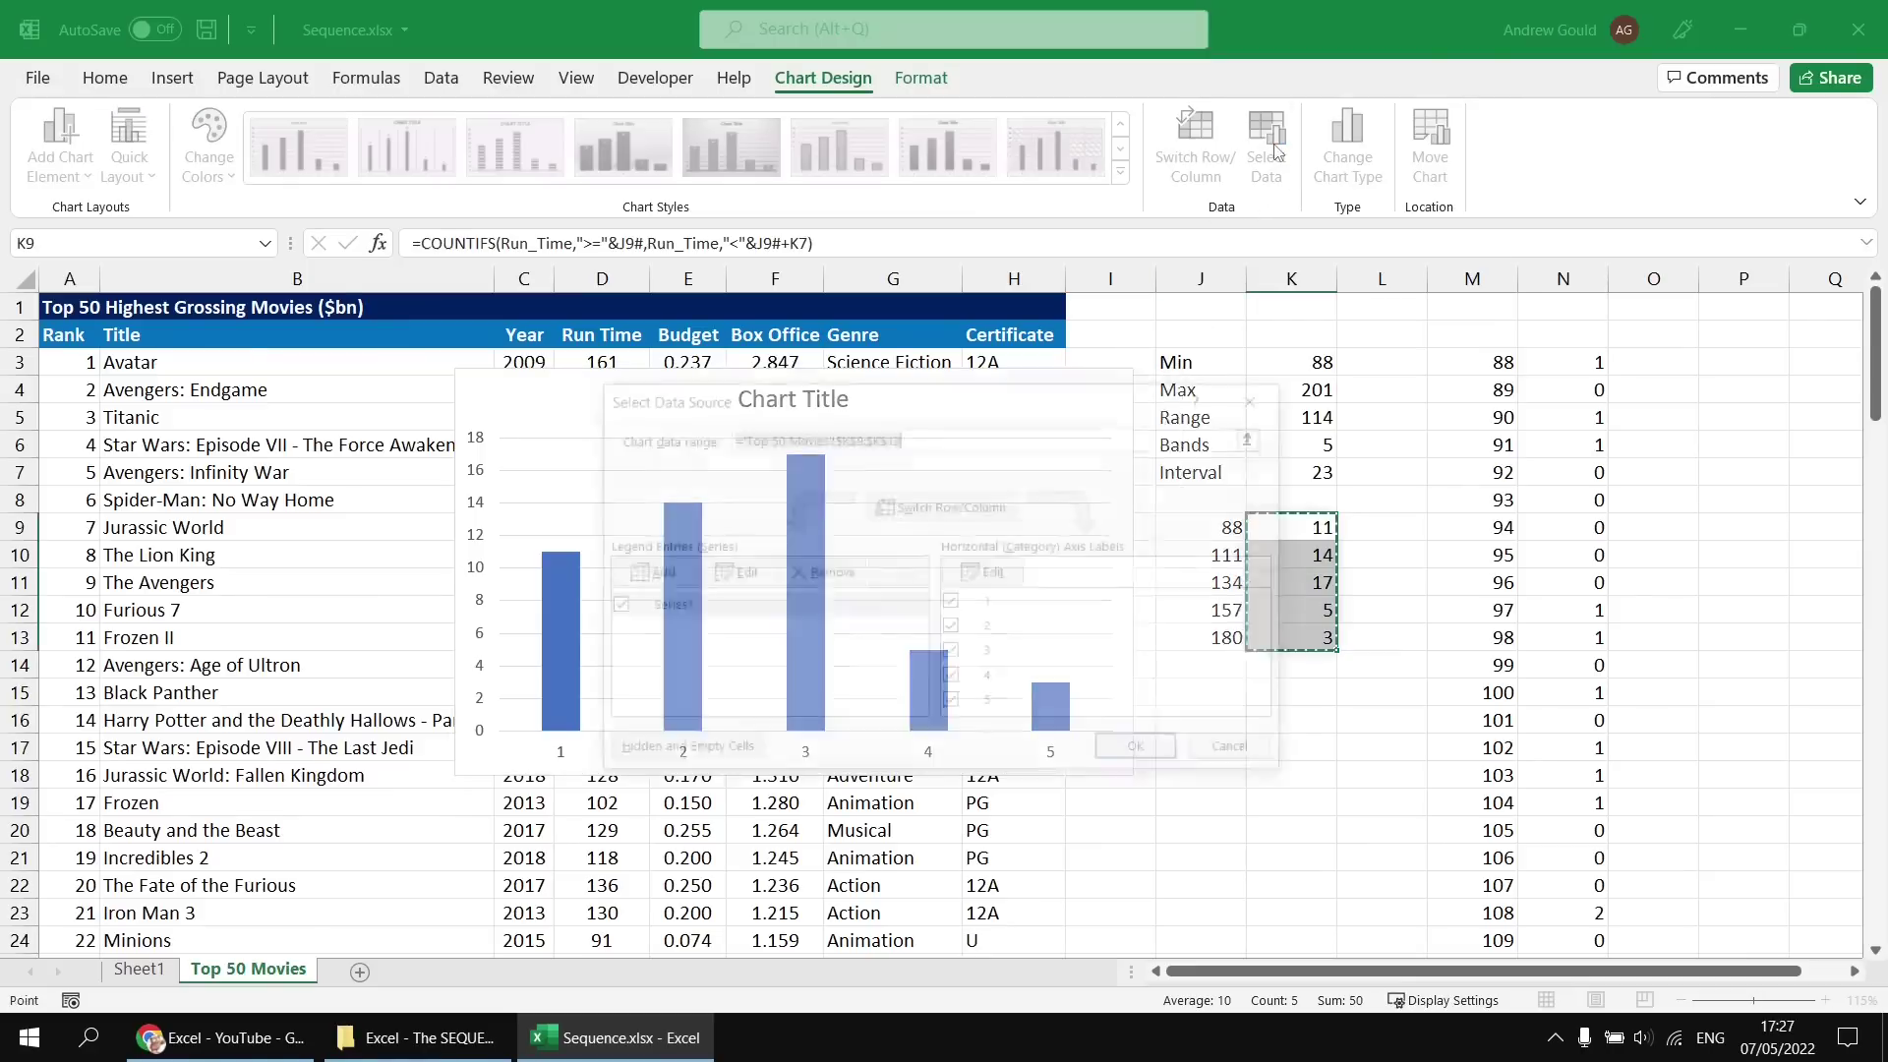
left_click(994, 576)
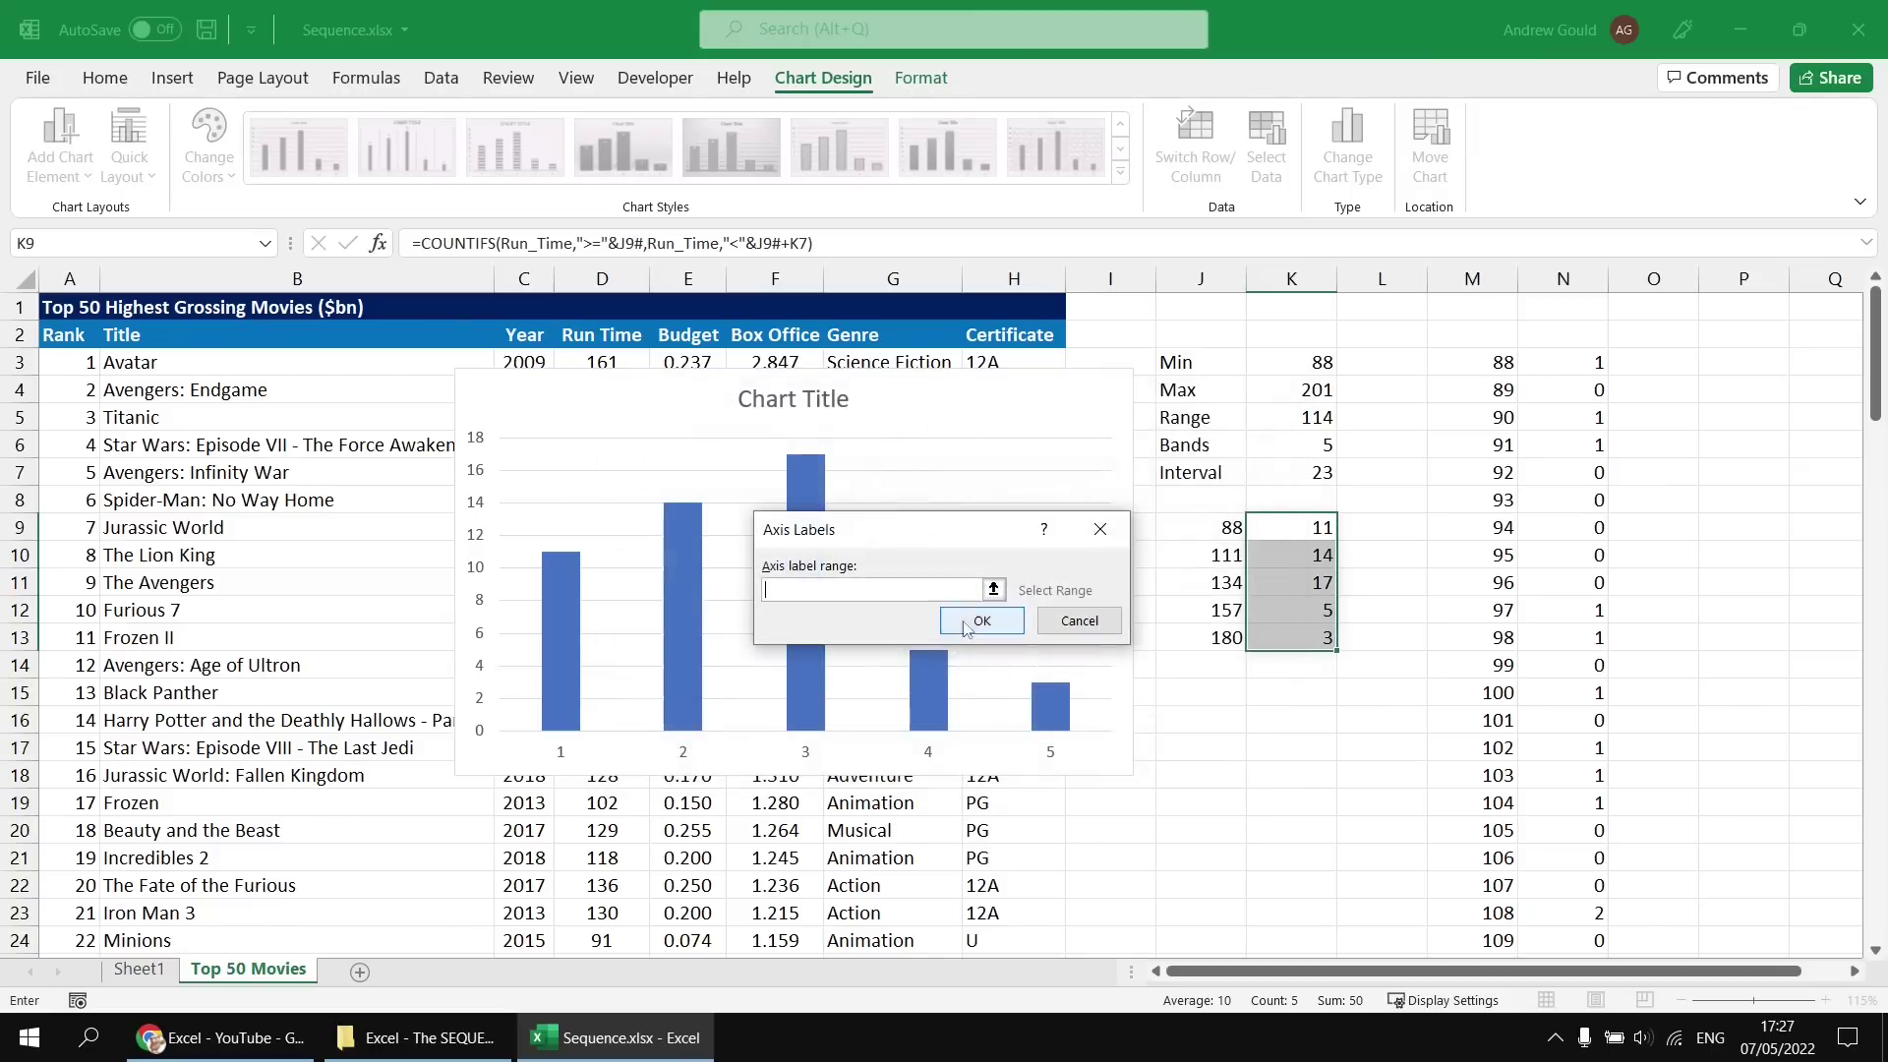
left_click_drag(1185, 529, 1189, 636)
left_click(983, 620)
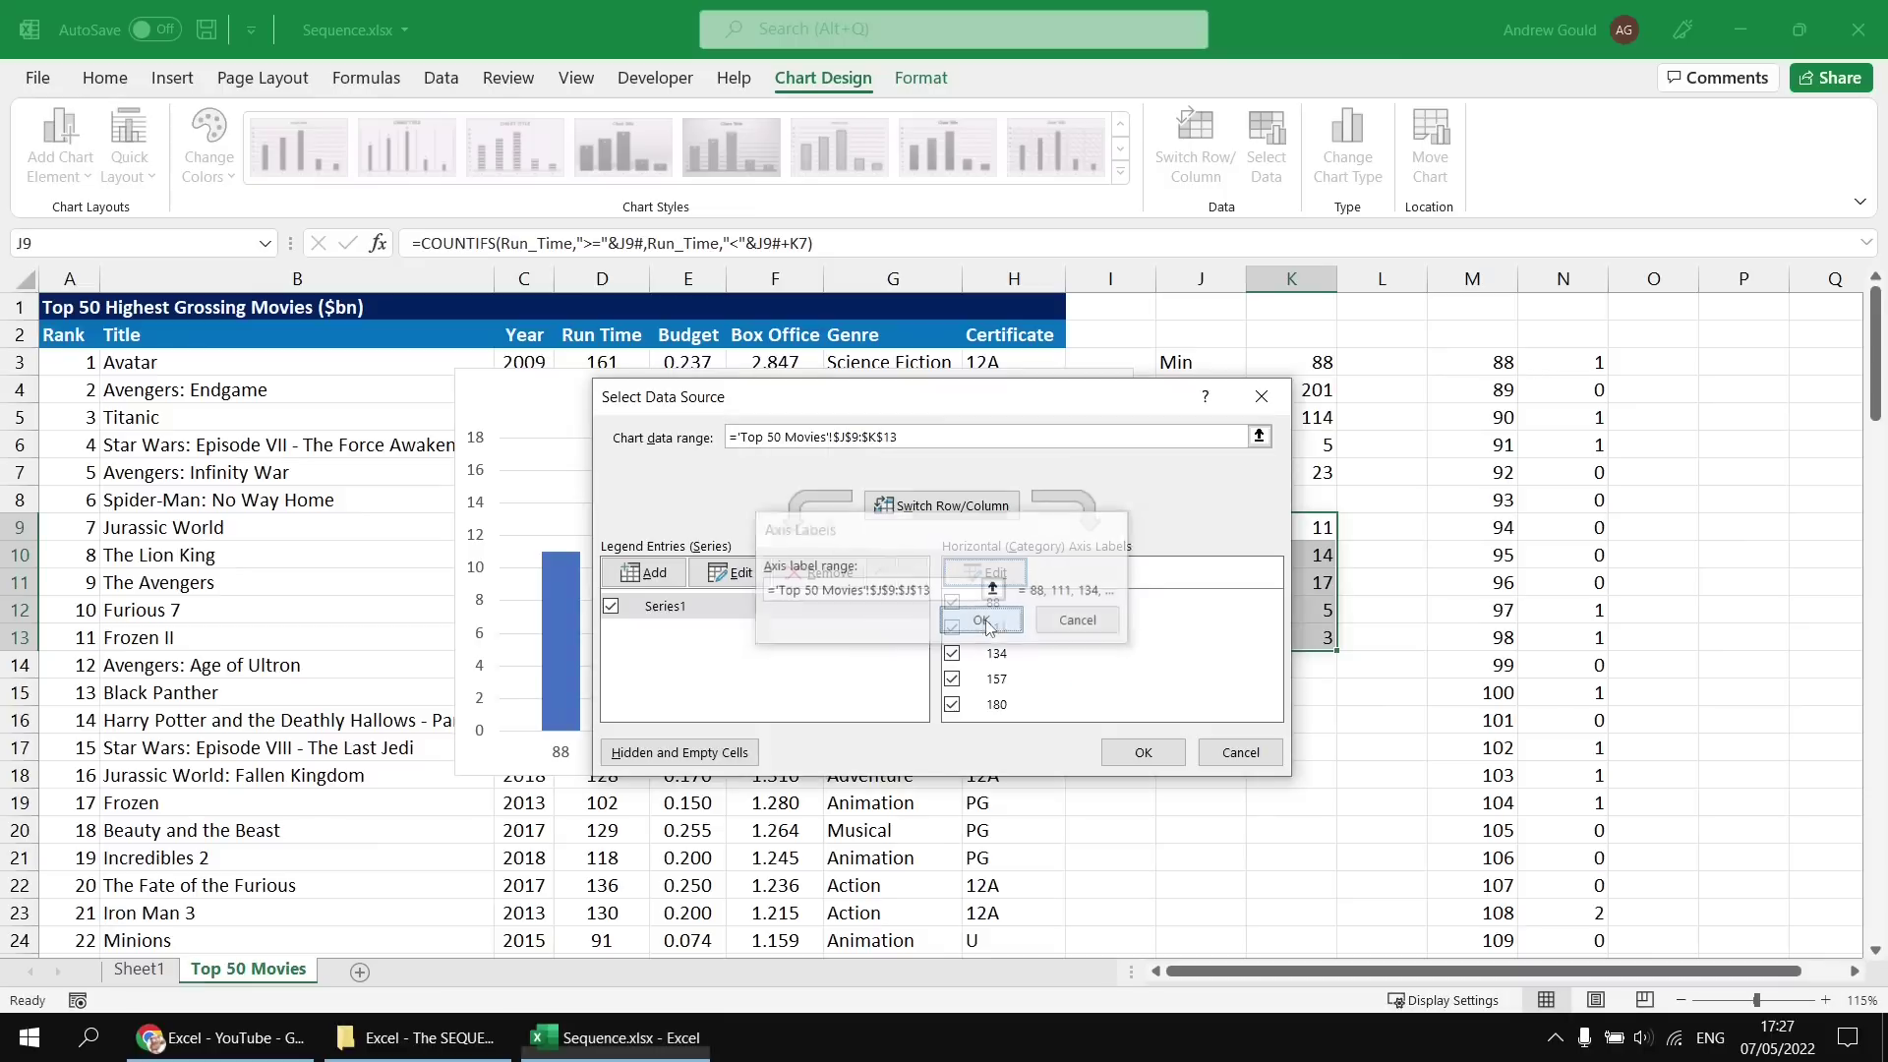
left_click(1143, 752)
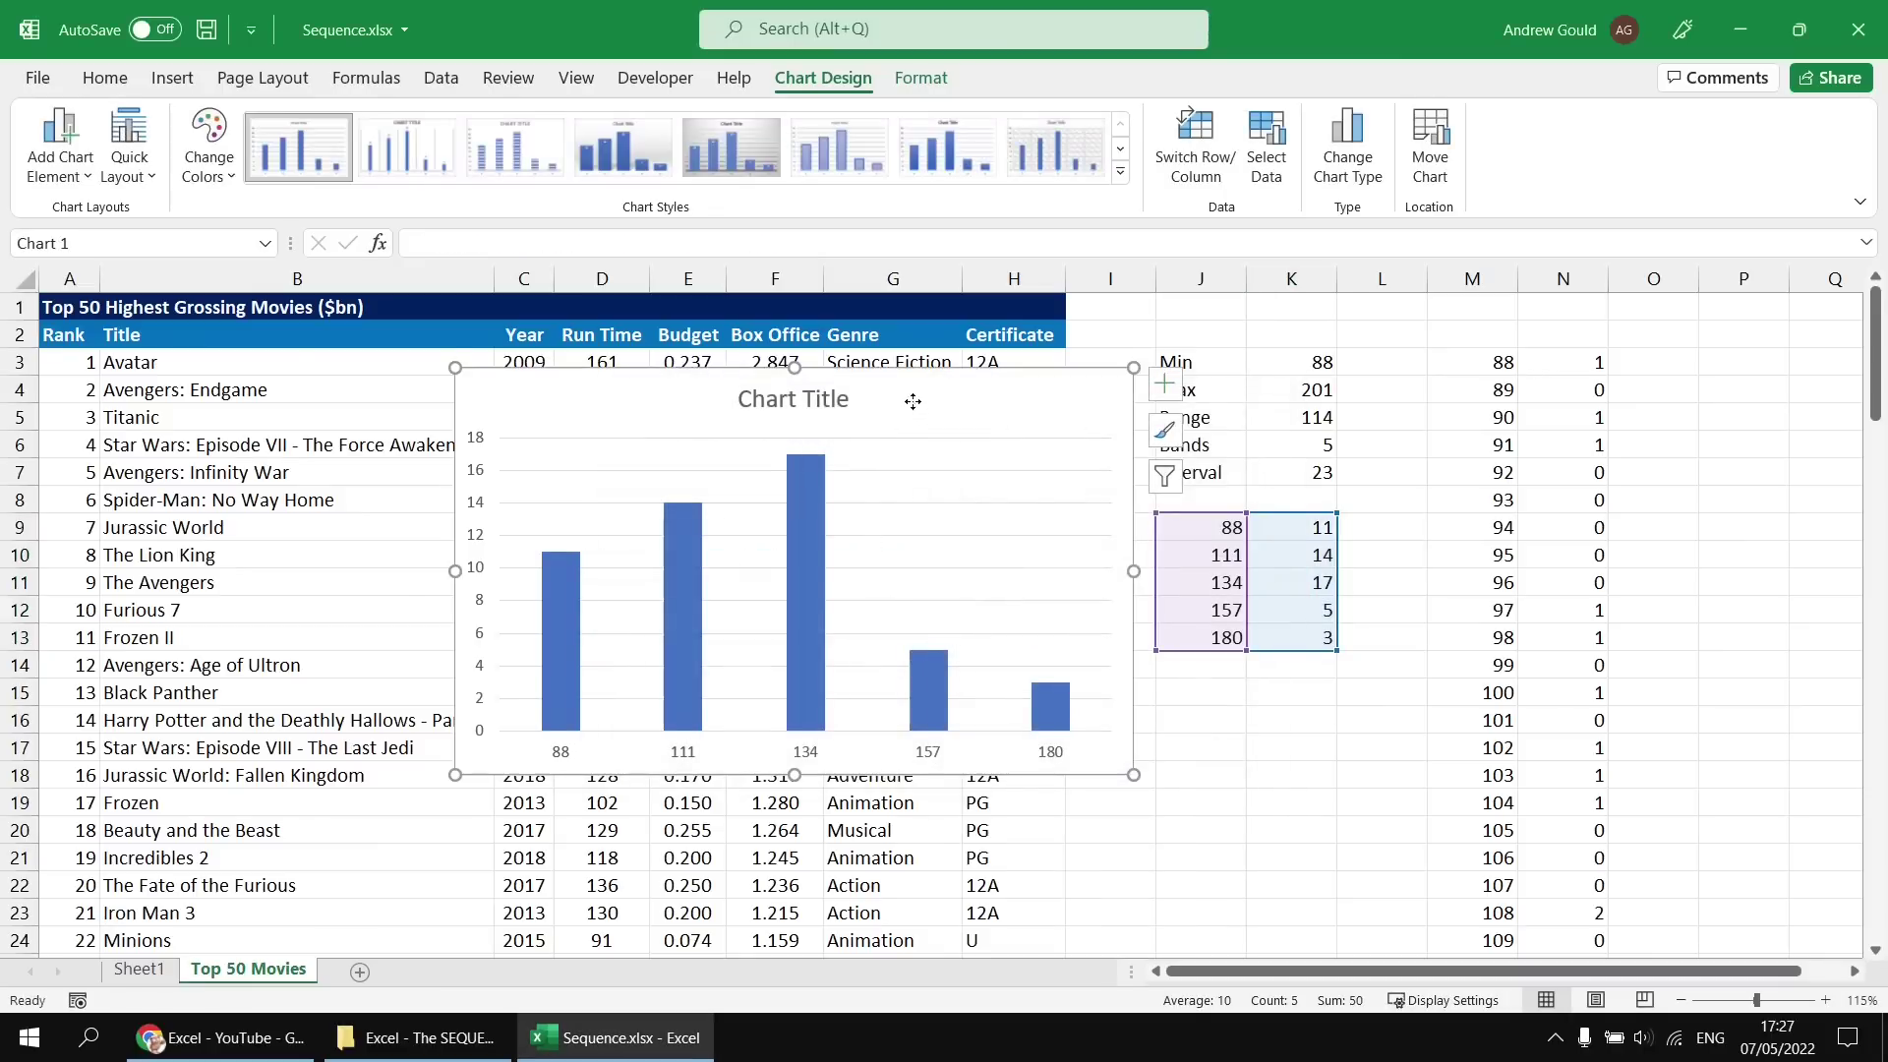
mouse_move(914, 404)
left_mouse_down()
mouse_move(859, 354)
mouse_move(902, 416)
left_mouse_up()
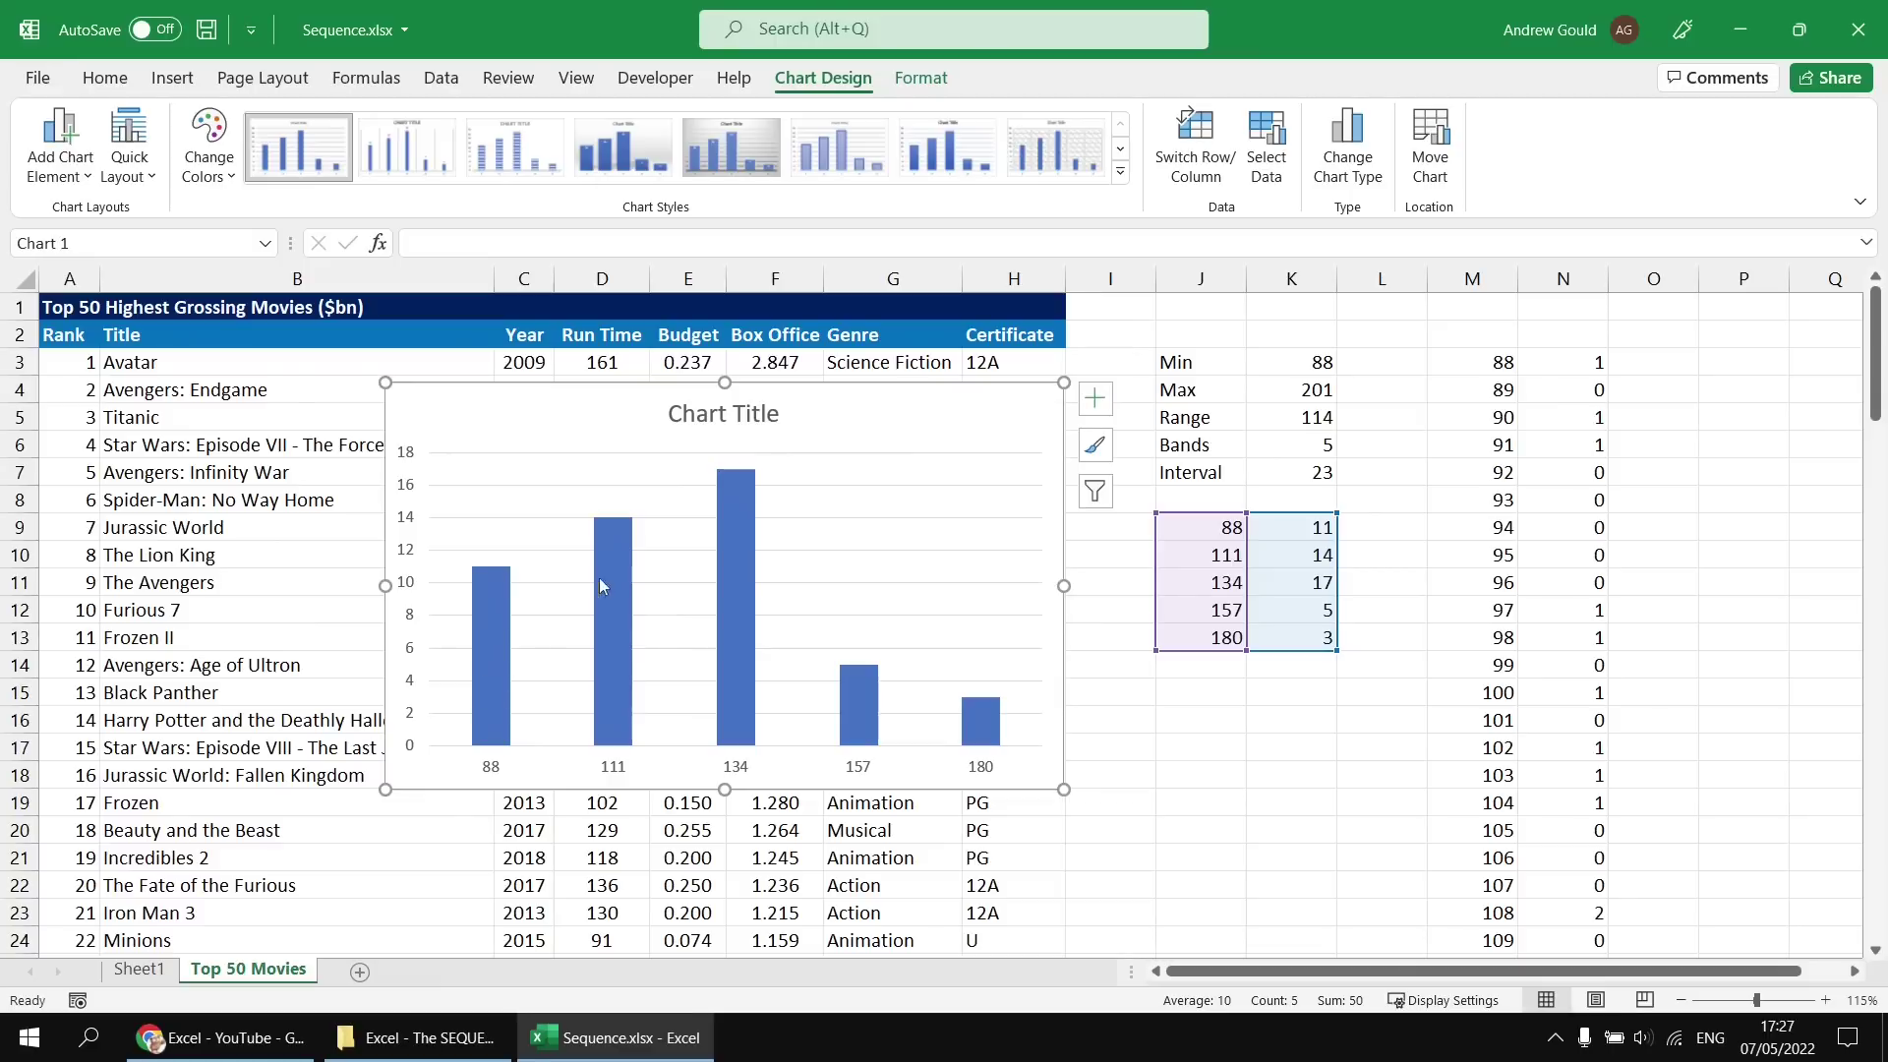